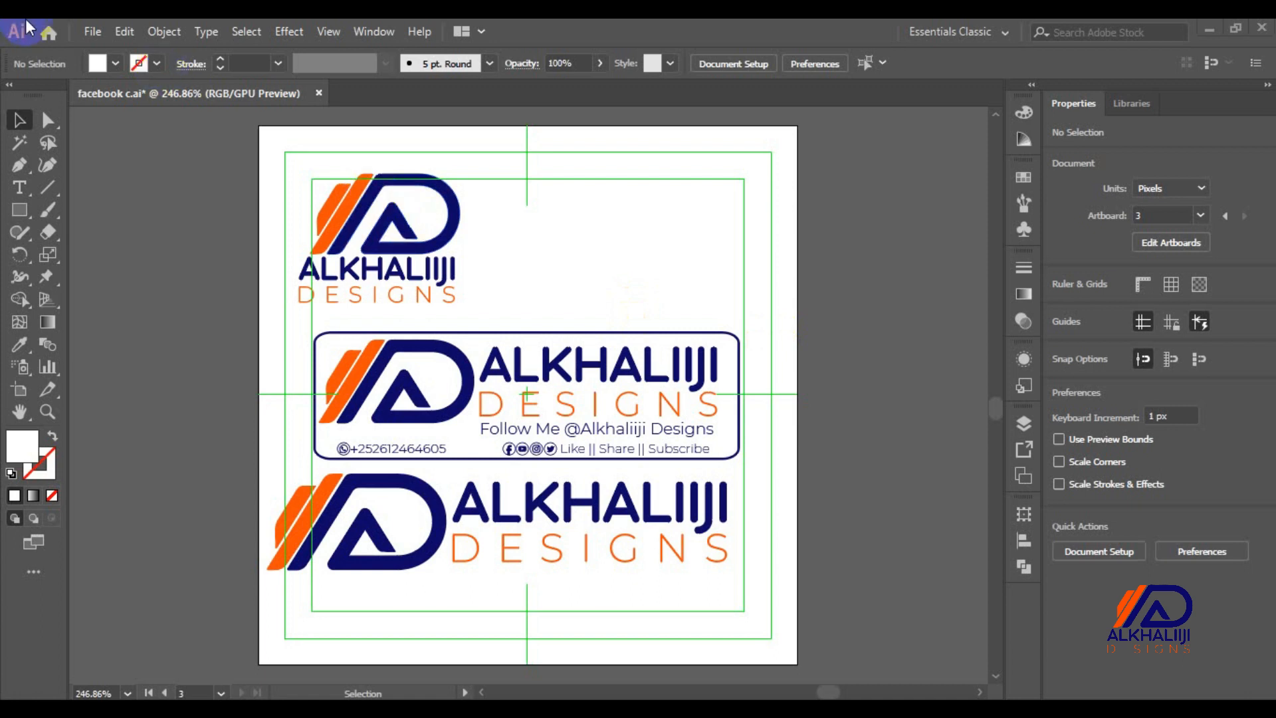
Start a new document in inches, 3.5 in wide by 2 in tall
{"action": "left_click", "coordinate": [91, 32]}
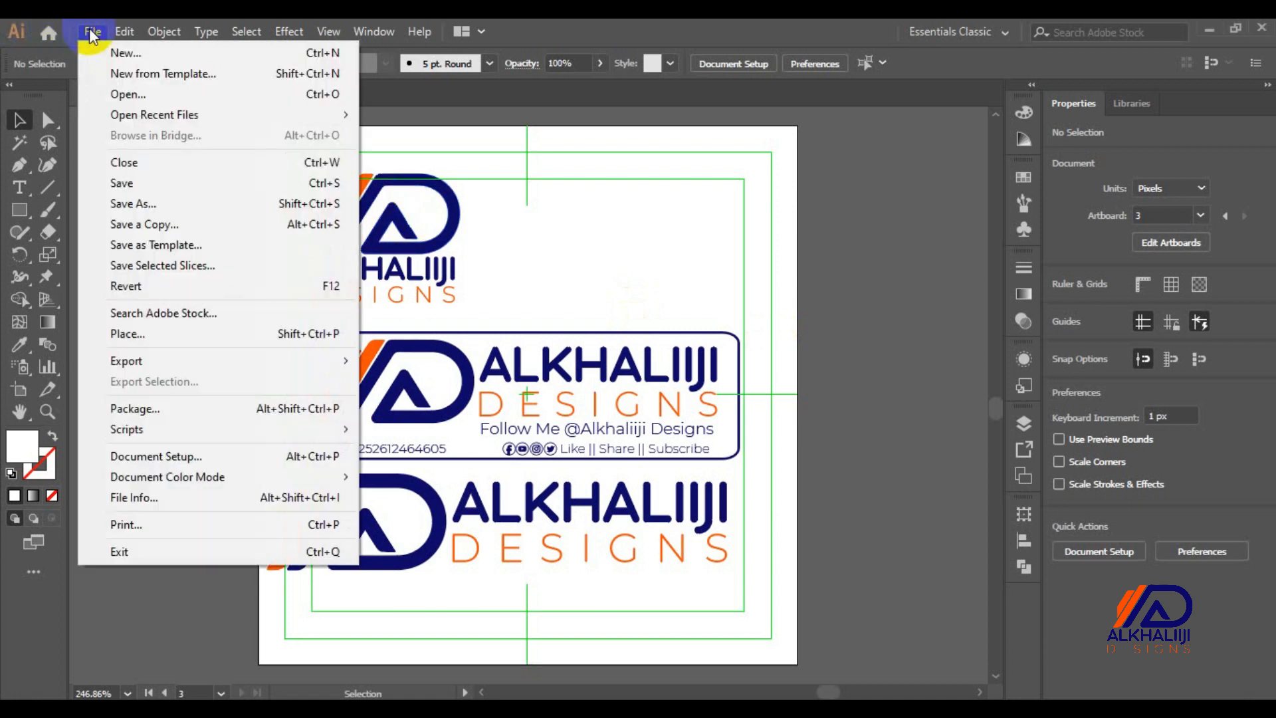
{"action": "left_click", "coordinate": [109, 50]}
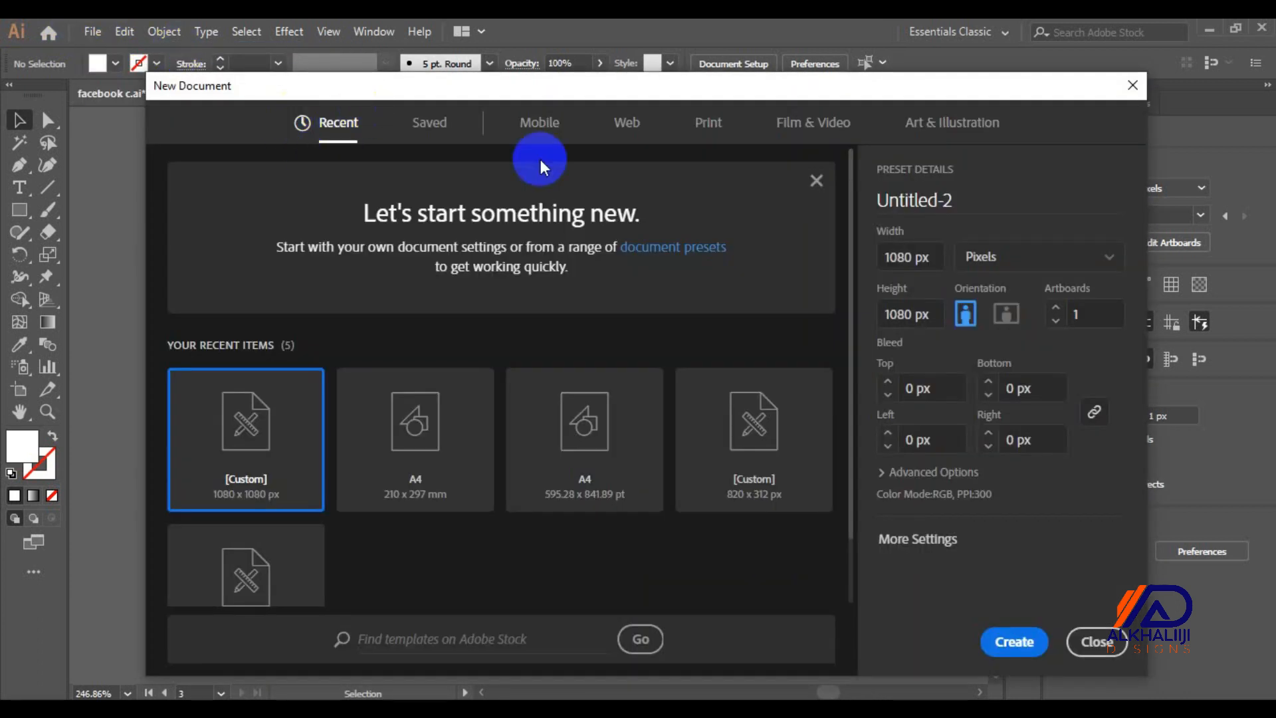
{"action": "left_click", "coordinate": [1012, 257]}
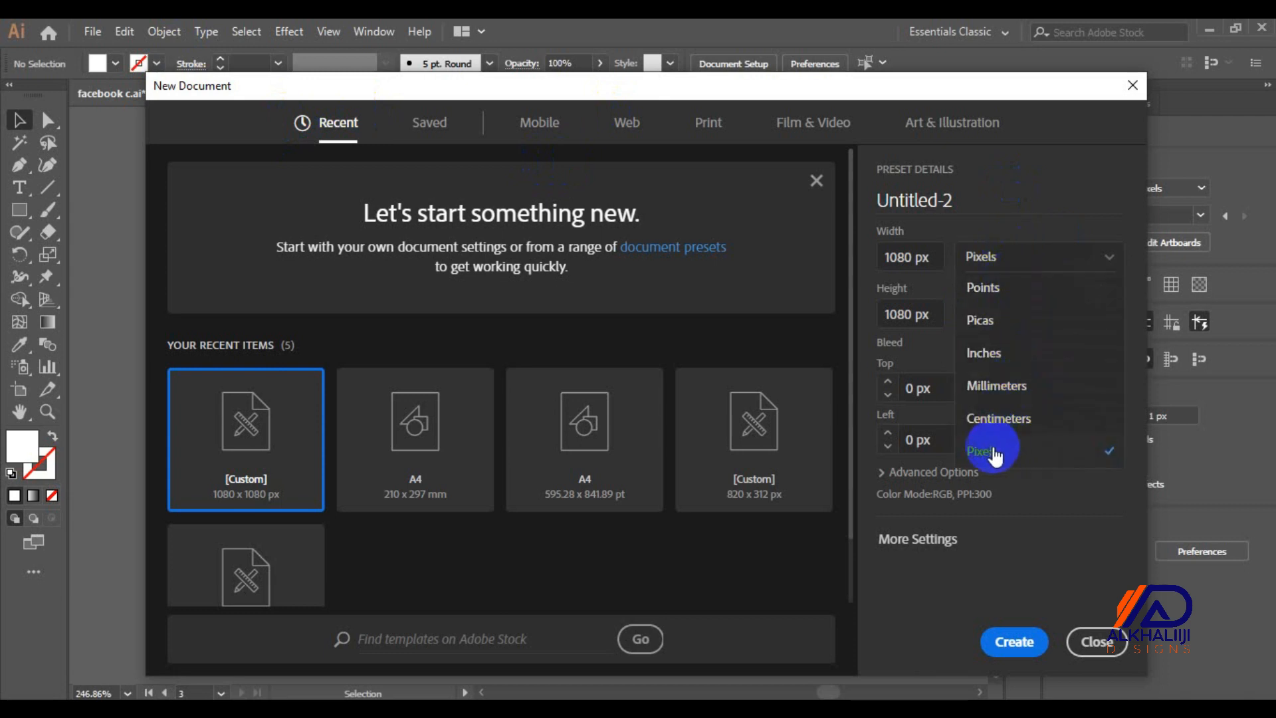
{"action": "left_click", "coordinate": [982, 355]}
{"action": "left_click", "coordinate": [922, 256]}
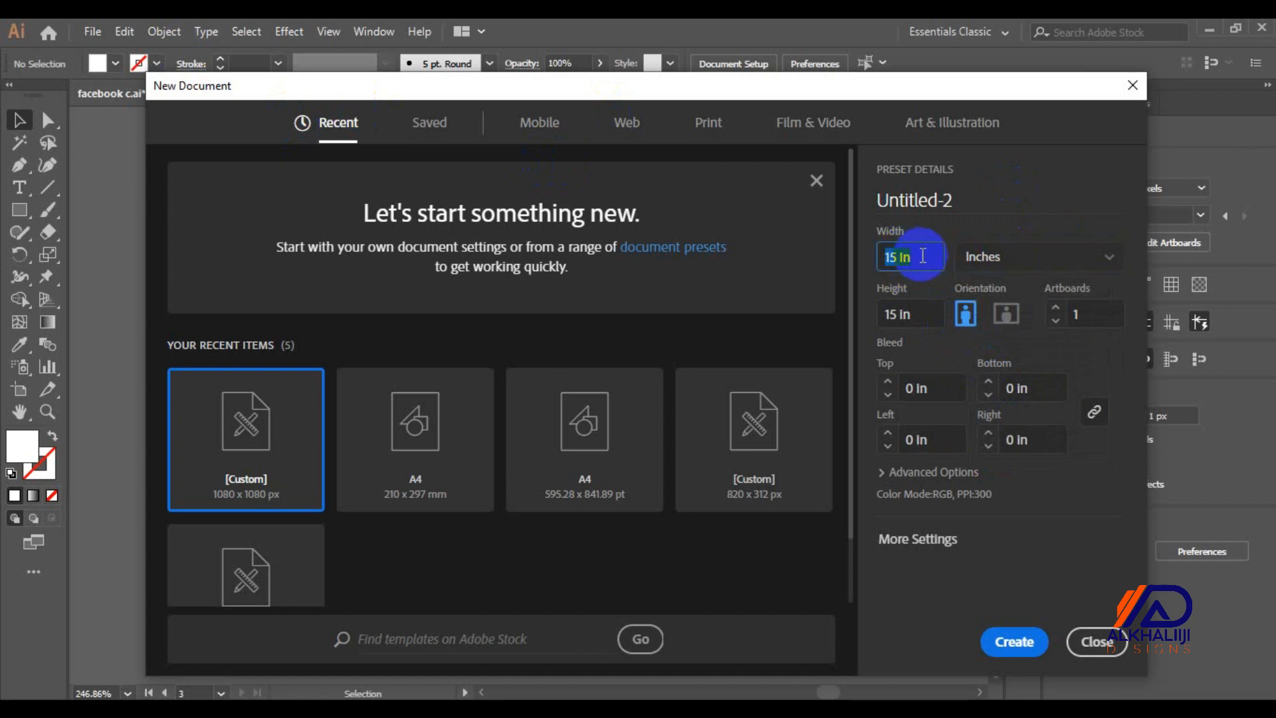
{"action": "type", "text": "3.5"}
{"action": "left_click", "coordinate": [913, 309]}
{"action": "type", "text": "2"}
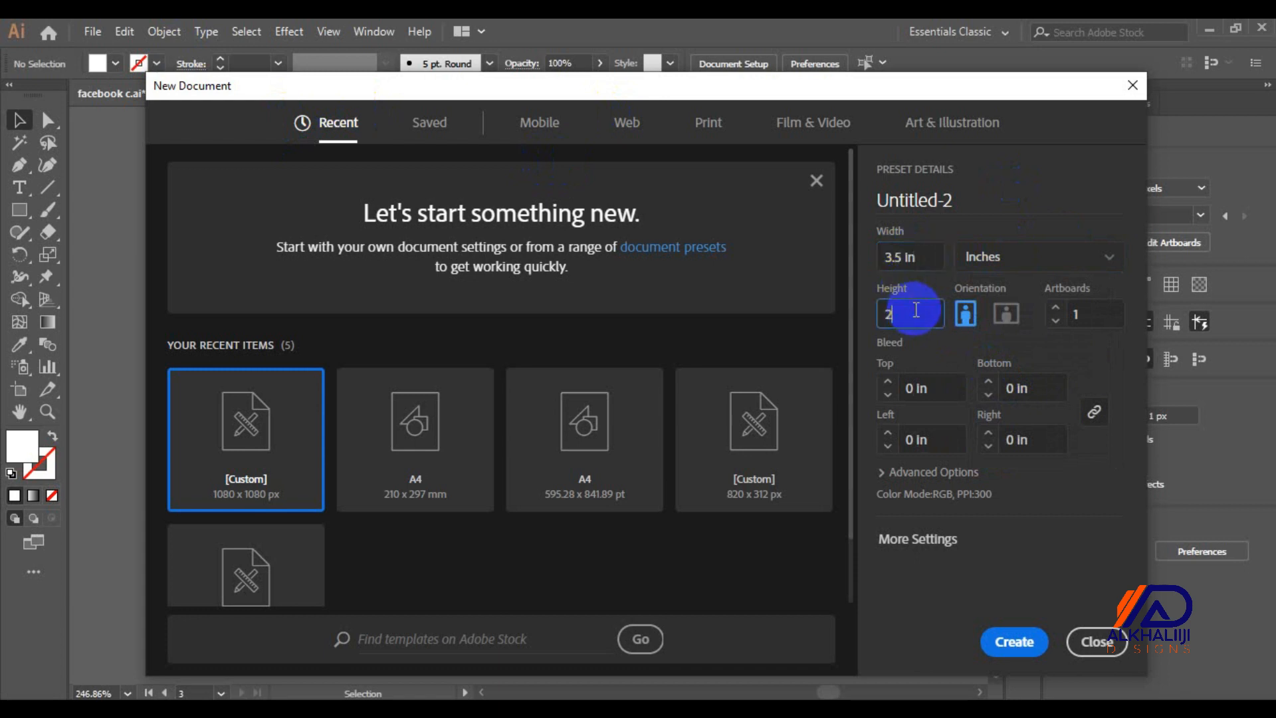
Expand the advanced settings and name the document mastercard
{"action": "left_click", "coordinate": [929, 473]}
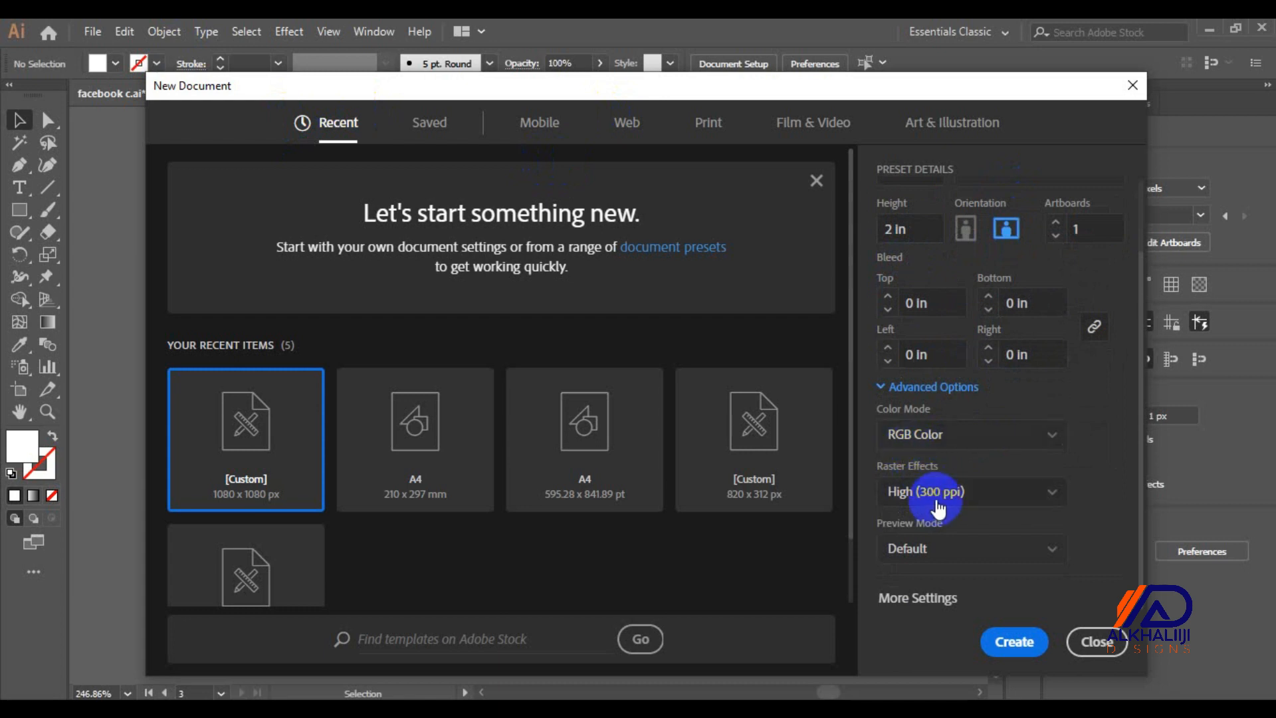
{"action": "left_click", "coordinate": [1015, 643]}
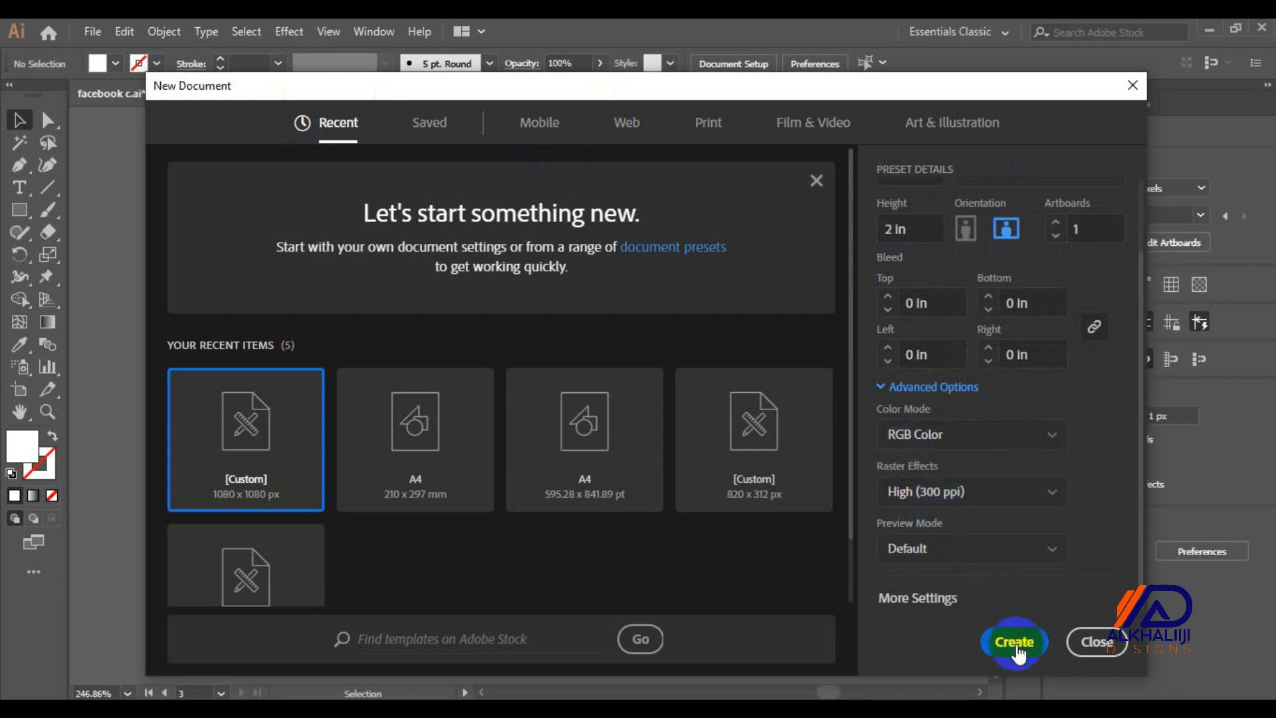
{"action": "scroll", "coordinate": [1135, 208], "scroll_direction": "up", "scroll_amount": 2}
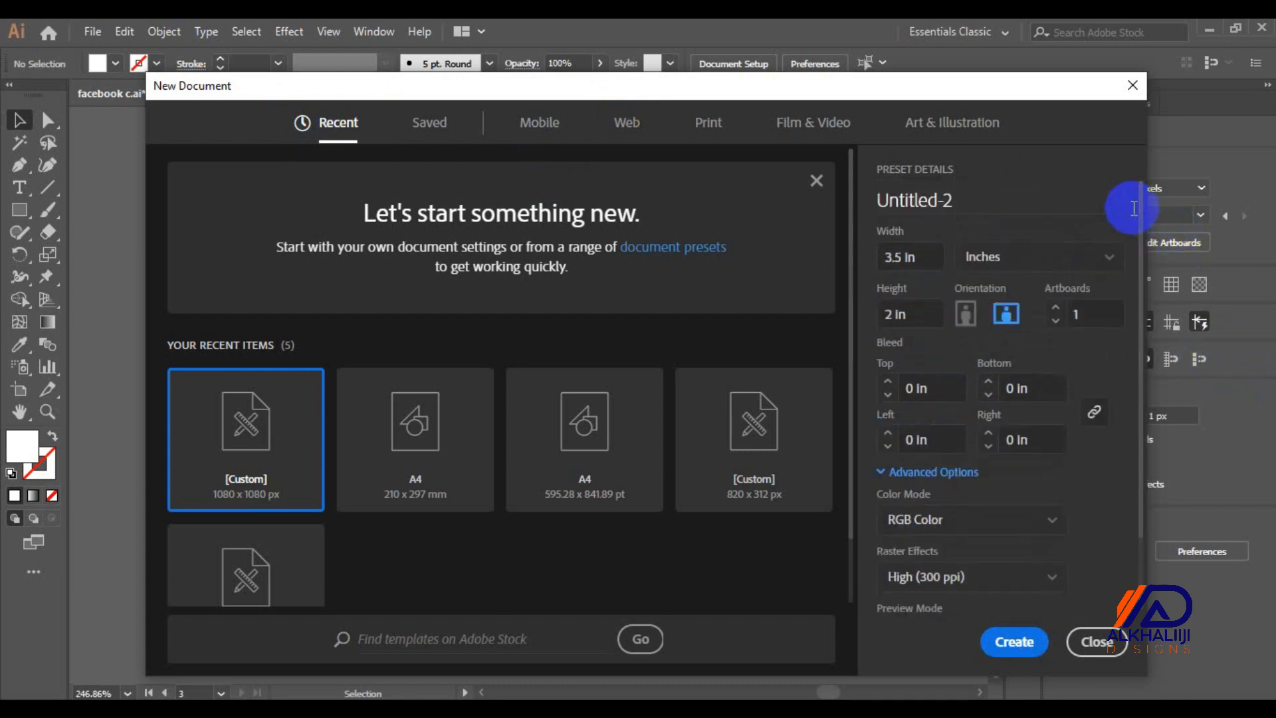
{"action": "left_click", "coordinate": [961, 212]}
{"action": "key", "text": "BackSpace"}
{"action": "type", "text": "mastercard"}
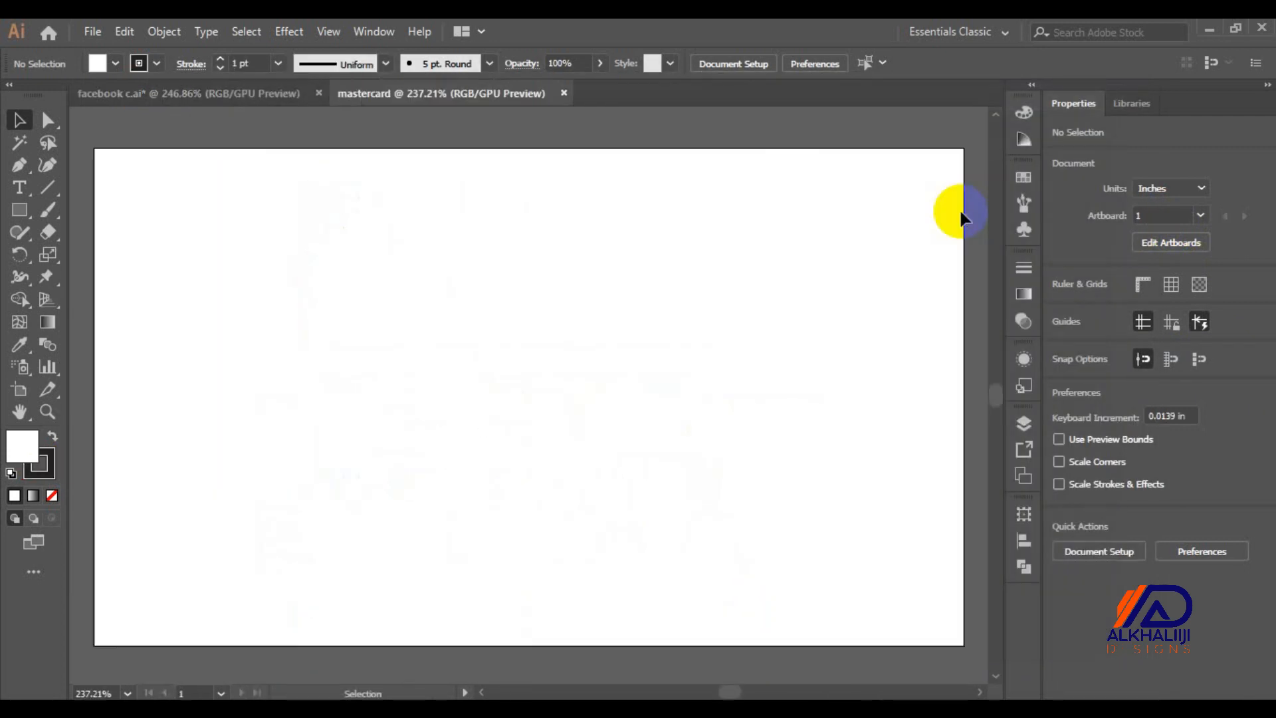
Turn on the artboard's center mark, cross hairs and video safe areas
{"action": "key", "text": "ctrl+minus"}
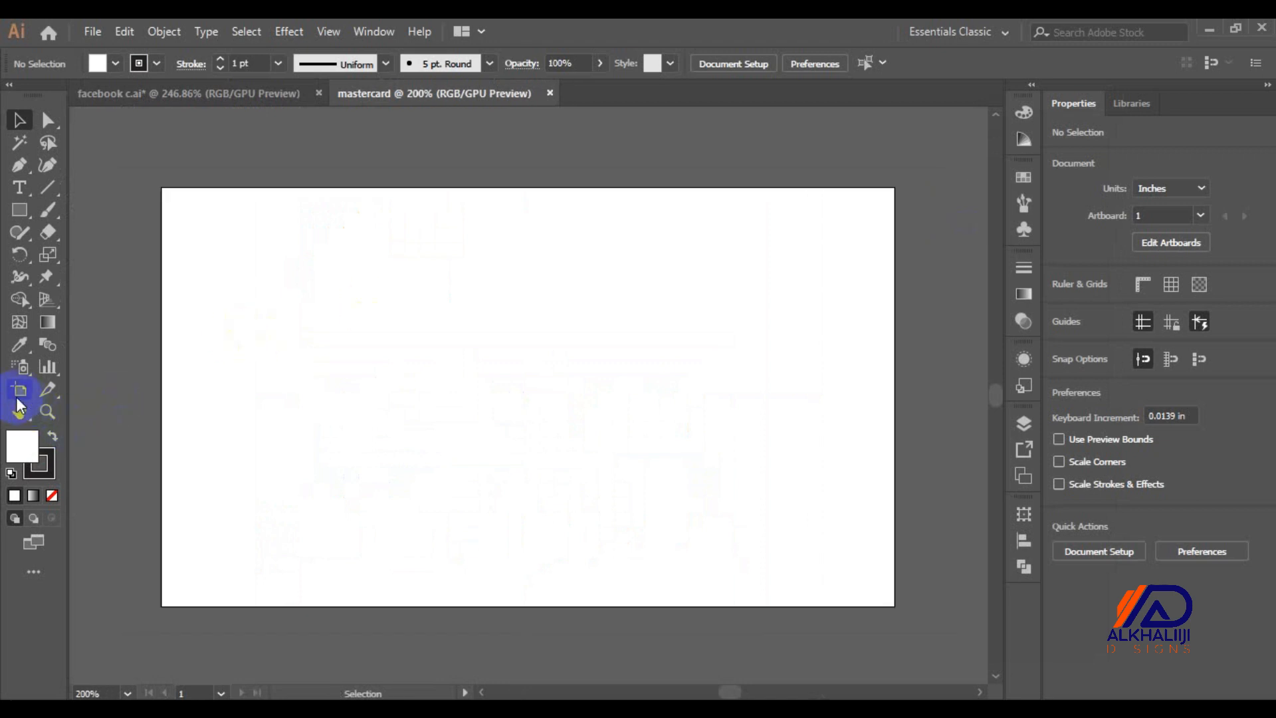
{"action": "left_click", "coordinate": [19, 392]}
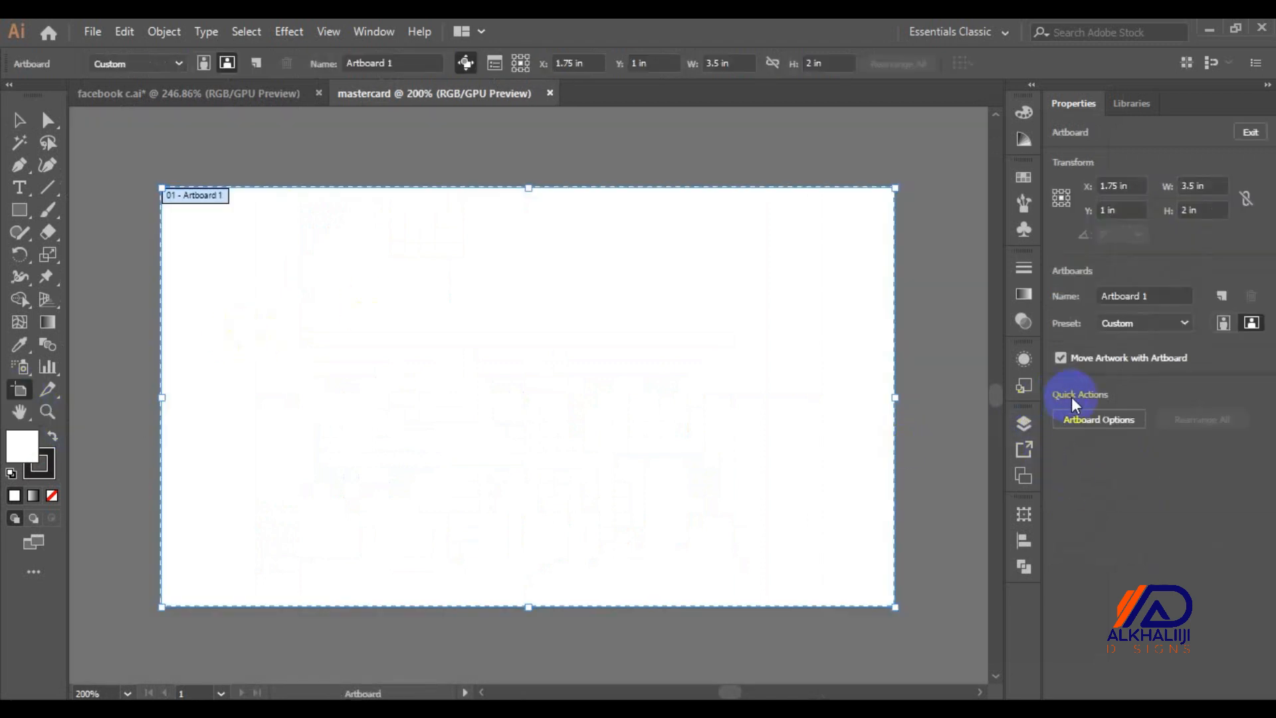
{"action": "left_click", "coordinate": [1075, 420]}
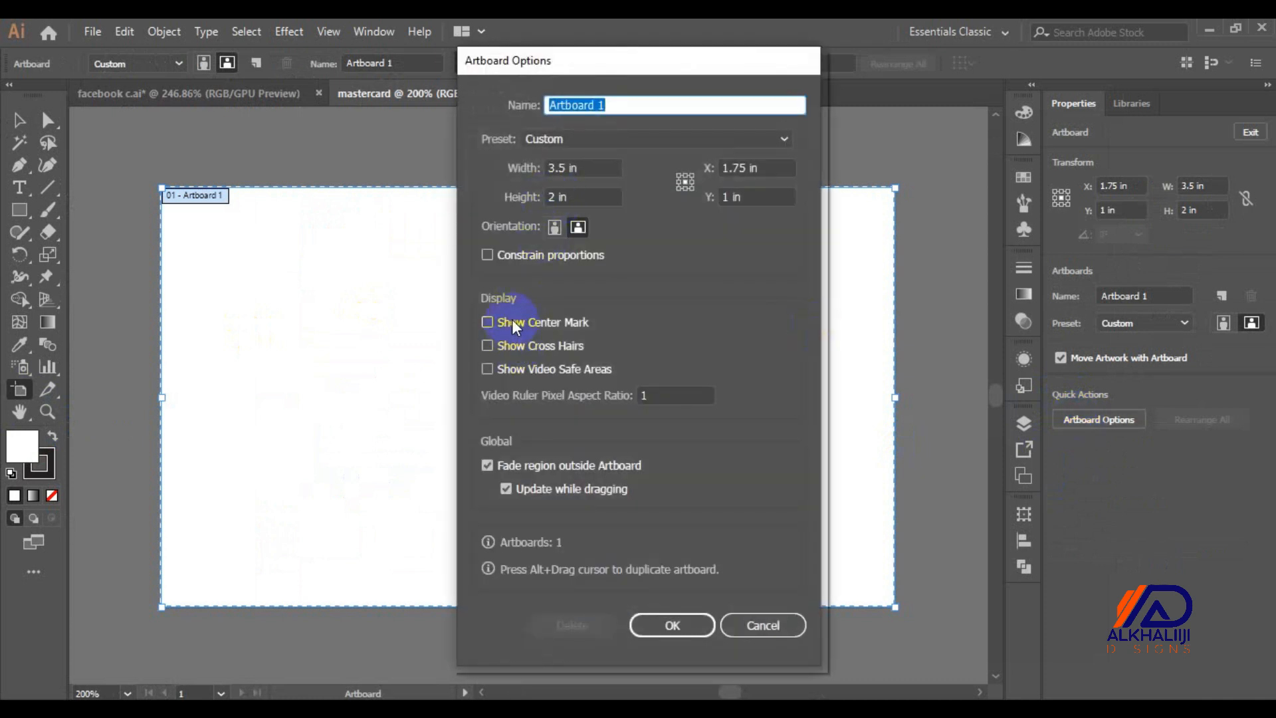
{"action": "left_click", "coordinate": [511, 323]}
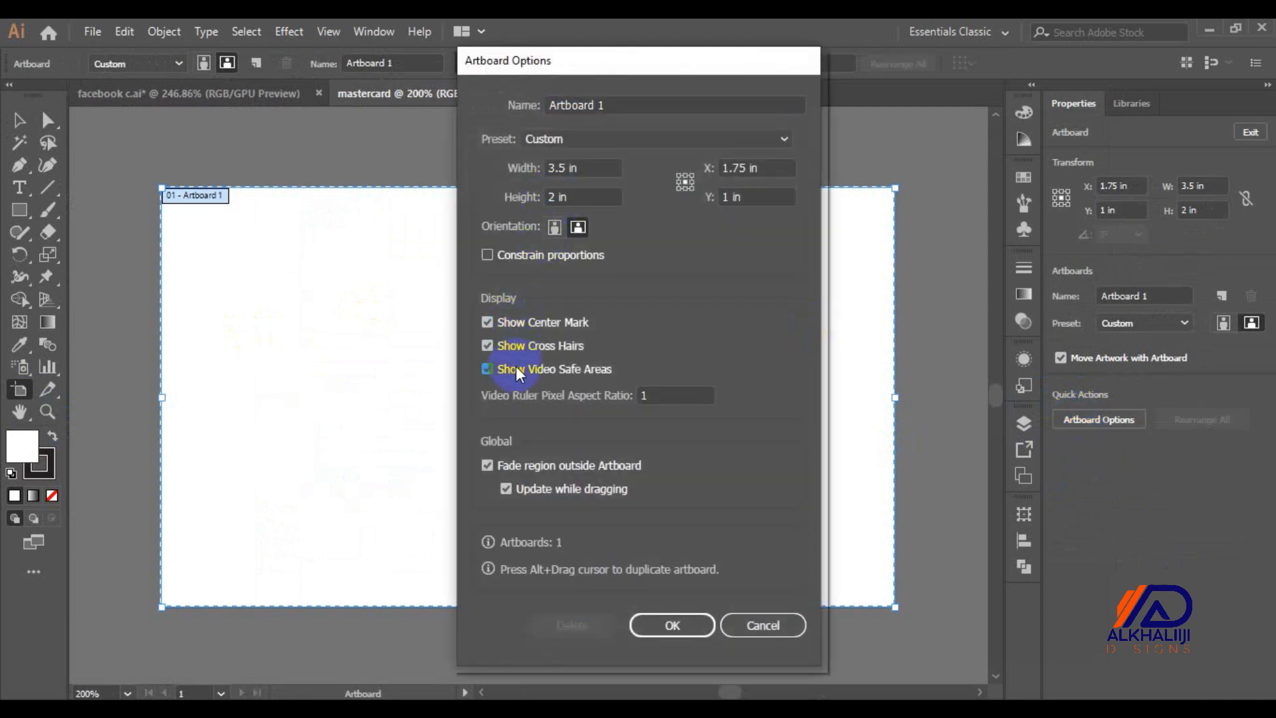
{"action": "key", "text": "Return"}
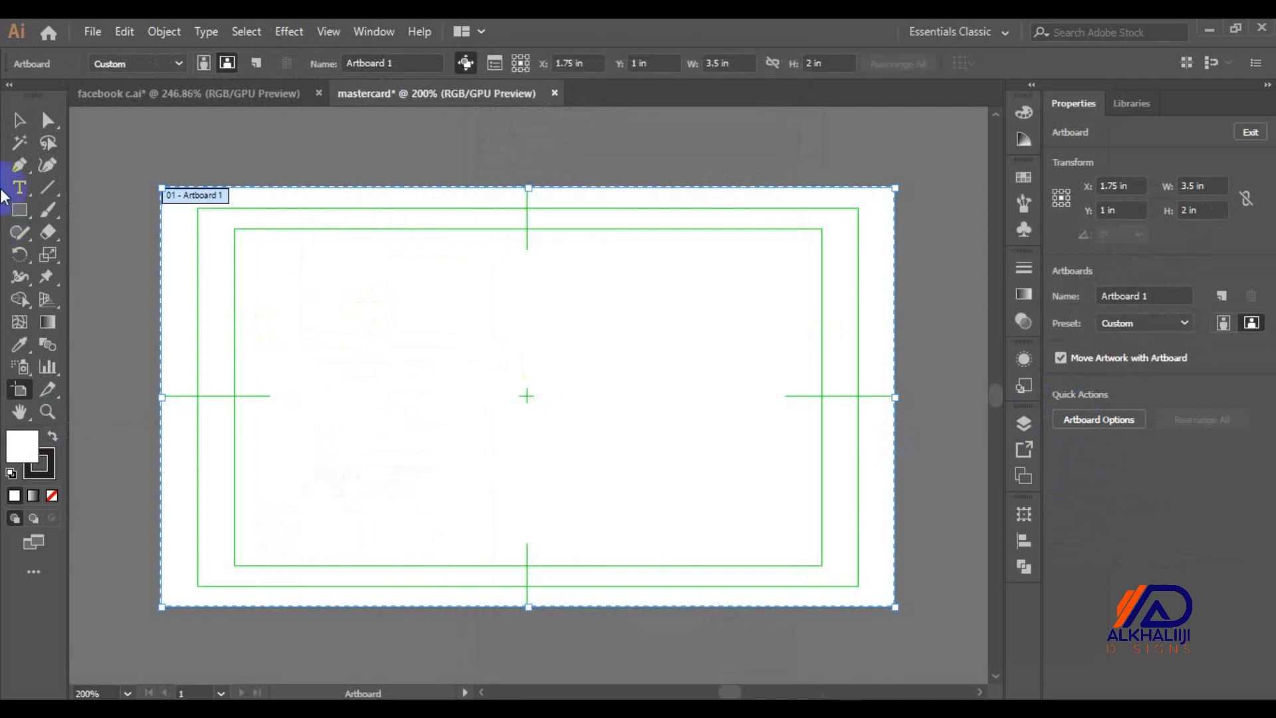
{"action": "left_click", "coordinate": [24, 205]}
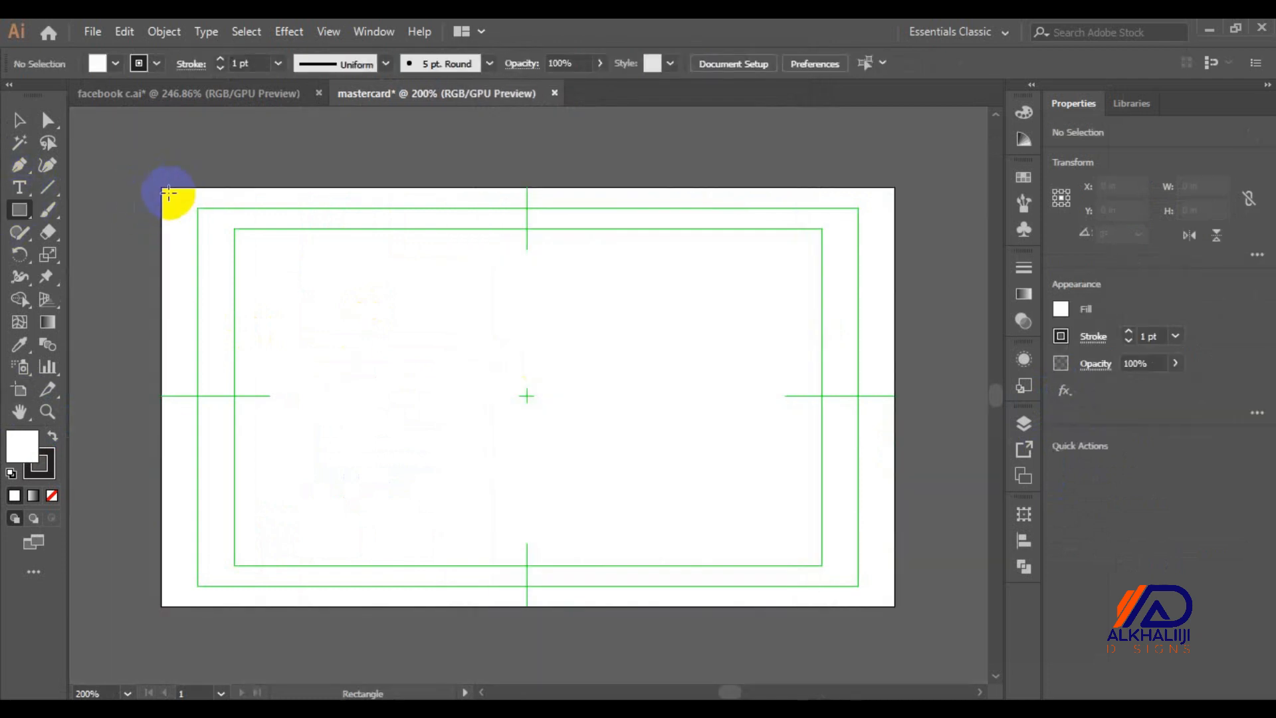
Draw a rectangle over the whole artboard and fill it with AF7777
{"action": "left_click_drag", "start_coordinate": [163, 182], "coordinate": [894, 600]}
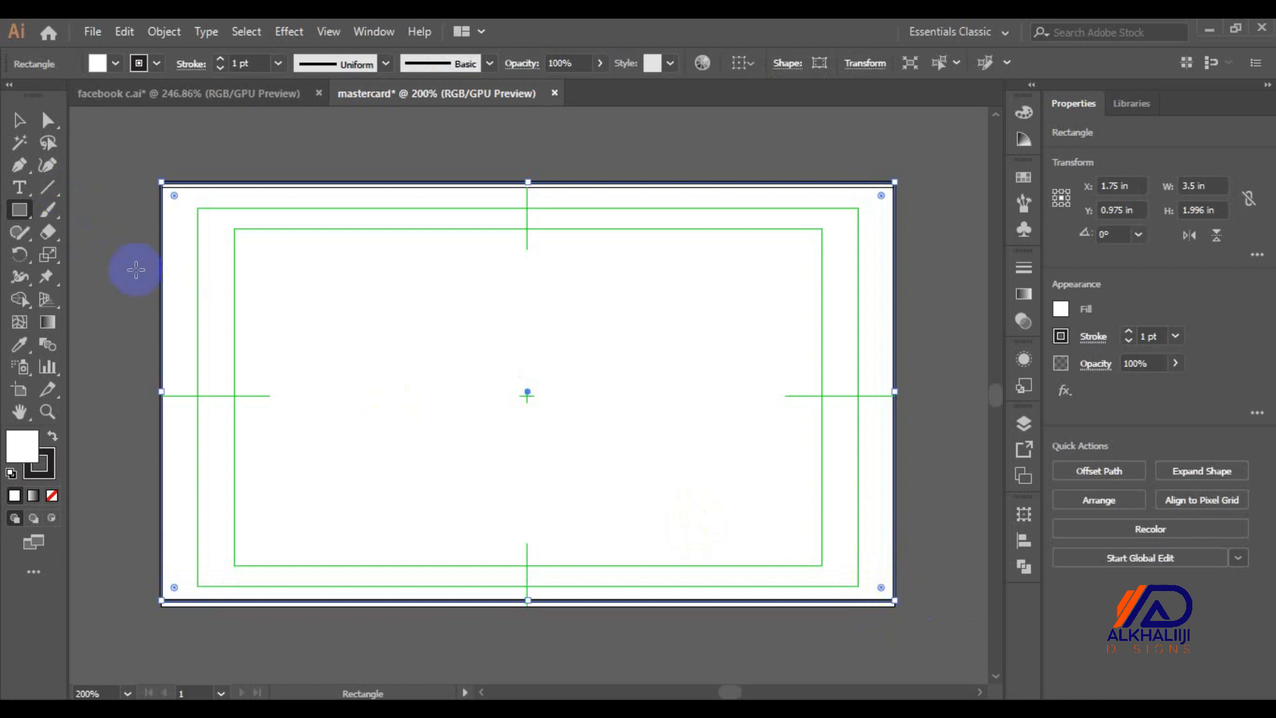
{"action": "double_click", "coordinate": [25, 447]}
{"action": "mouse_move", "coordinate": [413, 407]}
{"action": "left_mouse_down"}
{"action": "mouse_move", "coordinate": [448, 305]}
{"action": "mouse_move", "coordinate": [471, 315]}
{"action": "left_mouse_up"}
{"action": "key", "text": "Return"}
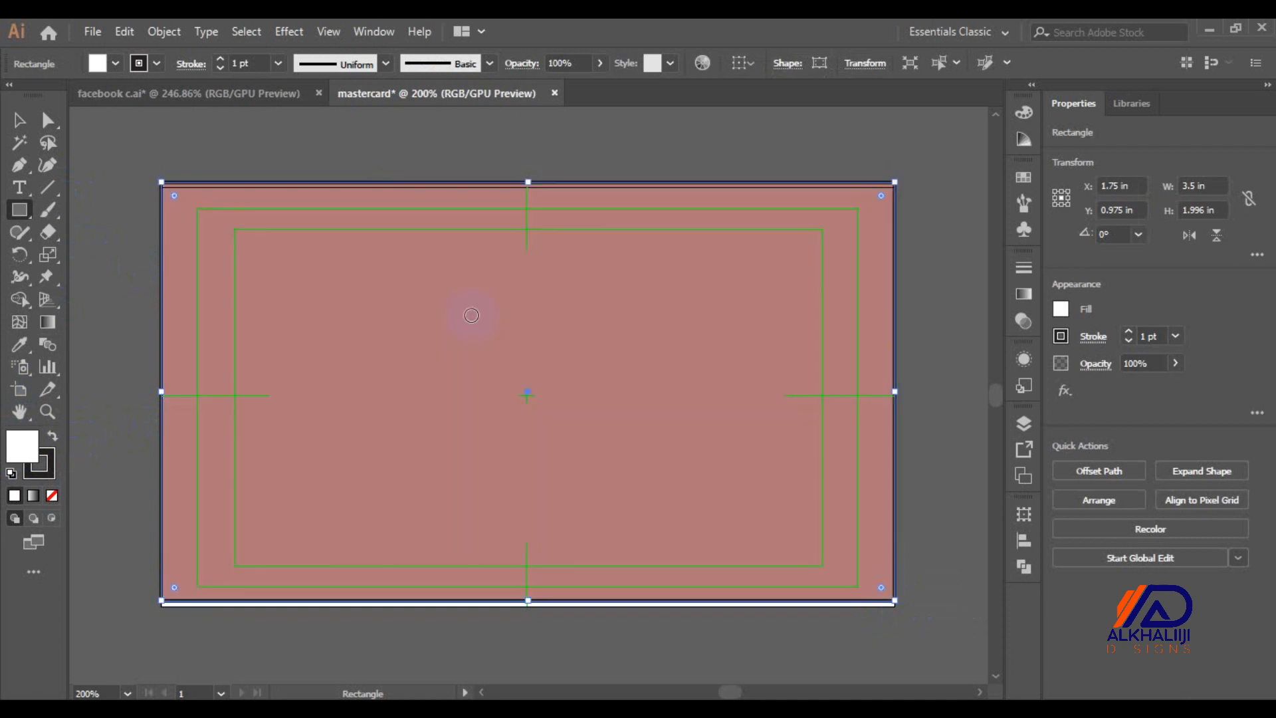
Nudge the rectangle down and give its corners a small radius
{"action": "left_click", "coordinate": [19, 119]}
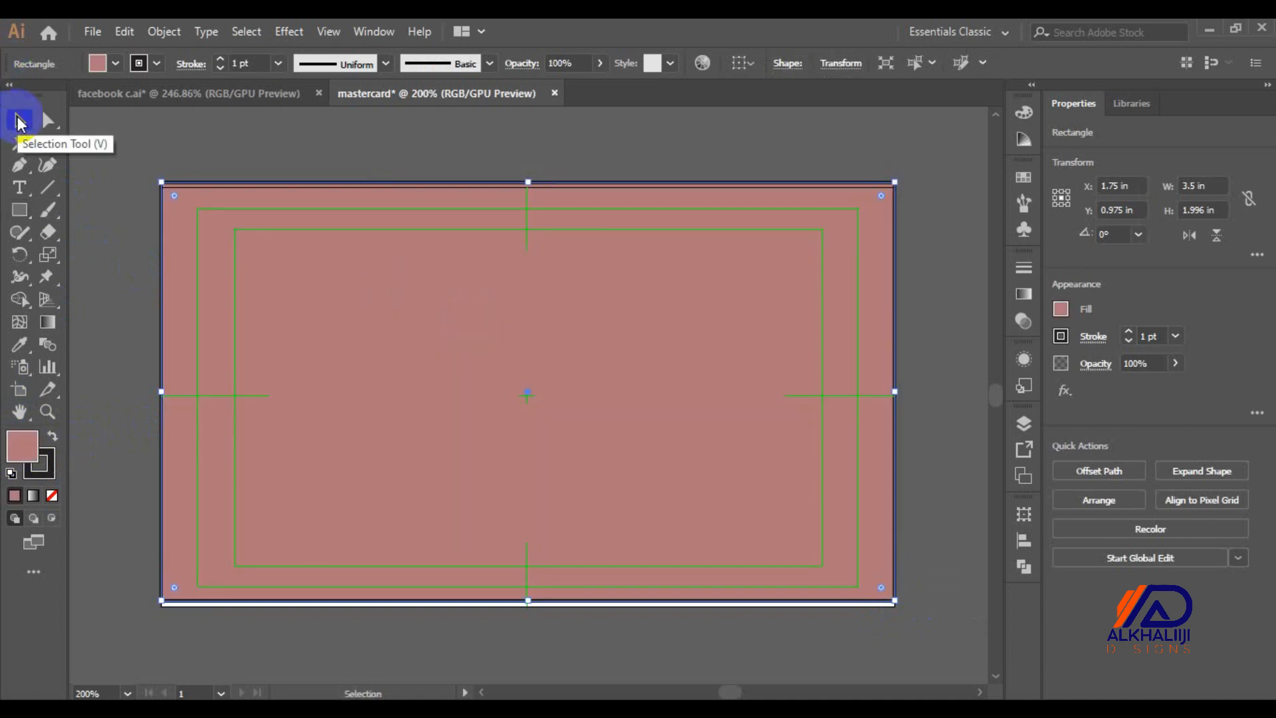
{"action": "key", "text": "Down"}
{"action": "key", "text": "Down"}
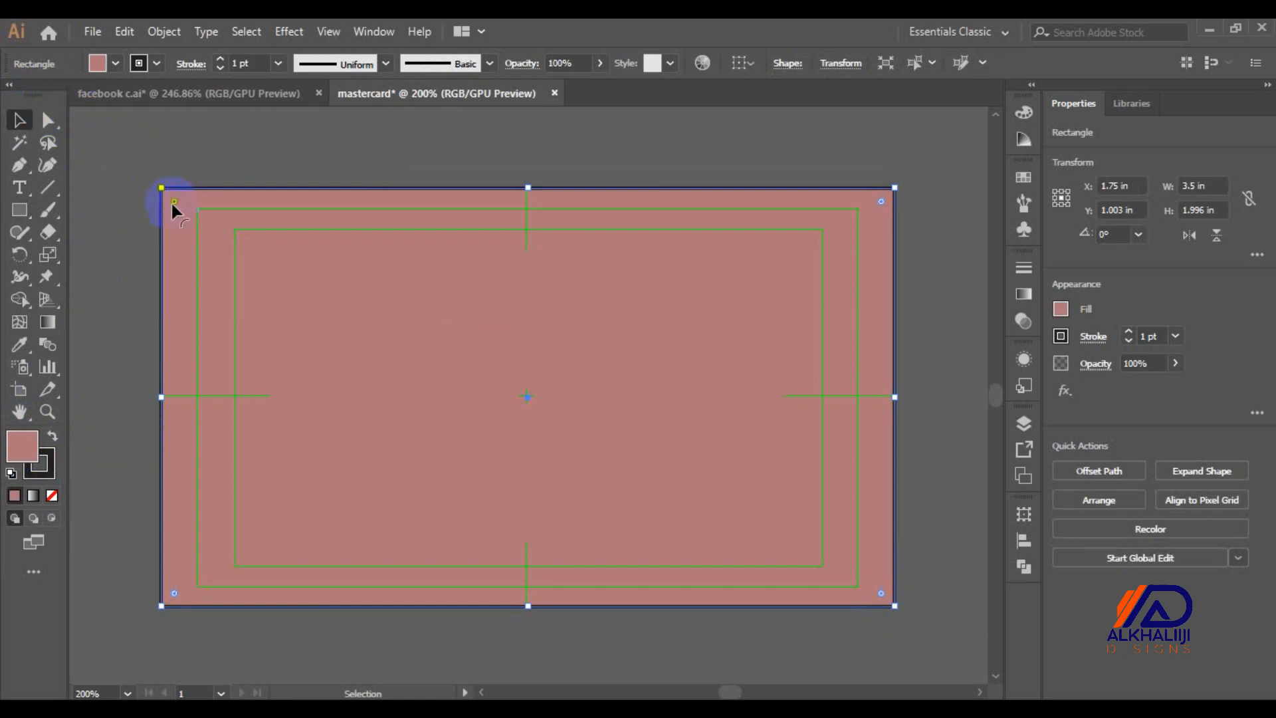
{"action": "left_click_drag", "start_coordinate": [171, 203], "coordinate": [280, 305]}
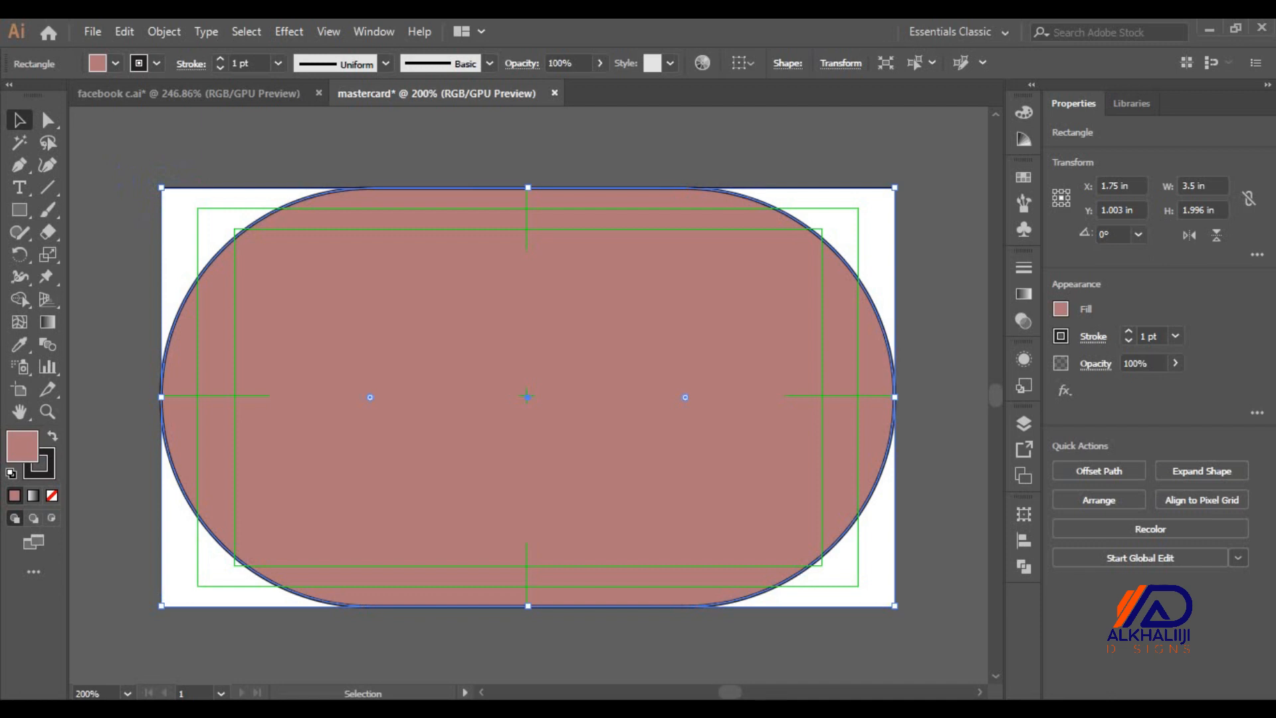
{"action": "key", "text": "ctrl+z"}
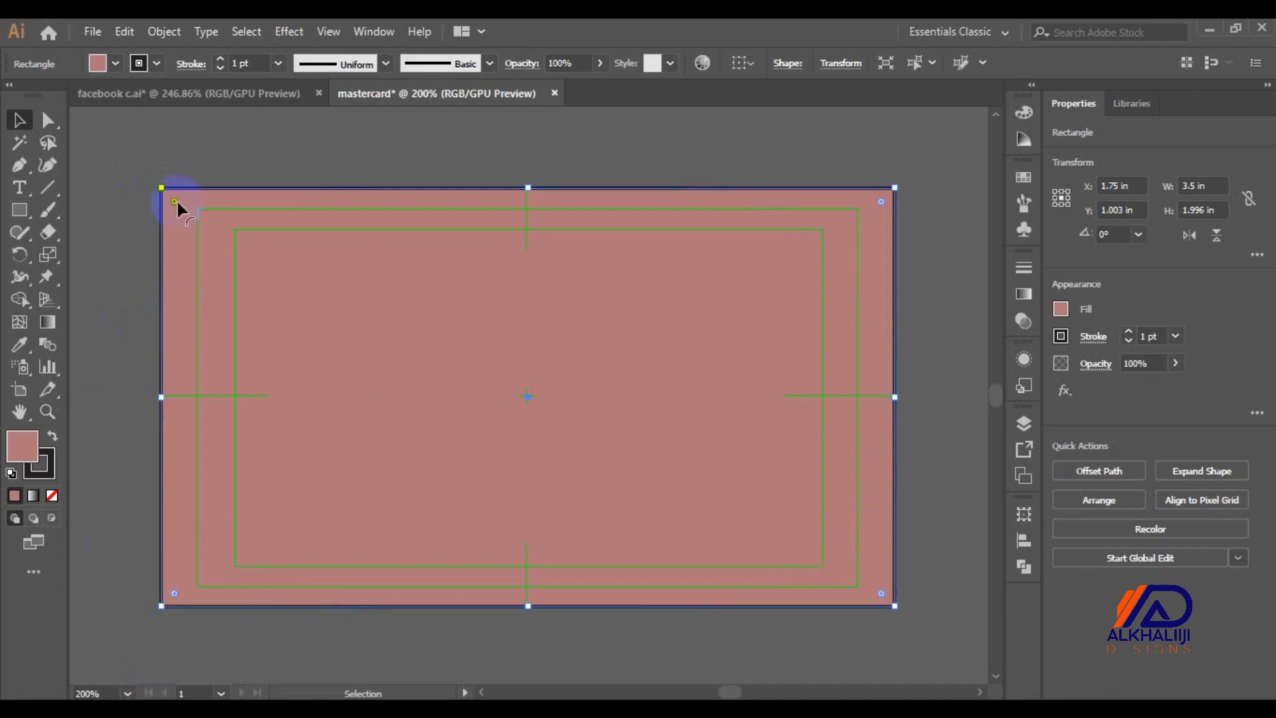
{"action": "left_click_drag", "start_coordinate": [176, 201], "coordinate": [176, 219]}
{"action": "left_click", "coordinate": [138, 138]}
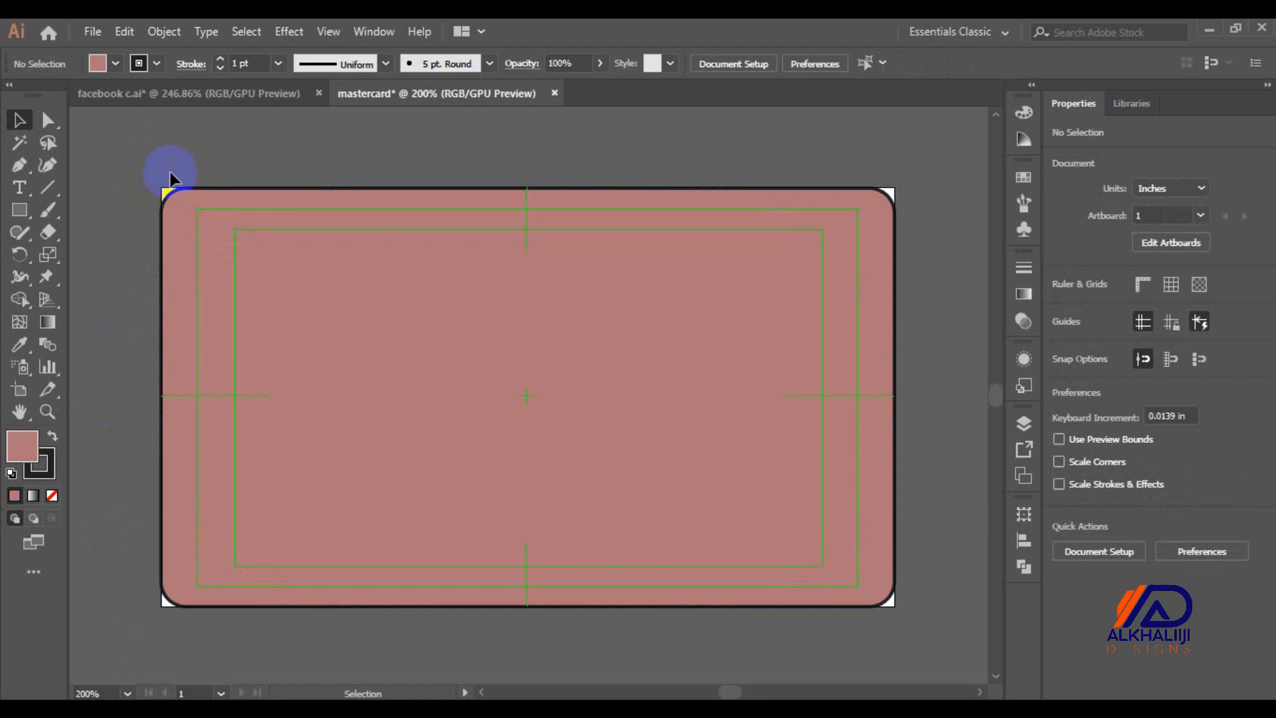
Drag all four artboard edges outward to about 3.63 by 2.15 in
{"action": "left_click", "coordinate": [18, 392]}
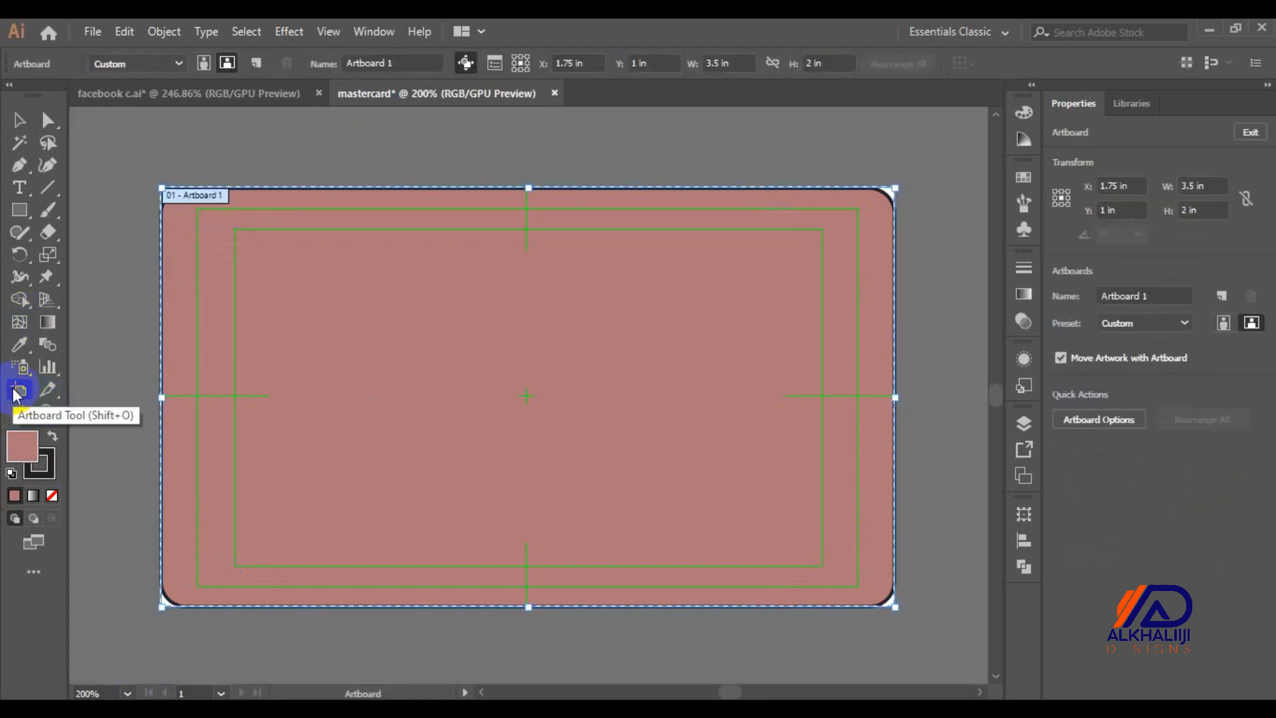
{"action": "left_click_drag", "start_coordinate": [526, 189], "coordinate": [526, 171]}
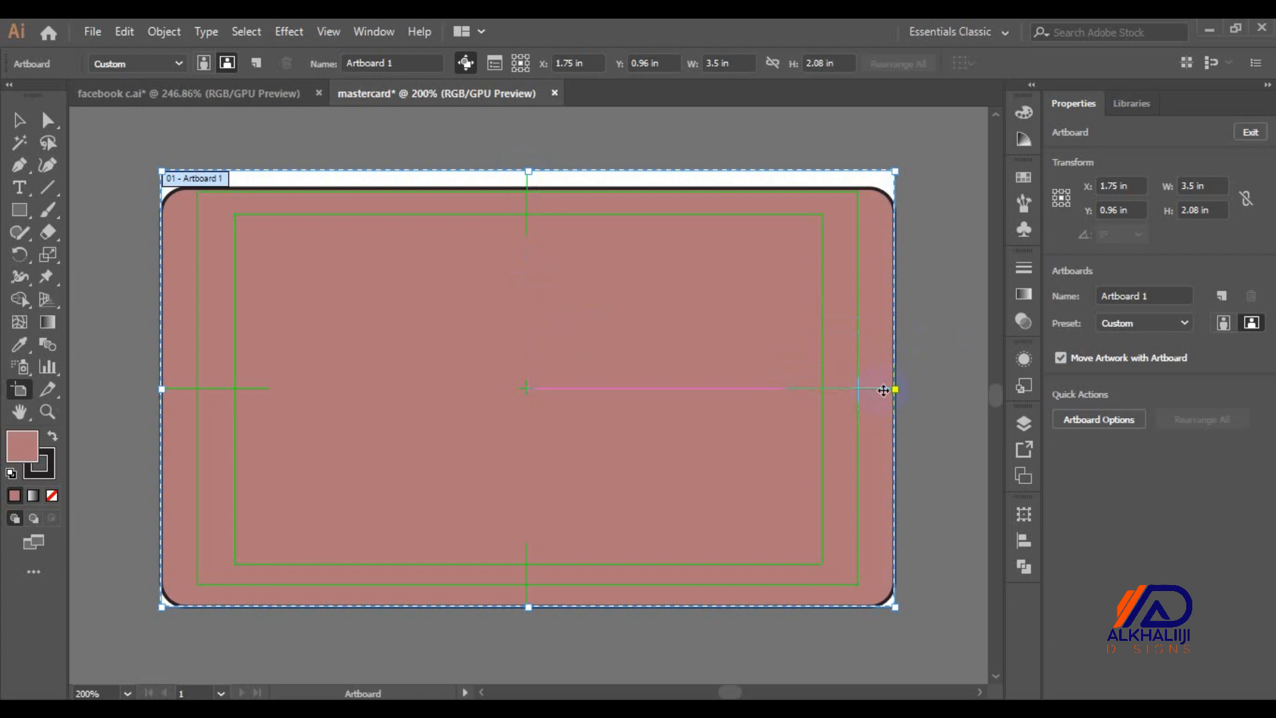
{"action": "left_click_drag", "start_coordinate": [895, 390], "coordinate": [911, 390]}
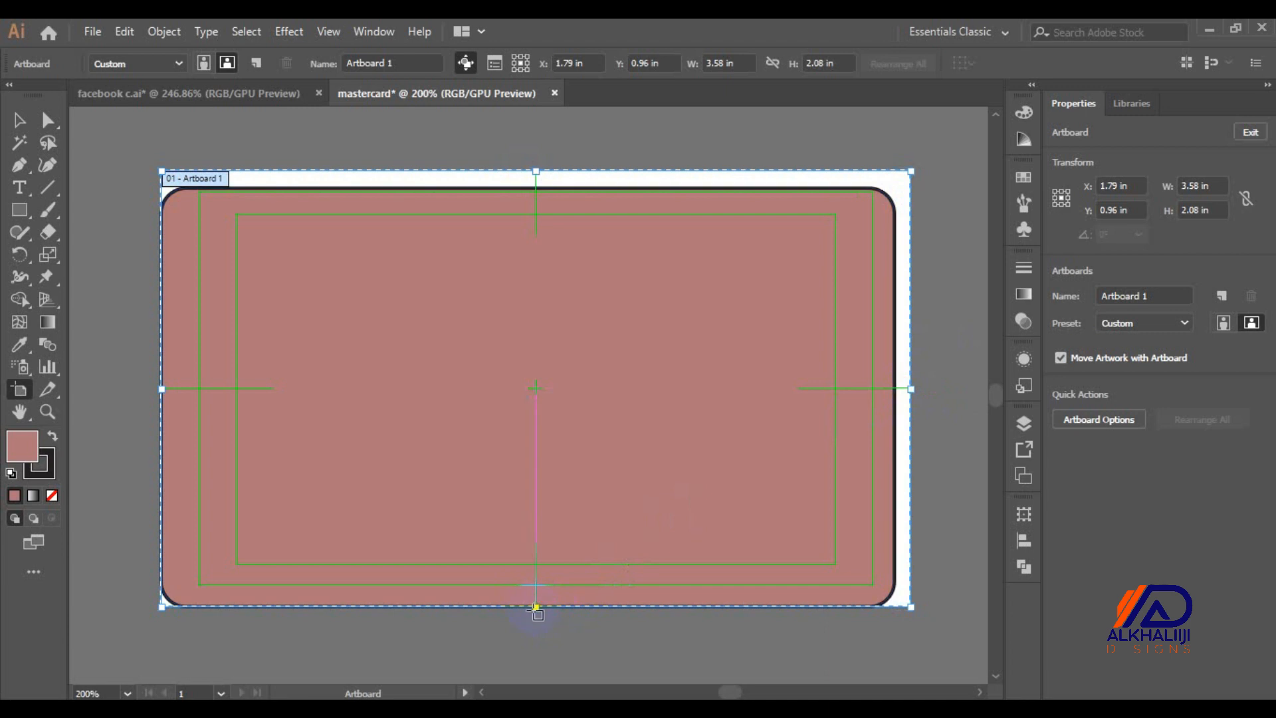
{"action": "left_click_drag", "start_coordinate": [535, 606], "coordinate": [536, 620]}
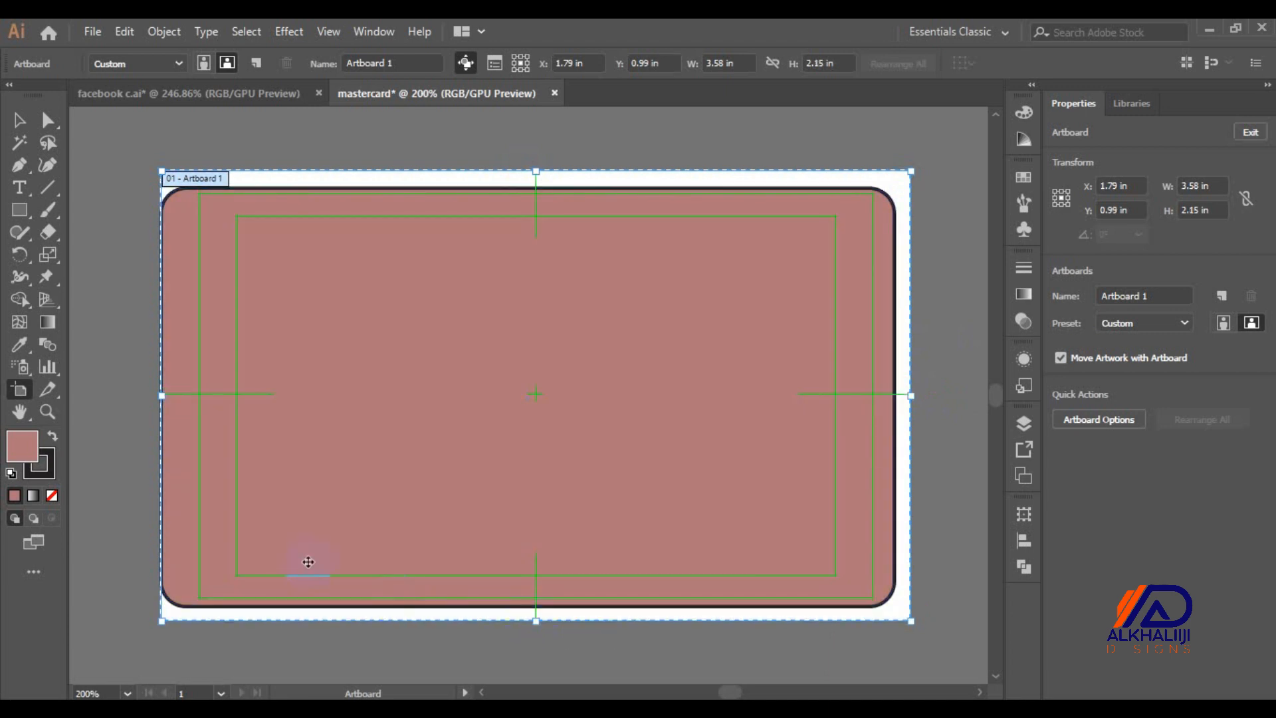
{"action": "left_click_drag", "start_coordinate": [162, 397], "coordinate": [153, 398]}
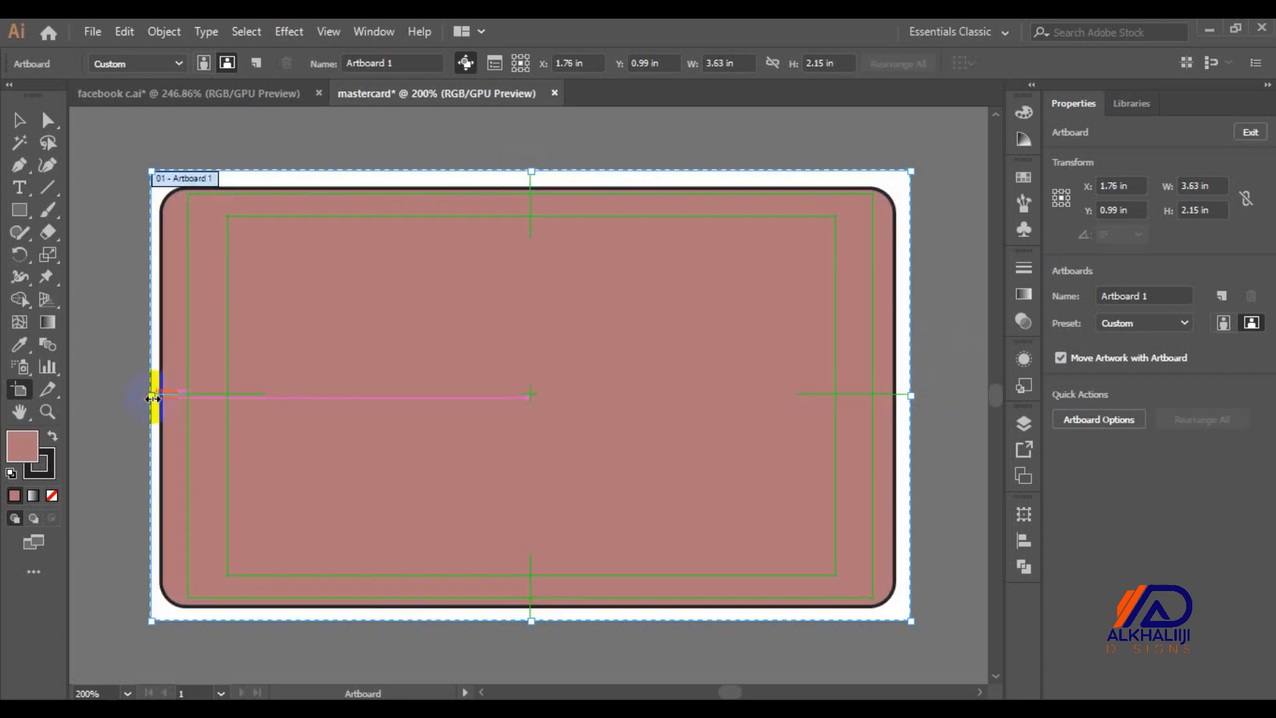
{"action": "left_click", "coordinate": [20, 121]}
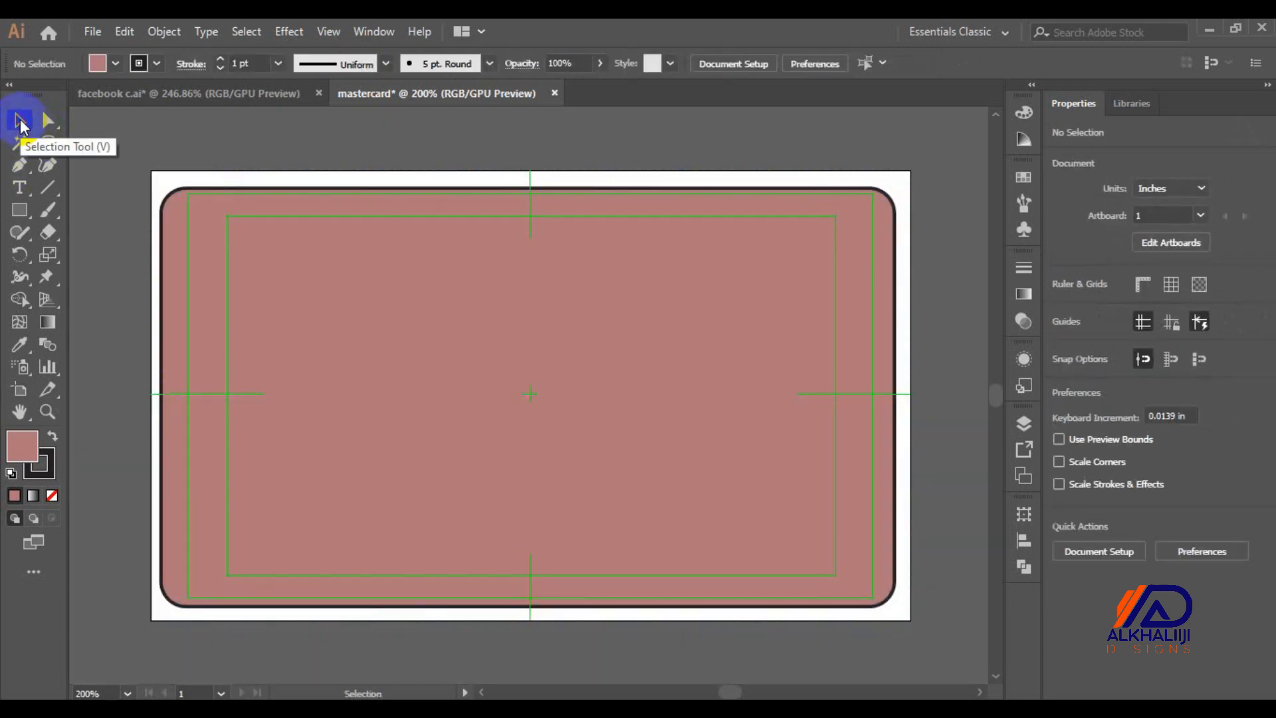
Bring the ALKHALIIJI DESIGNS logo from the facebook c.ai document above the card
{"action": "left_click", "coordinate": [128, 93]}
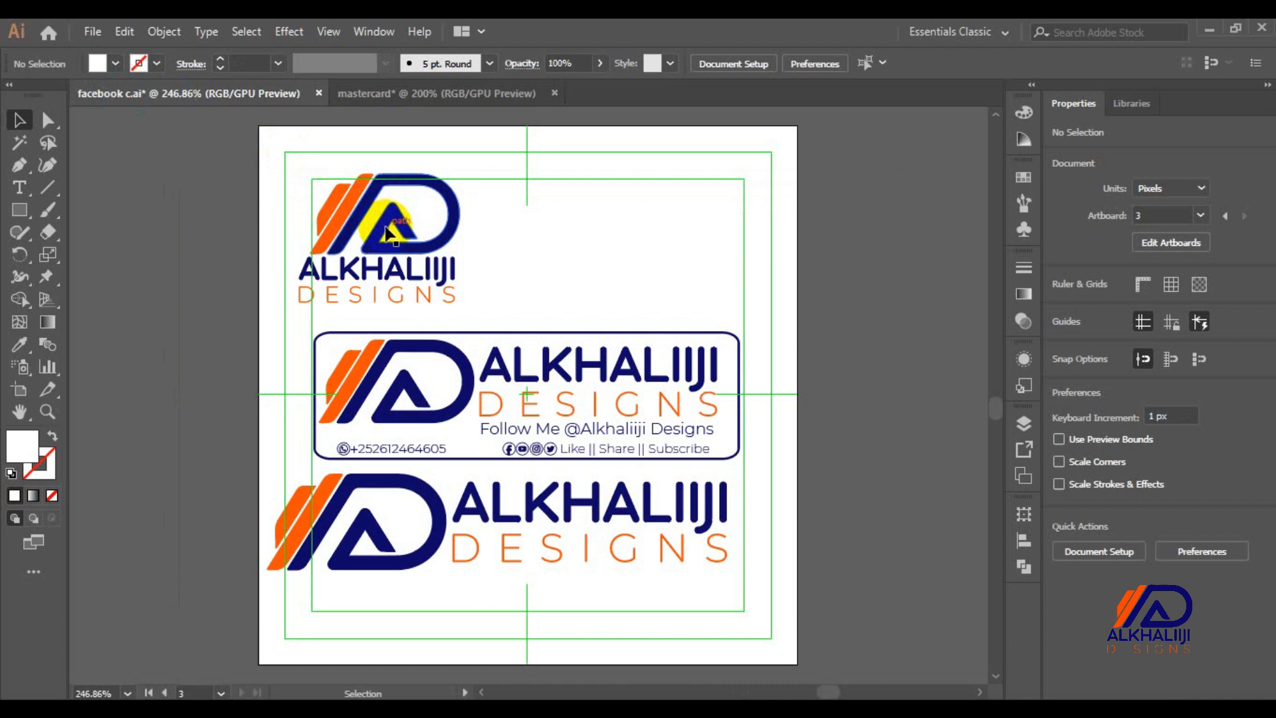
{"action": "left_click_drag", "start_coordinate": [386, 234], "coordinate": [441, 171]}
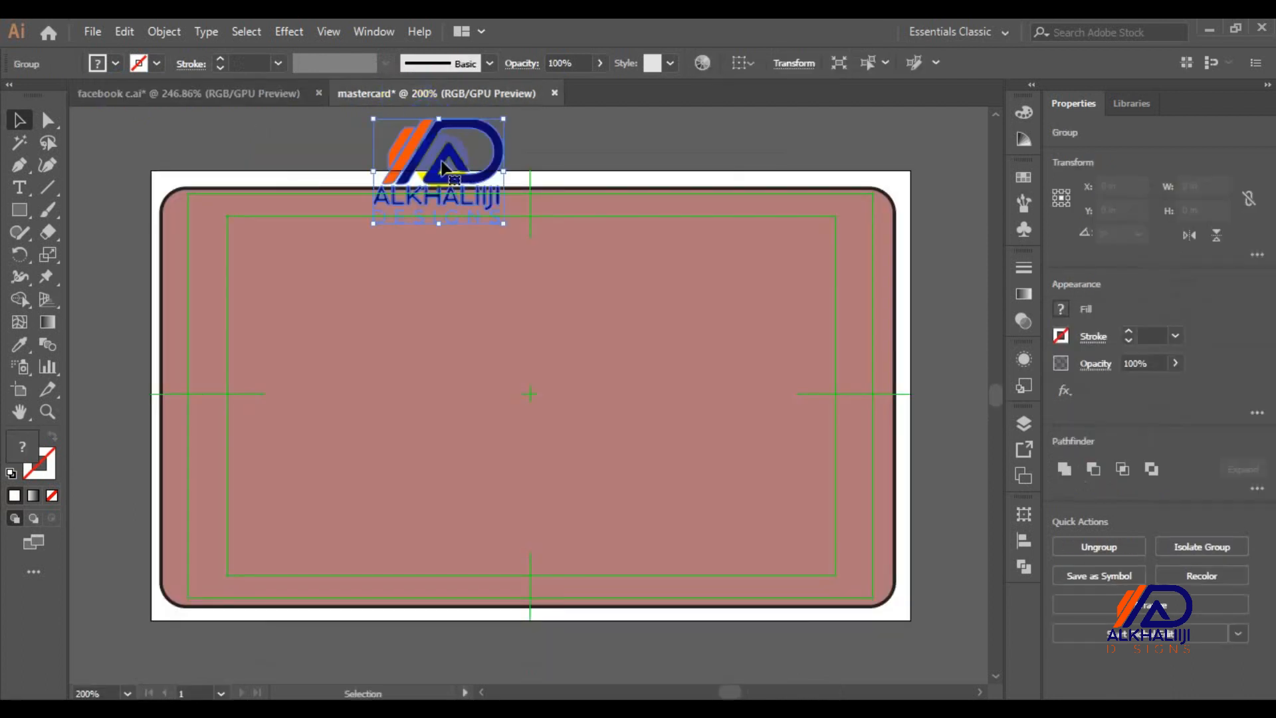
{"action": "left_click", "coordinate": [506, 313]}
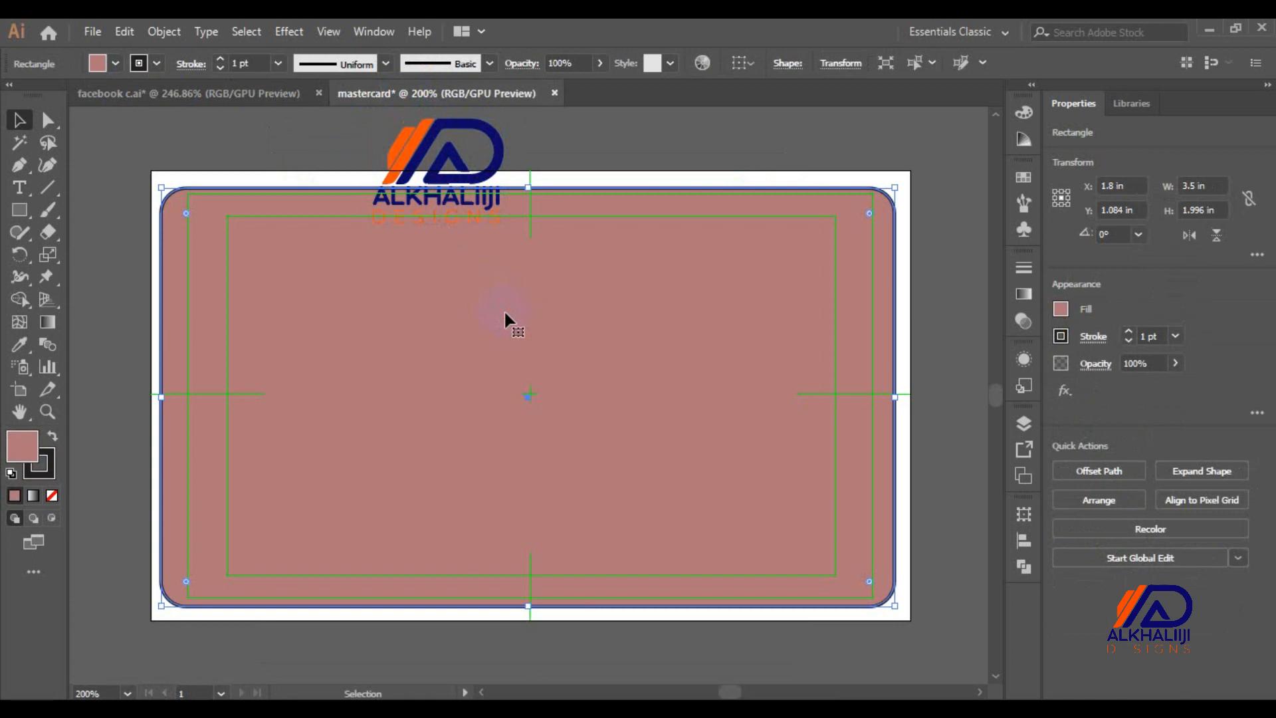
{"action": "left_click_drag", "start_coordinate": [486, 172], "coordinate": [696, 125]}
Eyedrop the logo's navy onto the card rectangle
{"action": "left_click", "coordinate": [646, 251]}
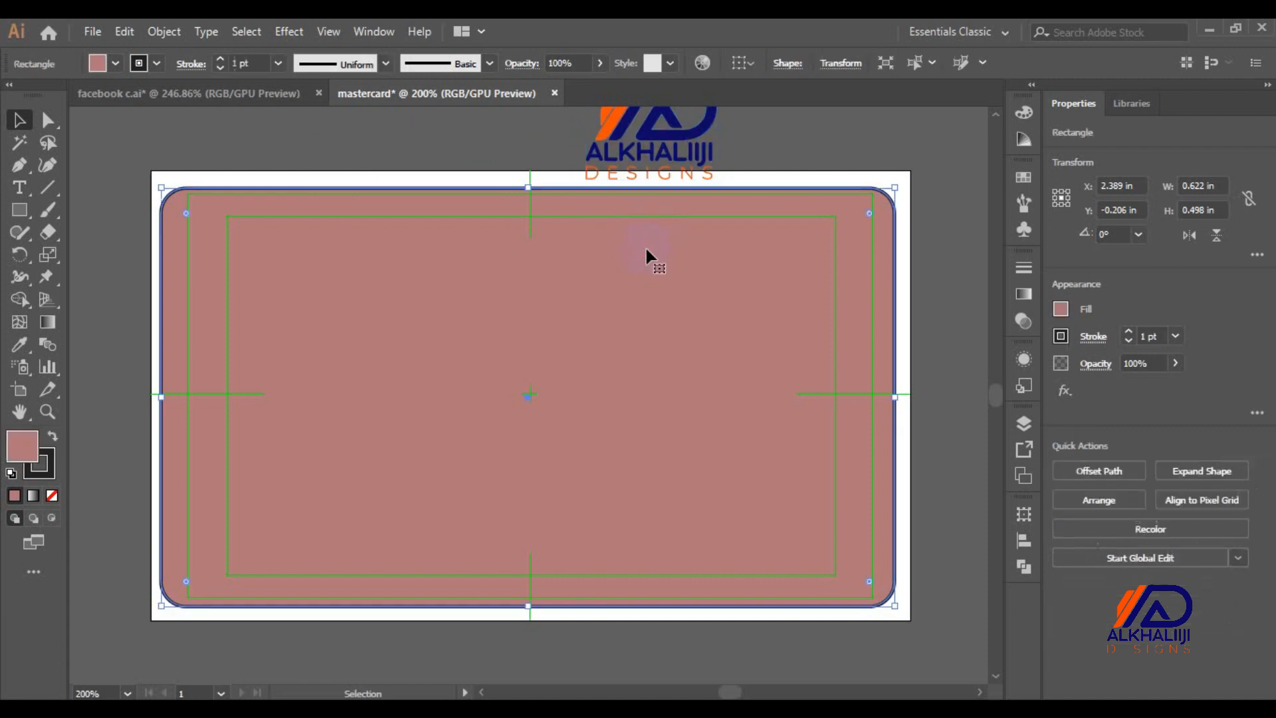
{"action": "key", "text": "i"}
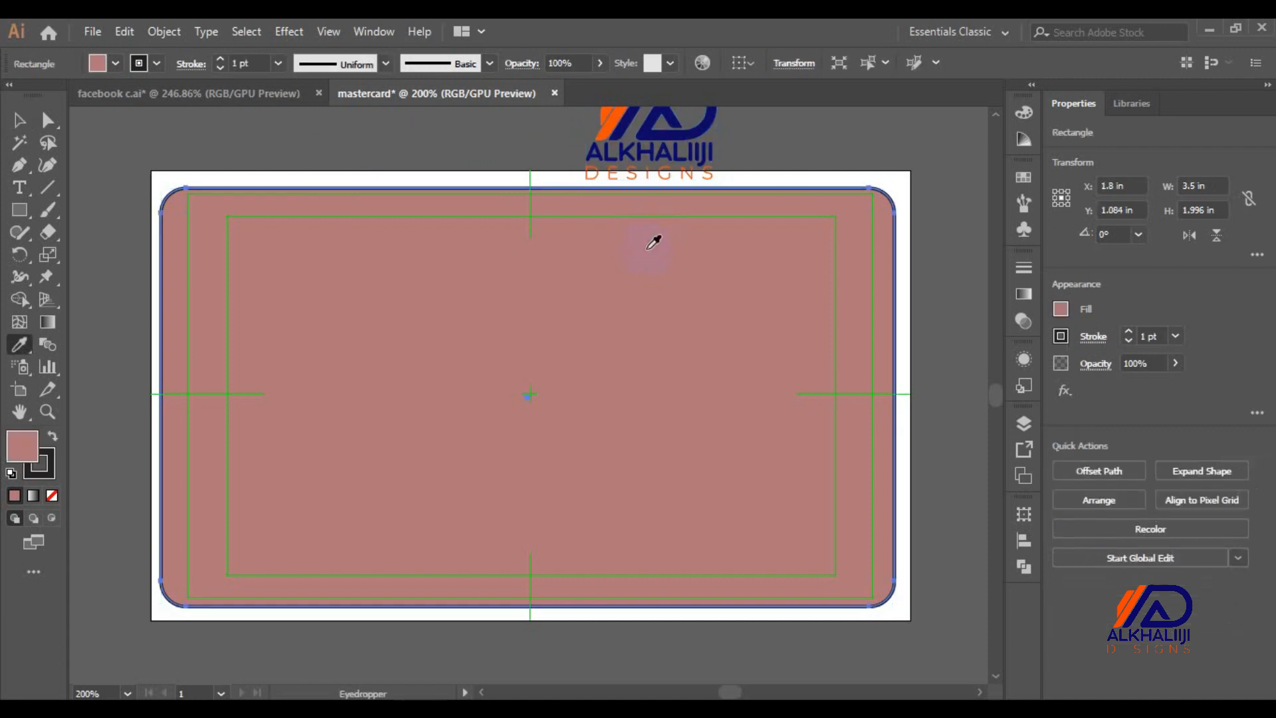
{"action": "left_click", "coordinate": [698, 128]}
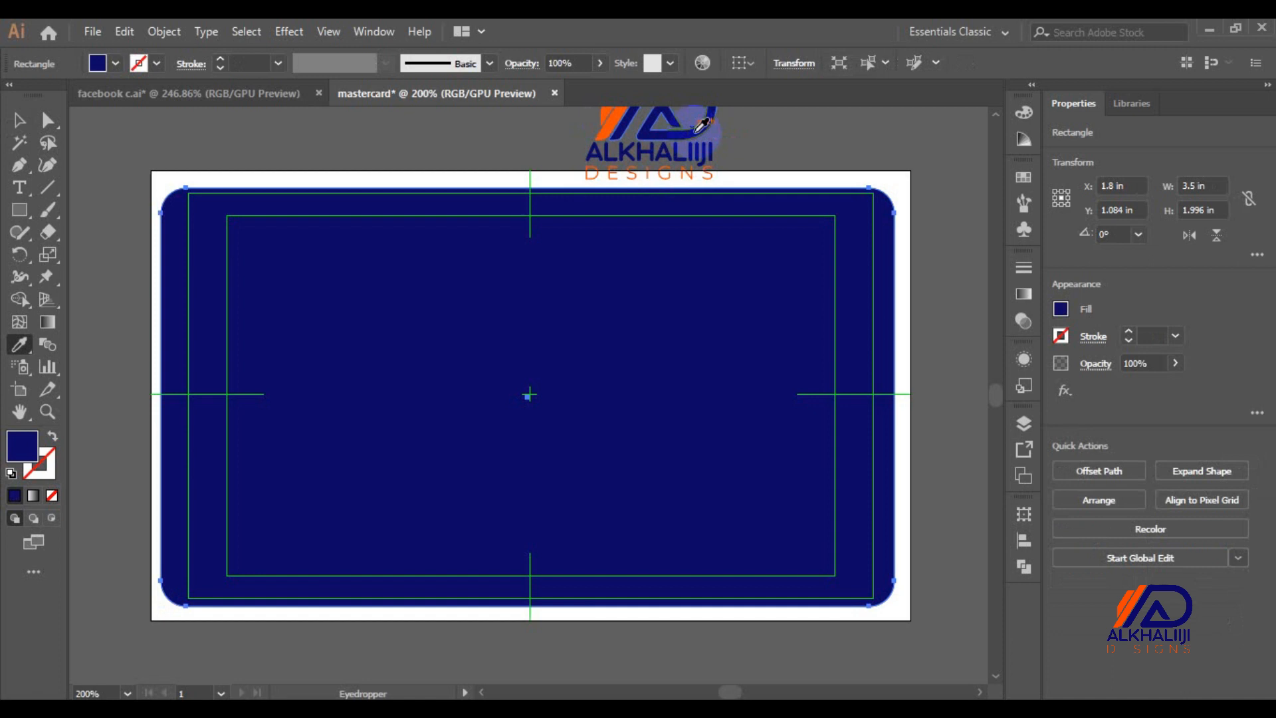
{"action": "key", "text": "ctrl+minus"}
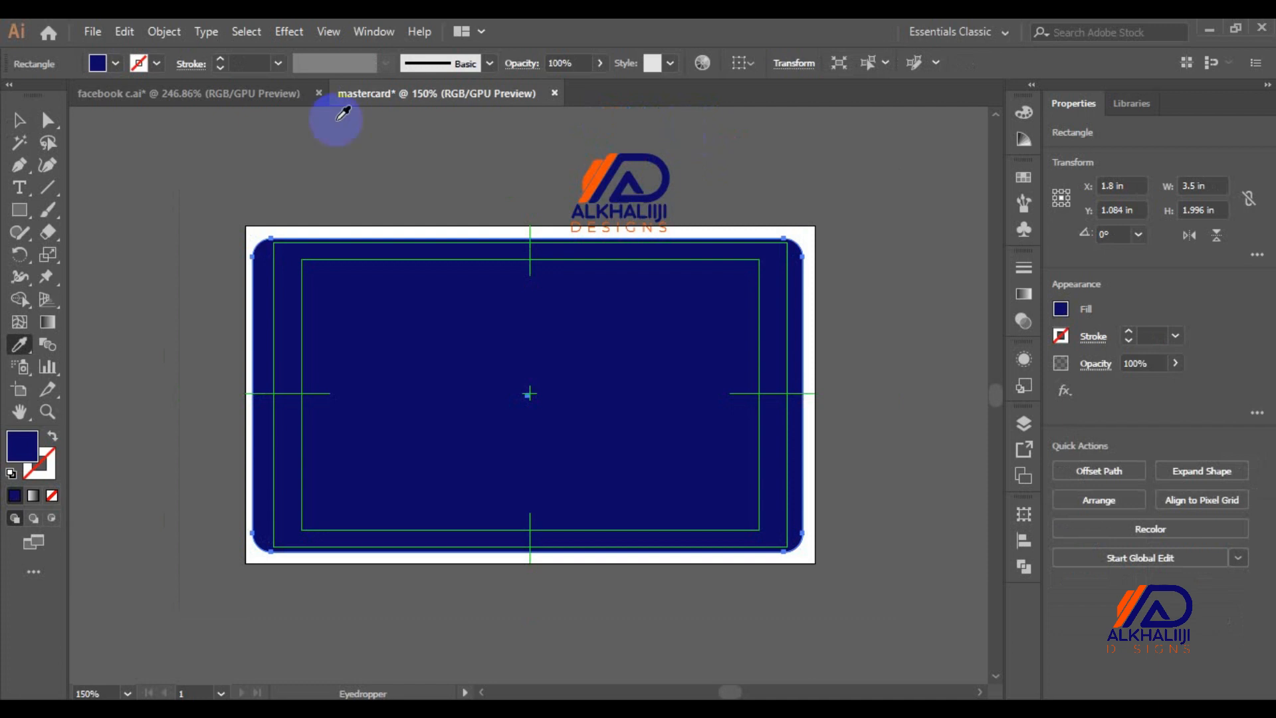
Ungroup the logo and try recolouring the AD mark, then undo it
{"action": "left_click", "coordinate": [19, 119]}
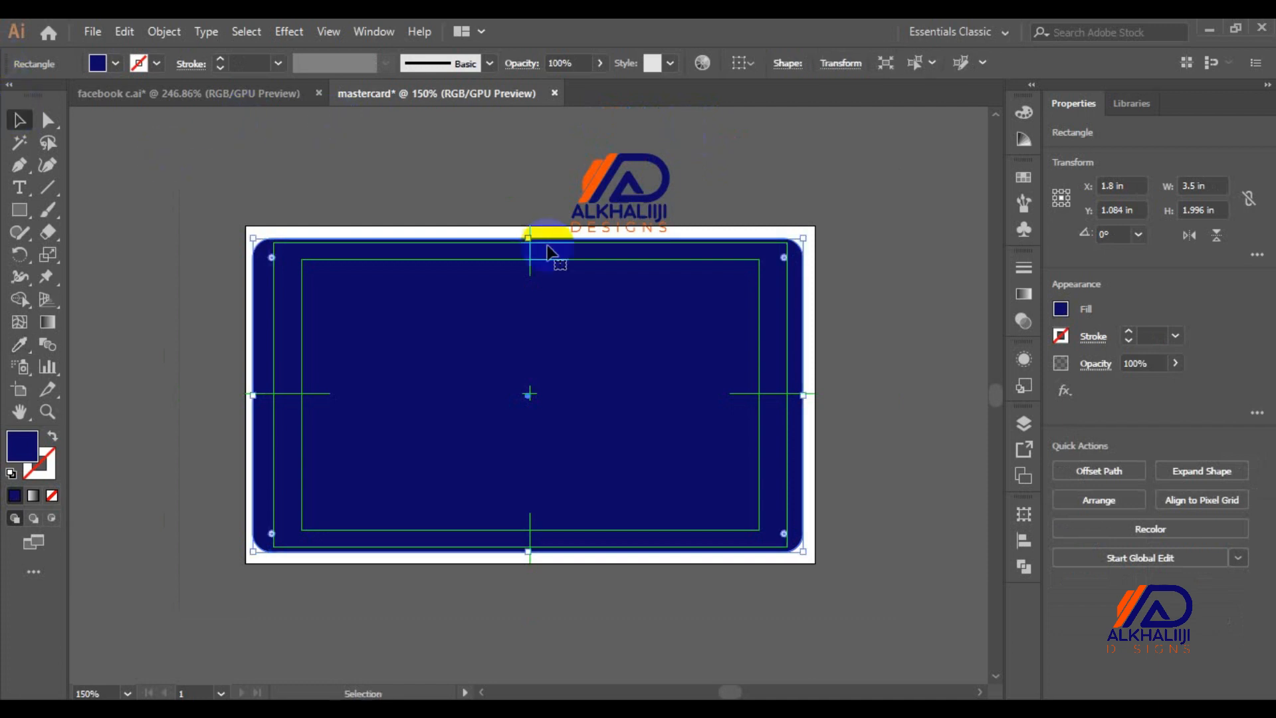
{"action": "left_click_drag", "start_coordinate": [599, 194], "coordinate": [600, 181]}
{"action": "right_click", "coordinate": [599, 171]}
{"action": "left_click", "coordinate": [654, 325]}
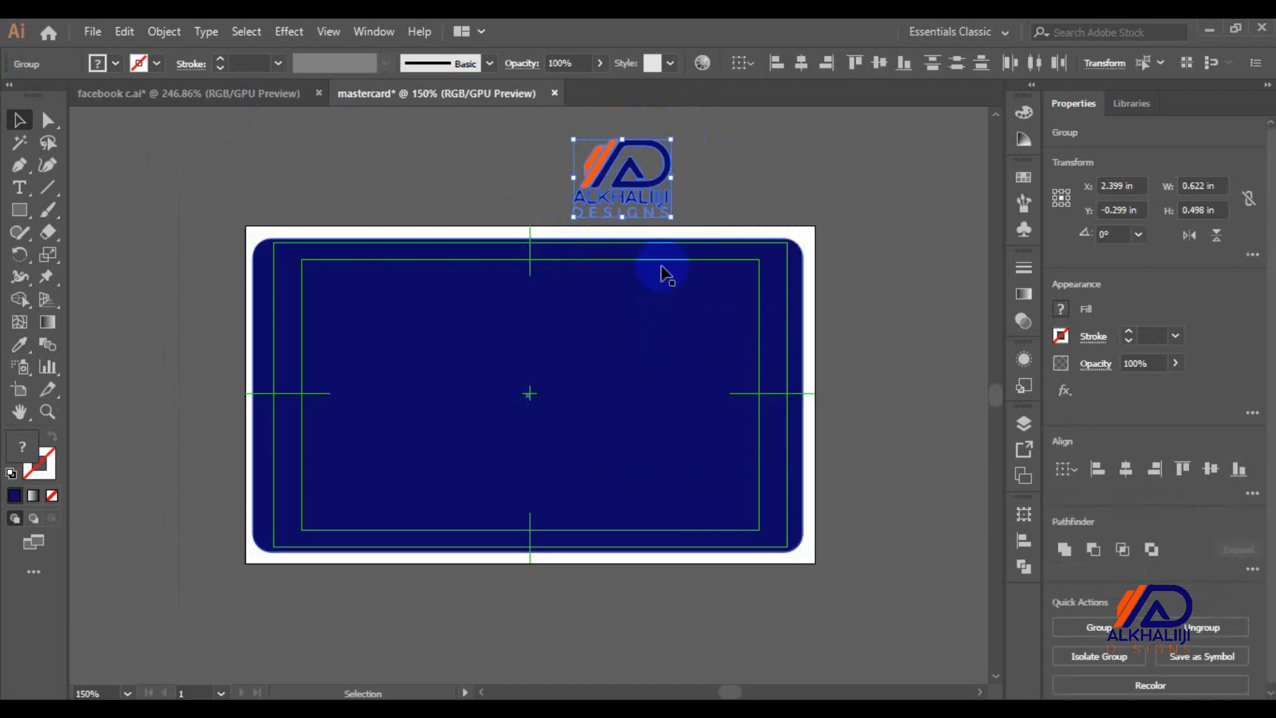
{"action": "left_click", "coordinate": [691, 193]}
{"action": "left_click", "coordinate": [663, 176]}
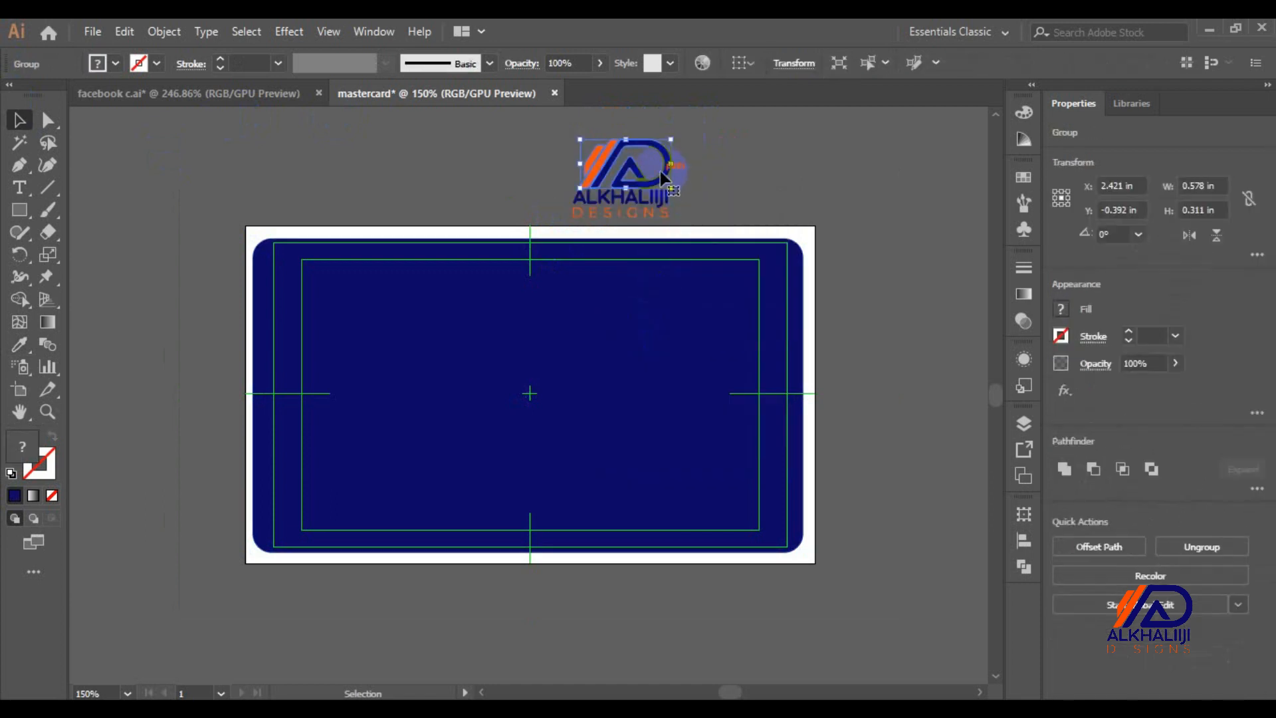
{"action": "key", "text": "i"}
{"action": "left_click", "coordinate": [798, 241]}
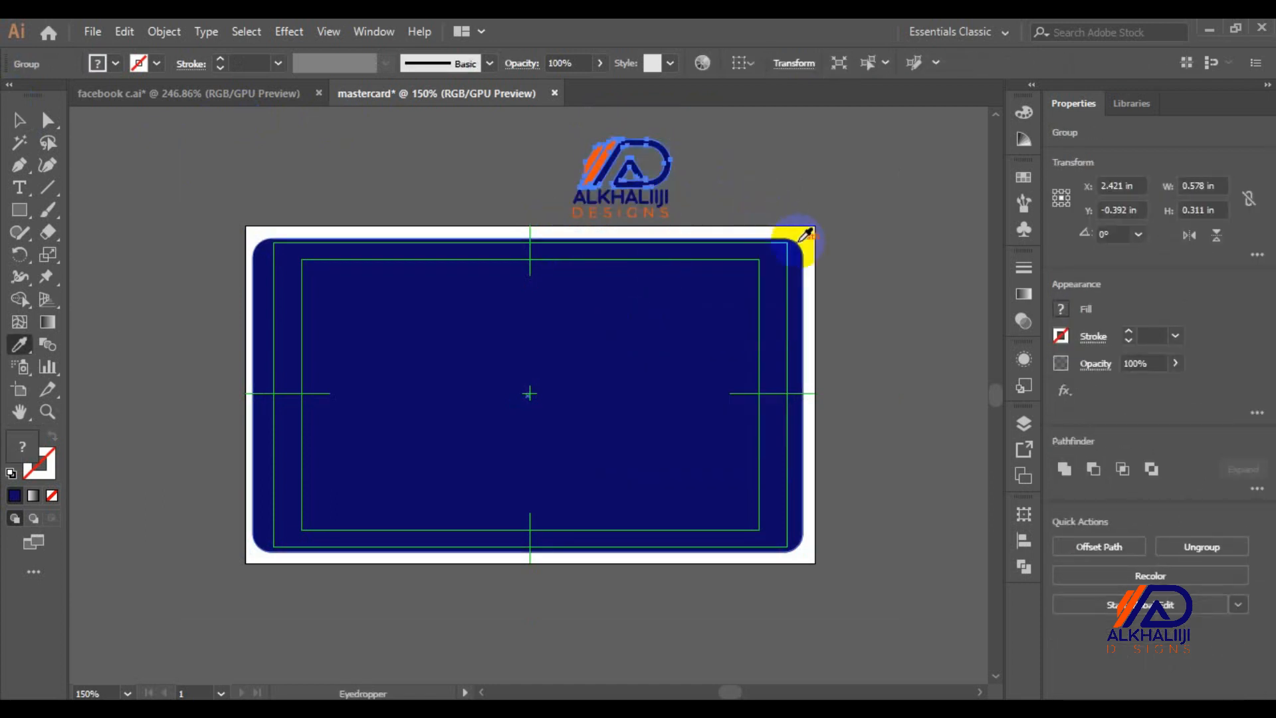
{"action": "left_click", "coordinate": [808, 236]}
{"action": "key", "text": "ctrl+z"}
{"action": "key", "text": "c"}
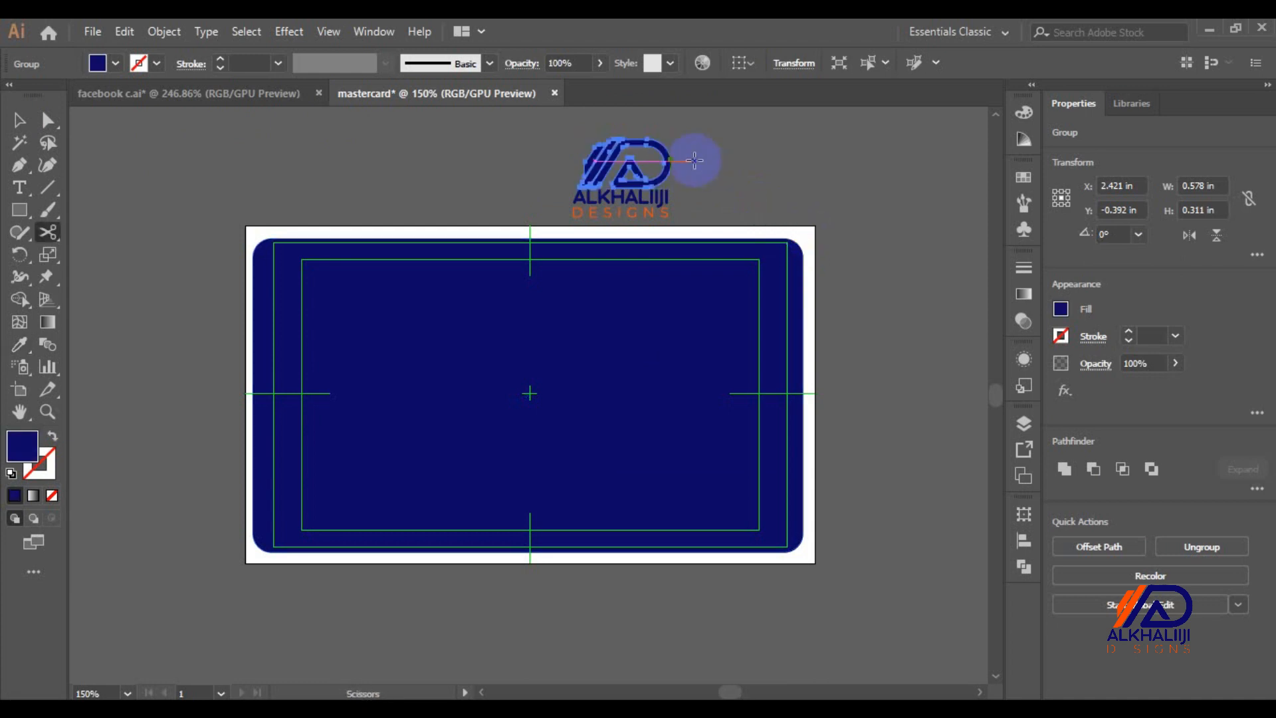
{"action": "key", "text": "ctrl+z"}
{"action": "key", "text": "v"}
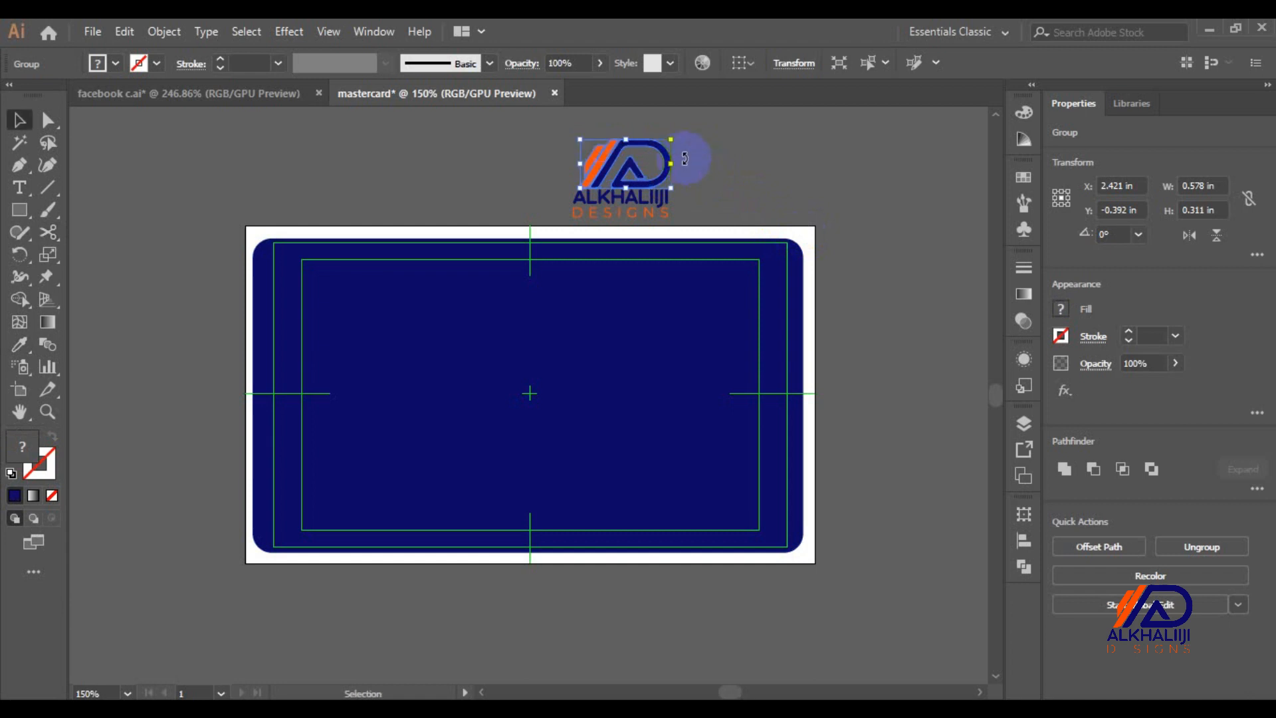
Ungroup the AD mark and make its D shape white
{"action": "right_click", "coordinate": [637, 158]}
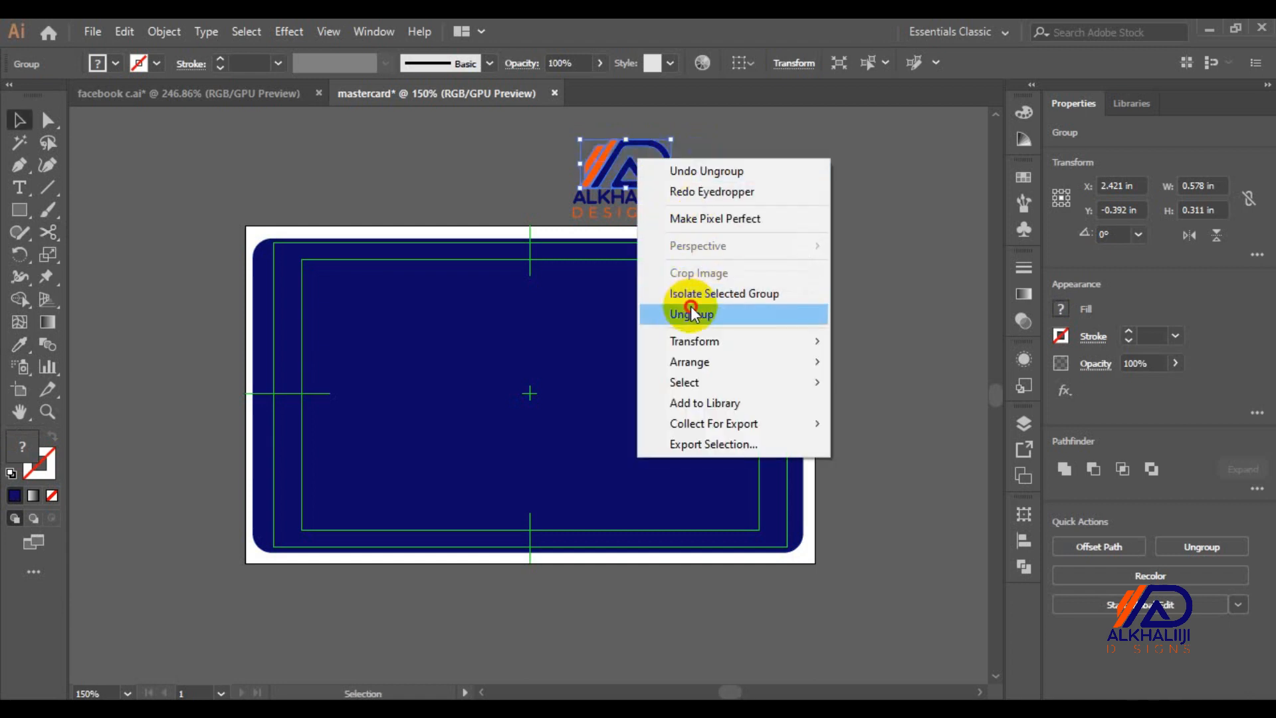
{"action": "left_click", "coordinate": [691, 314]}
{"action": "left_click", "coordinate": [718, 172]}
{"action": "left_click", "coordinate": [669, 168]}
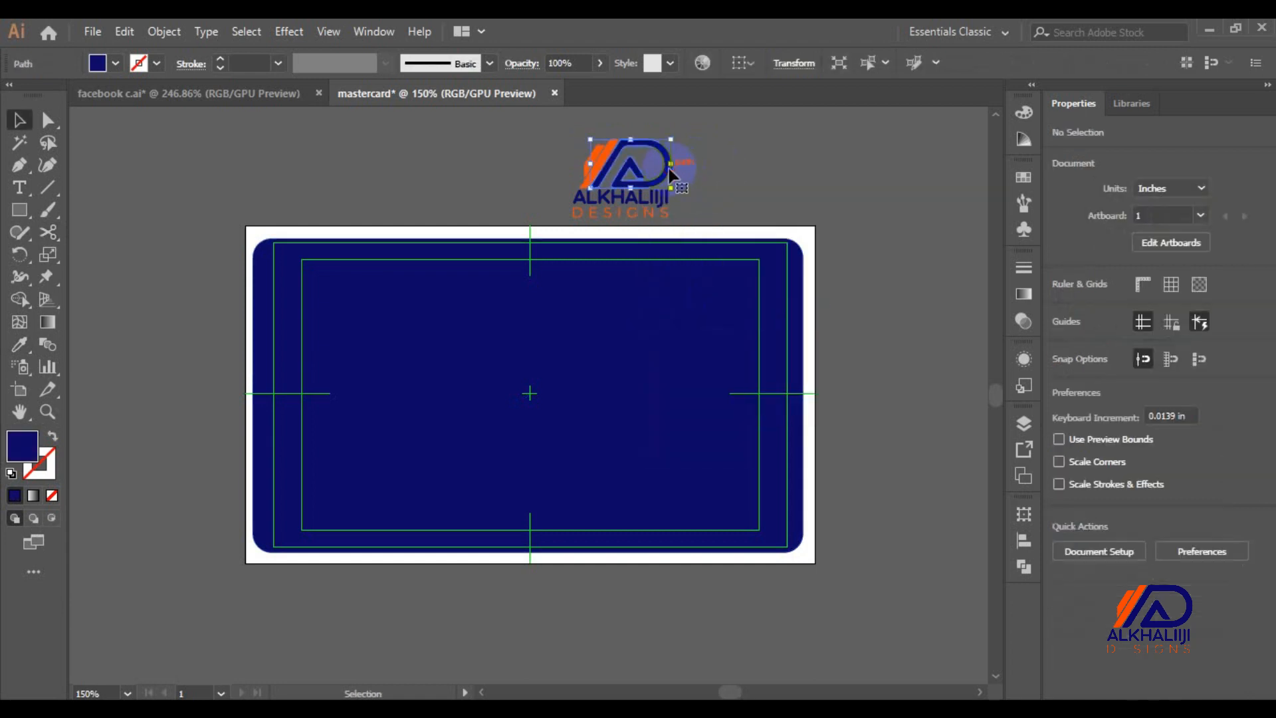
{"action": "key", "text": "i"}
{"action": "left_click", "coordinate": [804, 234]}
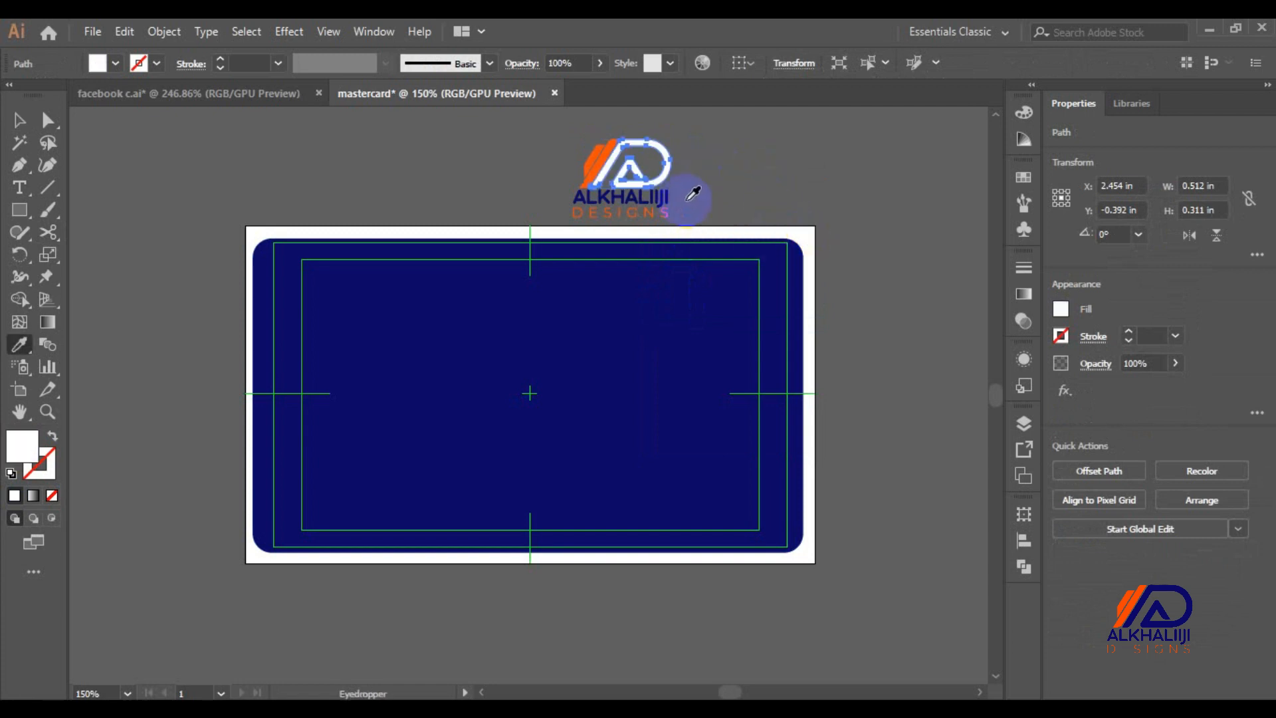
{"action": "key", "text": "v"}
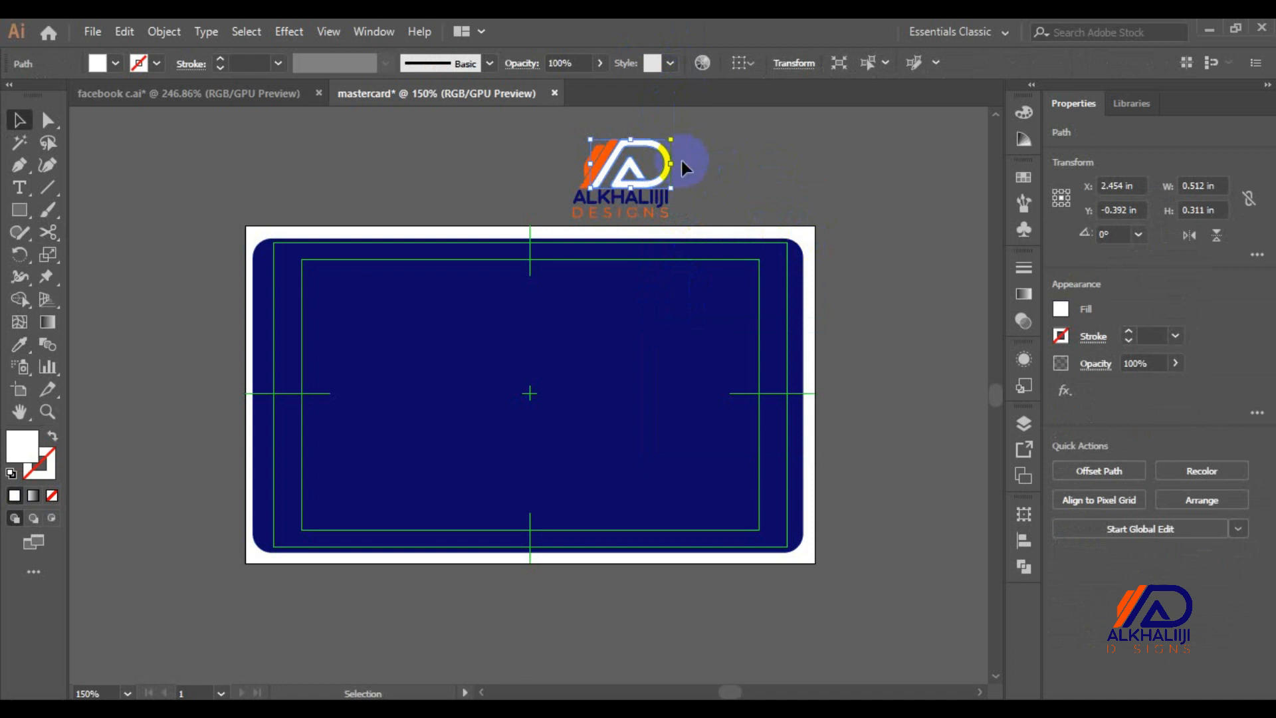
{"action": "left_click", "coordinate": [688, 211]}
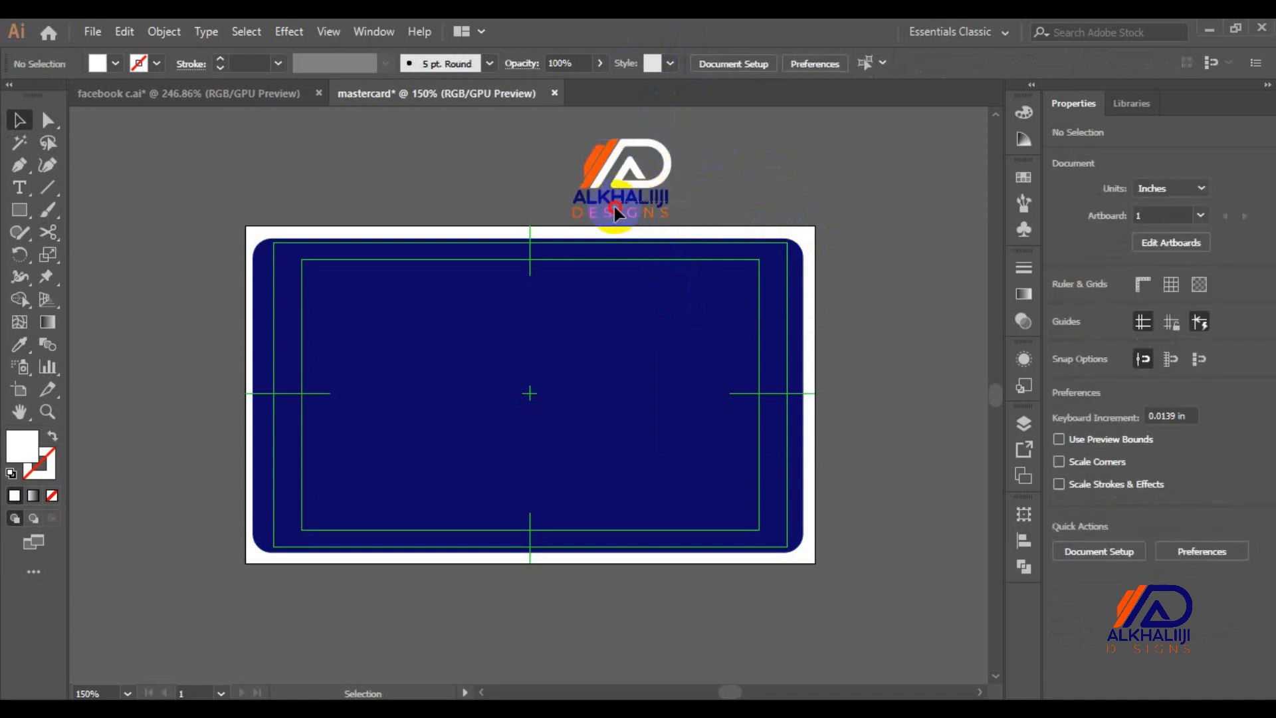
Ungroup the ALKHALIIJI lettering and make it white
{"action": "left_click", "coordinate": [578, 195]}
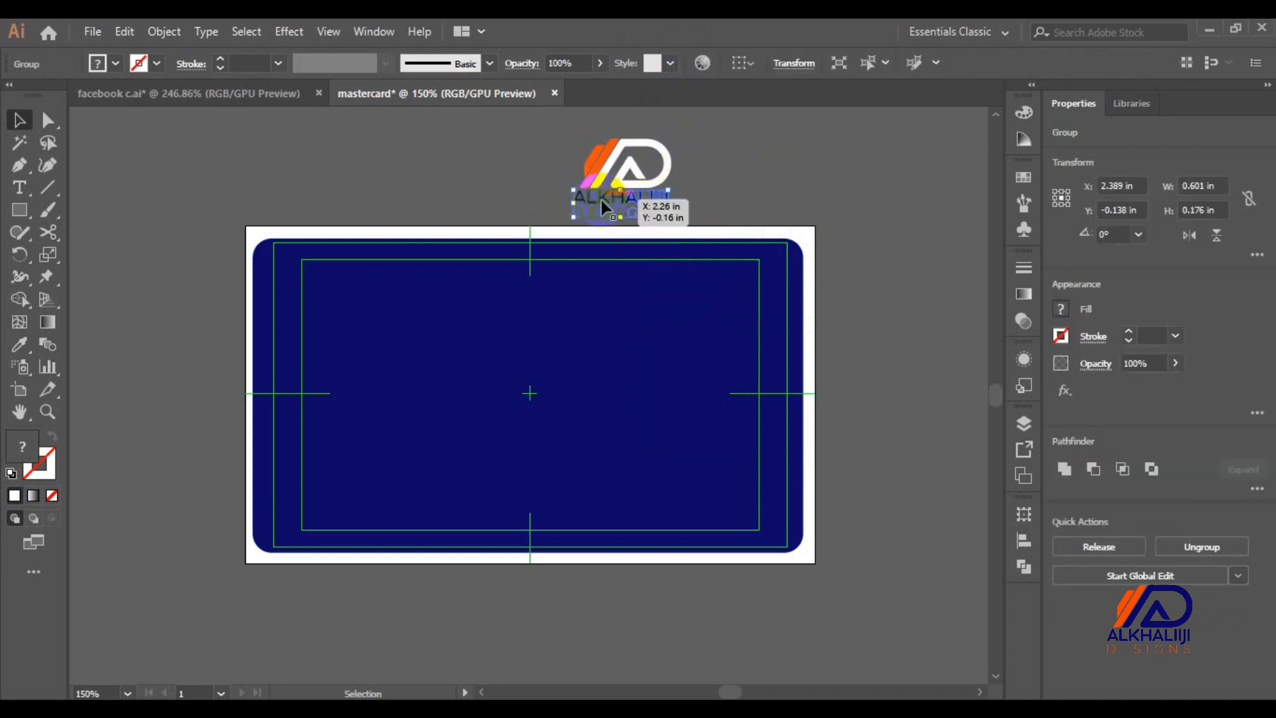
{"action": "right_click", "coordinate": [599, 200]}
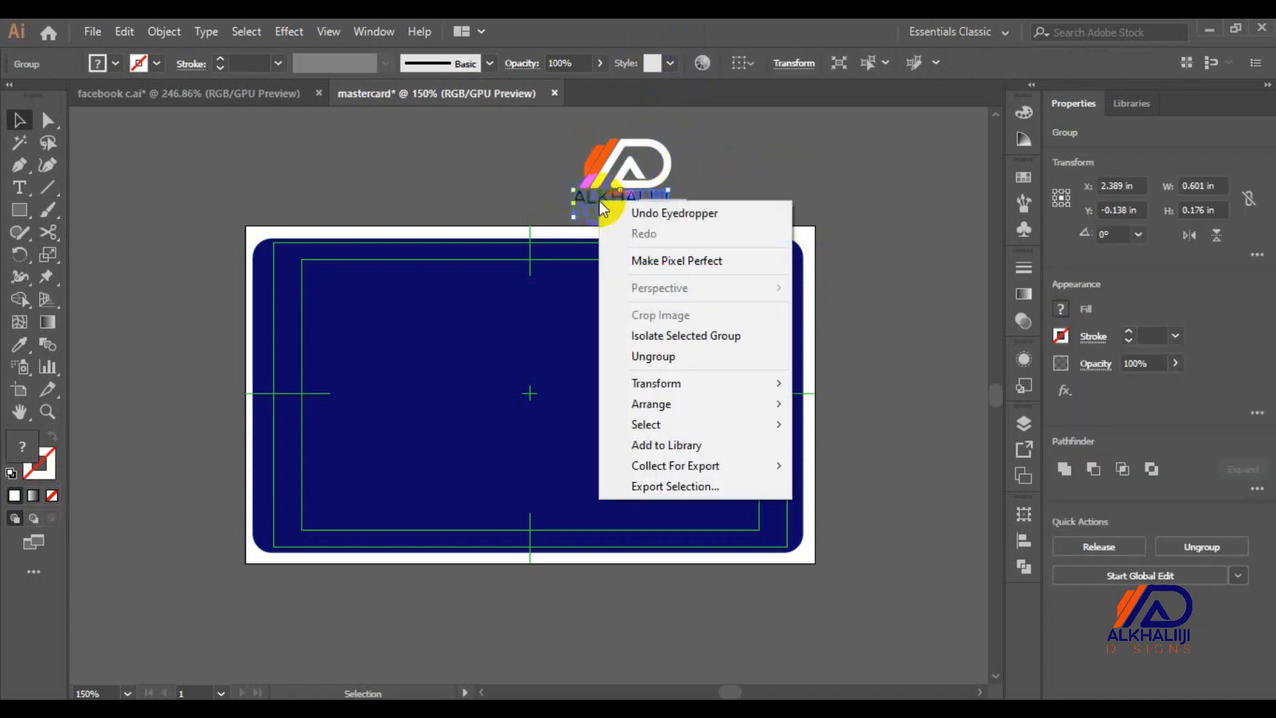
{"action": "left_click", "coordinate": [647, 357]}
{"action": "left_click", "coordinate": [762, 183]}
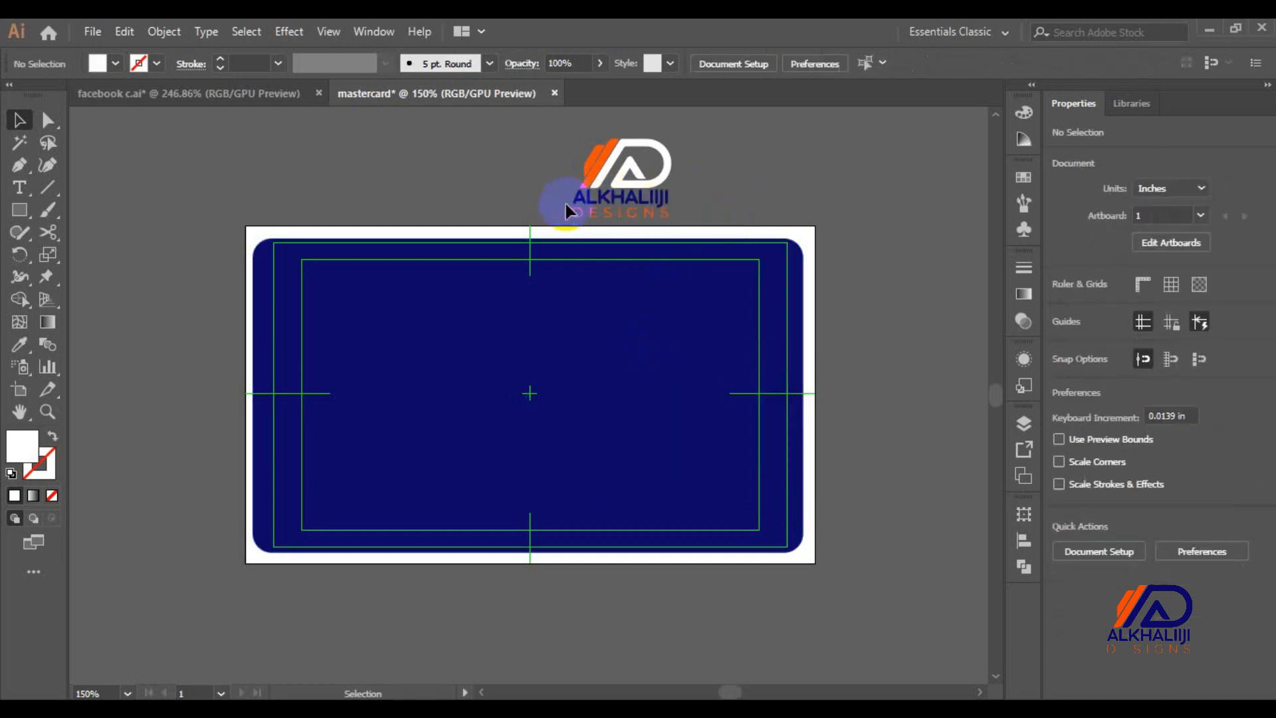
{"action": "left_click_drag", "start_coordinate": [572, 204], "coordinate": [626, 198]}
{"action": "key", "text": "i"}
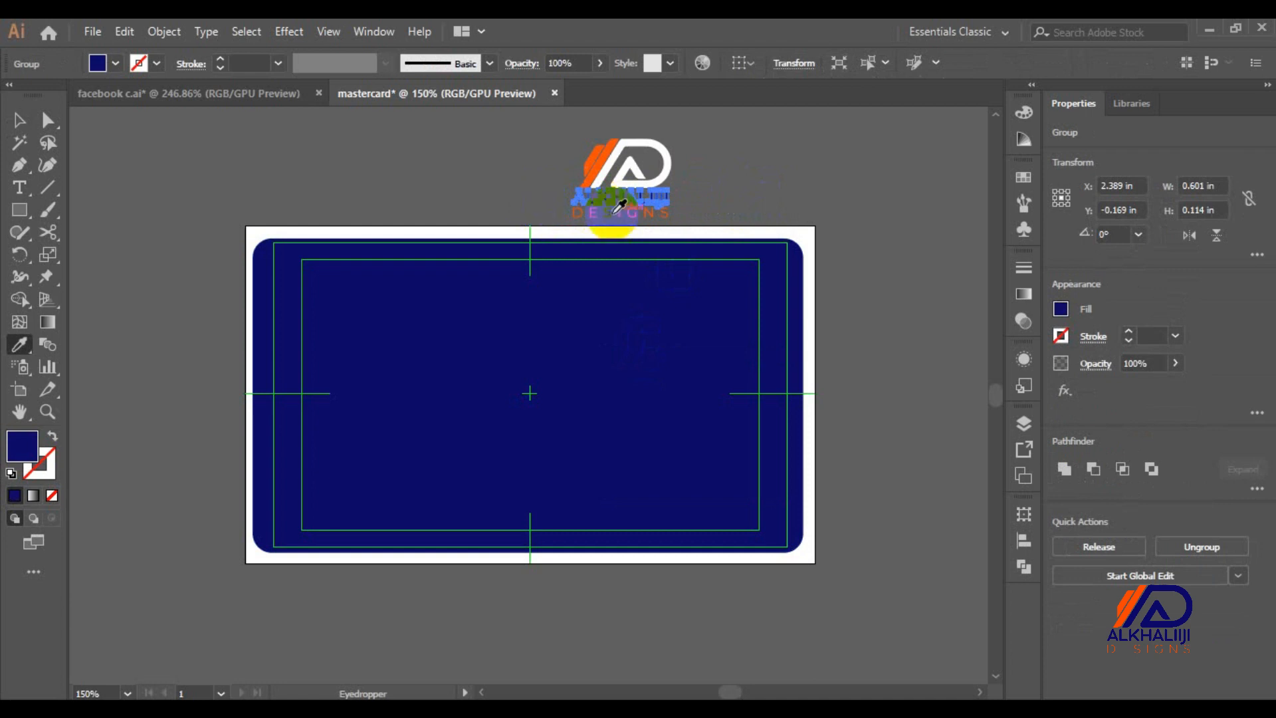
{"action": "left_click", "coordinate": [789, 229]}
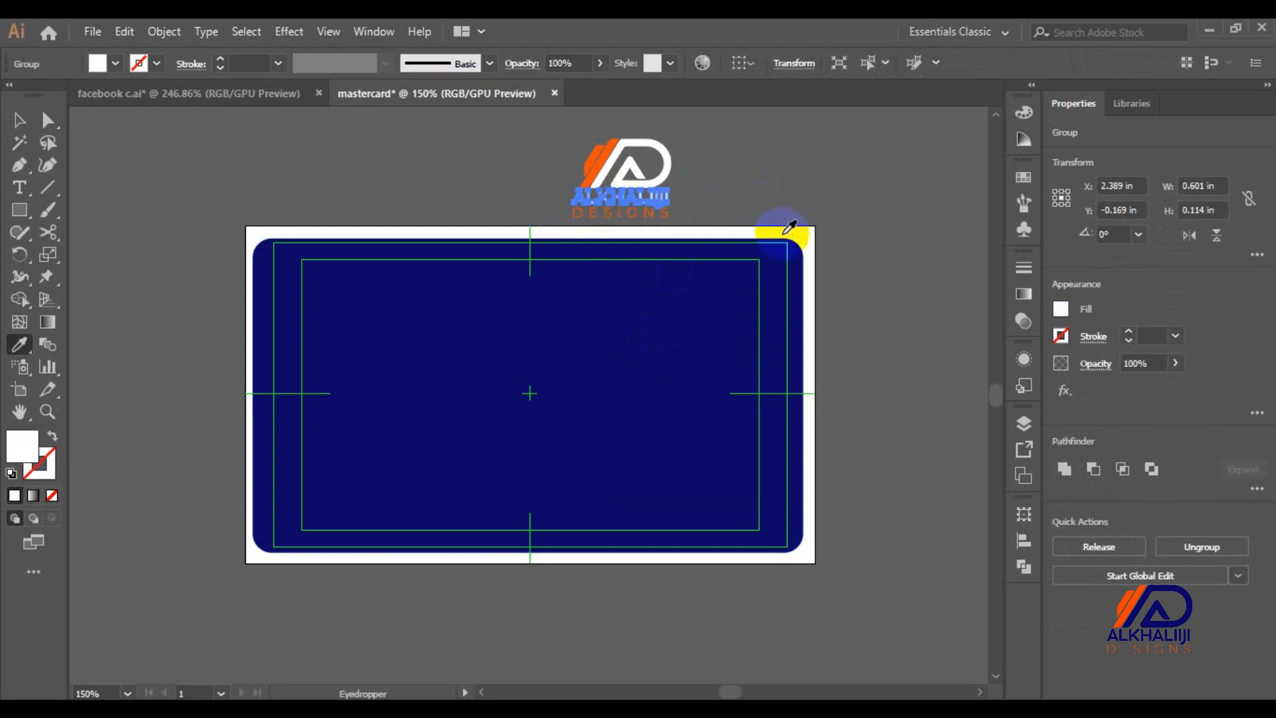
{"action": "key", "text": "v"}
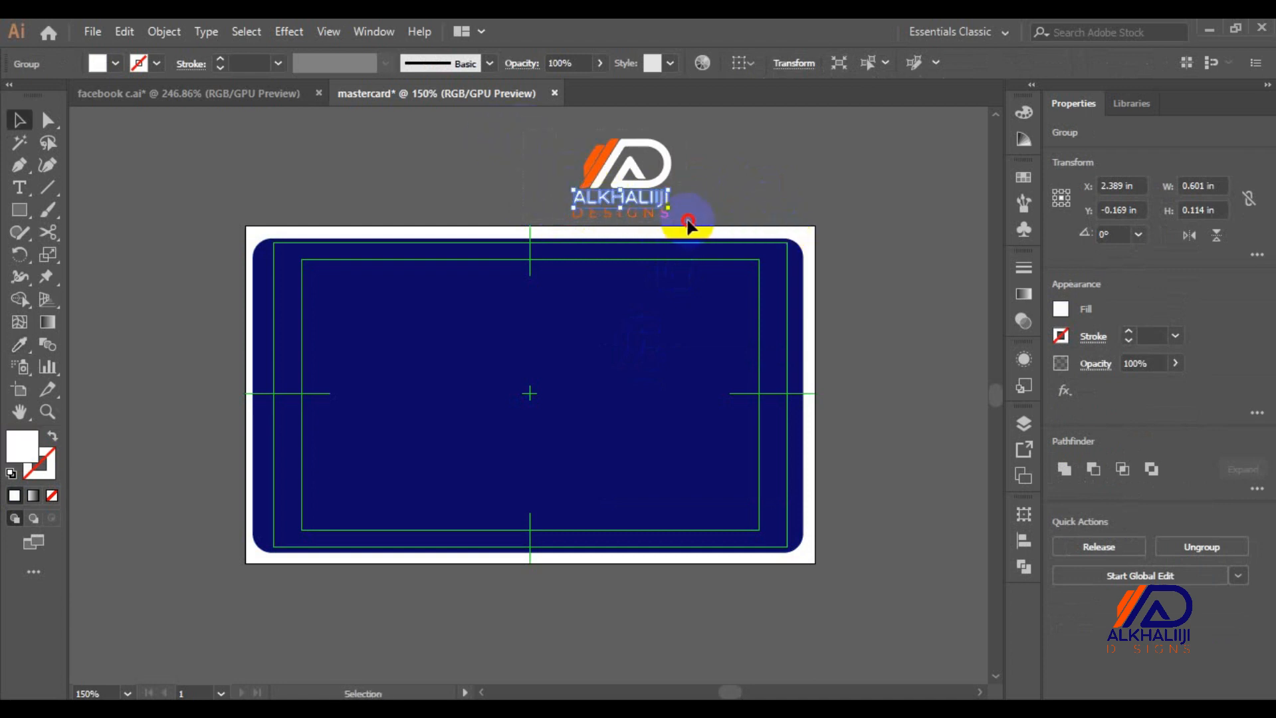
Move the whole logo into the card's top-right corner
{"action": "key", "text": "ctrl+a"}
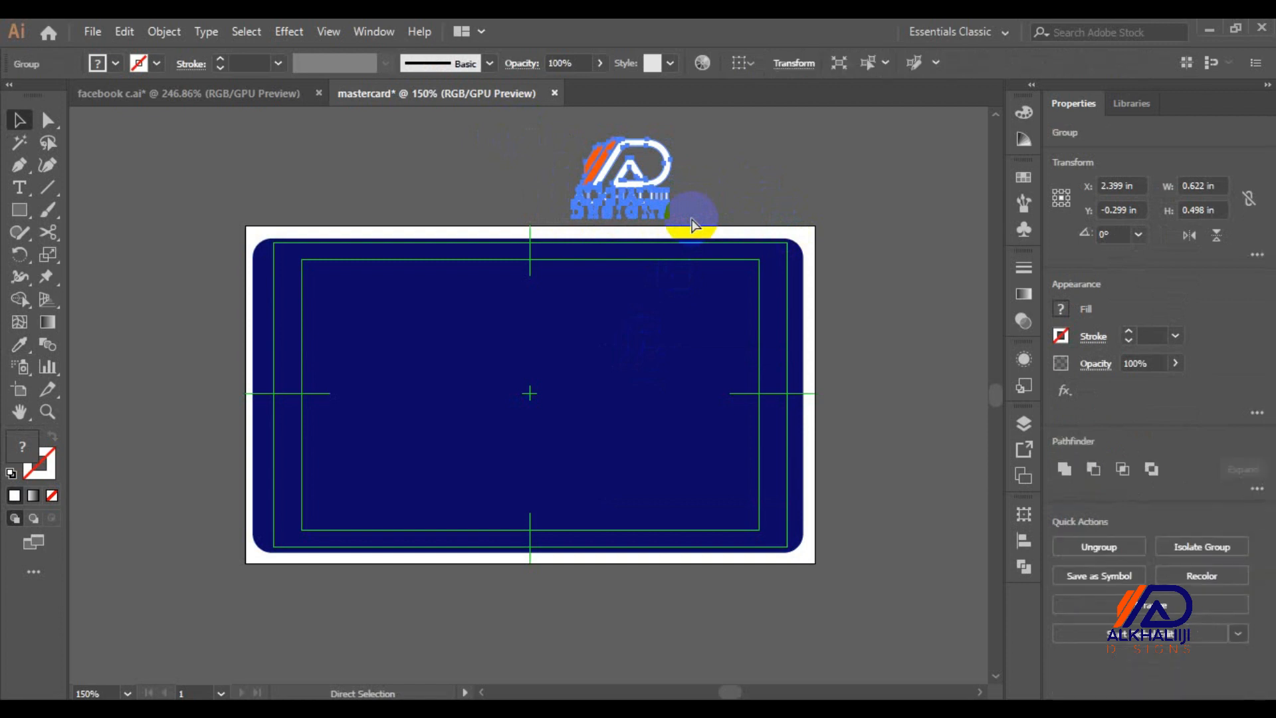
{"action": "left_click", "coordinate": [728, 172]}
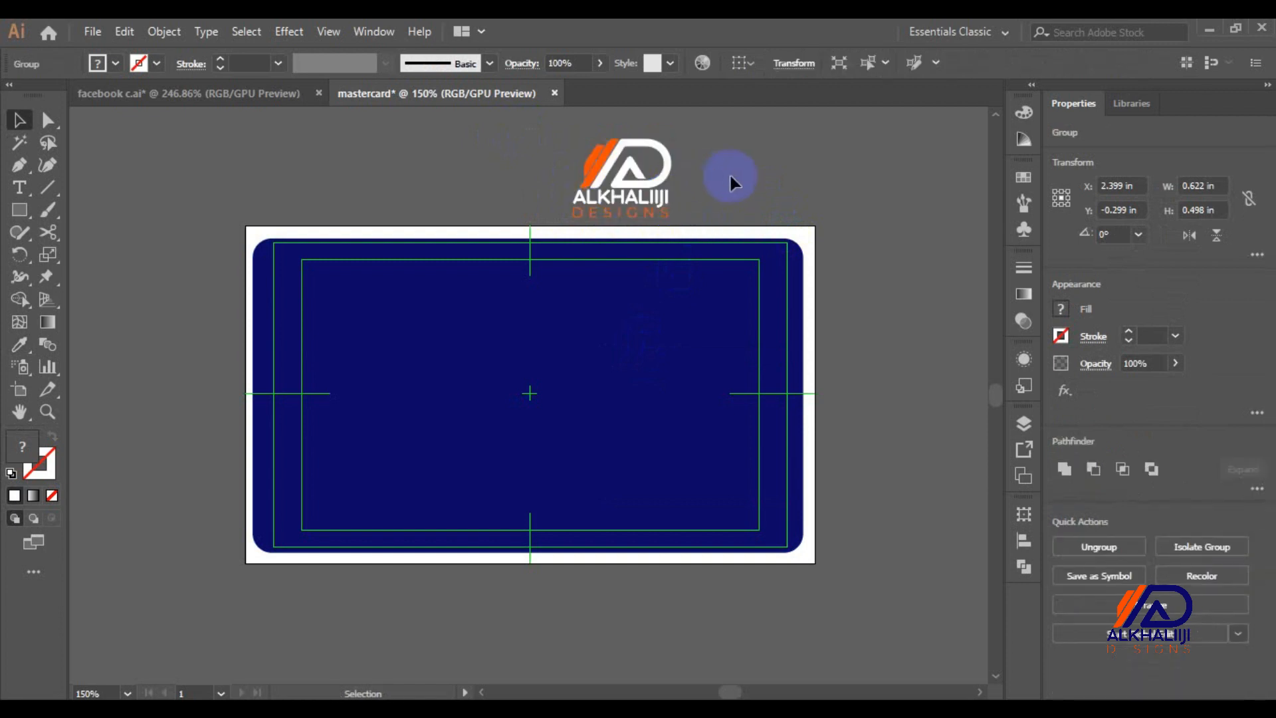
{"action": "left_click", "coordinate": [657, 180]}
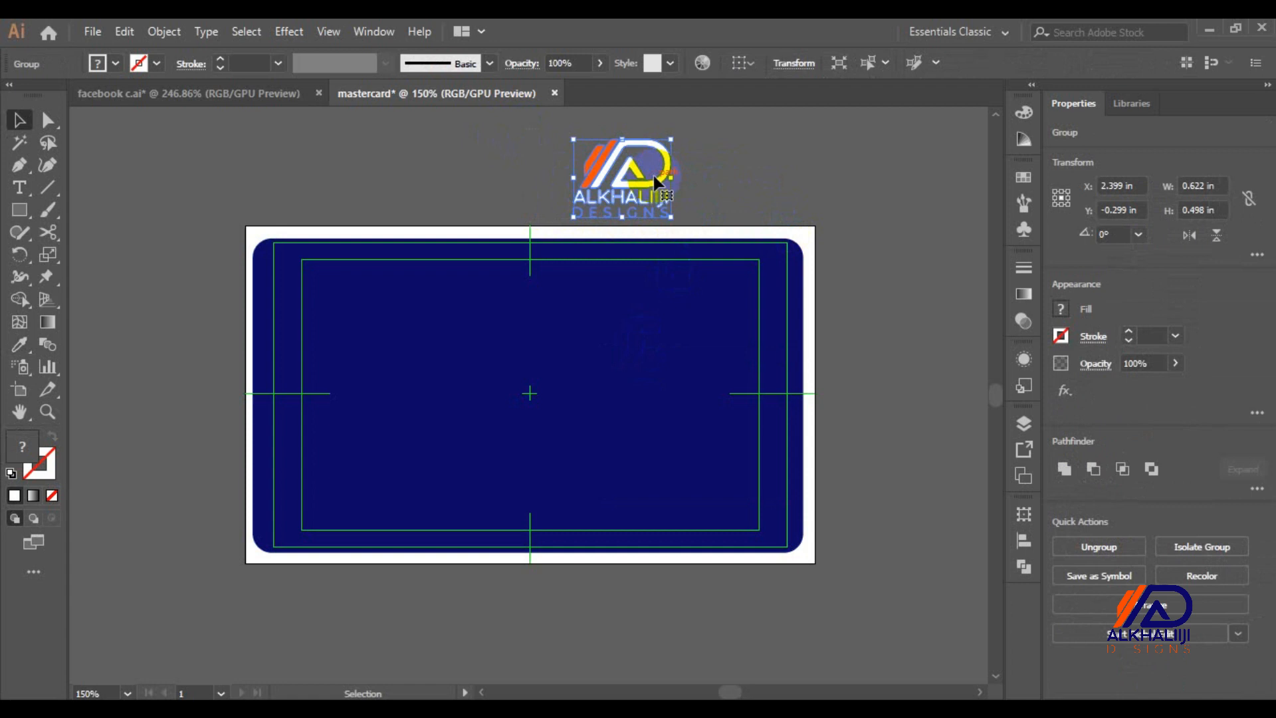
{"action": "left_click_drag", "start_coordinate": [655, 180], "coordinate": [739, 289]}
{"action": "left_click", "coordinate": [839, 162]}
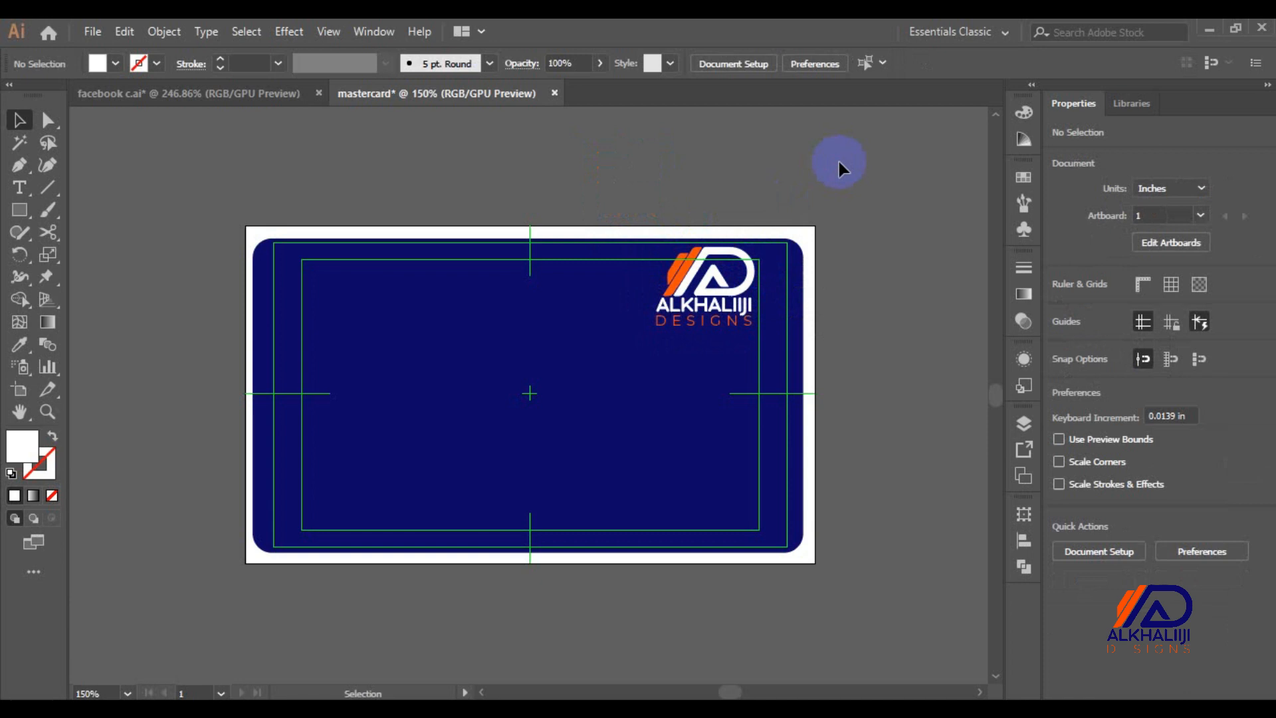
Open logo-mastercard-mobile and sim together from the Desktop's Folders Use folder
{"action": "key", "text": "ctrl+o"}
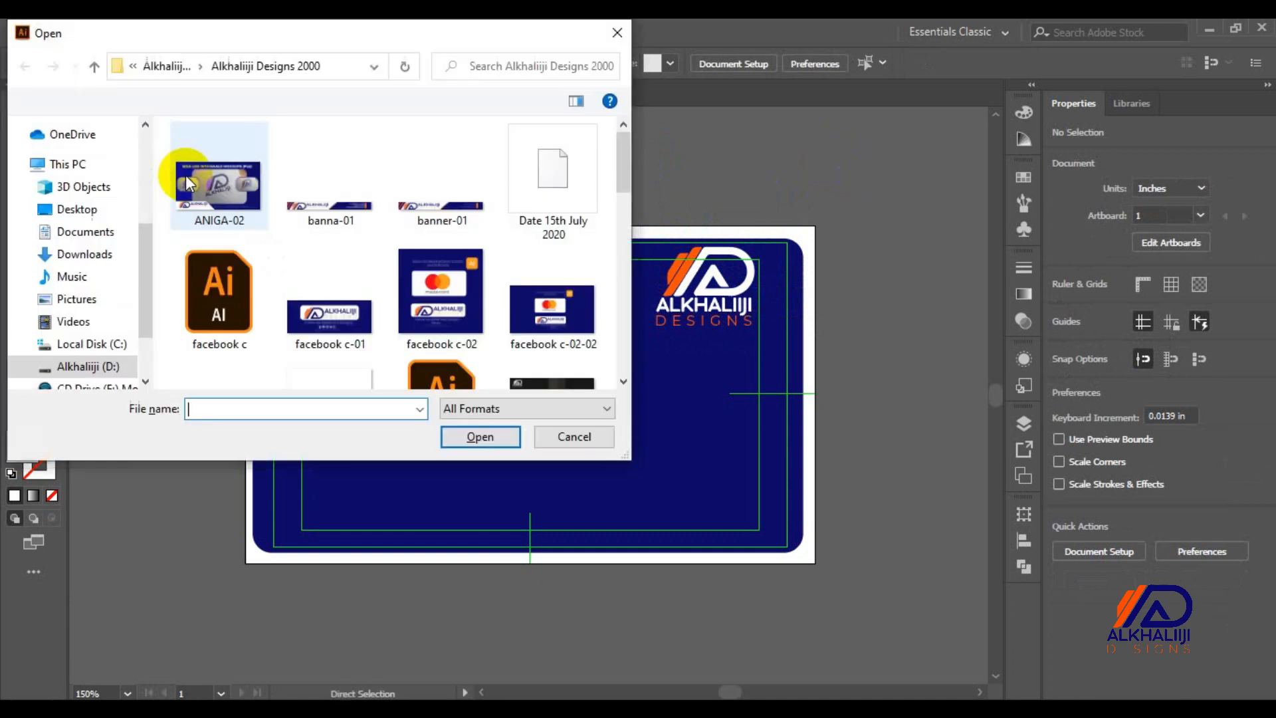
{"action": "left_click", "coordinate": [83, 209]}
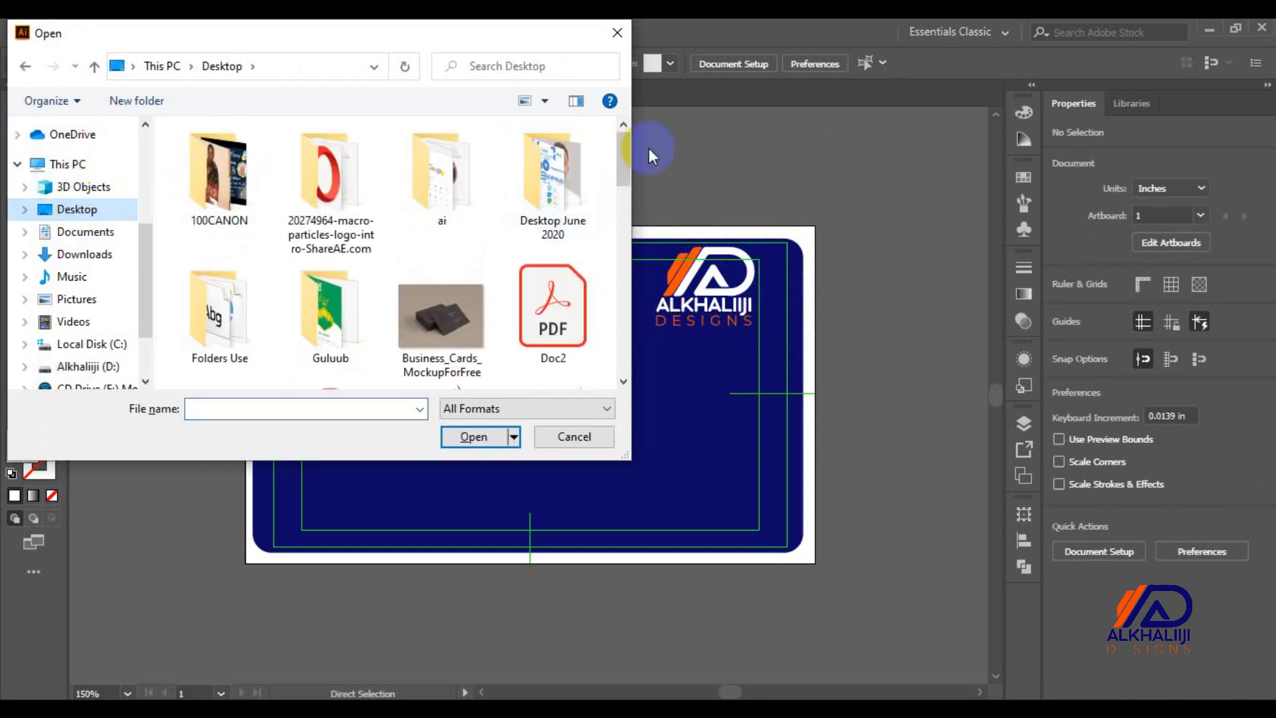
{"action": "left_click", "coordinate": [225, 320]}
{"action": "double_click", "coordinate": [224, 319]}
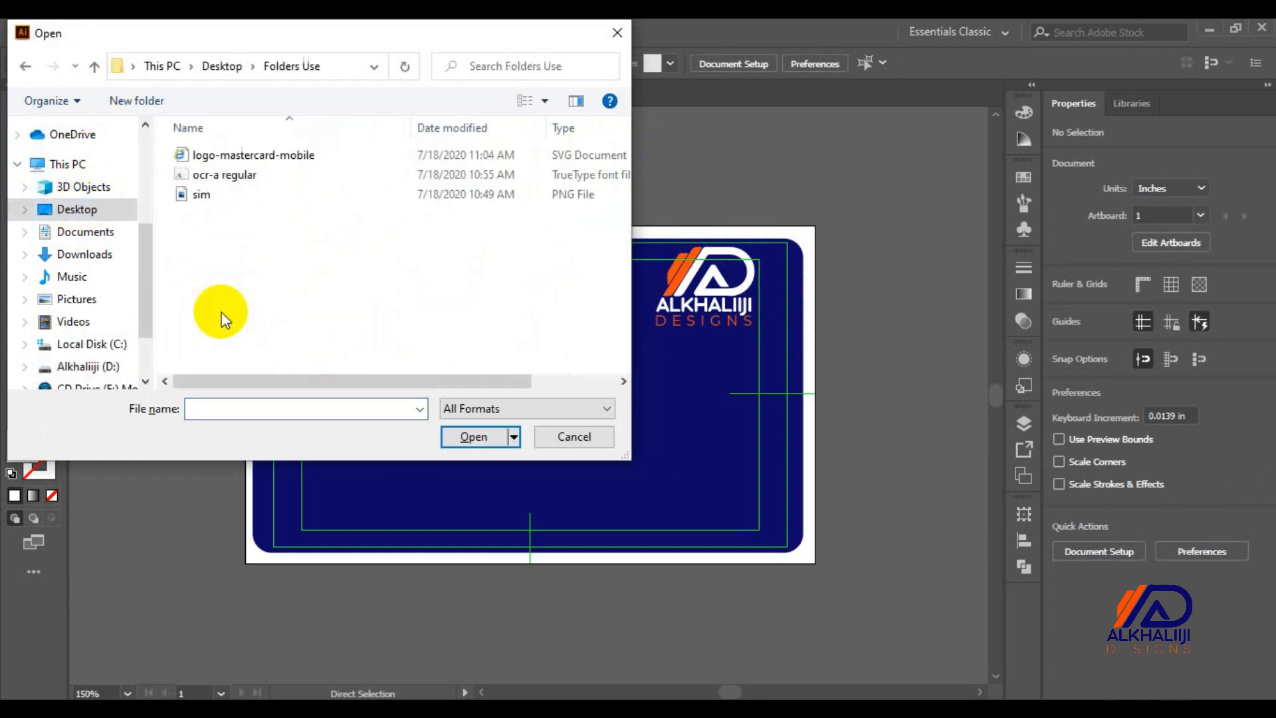
{"action": "left_click", "coordinate": [212, 155]}
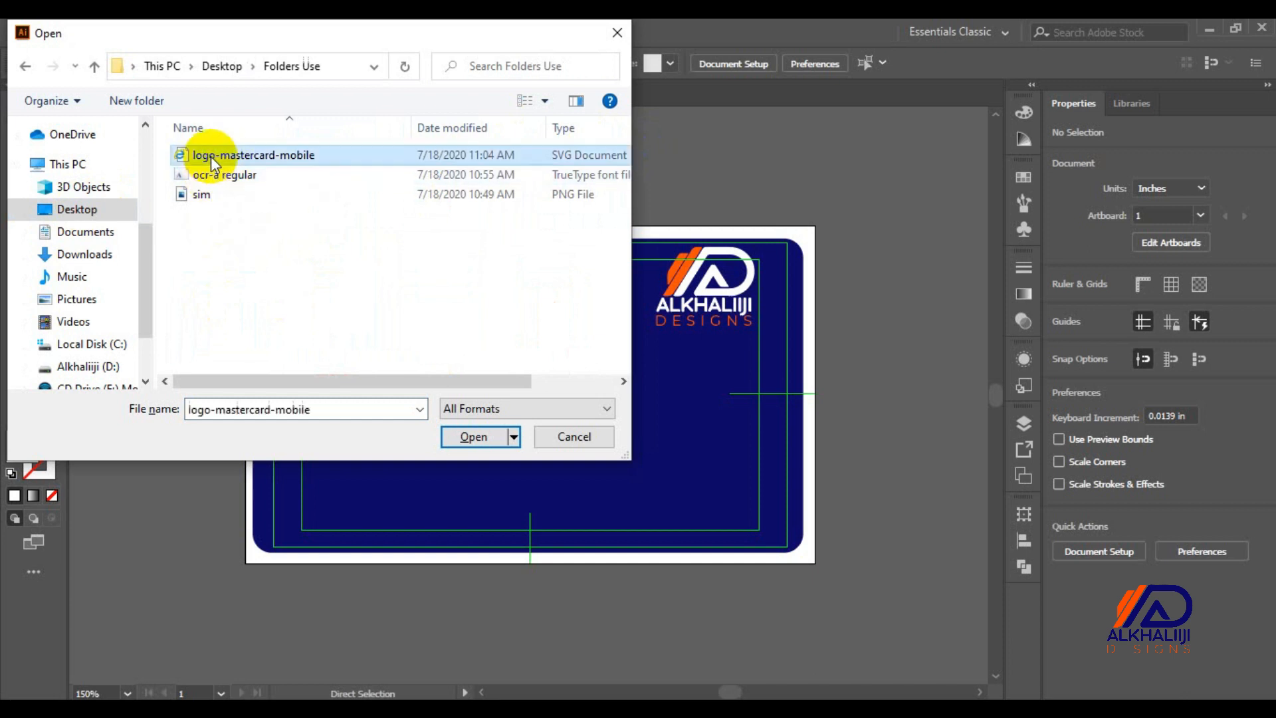
{"action": "left_click", "coordinate": [199, 197], "text": "ctrl"}
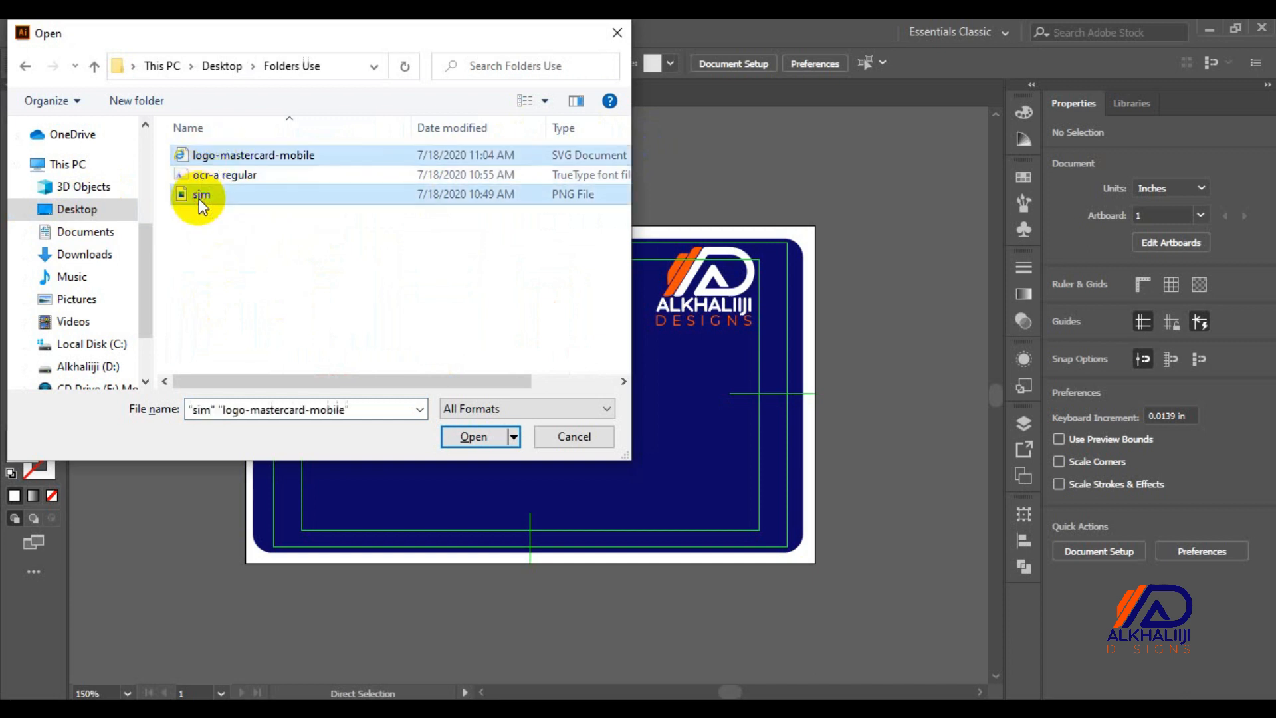
{"action": "key", "text": "Return"}
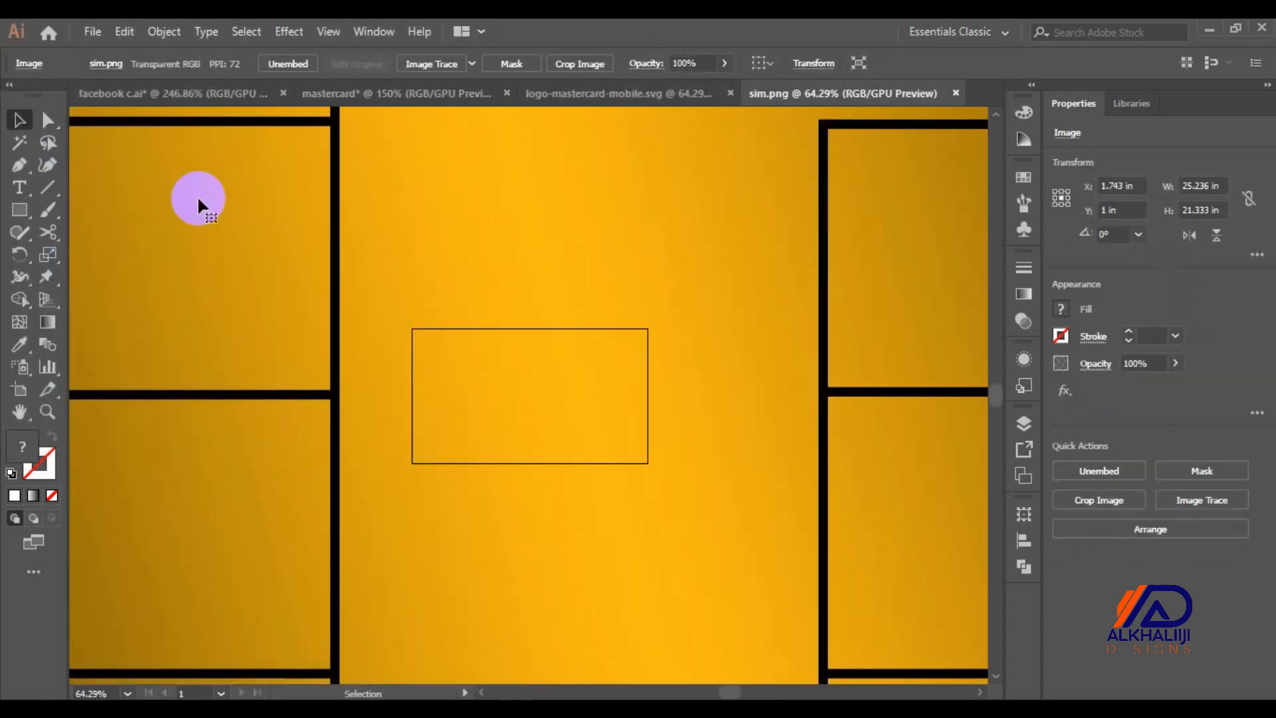
Copy the sim.png chip into the card document, shrink it, and place it on the left
{"action": "key", "text": "ctrl+0"}
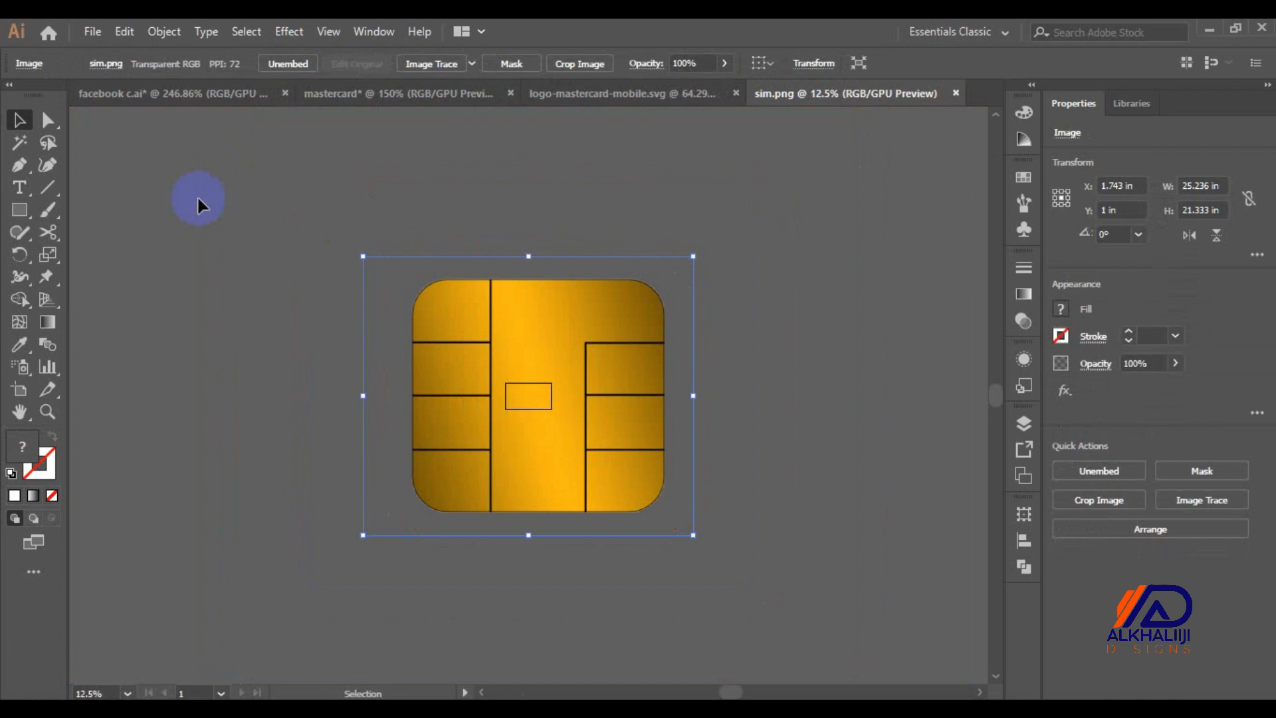
{"action": "left_click_drag", "start_coordinate": [445, 348], "coordinate": [320, 376]}
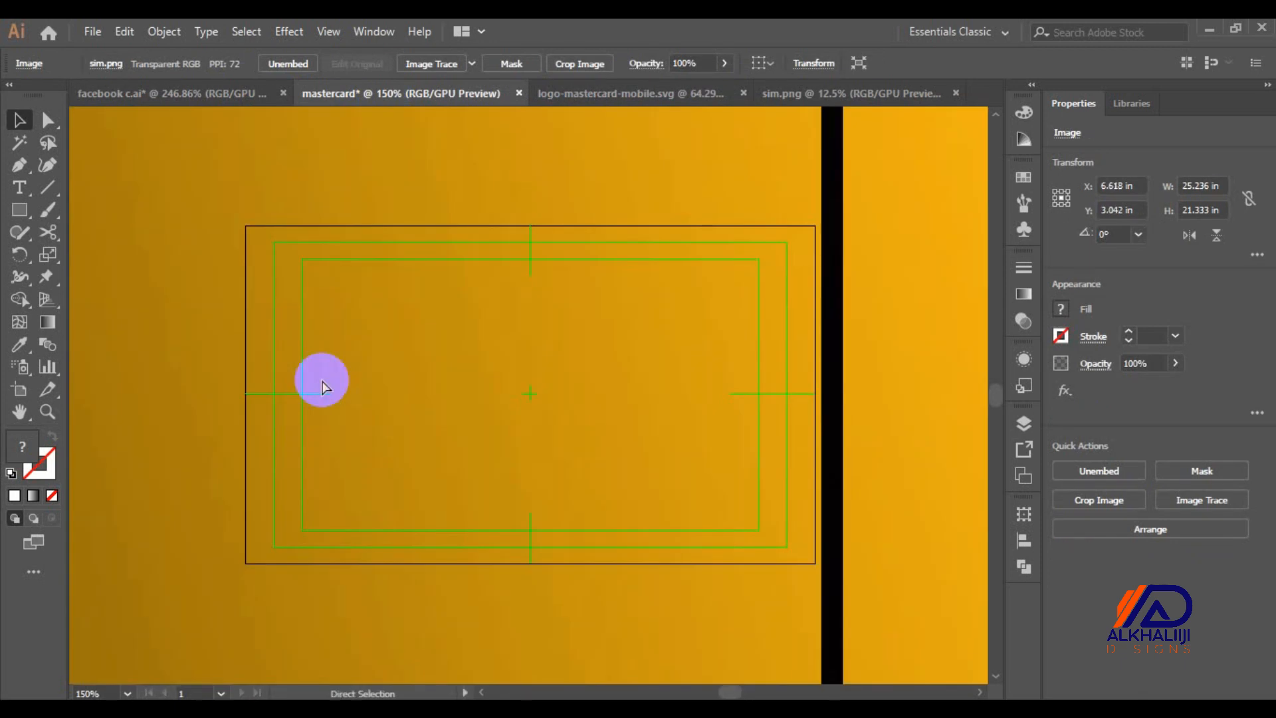
{"action": "key", "text": "ctrl+minus"}
{"action": "key", "text": "ctrl+minus"}
{"action": "key", "text": "ctrl+minus"}
{"action": "key", "text": "ctrl+minus"}
{"action": "key", "text": "ctrl+minus"}
{"action": "key", "text": "ctrl+minus"}
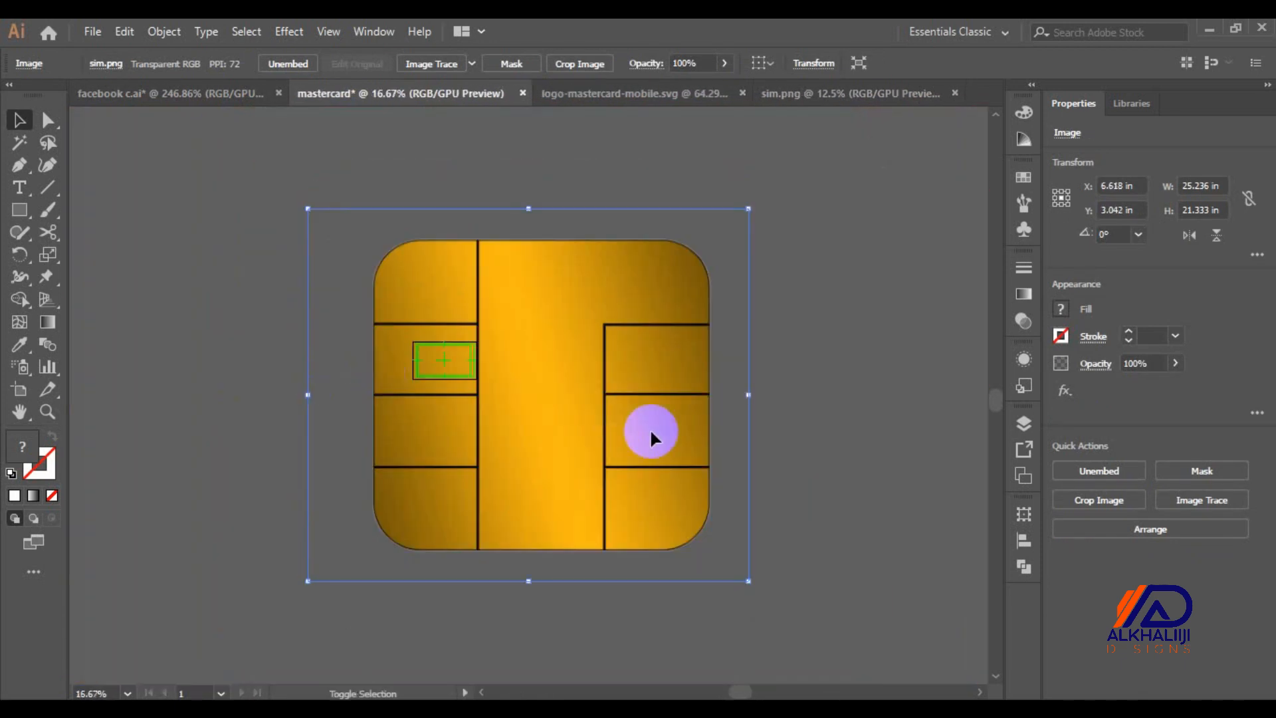
{"action": "left_click_drag", "start_coordinate": [748, 580], "coordinate": [421, 372]}
{"action": "key", "text": "ctrl+plus"}
{"action": "key", "text": "ctrl+plus"}
{"action": "key", "text": "ctrl+plus"}
{"action": "key", "text": "ctrl+plus"}
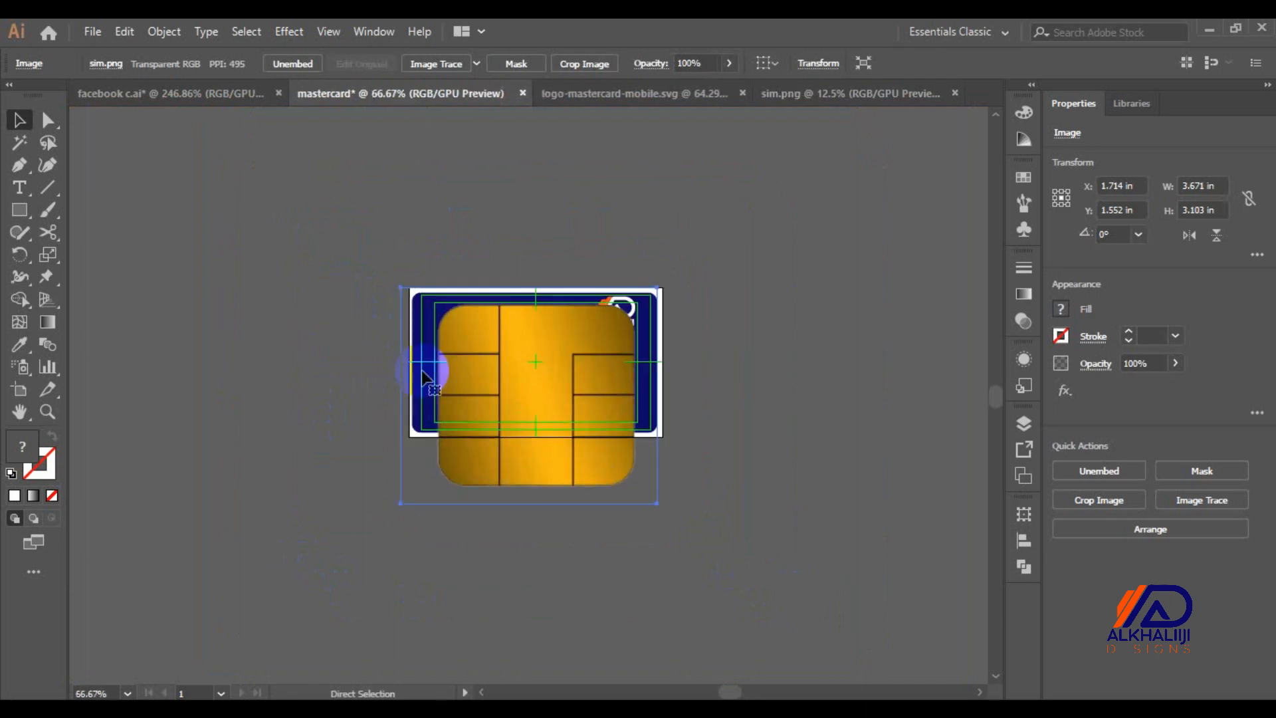
{"action": "left_click_drag", "start_coordinate": [656, 503], "coordinate": [520, 364]}
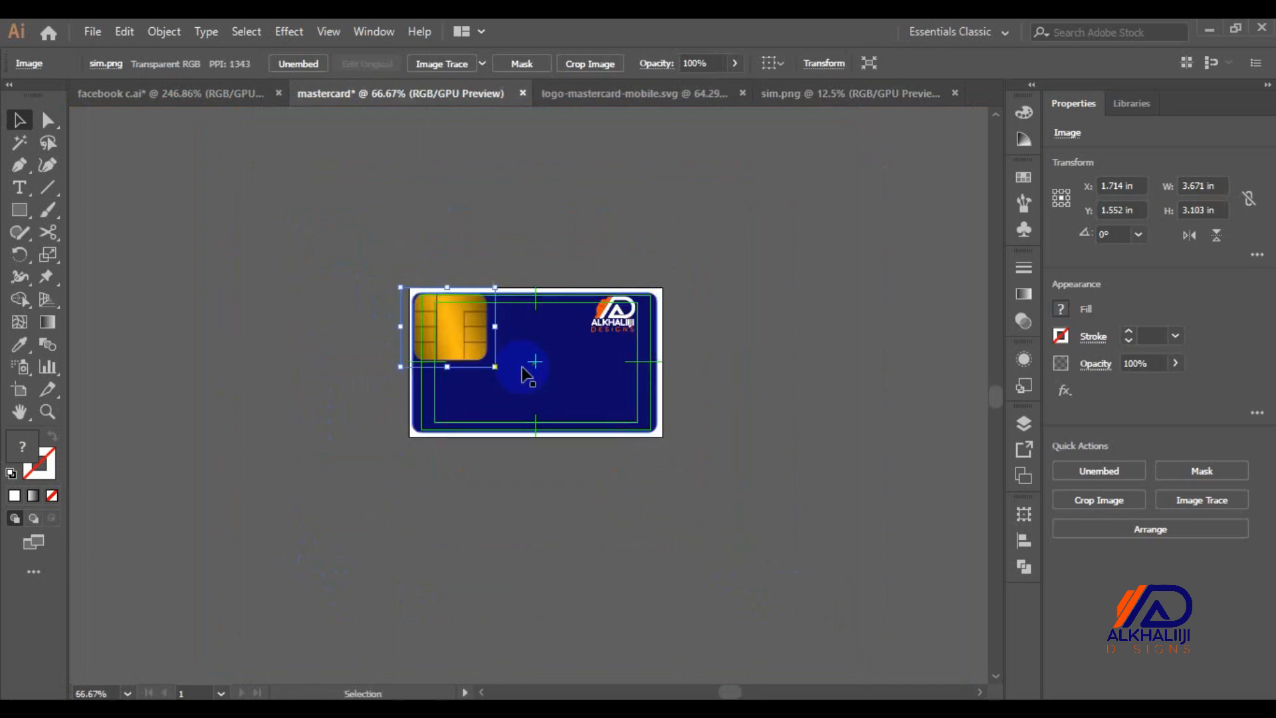
{"action": "left_click_drag", "start_coordinate": [436, 331], "coordinate": [444, 365]}
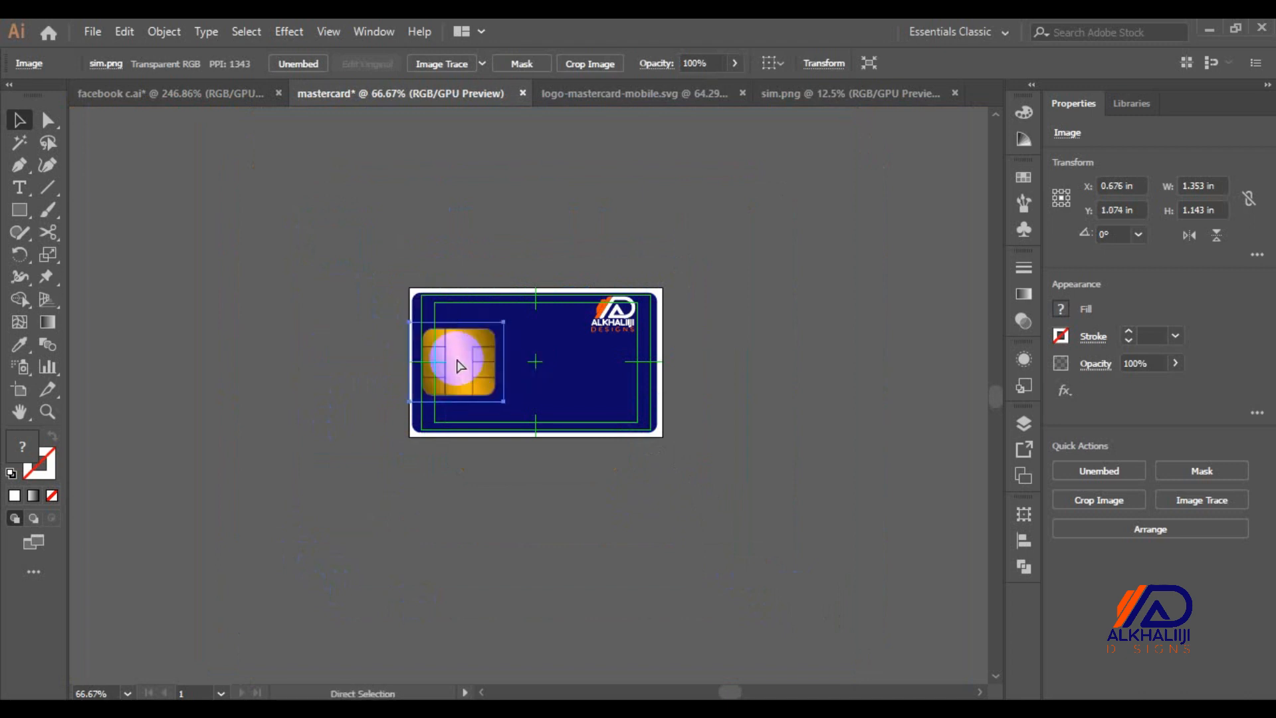
Refine the chip to about 0.447 by 0.378 in and nudge it into position
{"action": "key", "text": "ctrl+0"}
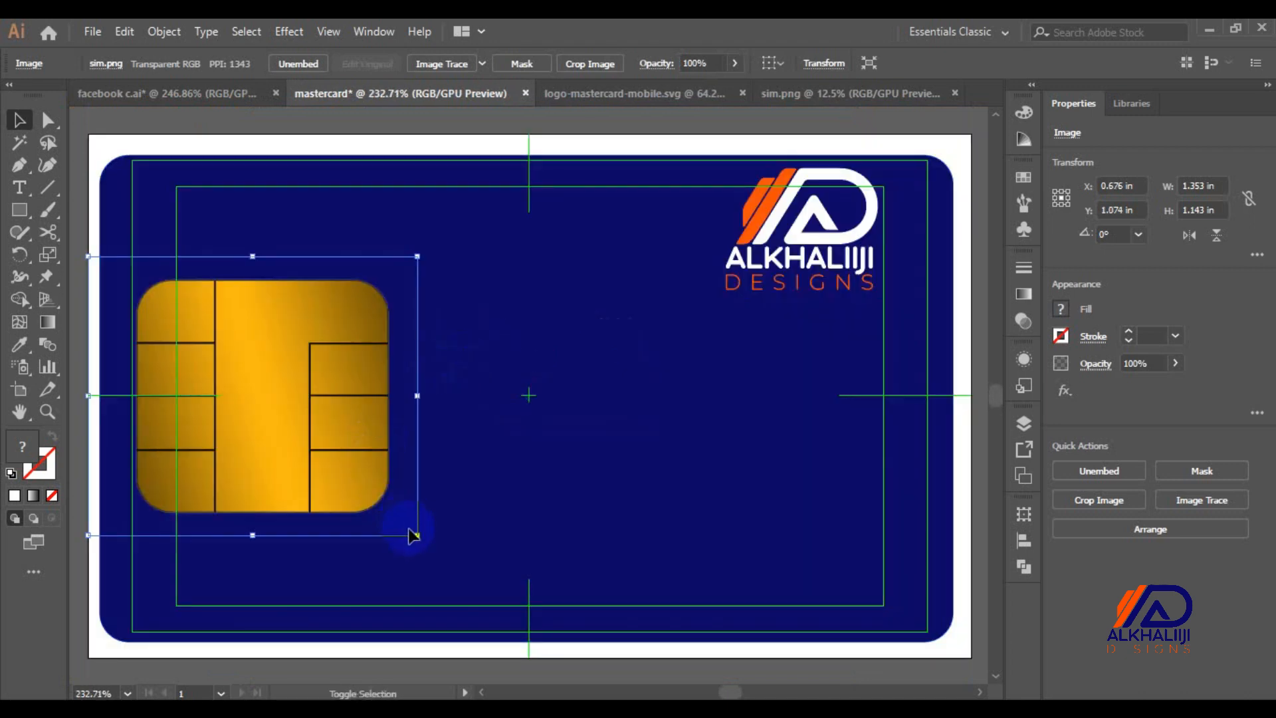
{"action": "left_click_drag", "start_coordinate": [416, 534], "coordinate": [268, 407]}
{"action": "left_click_drag", "start_coordinate": [205, 328], "coordinate": [227, 398]}
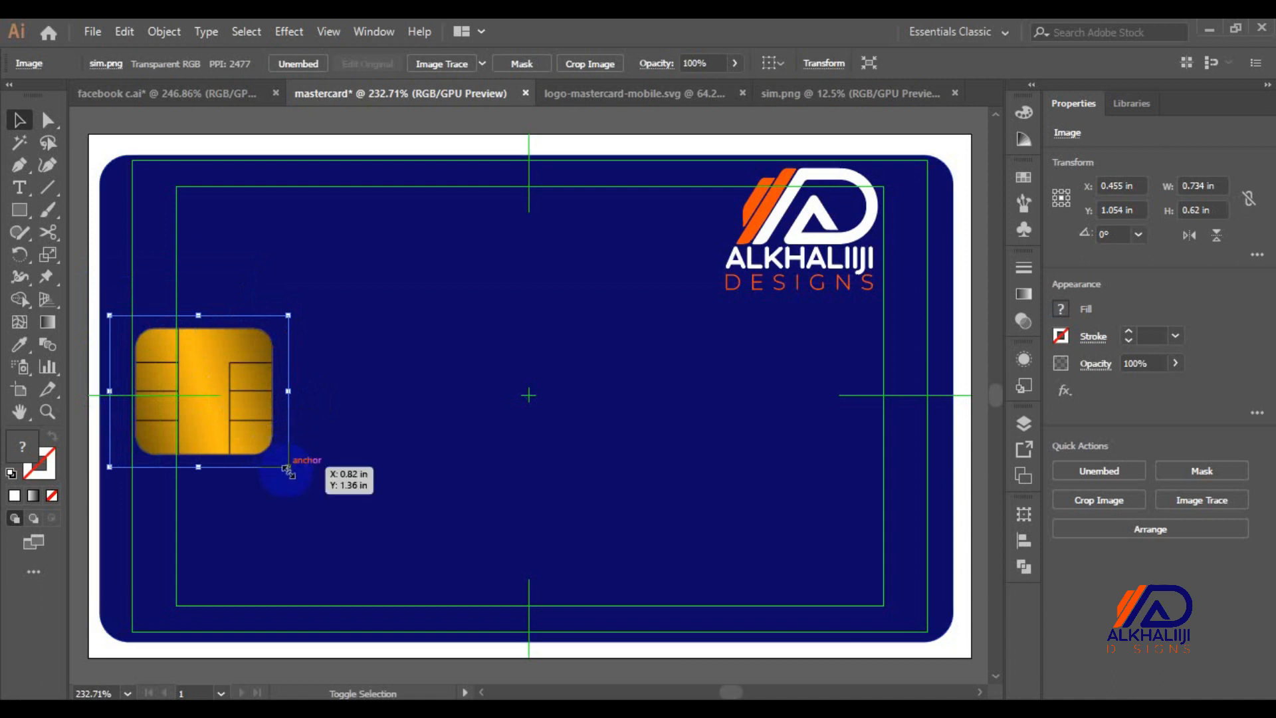
{"action": "left_click_drag", "start_coordinate": [287, 470], "coordinate": [252, 437]}
{"action": "left_click_drag", "start_coordinate": [213, 361], "coordinate": [212, 381]}
{"action": "key", "text": "Up"}
{"action": "key", "text": "Up"}
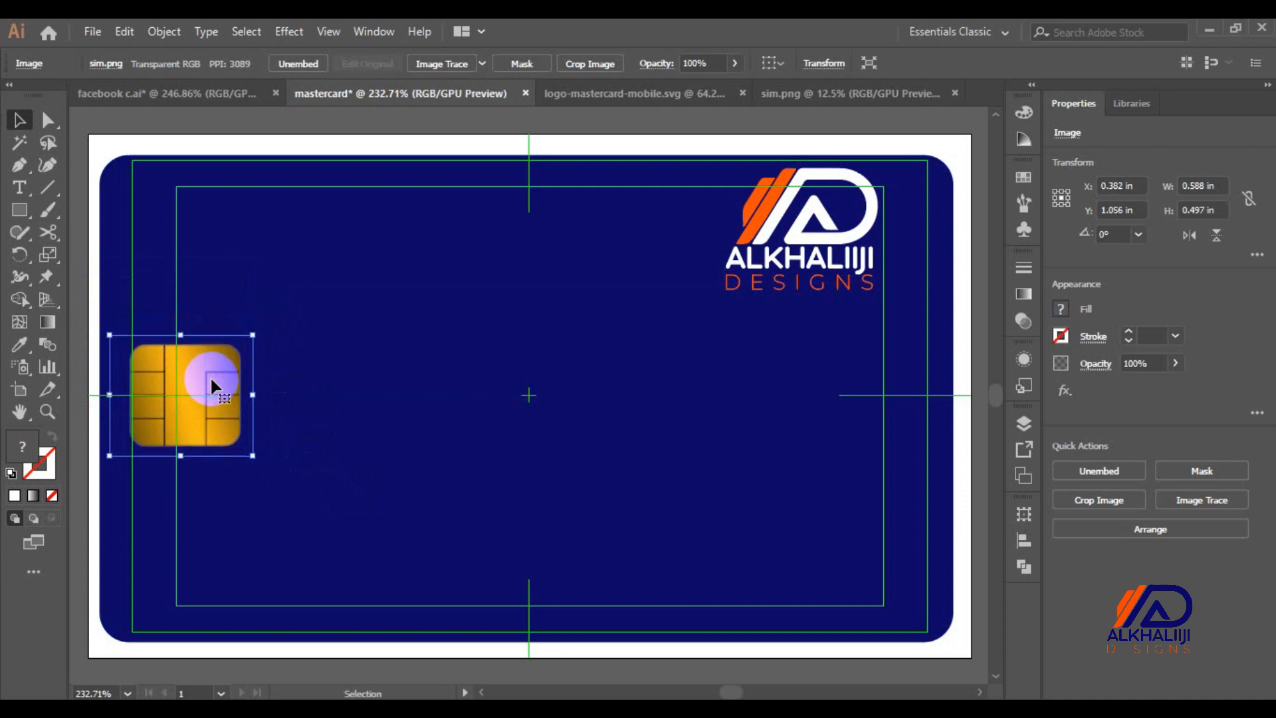
{"action": "left_click_drag", "start_coordinate": [253, 455], "coordinate": [177, 416]}
{"action": "key", "text": "Right"}
{"action": "key", "text": "Right"}
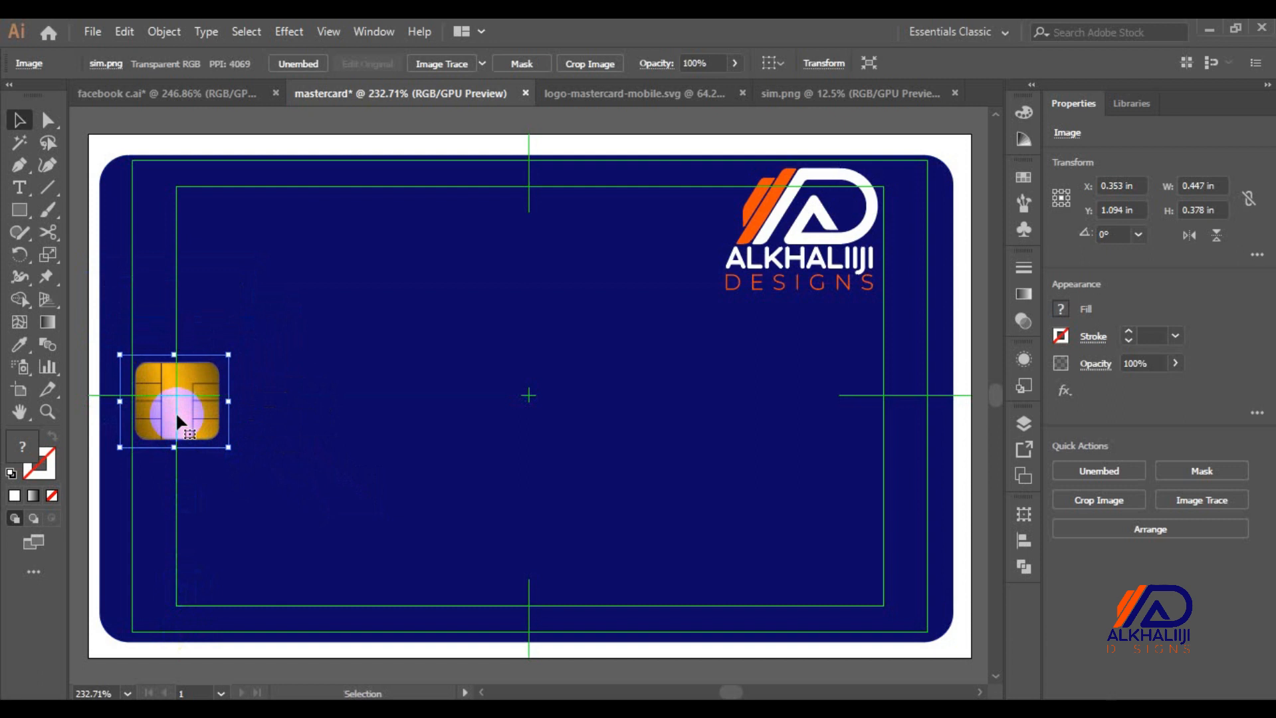
{"action": "key", "text": "Left"}
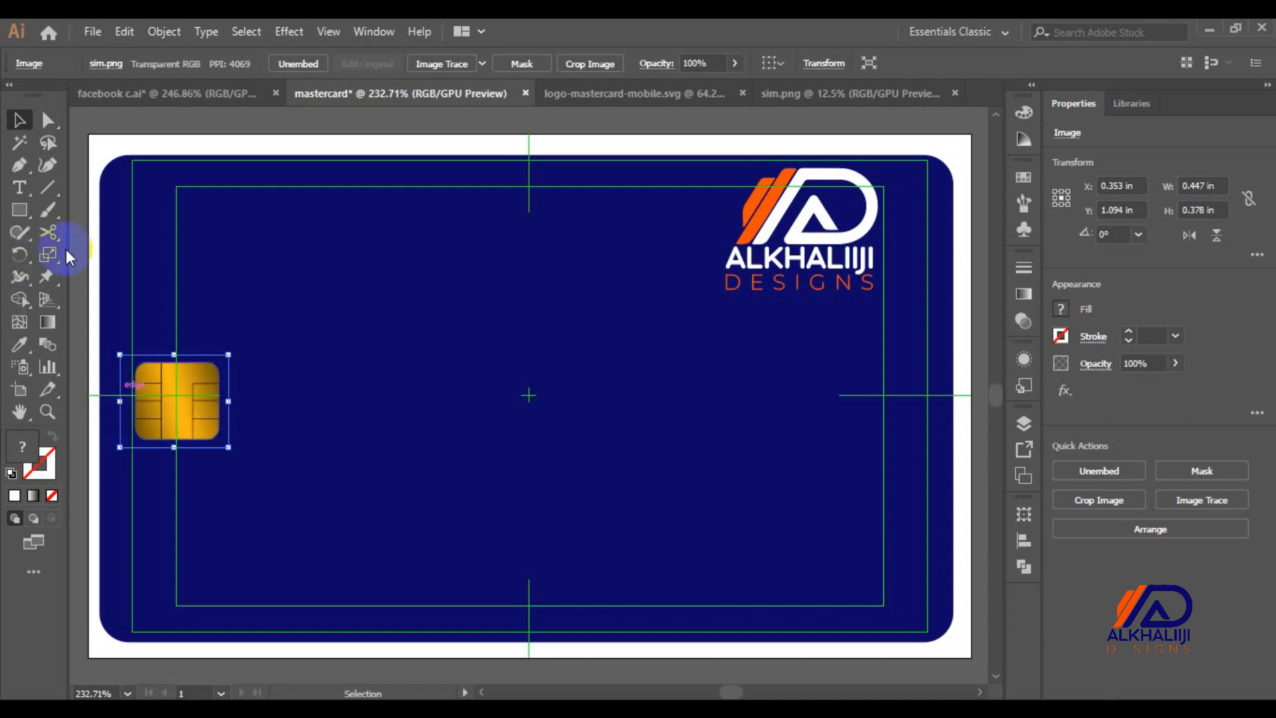
Type 'debit' below the logo and apply a Montserrat font to it
{"action": "left_click", "coordinate": [21, 187]}
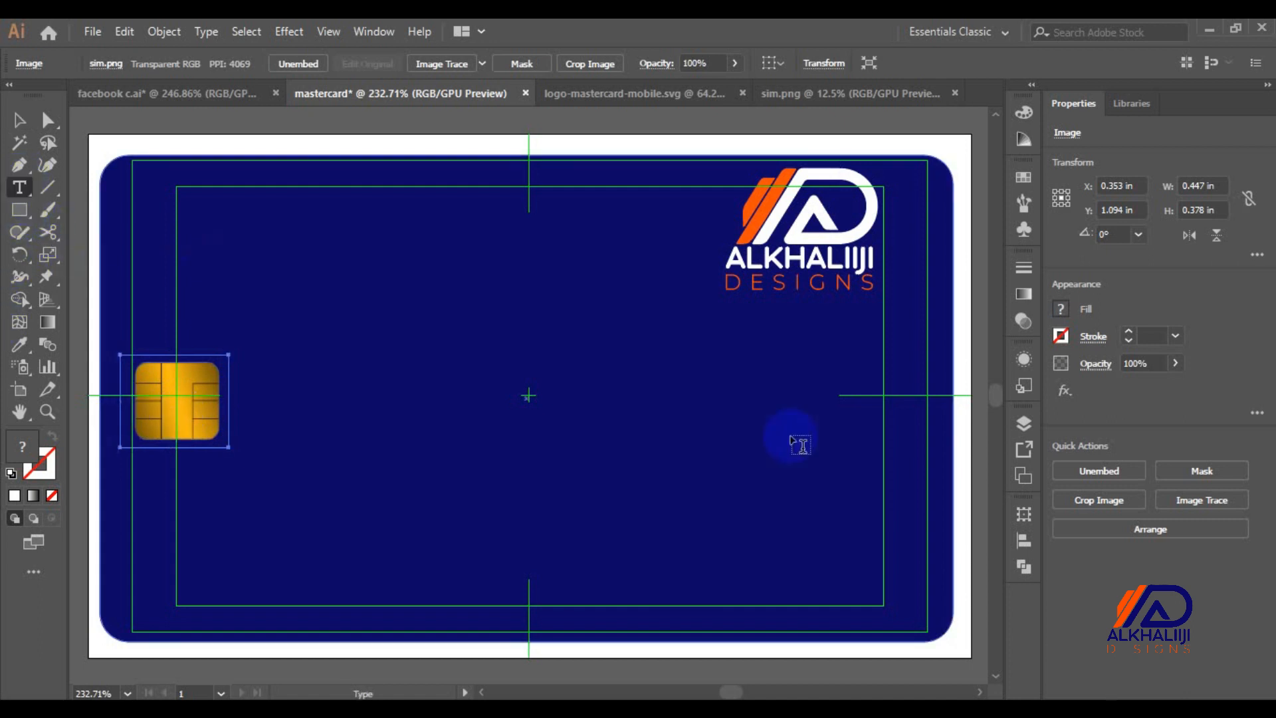
{"action": "left_click", "coordinate": [749, 352]}
{"action": "type", "text": "de"}
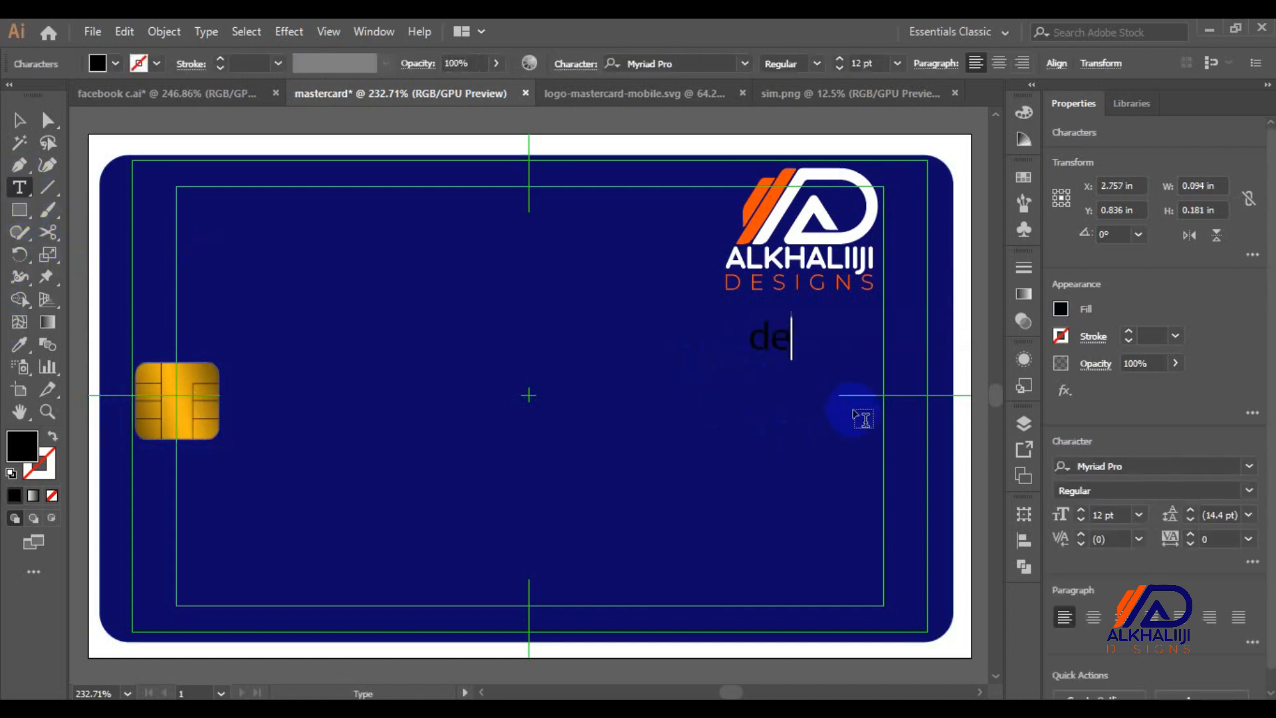
{"action": "type", "text": "bit"}
{"action": "left_click", "coordinate": [1122, 464]}
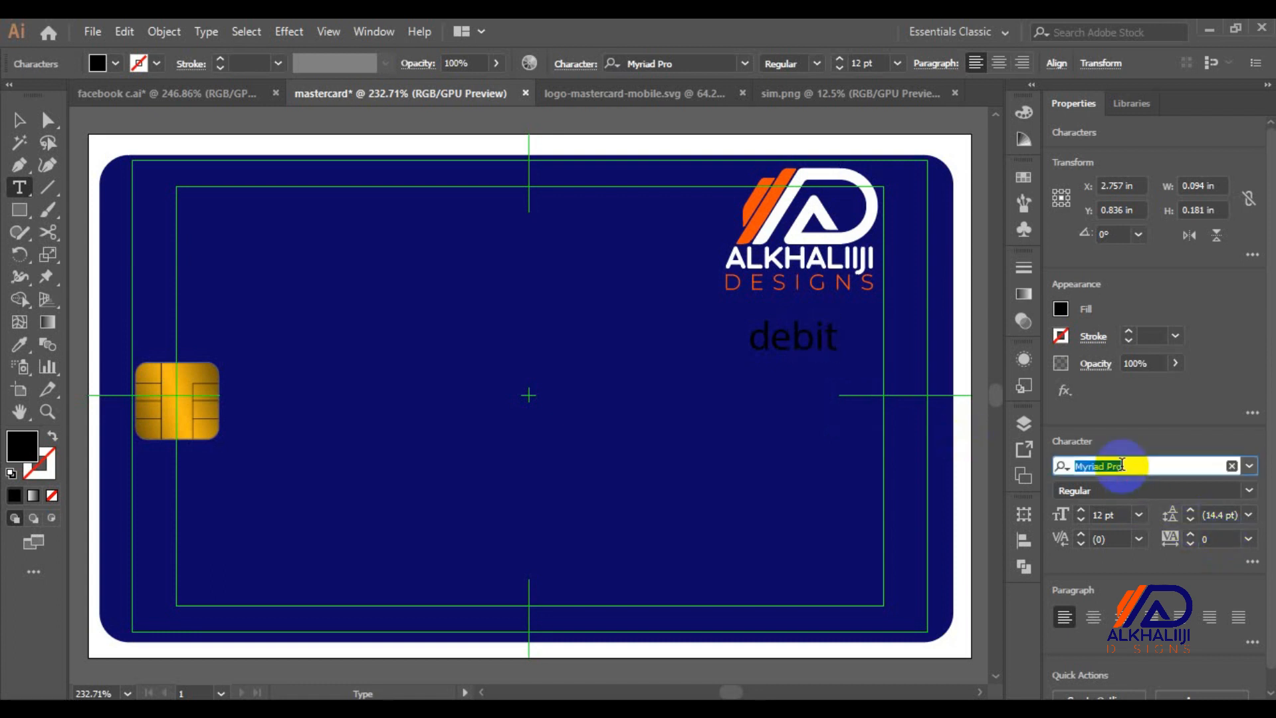
{"action": "type", "text": "m"}
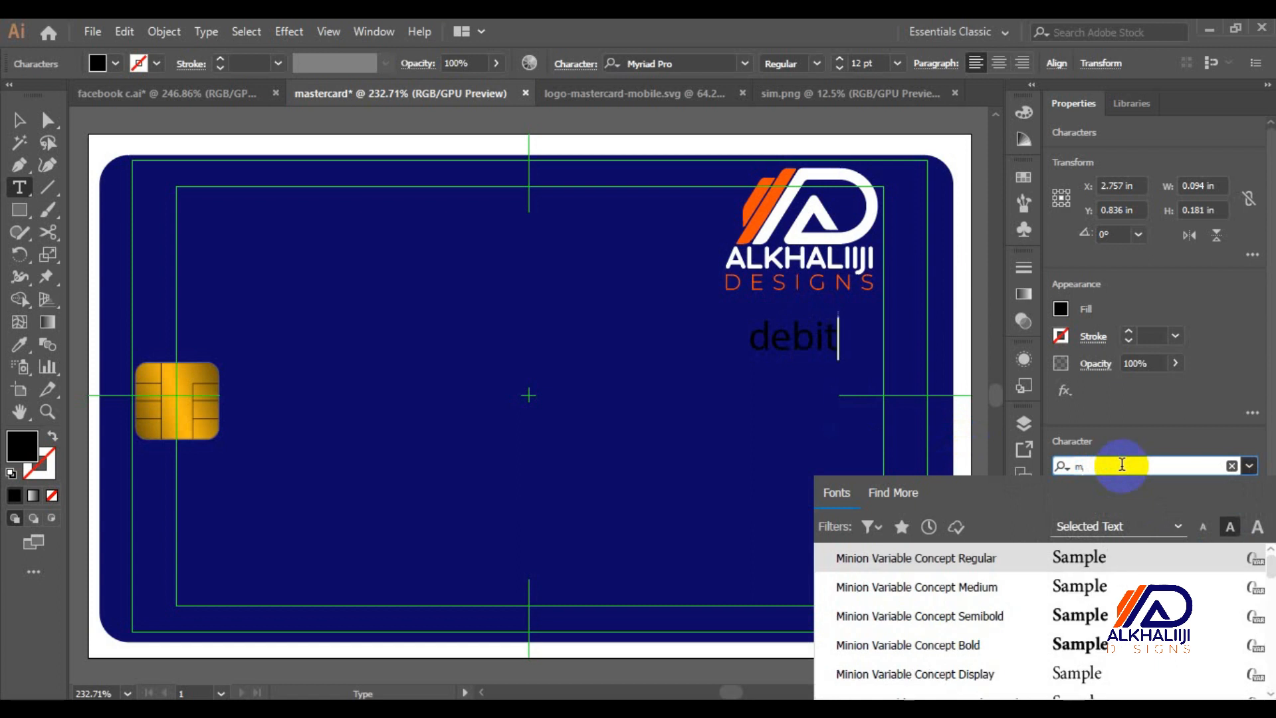
{"action": "type", "text": "ontr"}
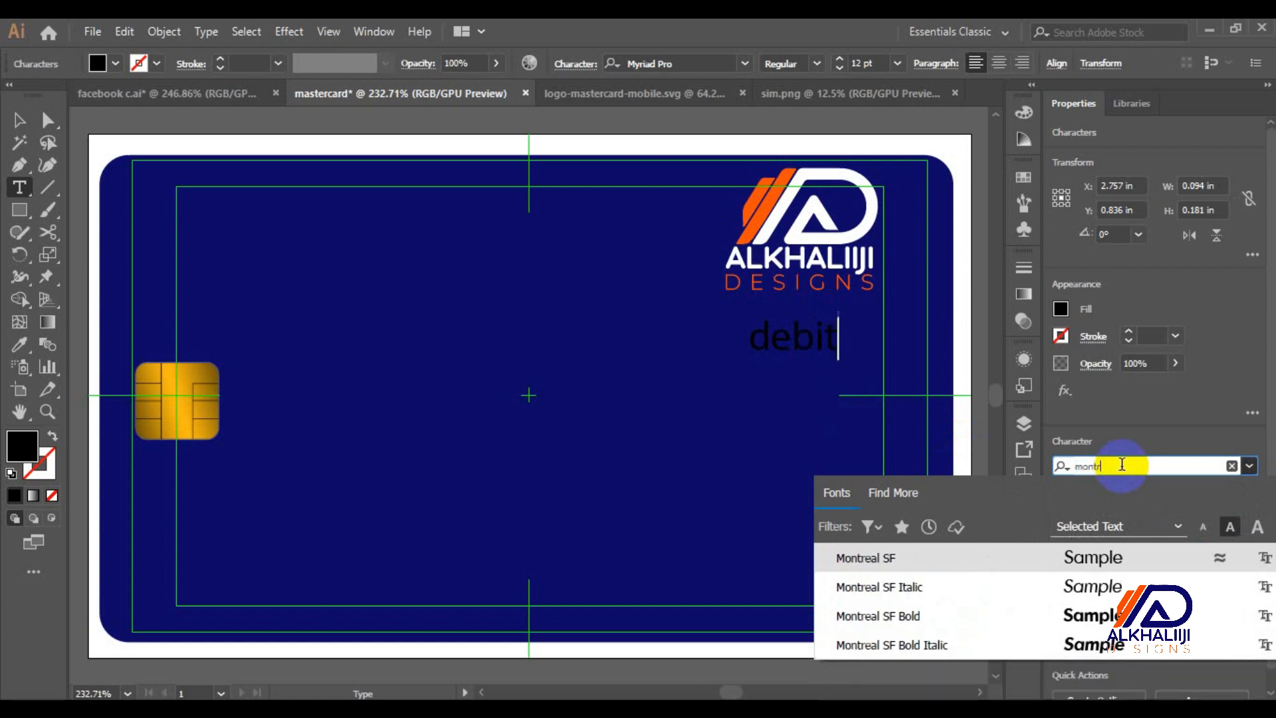
{"action": "key", "text": "Down"}
{"action": "key", "text": "Down"}
{"action": "key", "text": "Down"}
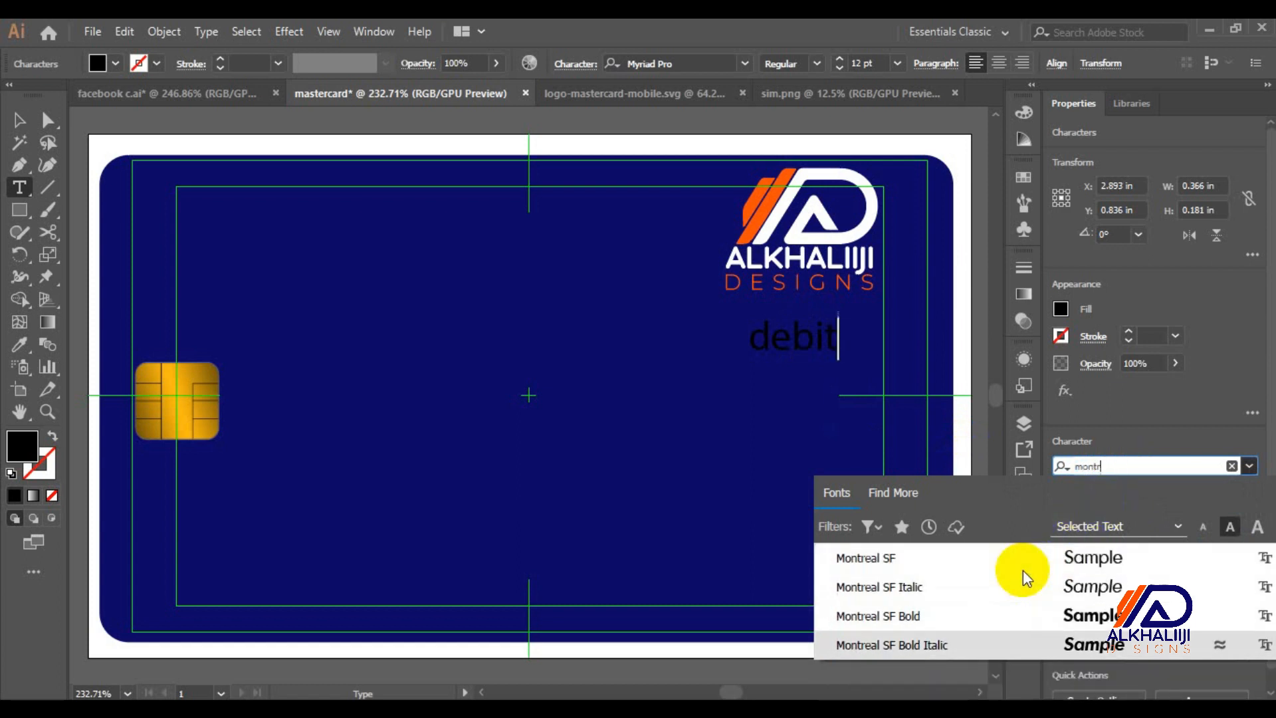
{"action": "key", "text": "BackSpace"}
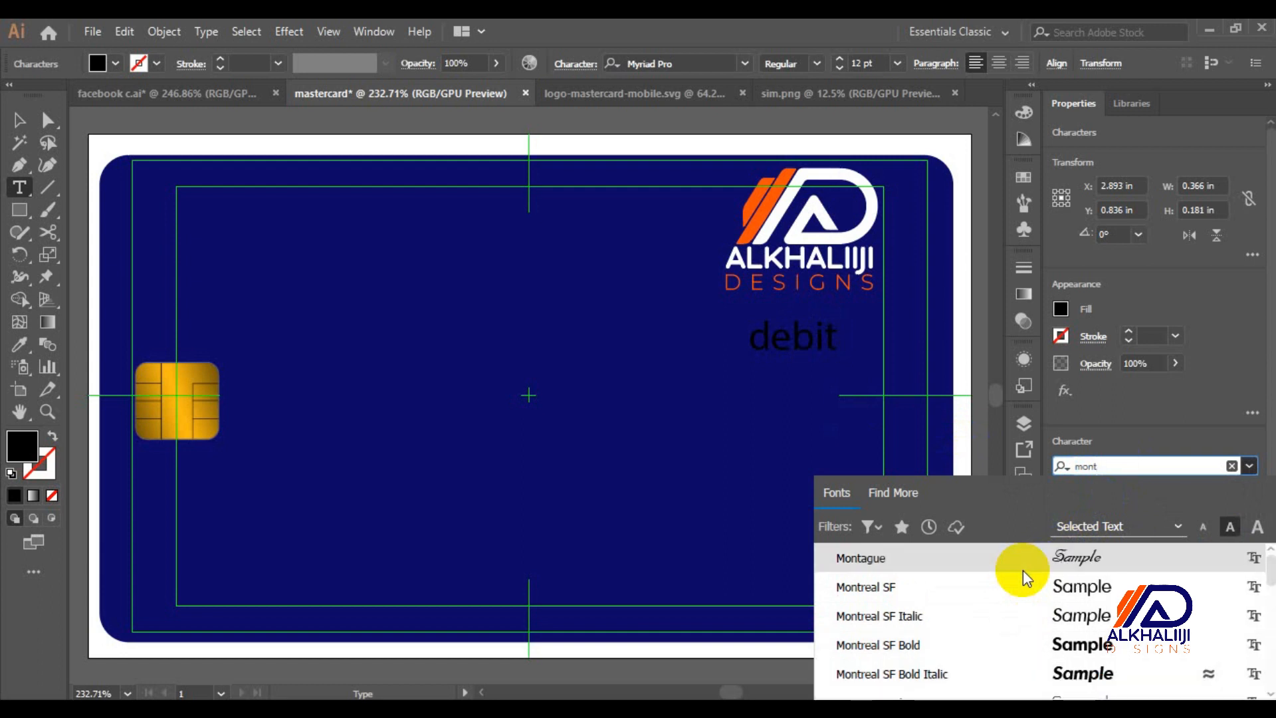
{"action": "key", "text": "Down"}
{"action": "key", "text": "Down"}
{"action": "key", "text": "Down"}
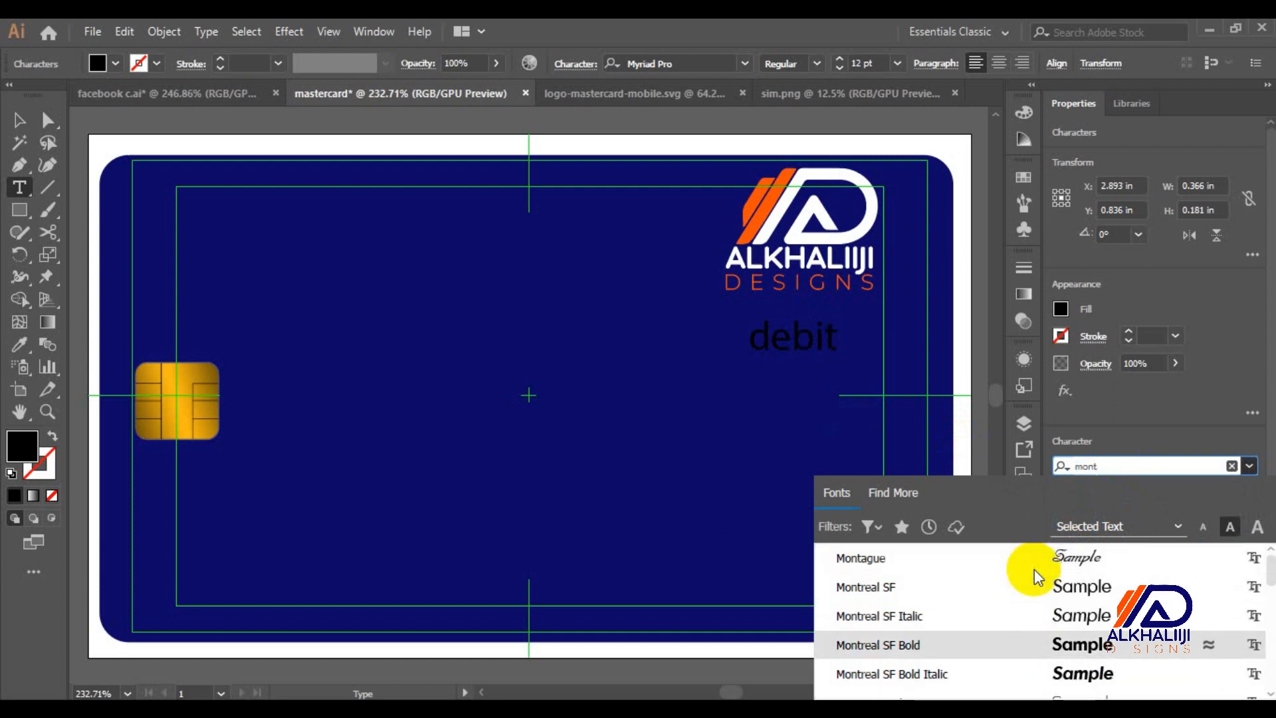
{"action": "key", "text": "Down"}
{"action": "key", "text": "Down"}
{"action": "key", "text": "Up"}
{"action": "key", "text": "Up"}
{"action": "key", "text": "Up"}
{"action": "key", "text": "Down"}
{"action": "key", "text": "Down"}
{"action": "key", "text": "Down"}
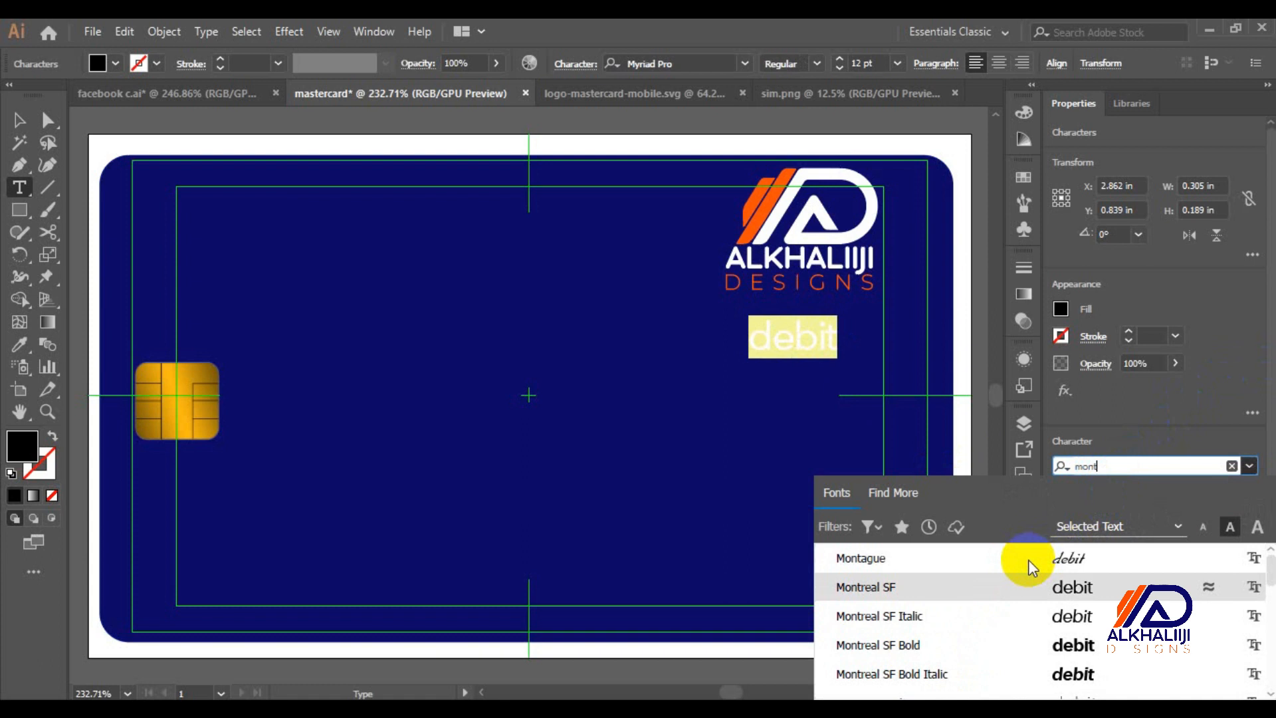
{"action": "scroll", "coordinate": [1022, 667], "scroll_direction": "down", "scroll_amount": 2}
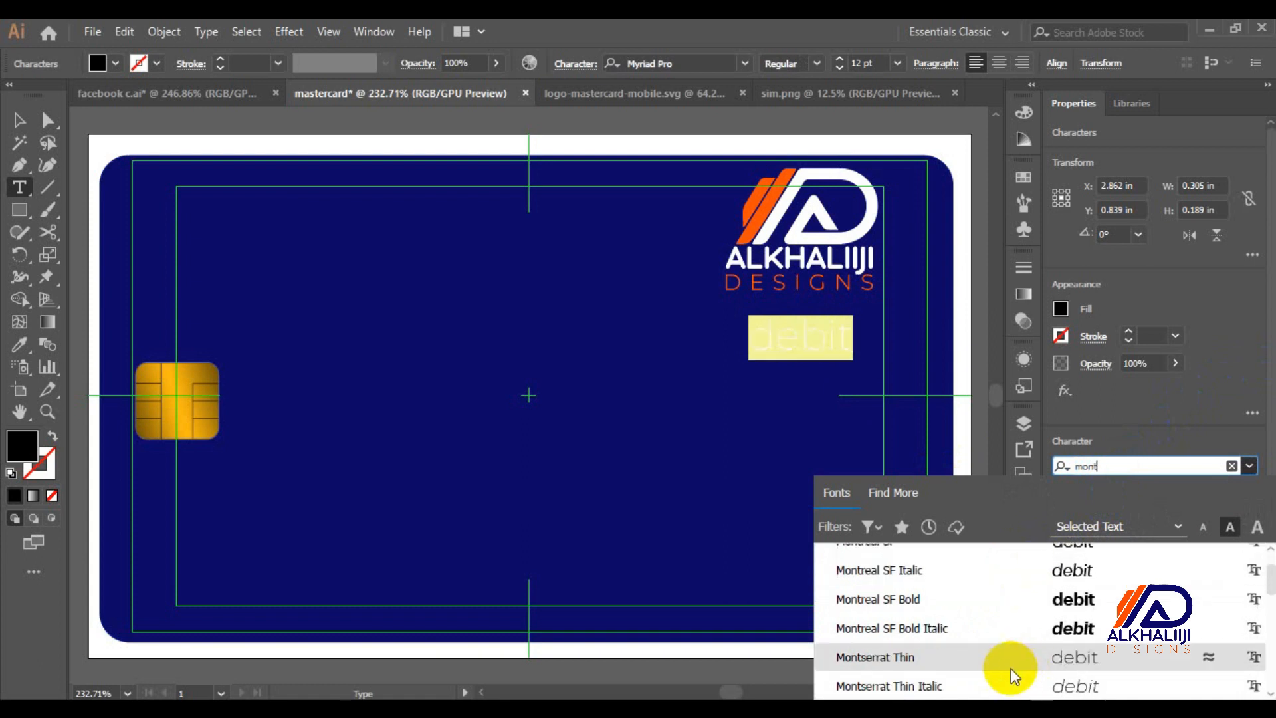
{"action": "left_click", "coordinate": [990, 664]}
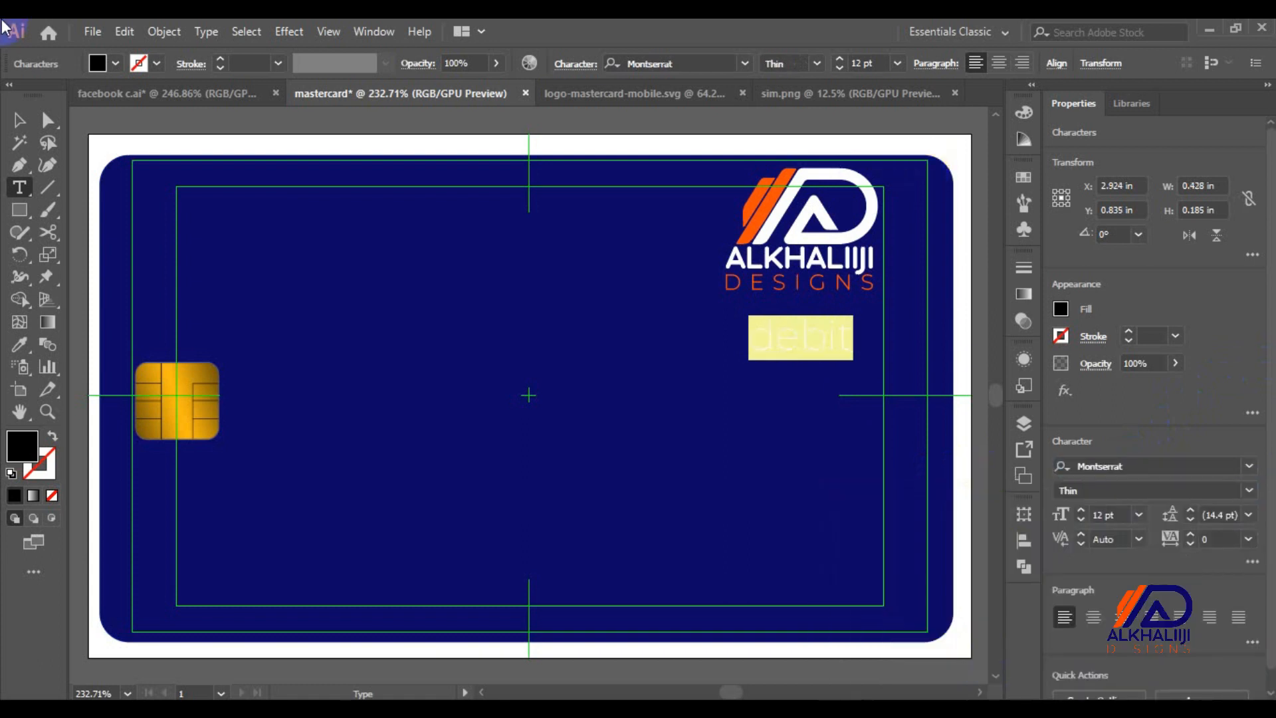
Make the debit text white Montserrat Regular and shift it under the logo
{"action": "left_click", "coordinate": [18, 122]}
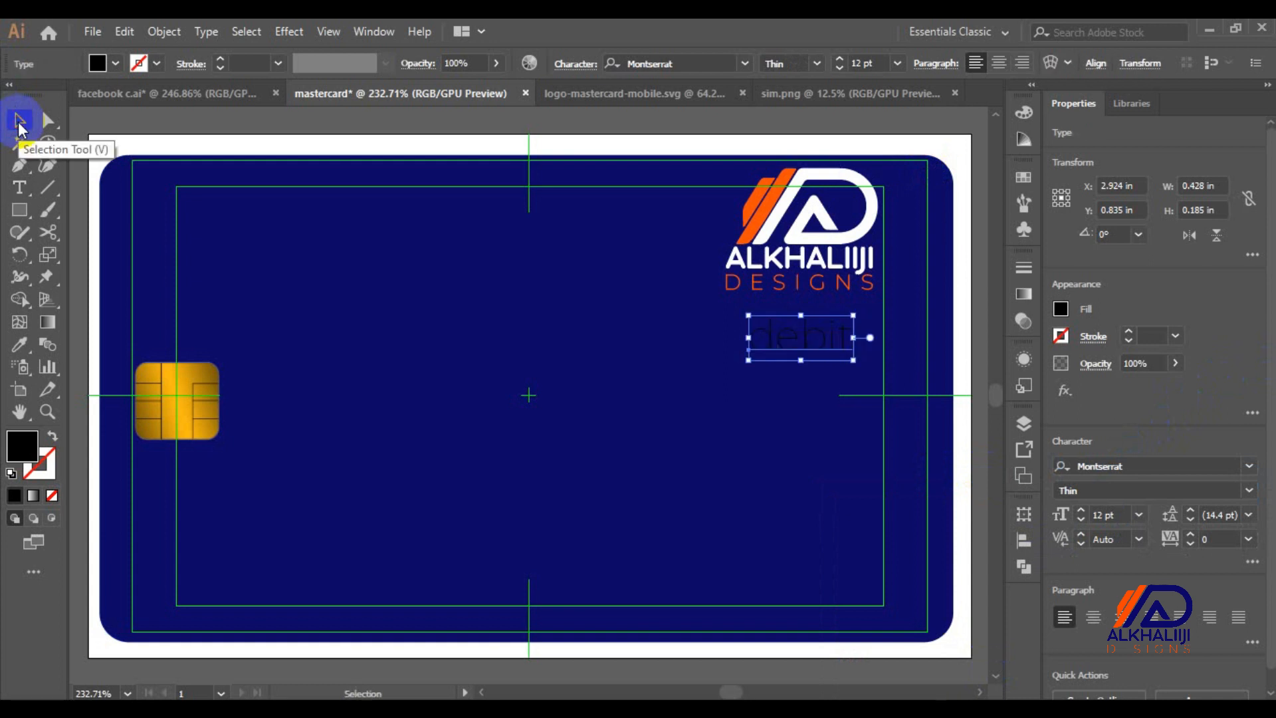
{"action": "key", "text": "i"}
{"action": "left_click", "coordinate": [574, 144]}
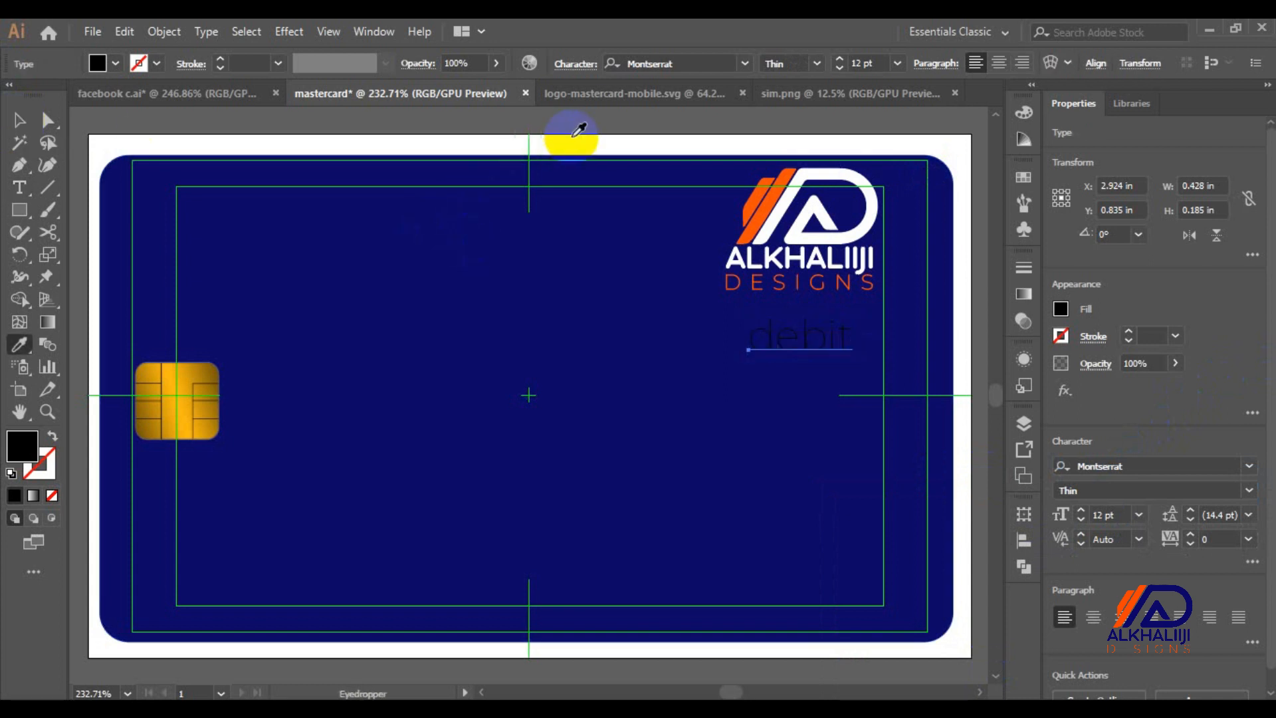
{"action": "left_click", "coordinate": [1253, 494]}
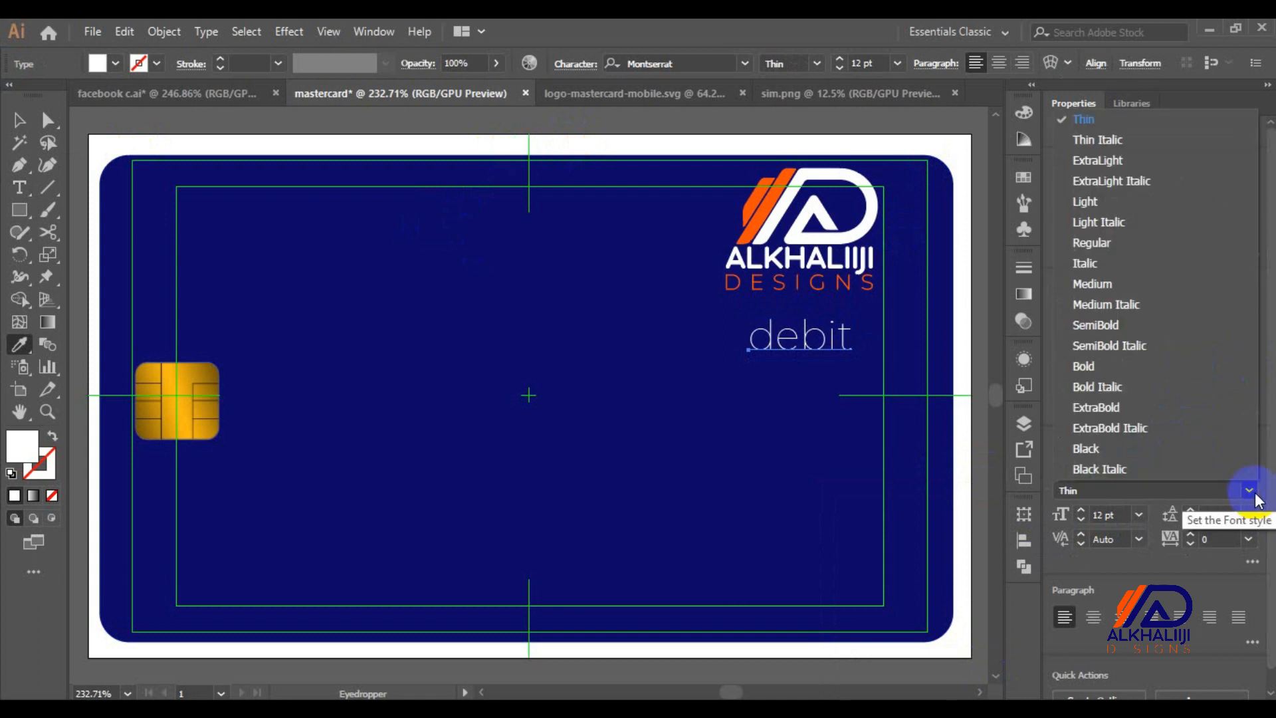
{"action": "left_click", "coordinate": [1094, 246]}
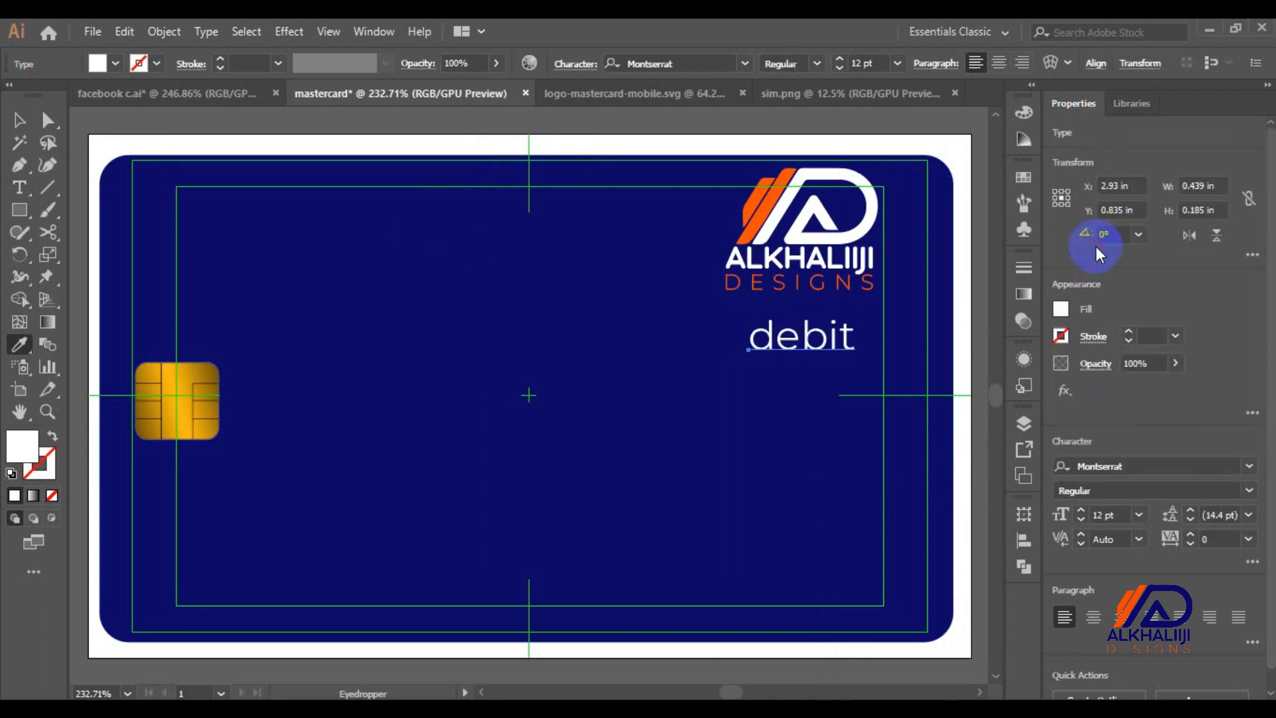
{"action": "left_click", "coordinate": [18, 117]}
{"action": "left_click_drag", "start_coordinate": [800, 357], "coordinate": [815, 355]}
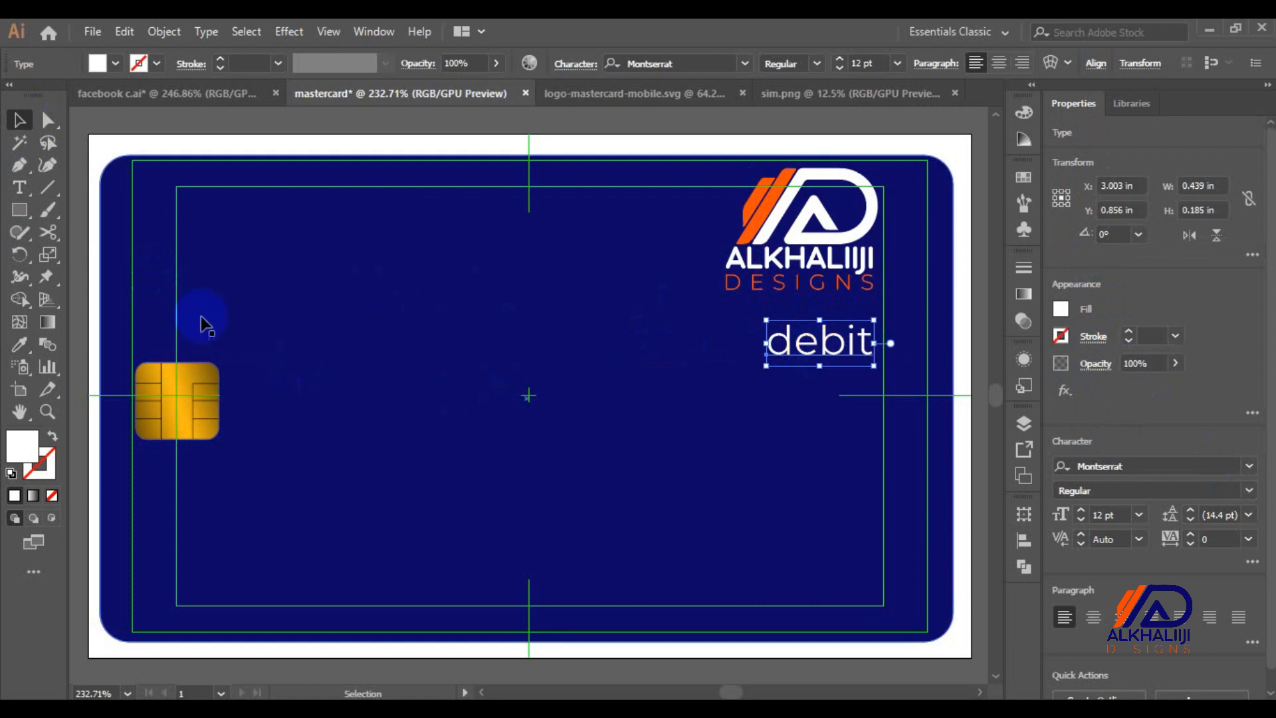
Start a text line below the chip set in OCR A Extended
{"action": "left_click", "coordinate": [19, 188]}
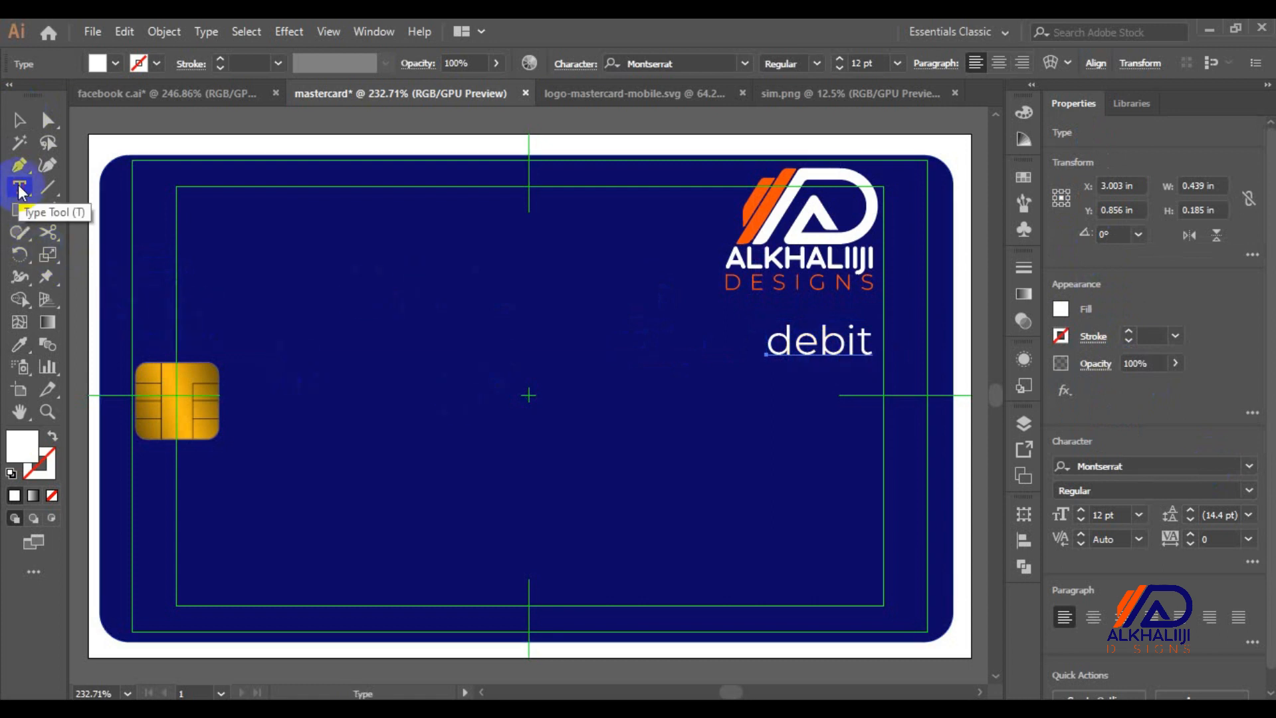
{"action": "left_click", "coordinate": [190, 479]}
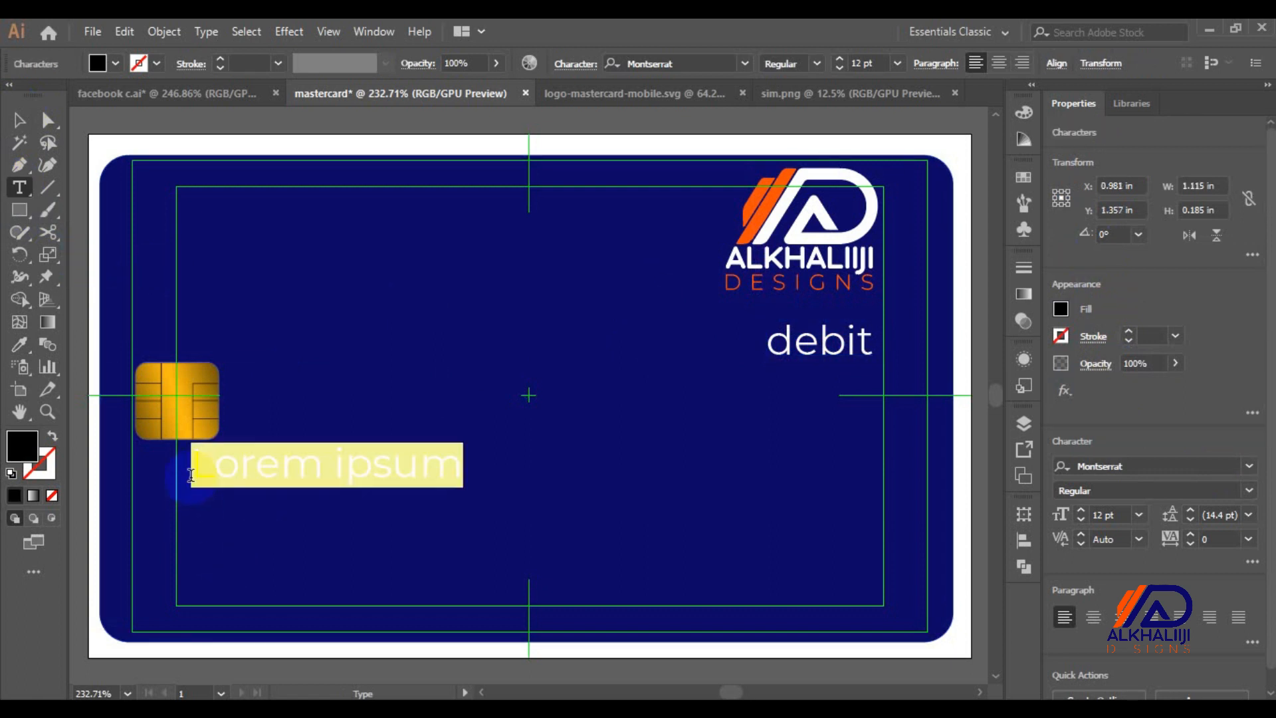
{"action": "left_click", "coordinate": [1116, 470]}
{"action": "type", "text": "oc"}
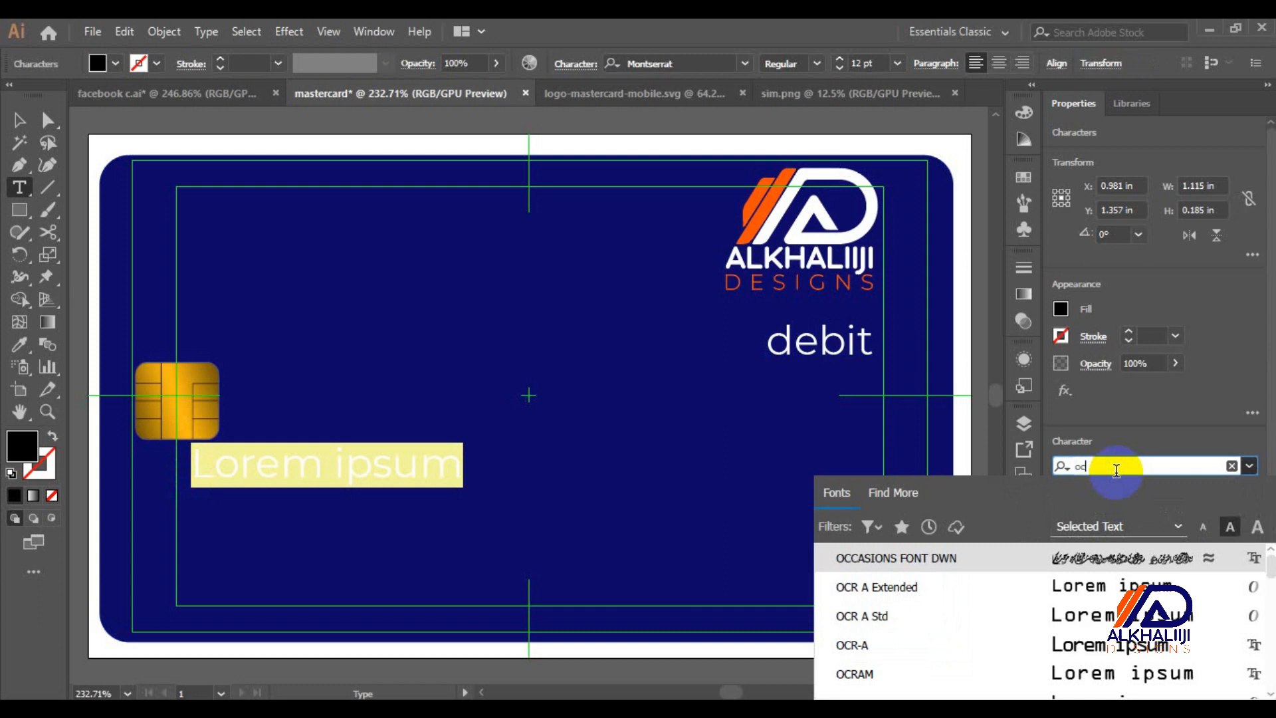
{"action": "left_click", "coordinate": [961, 586]}
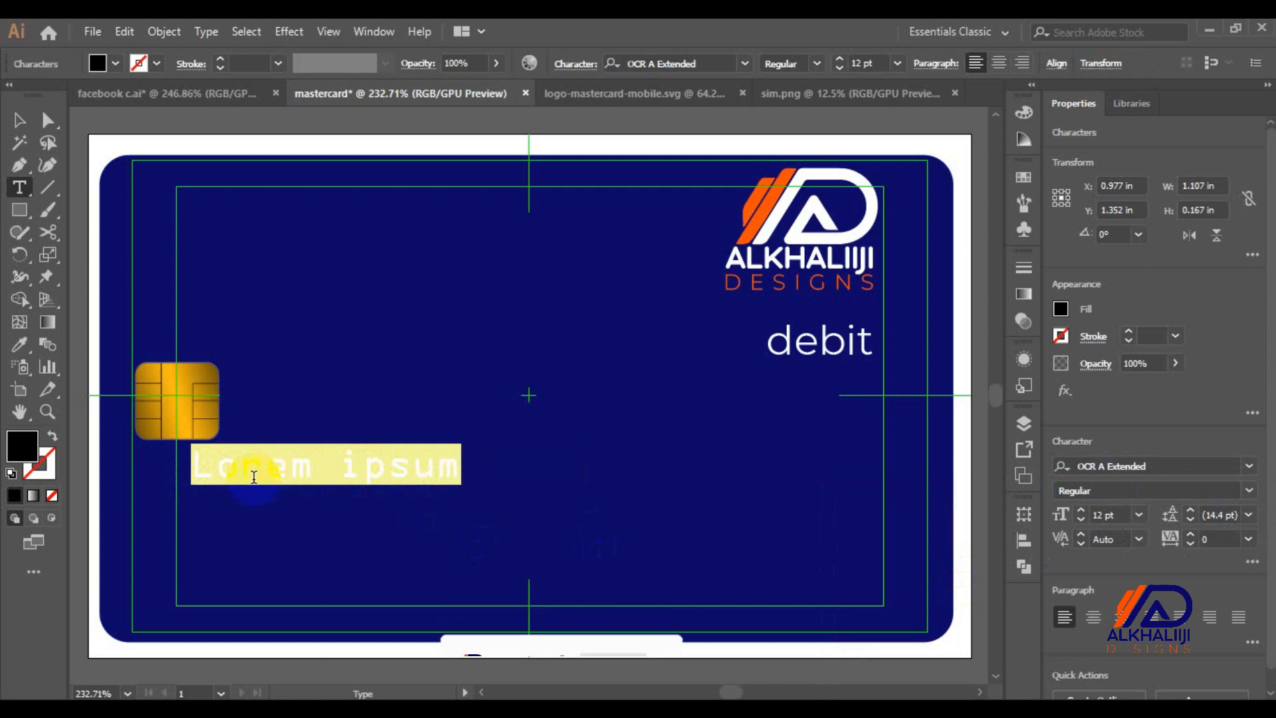
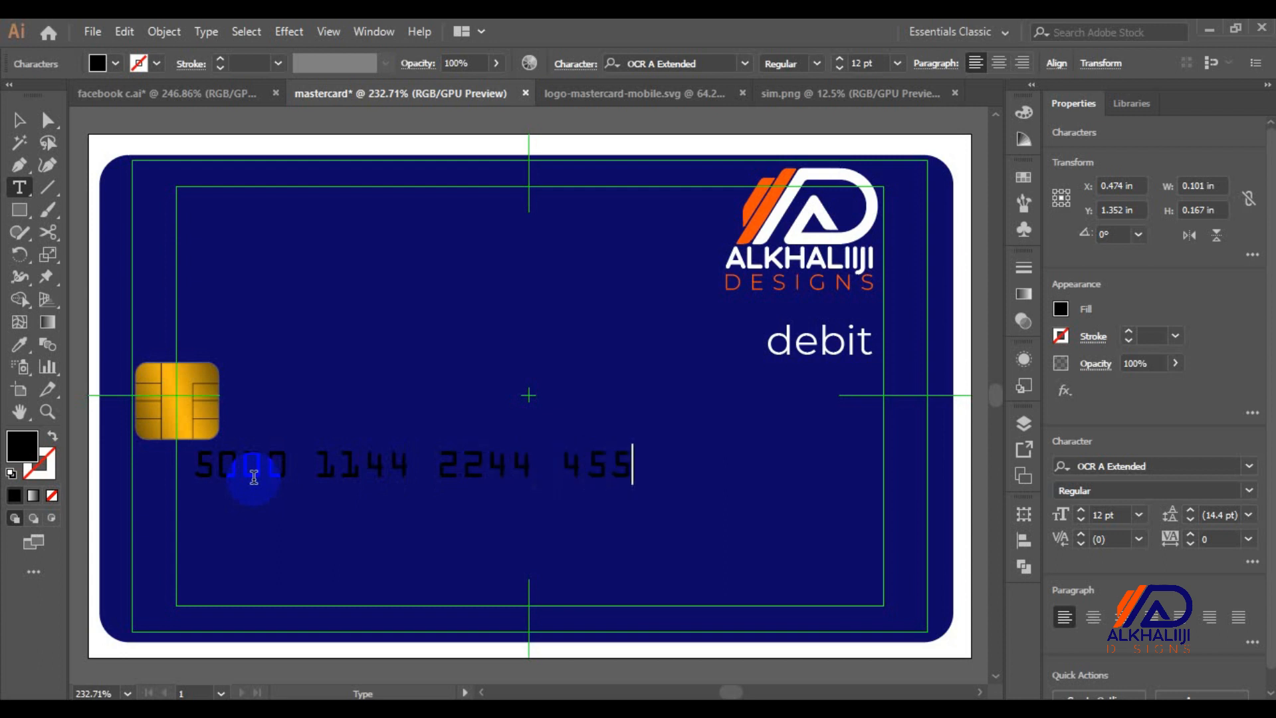
Type the 16-digit sample card number, correcting the mistyped final digits
{"action": "key", "text": "BackSpace"}
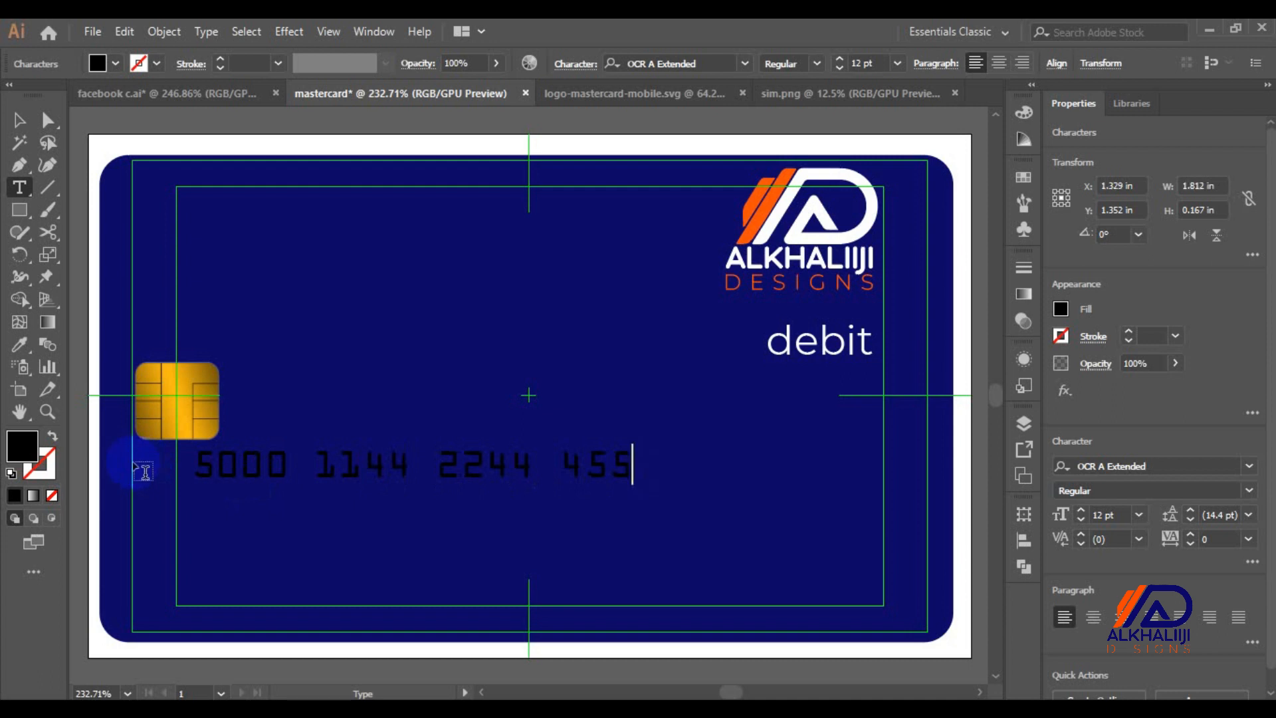
{"action": "key", "text": "BackSpace"}
{"action": "key", "text": "BackSpace"}
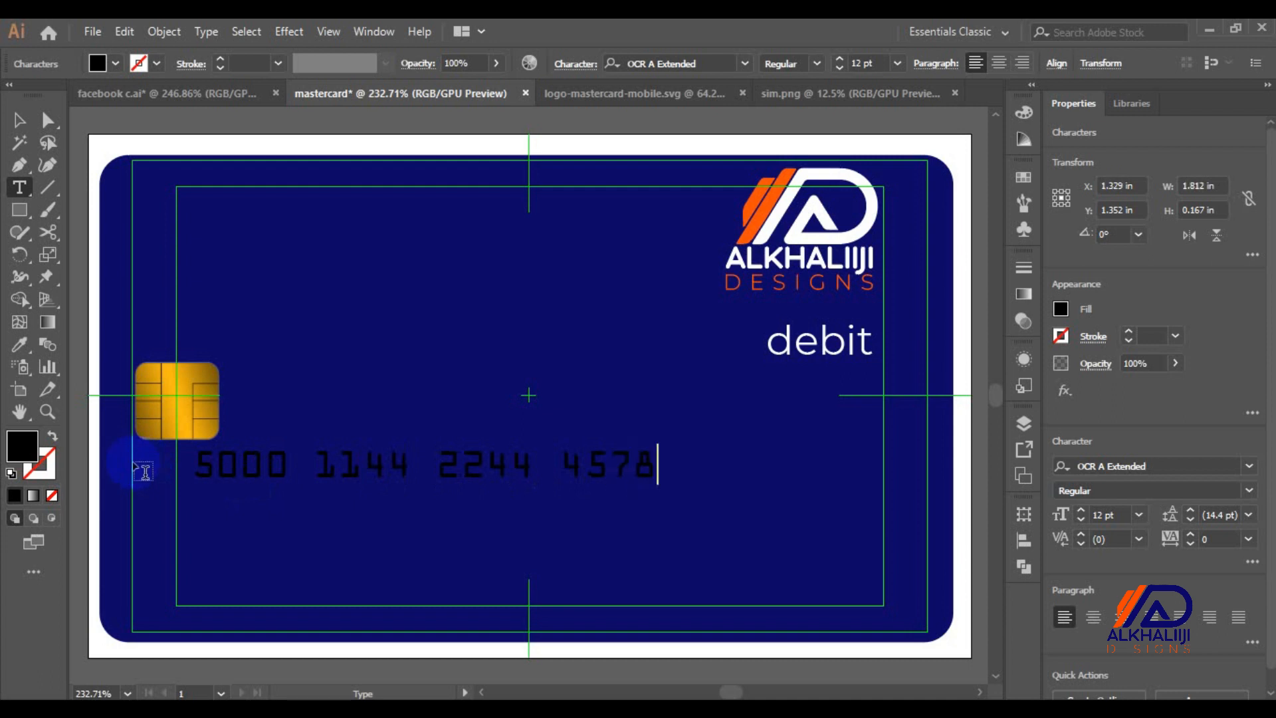
{"action": "left_click", "coordinate": [18, 122]}
Make the card number white and enlarge it to span the card just below the chip
{"action": "key", "text": "i"}
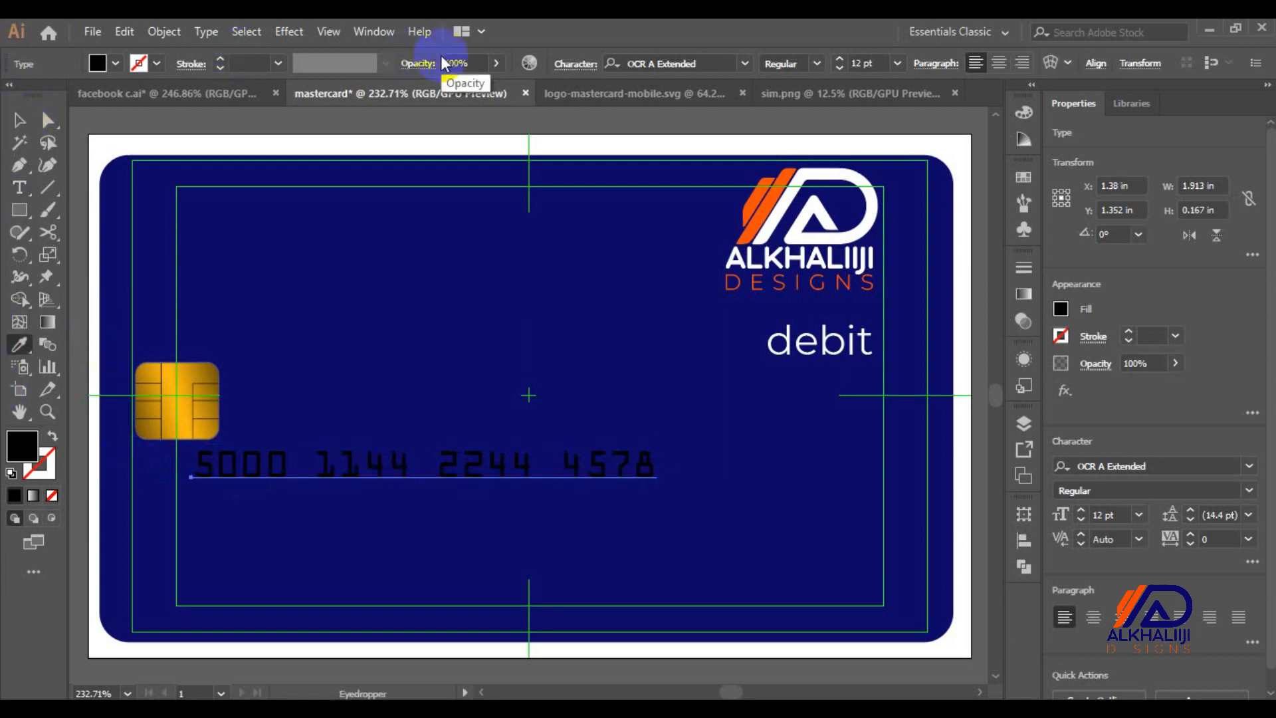
{"action": "left_click", "coordinate": [359, 145]}
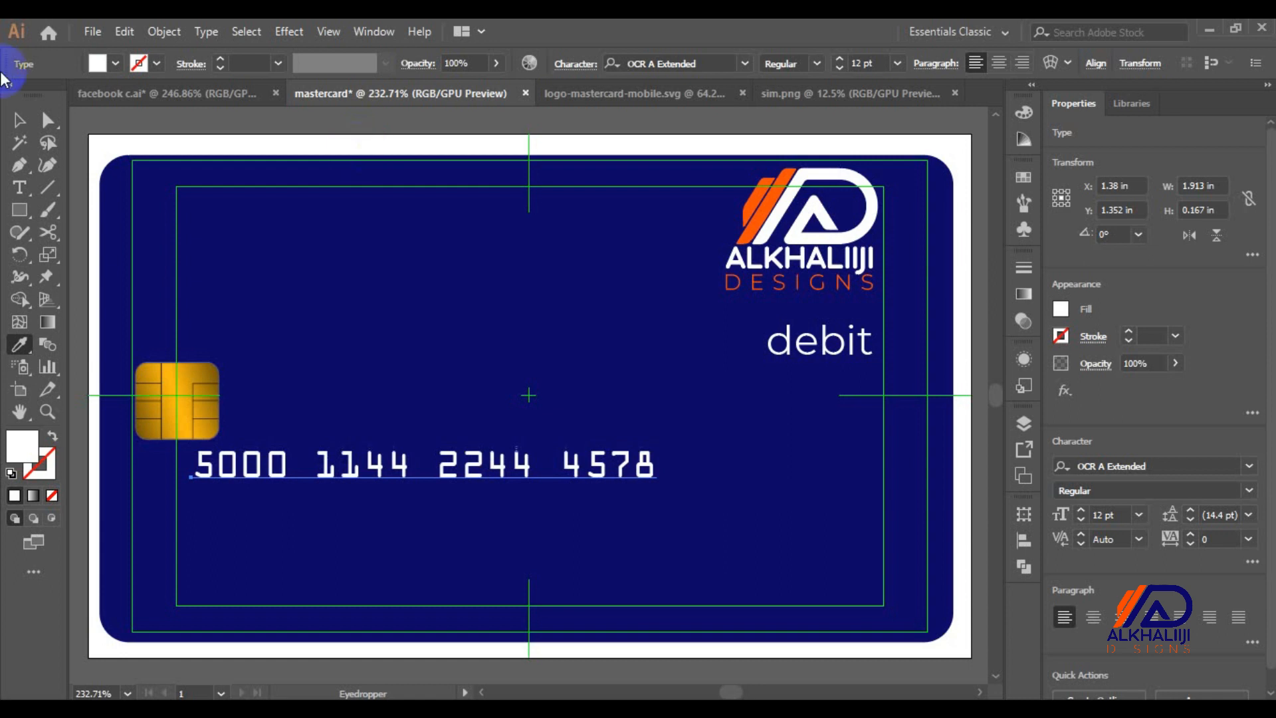
{"action": "left_click", "coordinate": [28, 123]}
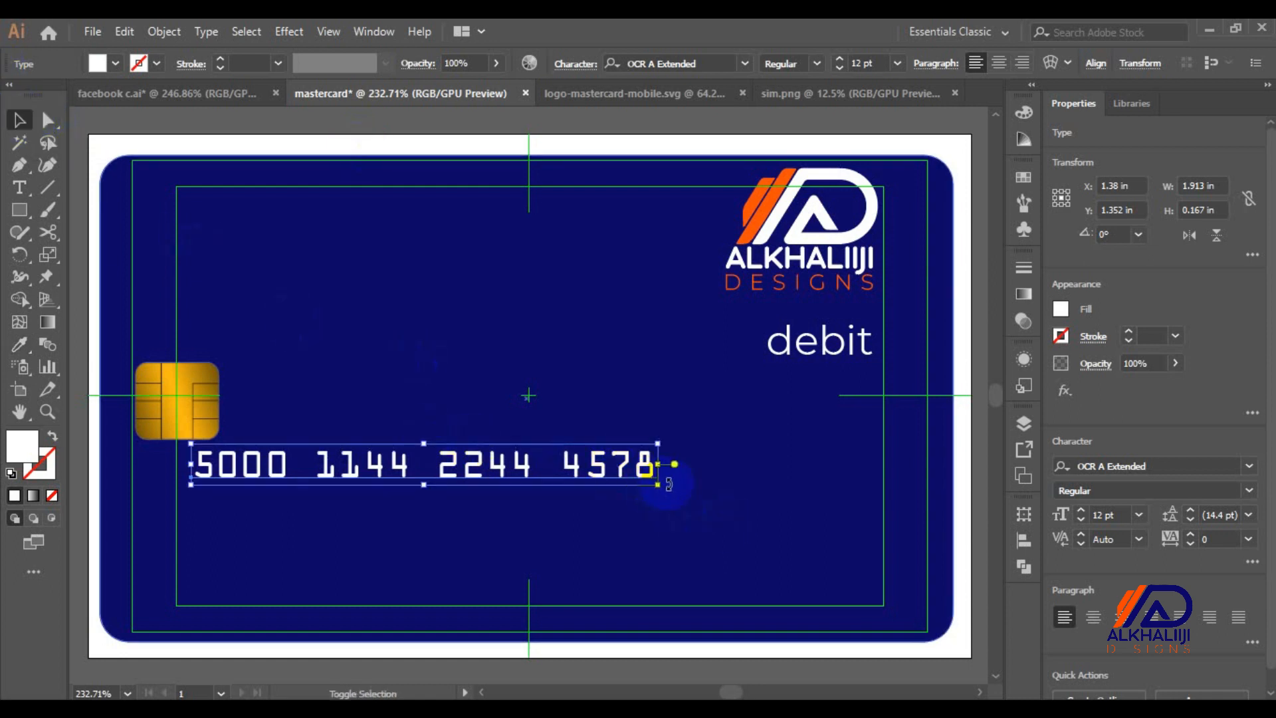
{"action": "left_click_drag", "start_coordinate": [658, 483], "coordinate": [870, 538]}
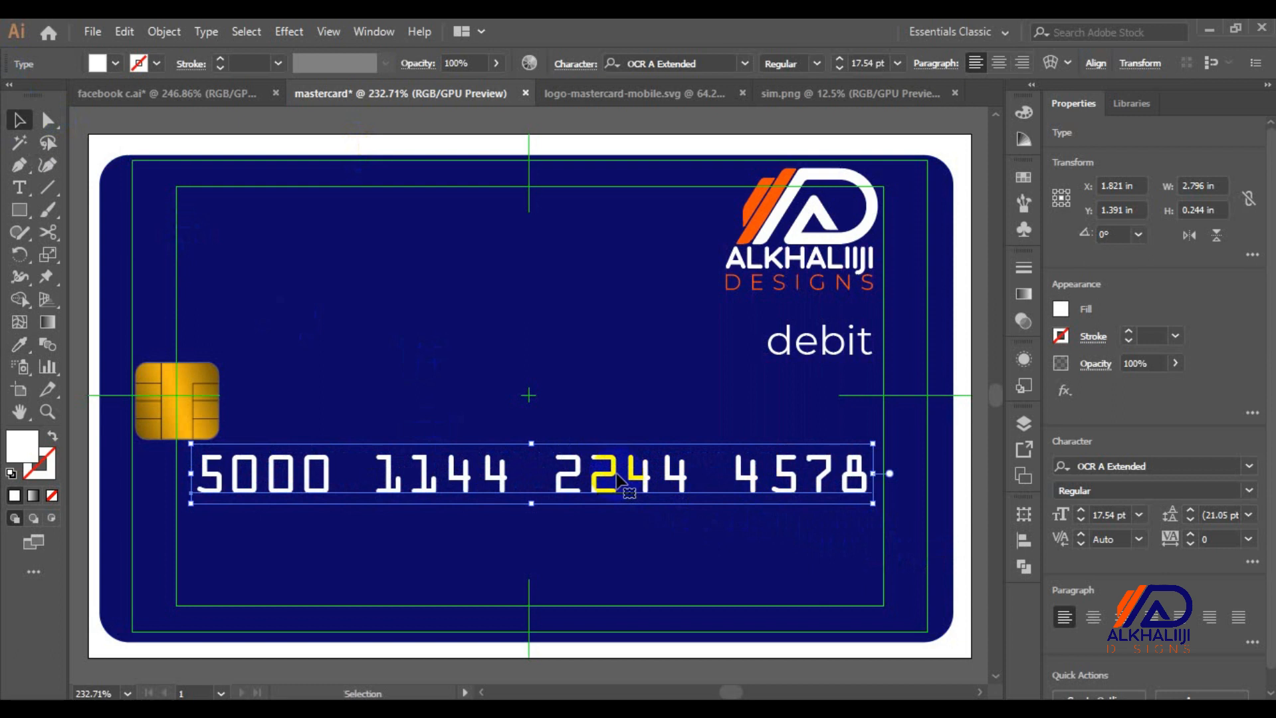
{"action": "left_click_drag", "start_coordinate": [616, 479], "coordinate": [610, 471]}
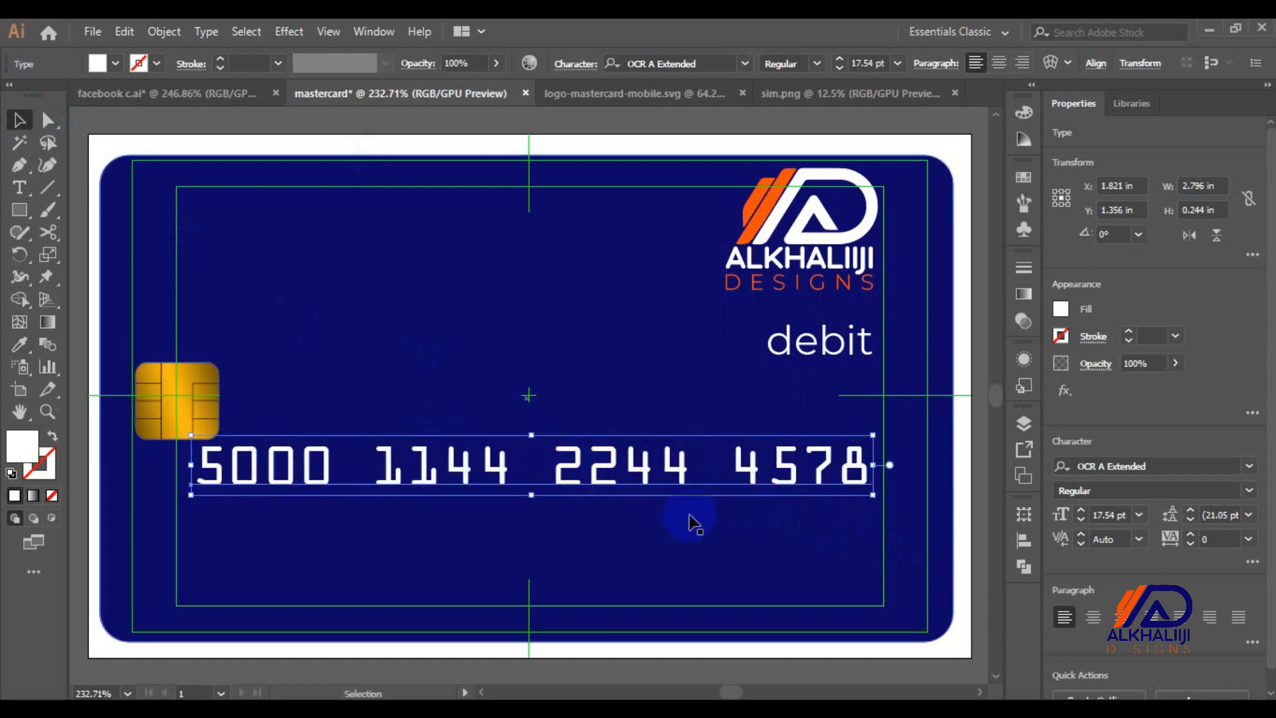
{"action": "left_click", "coordinate": [963, 510]}
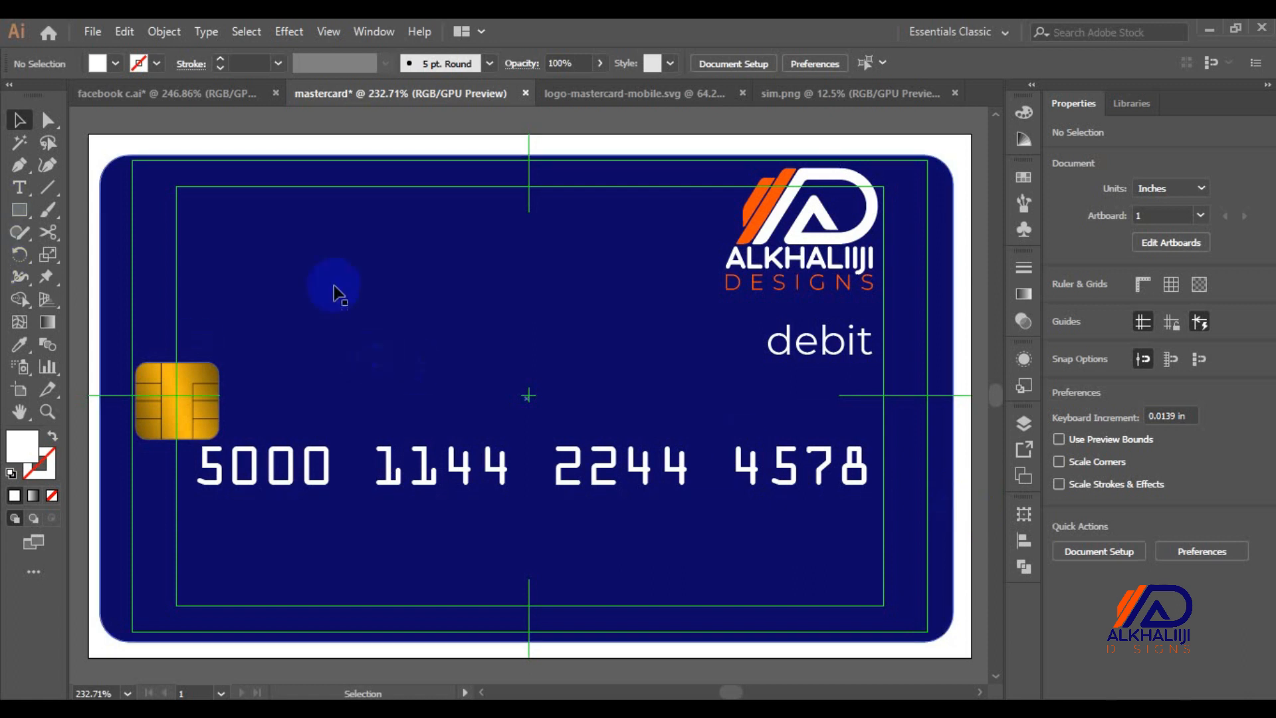
Paste a copy of the debit label and place it under the start of the card number
{"action": "left_click", "coordinate": [814, 349]}
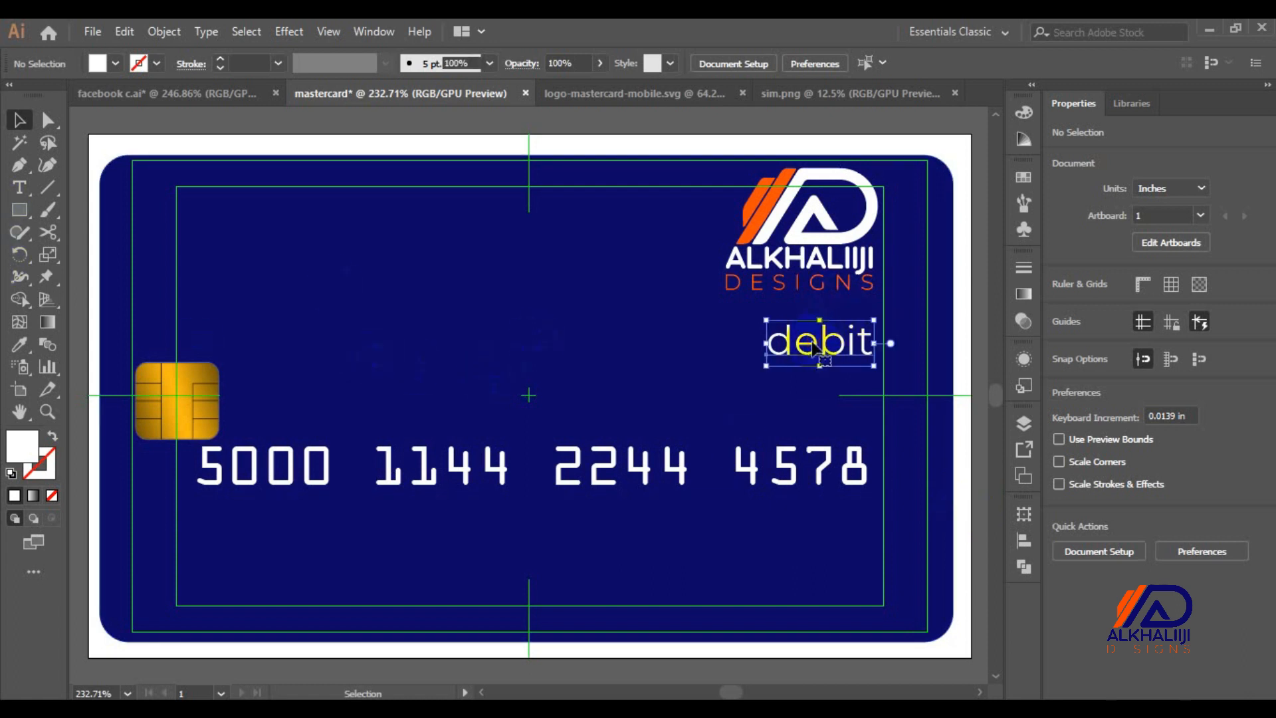
{"action": "key", "text": "Delete"}
{"action": "key", "text": "ctrl+z"}
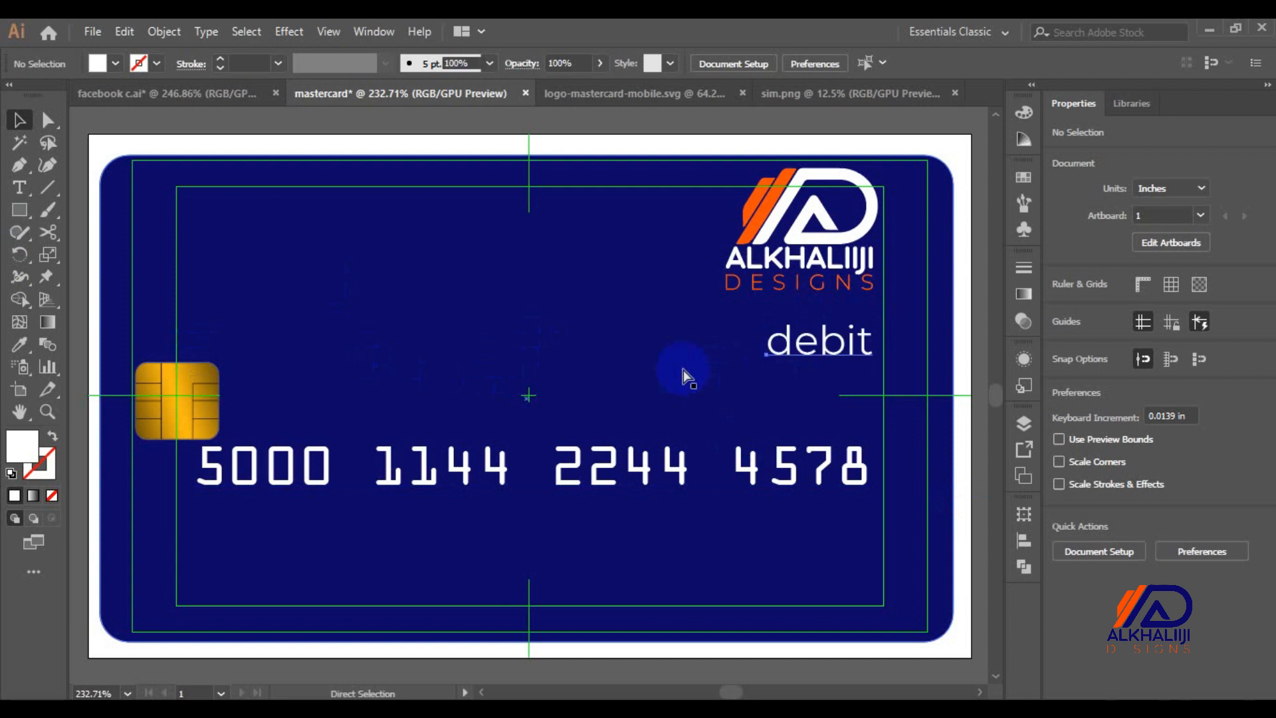
{"action": "key", "text": "ctrl+v"}
{"action": "left_click_drag", "start_coordinate": [507, 398], "coordinate": [273, 505]}
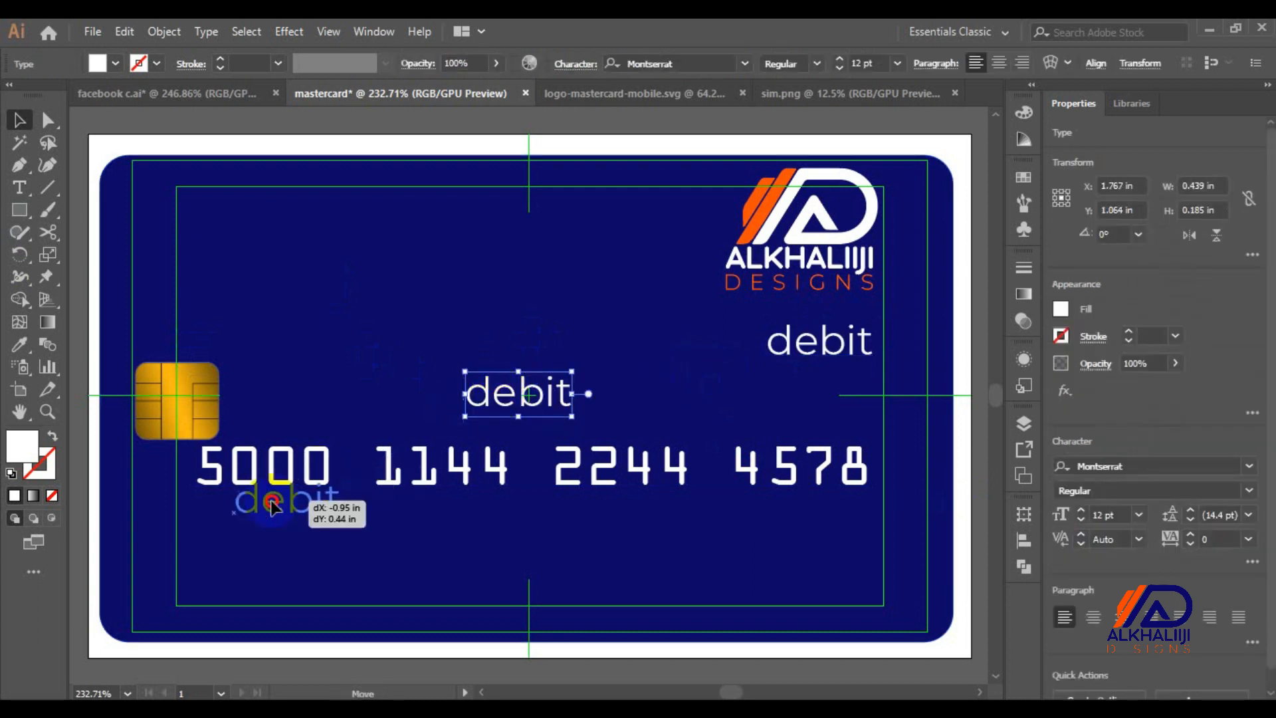
{"action": "key", "text": "Escape"}
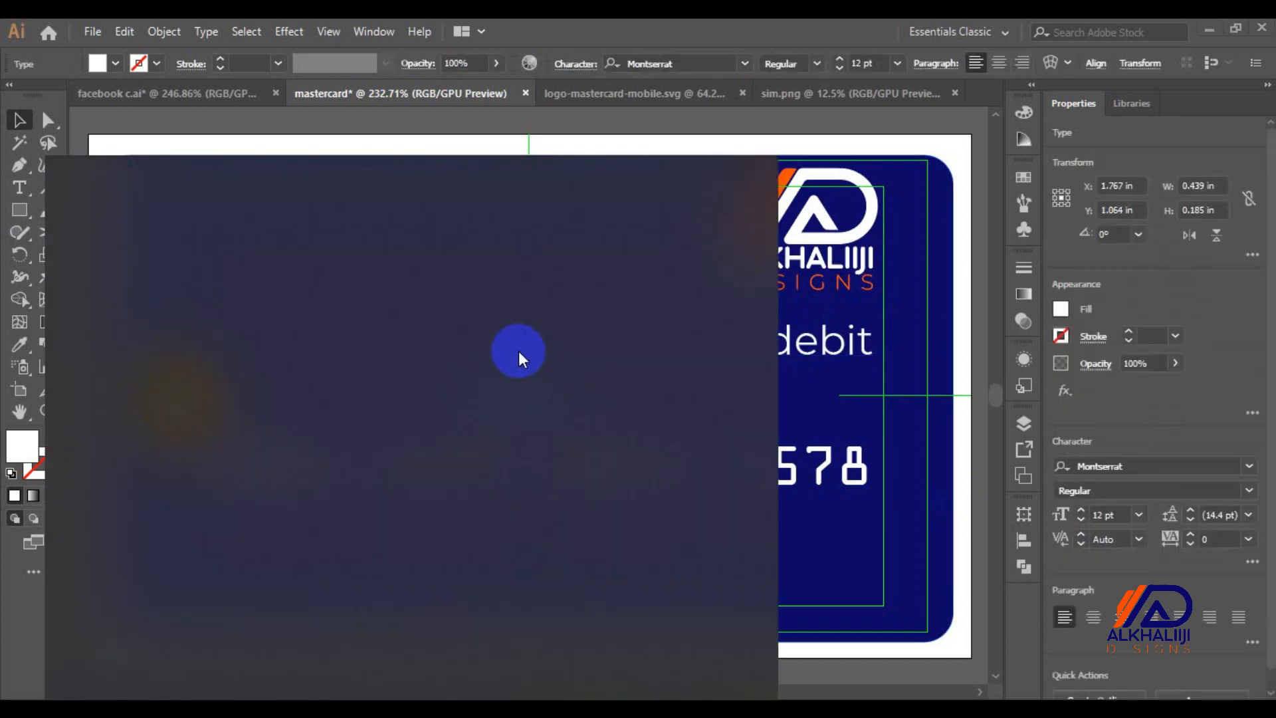
{"action": "left_click", "coordinate": [635, 27]}
{"action": "left_click_drag", "start_coordinate": [481, 410], "coordinate": [213, 523]}
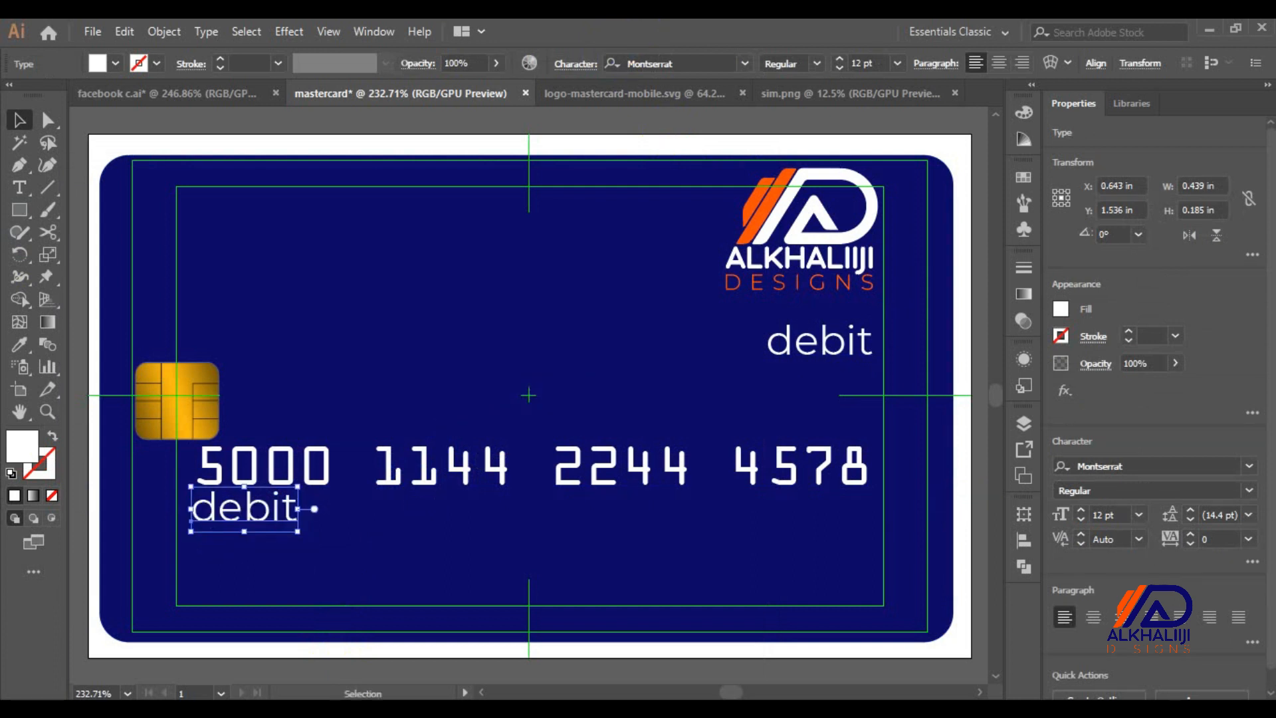
Change the copied text to 1233 and set it to 8 pt
{"action": "double_click", "coordinate": [241, 519]}
{"action": "type", "text": "1233"}
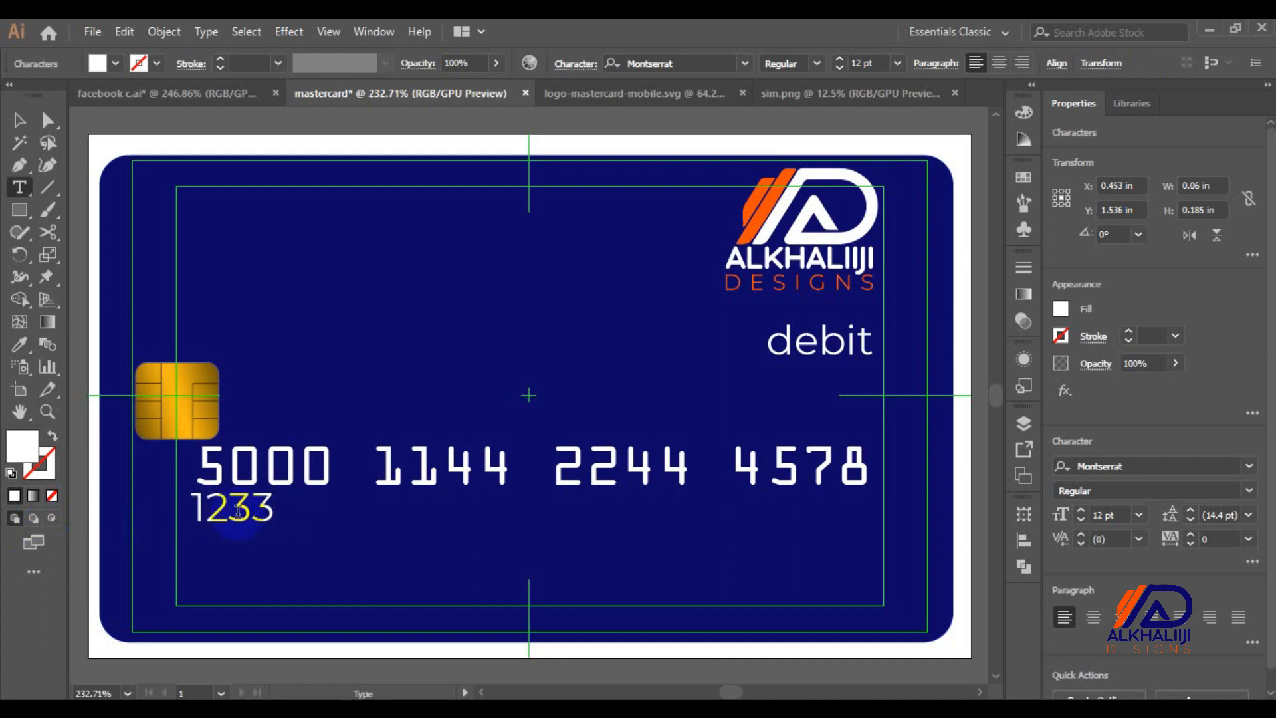
{"action": "left_click", "coordinate": [20, 121]}
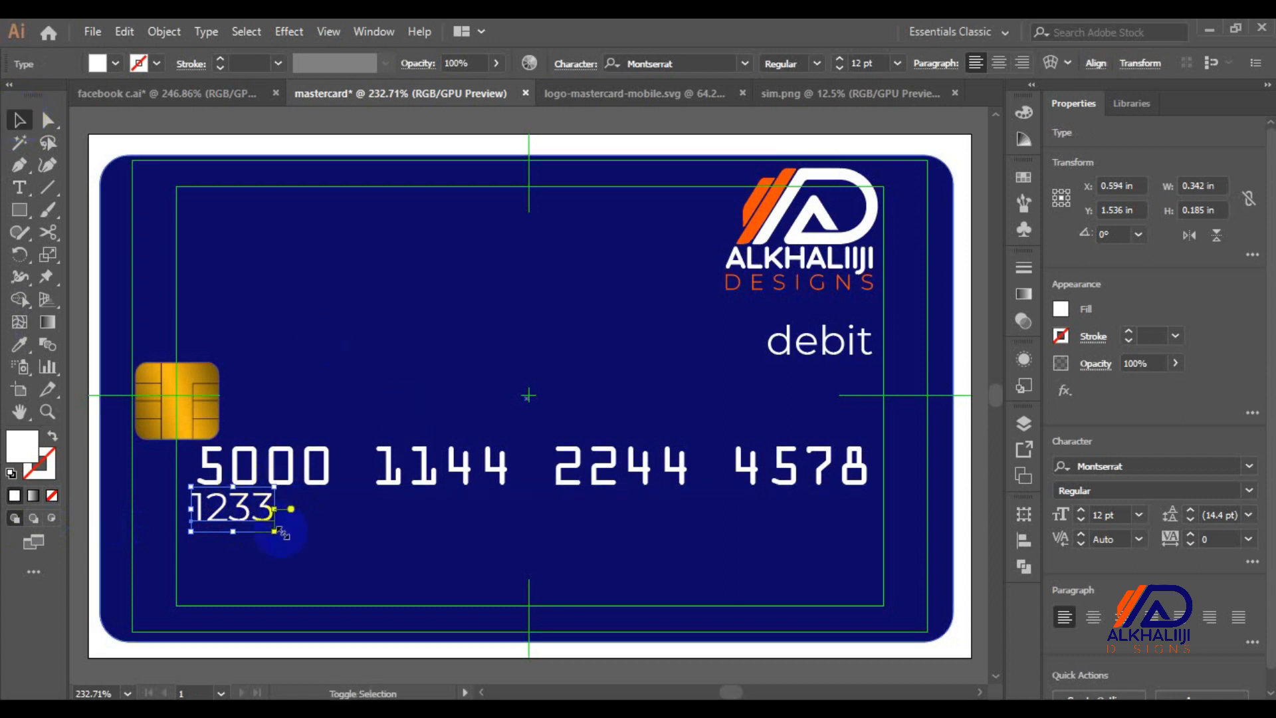
{"action": "left_click_drag", "start_coordinate": [275, 532], "coordinate": [255, 521]}
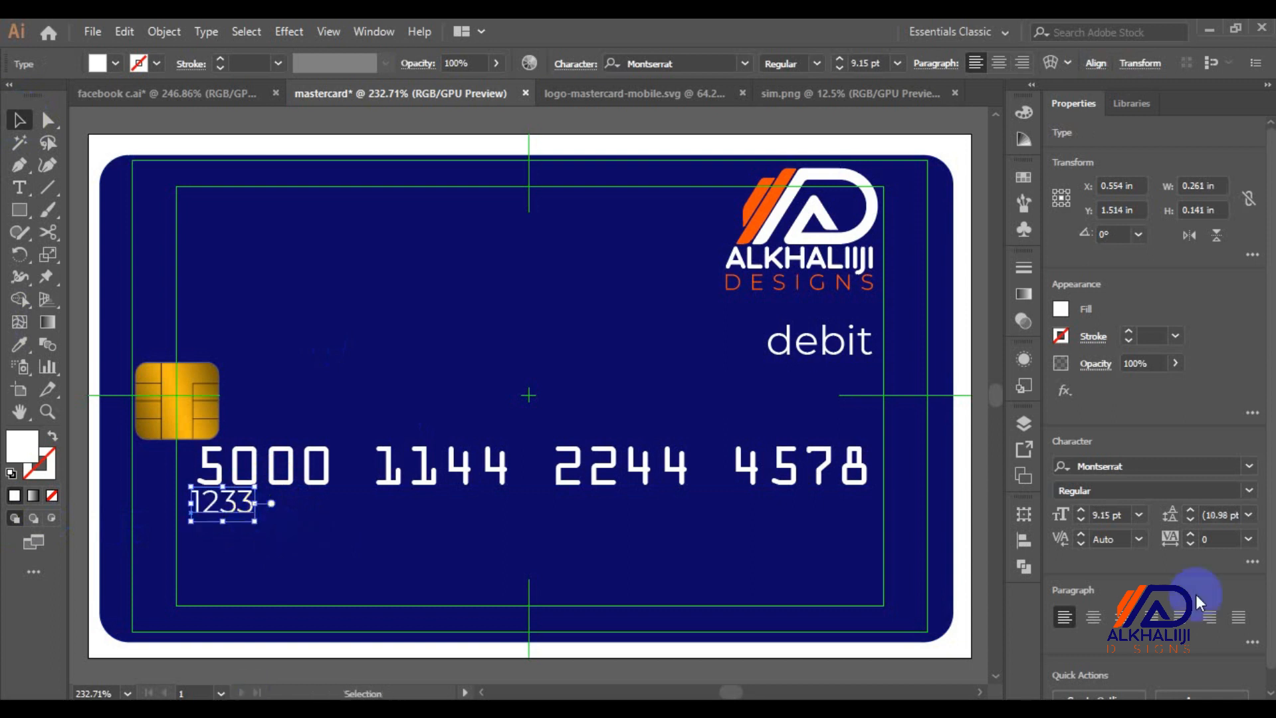
{"action": "left_click", "coordinate": [1138, 516]}
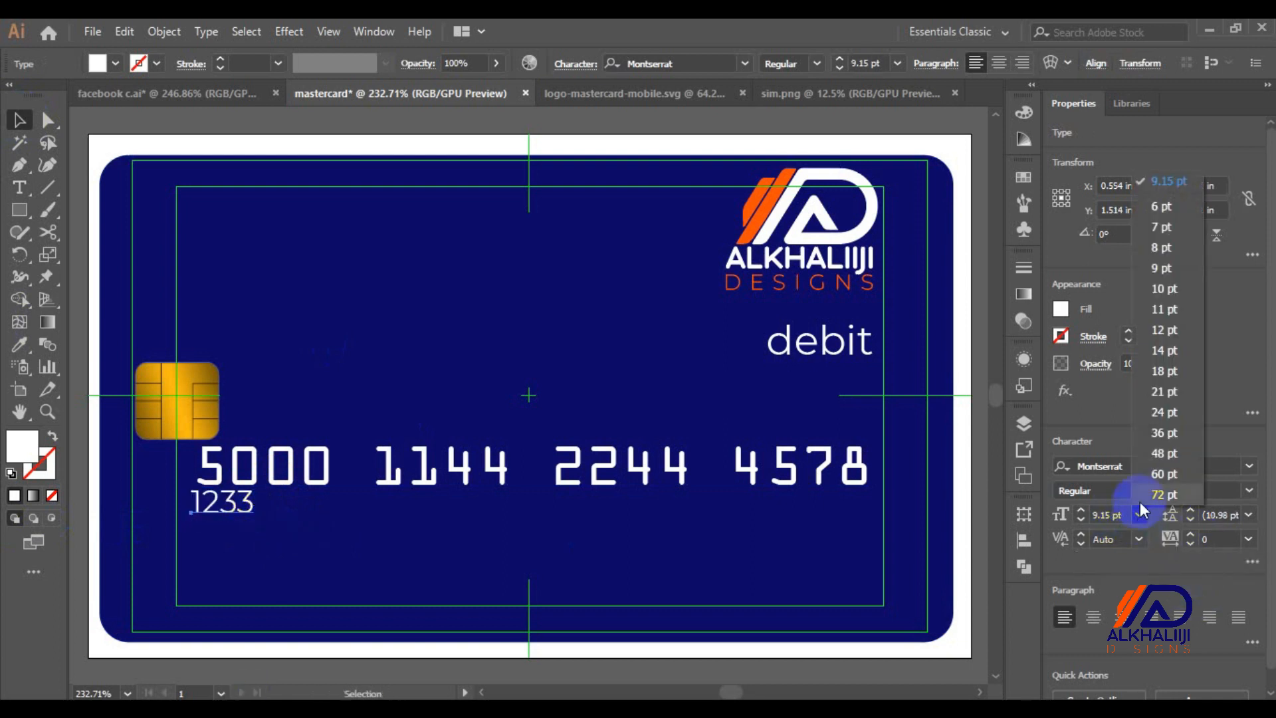
{"action": "left_click", "coordinate": [1160, 249]}
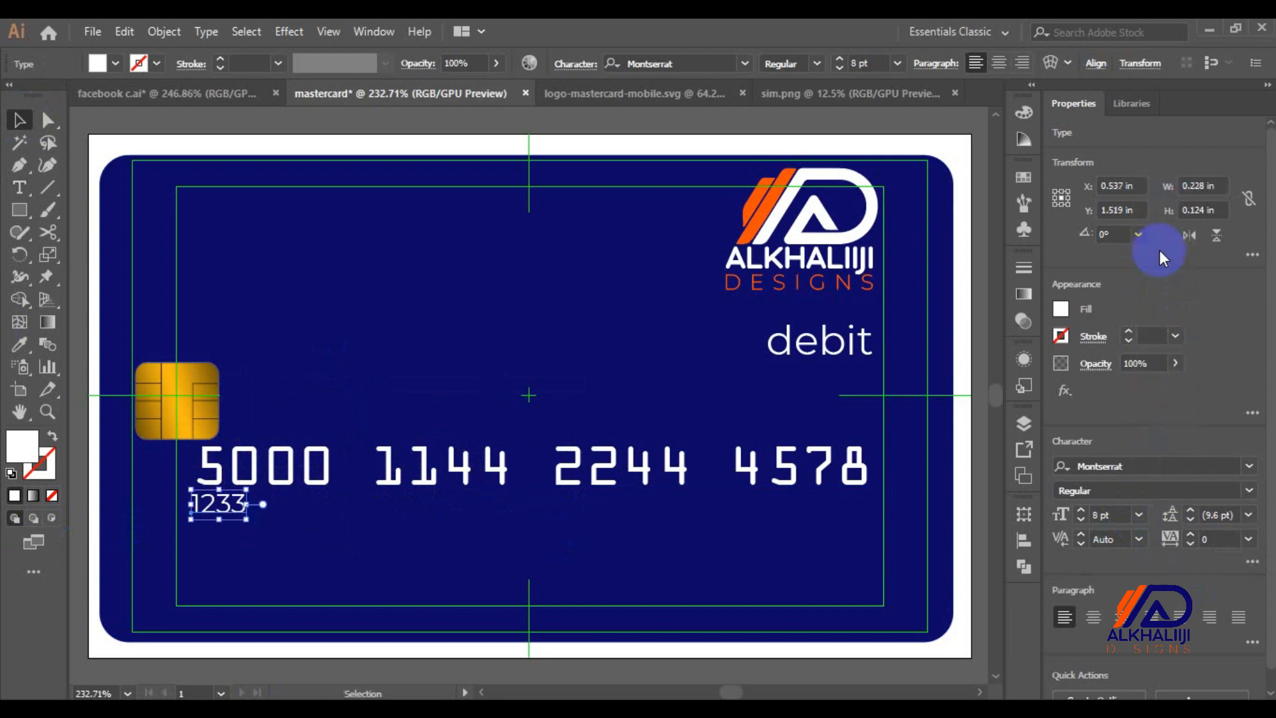
Copy and paste a duplicate of the card number text
{"action": "left_click", "coordinate": [331, 457]}
{"action": "key", "text": "a"}
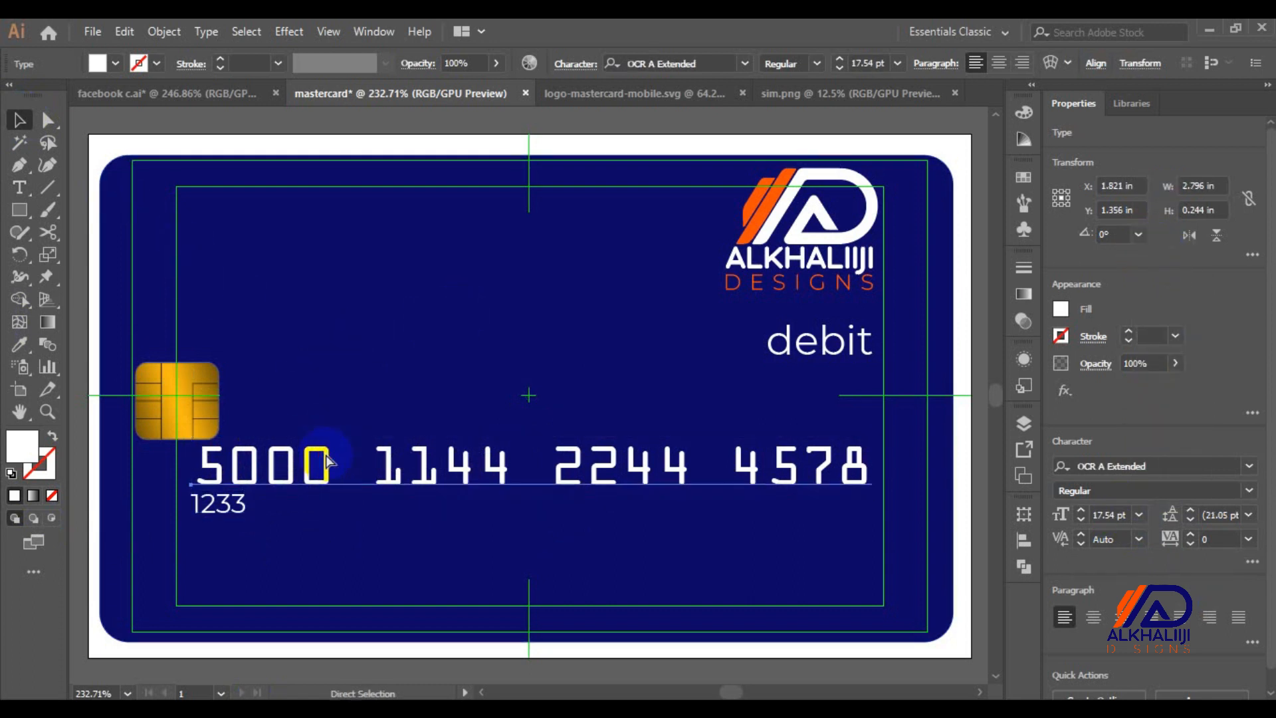
{"action": "key", "text": "ctrl+c"}
{"action": "key", "text": "ctrl+v"}
Move the card number copy lower and retype it as the cardholder's full name
{"action": "left_click_drag", "start_coordinate": [396, 400], "coordinate": [403, 590]}
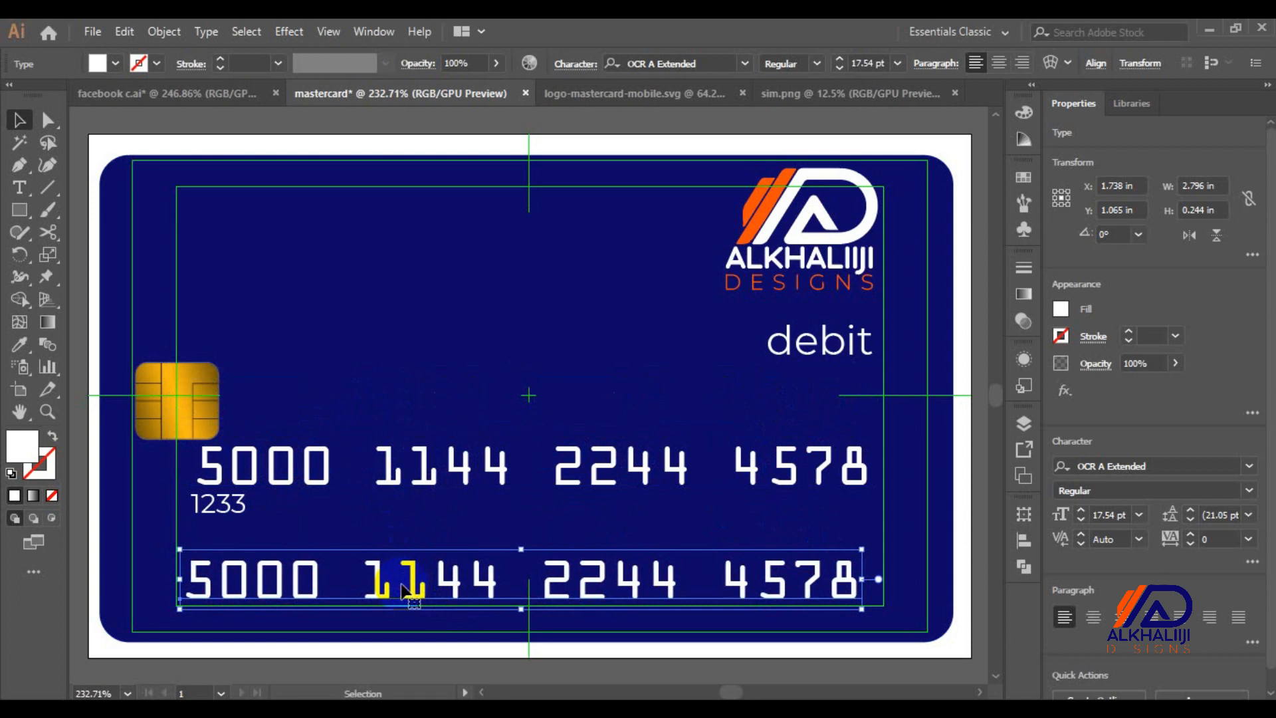
{"action": "triple_click", "coordinate": [403, 590]}
{"action": "type", "text": "a"}
{"action": "key", "text": "BackSpace"}
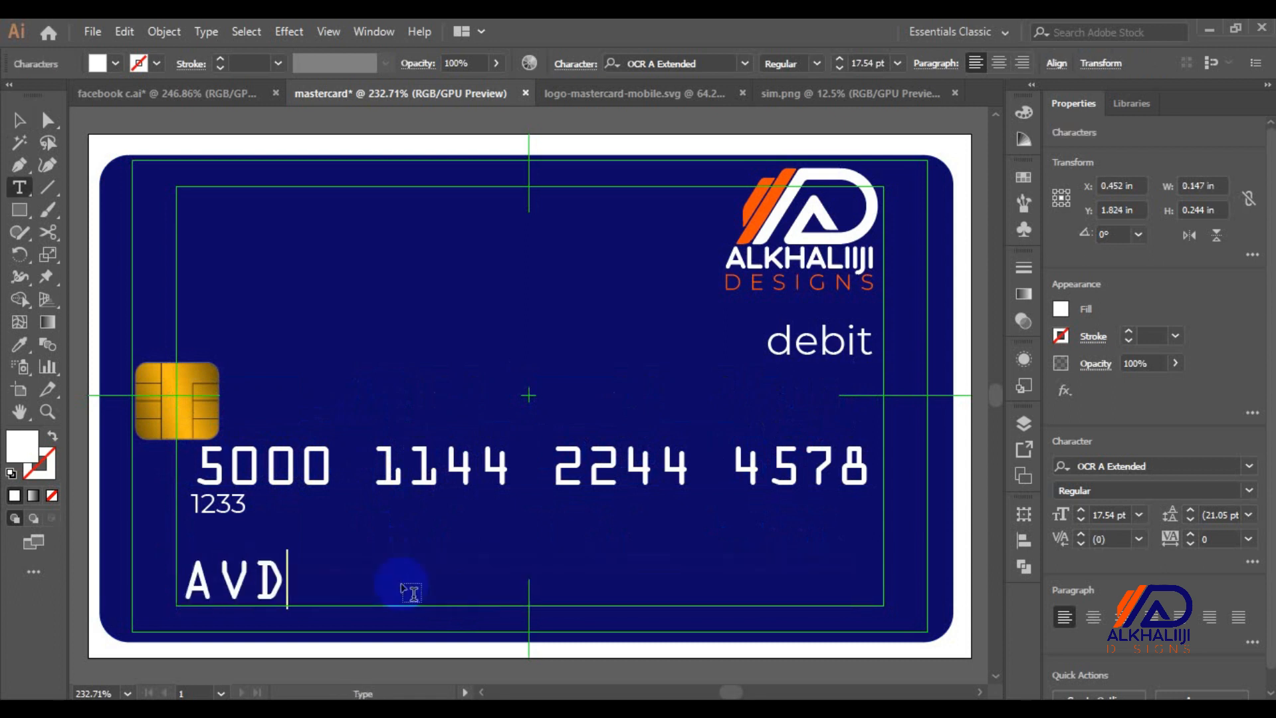
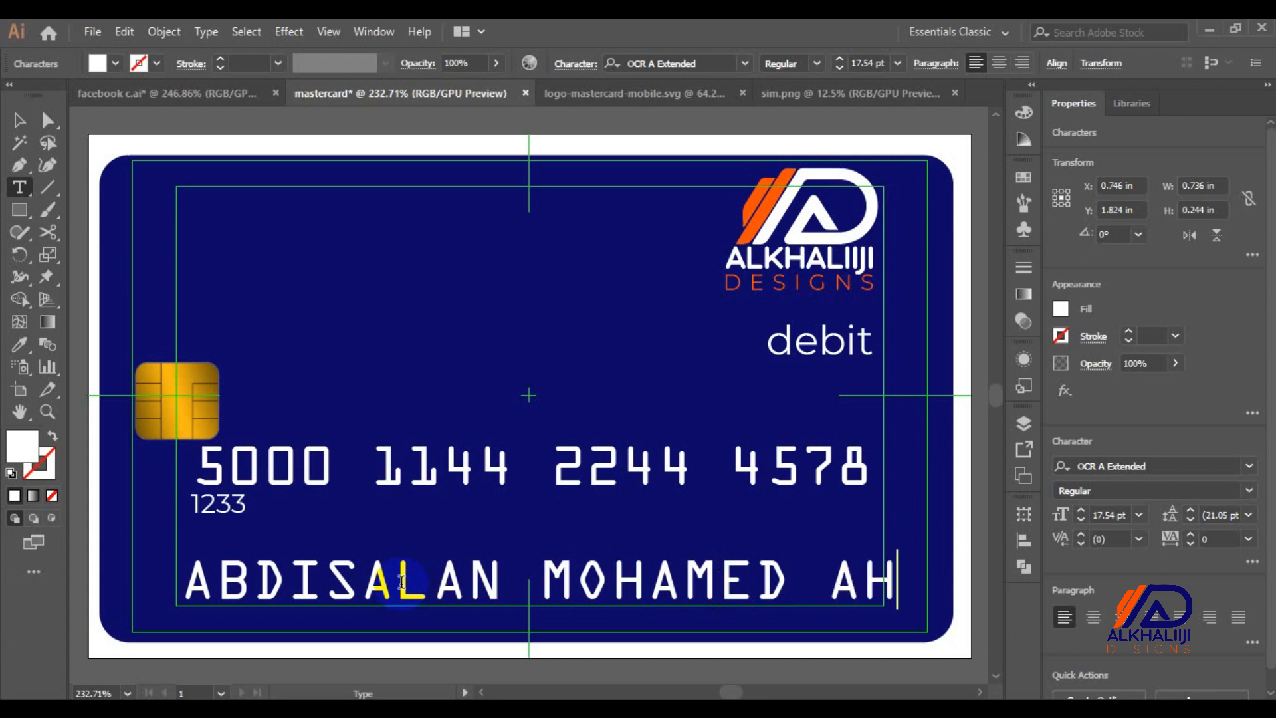
Set the cardholder name text to 10 pt
{"action": "key", "text": "ctrl+a"}
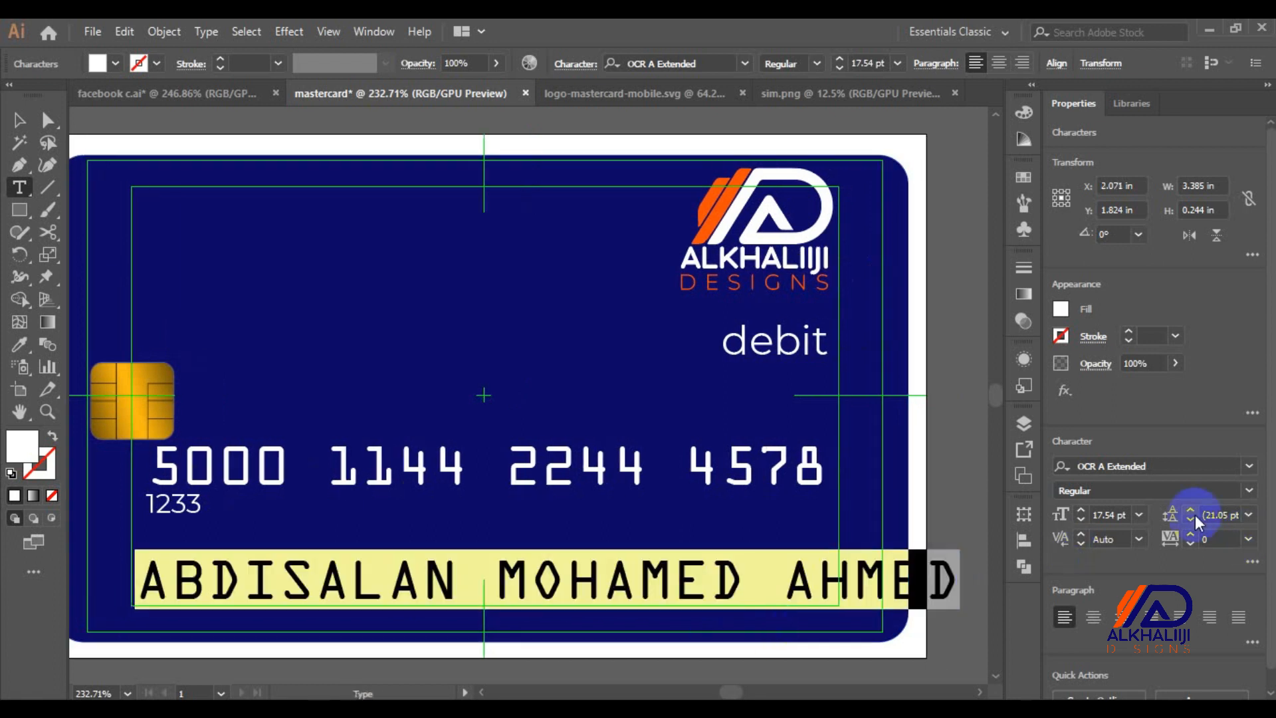
{"action": "left_click", "coordinate": [1138, 515]}
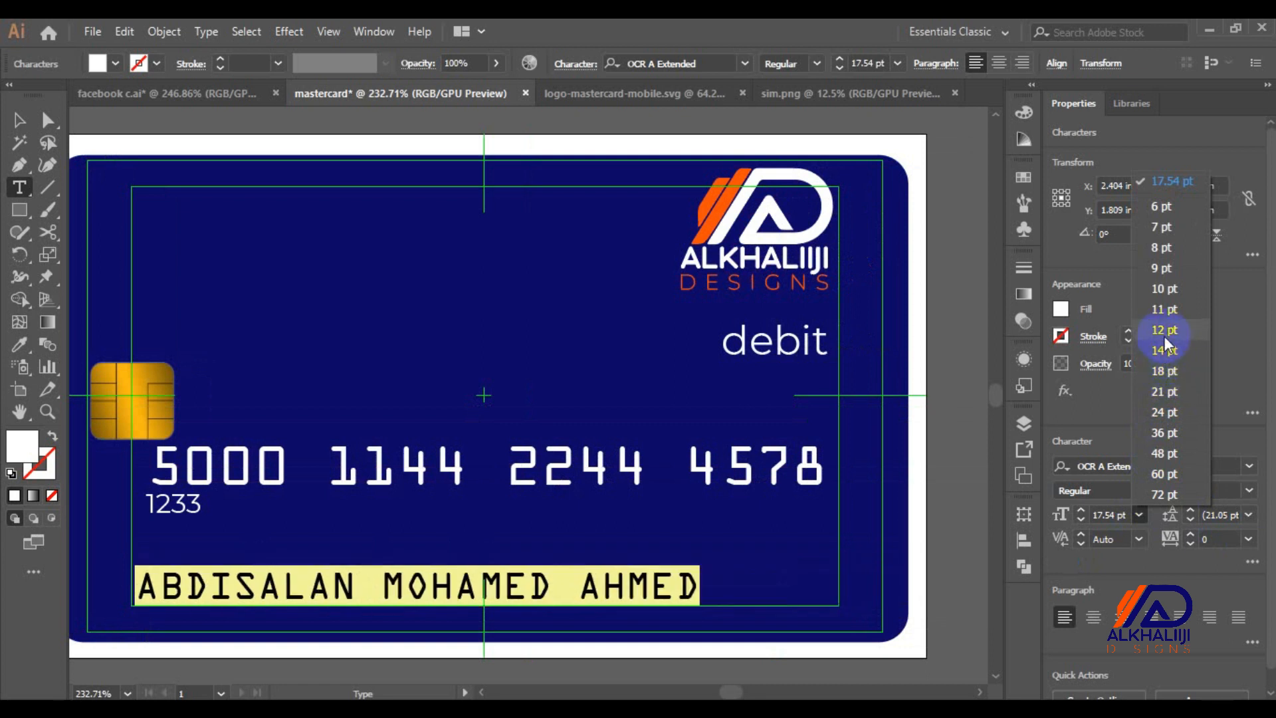
{"action": "left_click", "coordinate": [1158, 292]}
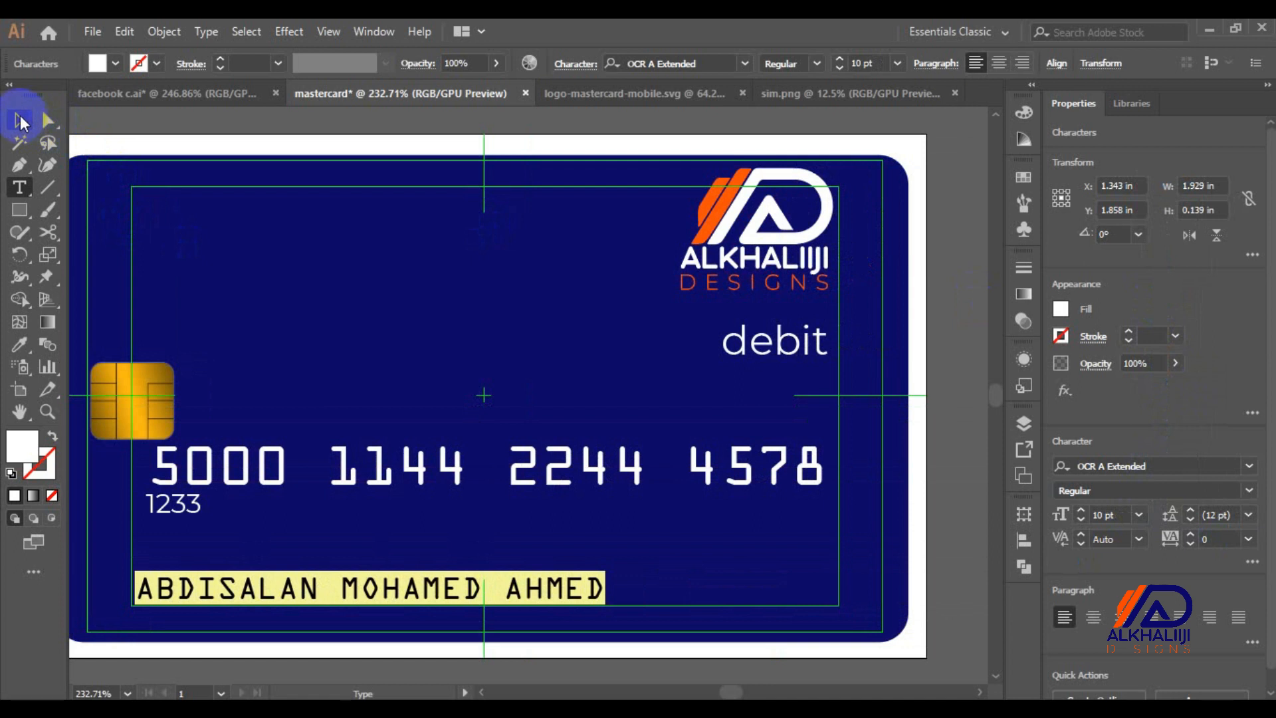
{"action": "left_click", "coordinate": [20, 121]}
Select the Mastercard logo in logo-mastercard-mobile.svg and bring it onto the card design
{"action": "left_click", "coordinate": [622, 88]}
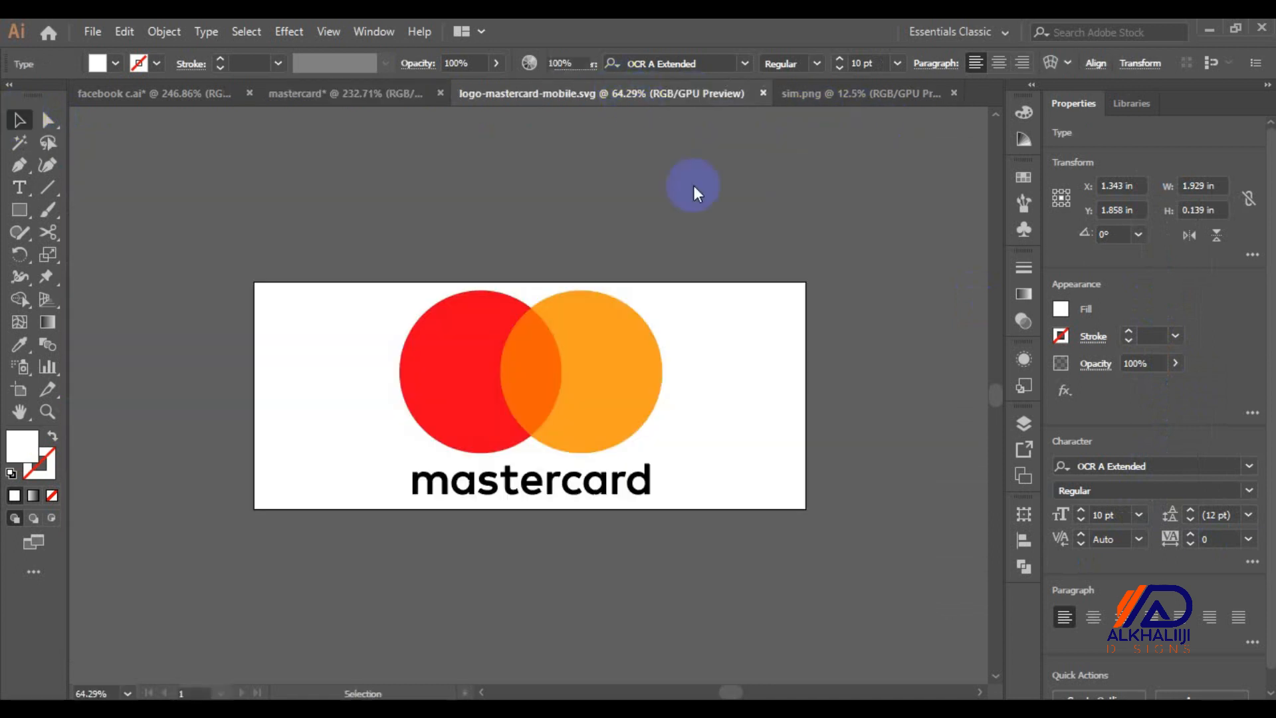
{"action": "left_click", "coordinate": [560, 349]}
{"action": "left_click_drag", "start_coordinate": [560, 349], "coordinate": [449, 255]}
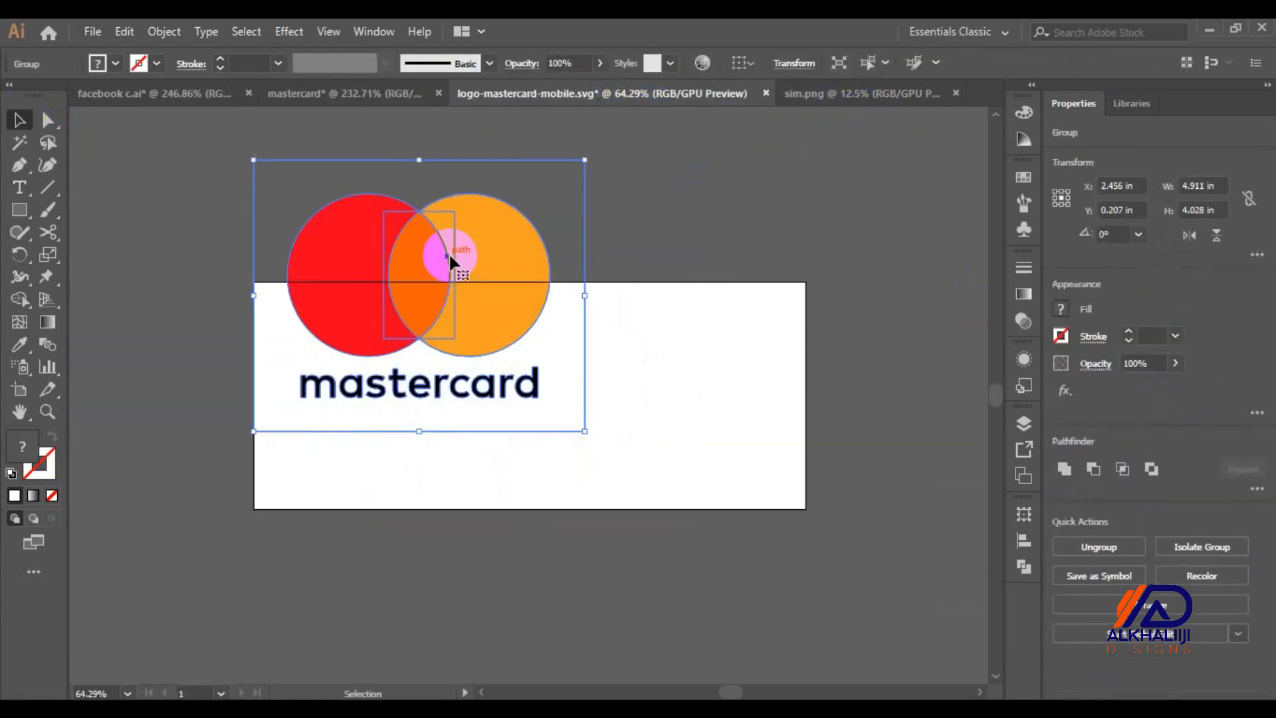
{"action": "left_click_drag", "start_coordinate": [584, 429], "coordinate": [343, 232]}
{"action": "left_click_drag", "start_coordinate": [299, 194], "coordinate": [707, 545]}
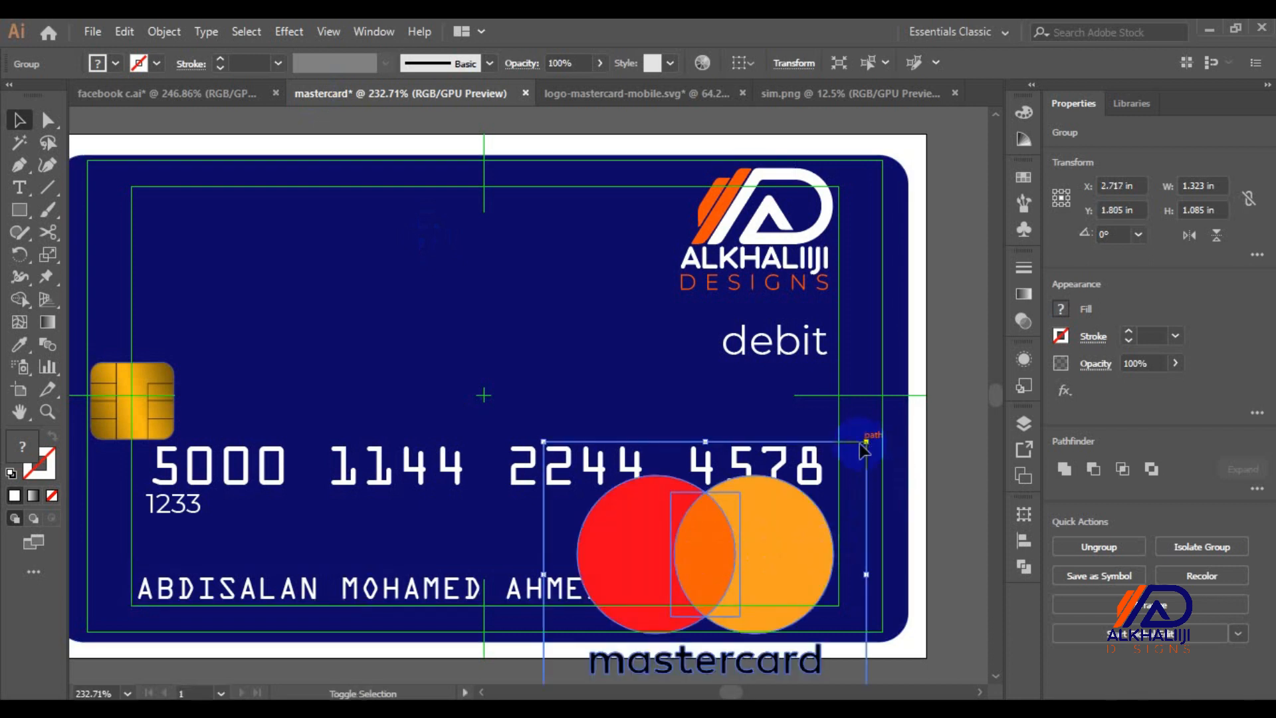
Undo the flipped enlargement and scale the logo down into the card's lower-right area
{"action": "left_click_drag", "start_coordinate": [865, 441], "coordinate": [492, 685]}
{"action": "key", "text": "ctrl+z"}
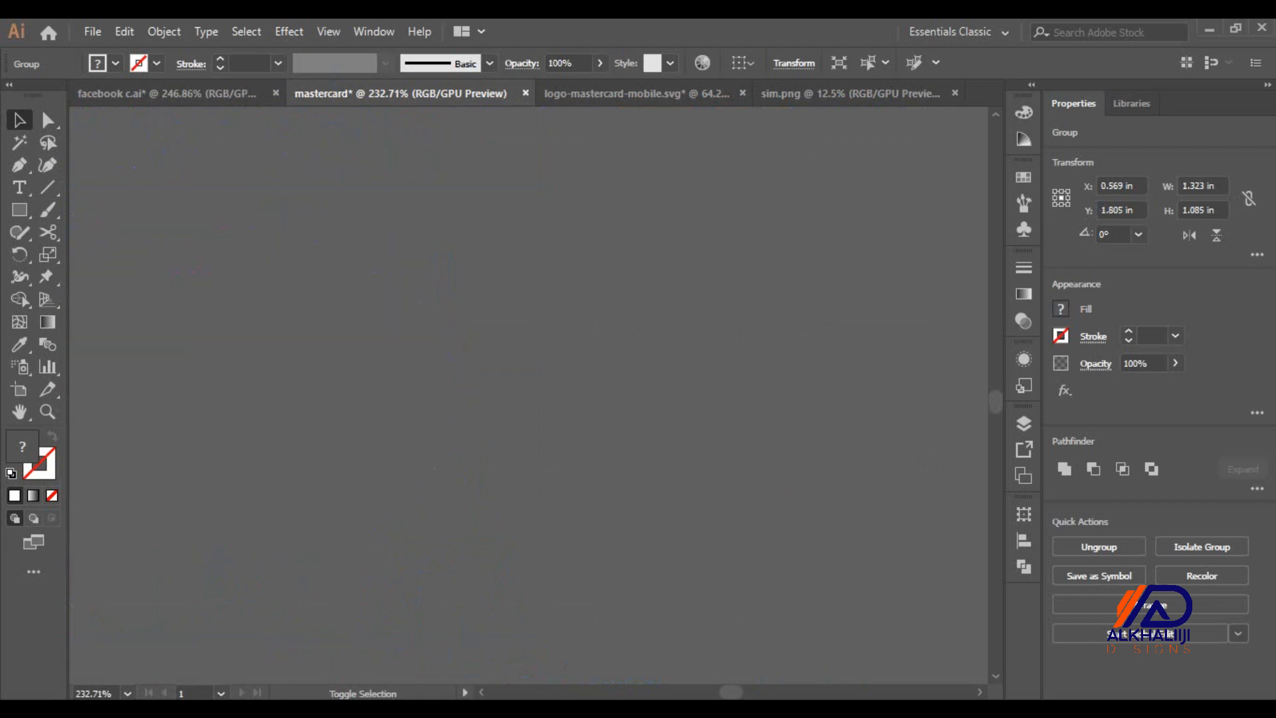
{"action": "key", "text": "ctrl+minus"}
{"action": "key", "text": "ctrl+minus"}
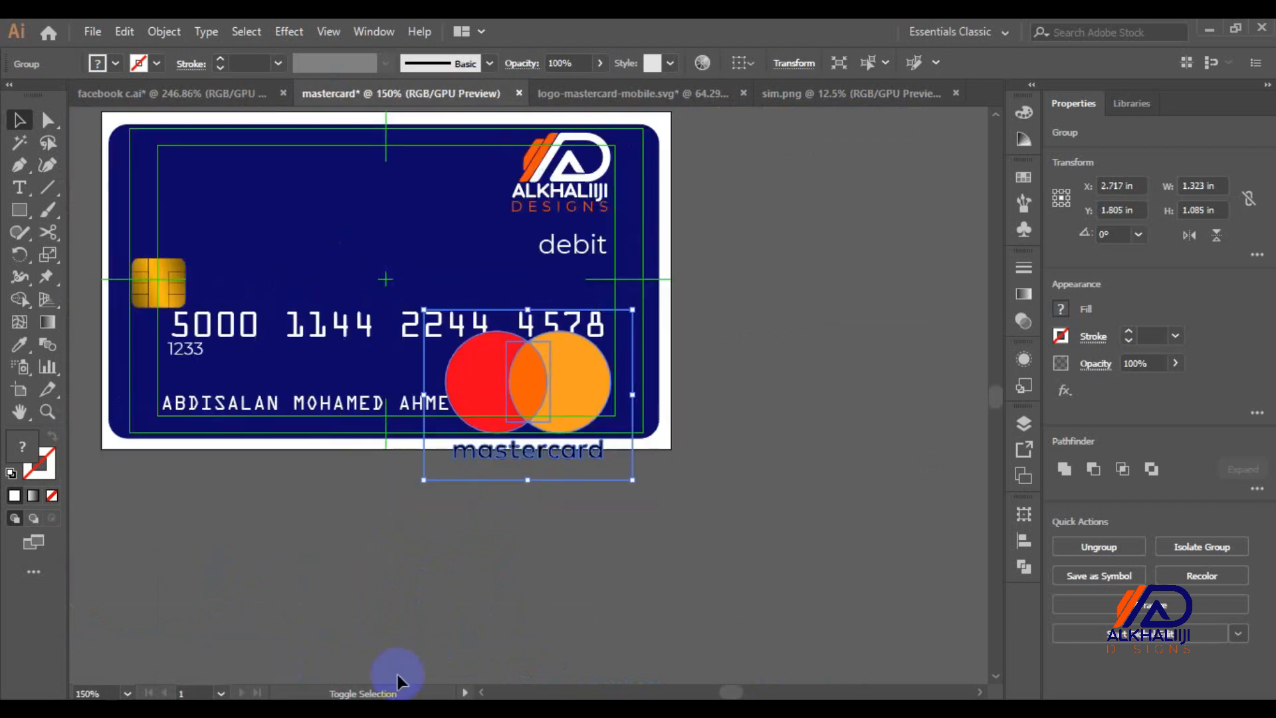
{"action": "left_click_drag", "start_coordinate": [632, 480], "coordinate": [528, 396]}
{"action": "left_click_drag", "start_coordinate": [472, 341], "coordinate": [552, 376]}
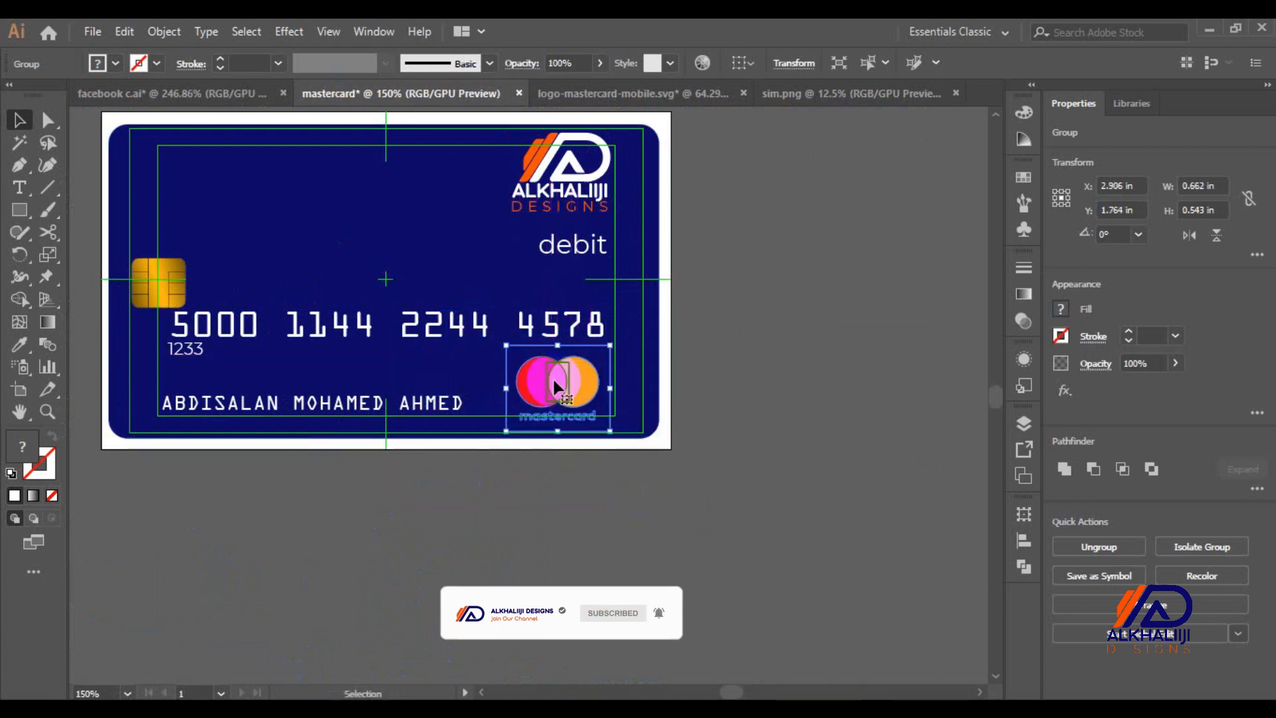
{"action": "scroll", "coordinate": [552, 376], "scroll_direction": "up", "scroll_amount": 2}
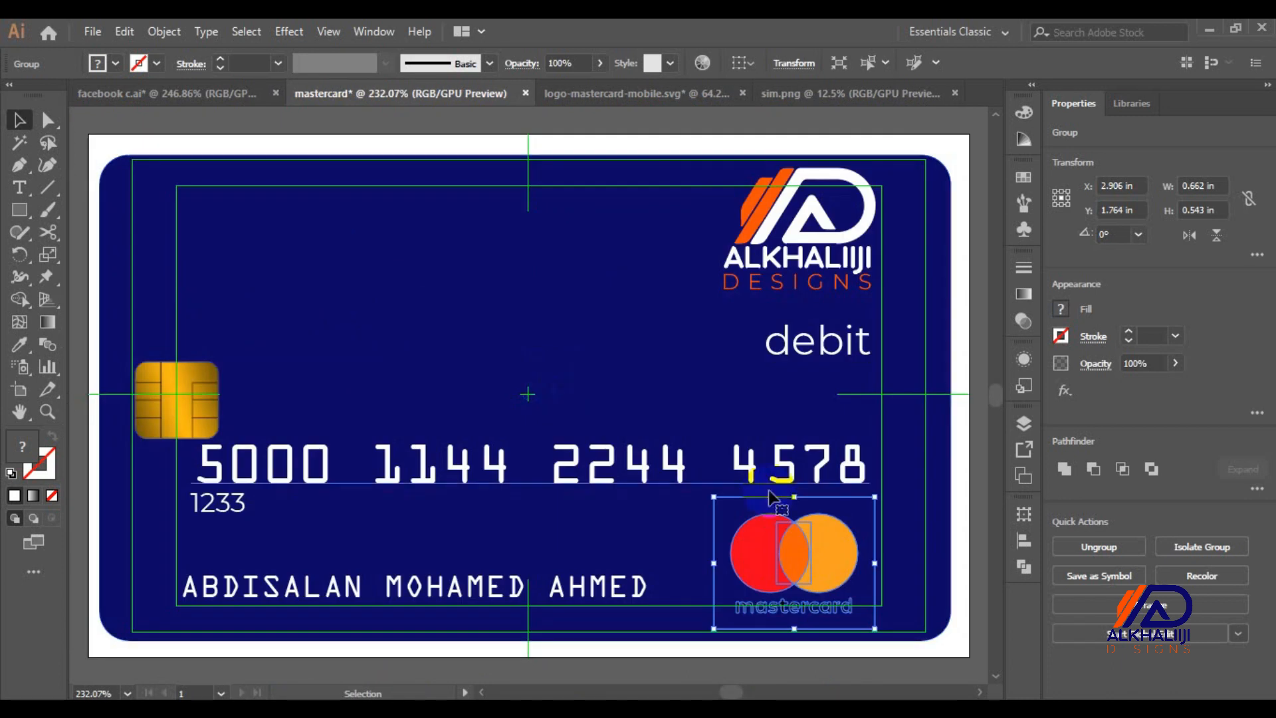
Shift the cardholder name right and nudge the Mastercard logo slightly left
{"action": "left_click", "coordinate": [582, 593]}
{"action": "left_click_drag", "start_coordinate": [582, 593], "coordinate": [630, 593]}
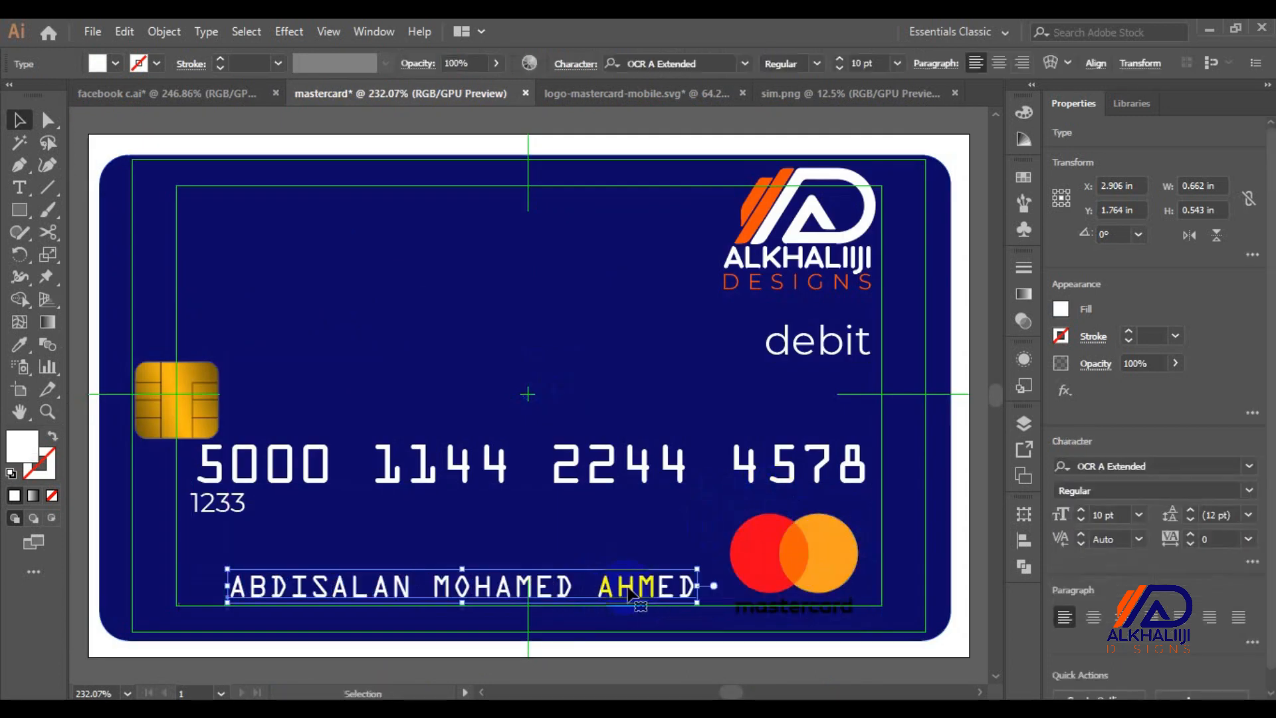
{"action": "double_click", "coordinate": [771, 609]}
{"action": "left_click", "coordinate": [770, 608]}
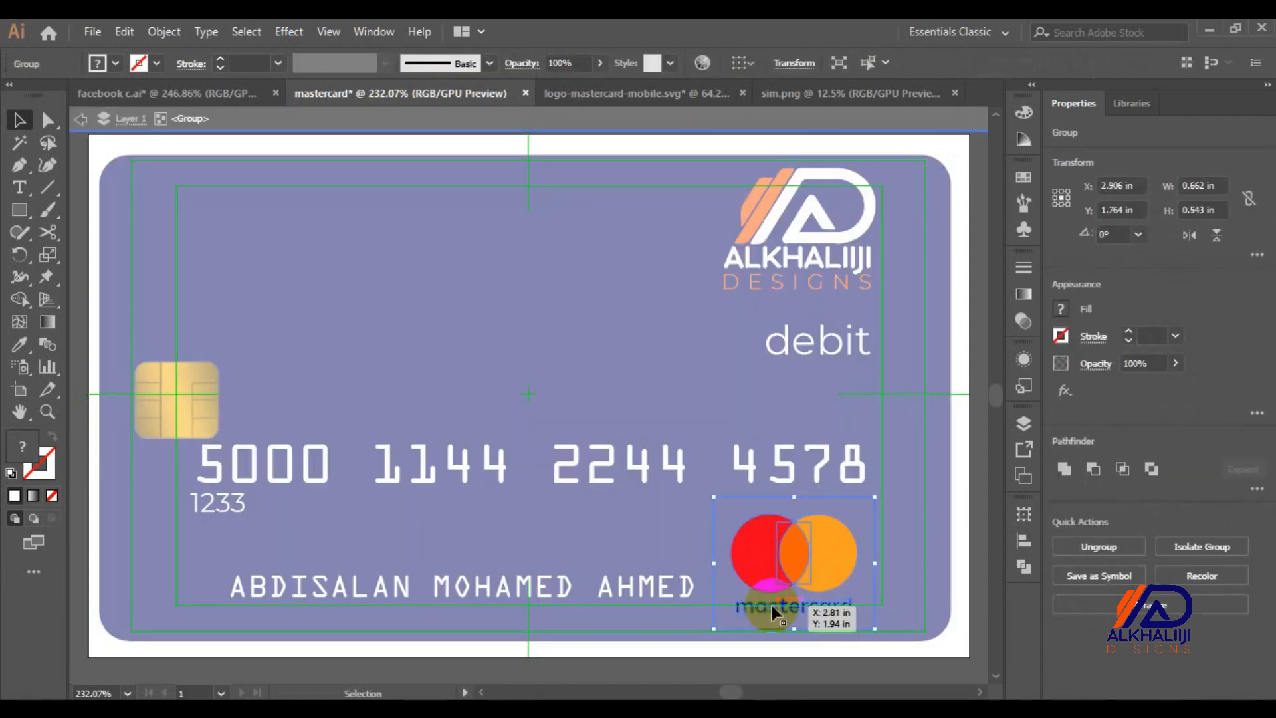
{"action": "key", "text": "Escape"}
{"action": "key", "text": "Left"}
{"action": "key", "text": "ctrl+minus"}
{"action": "key", "text": "ctrl+minus"}
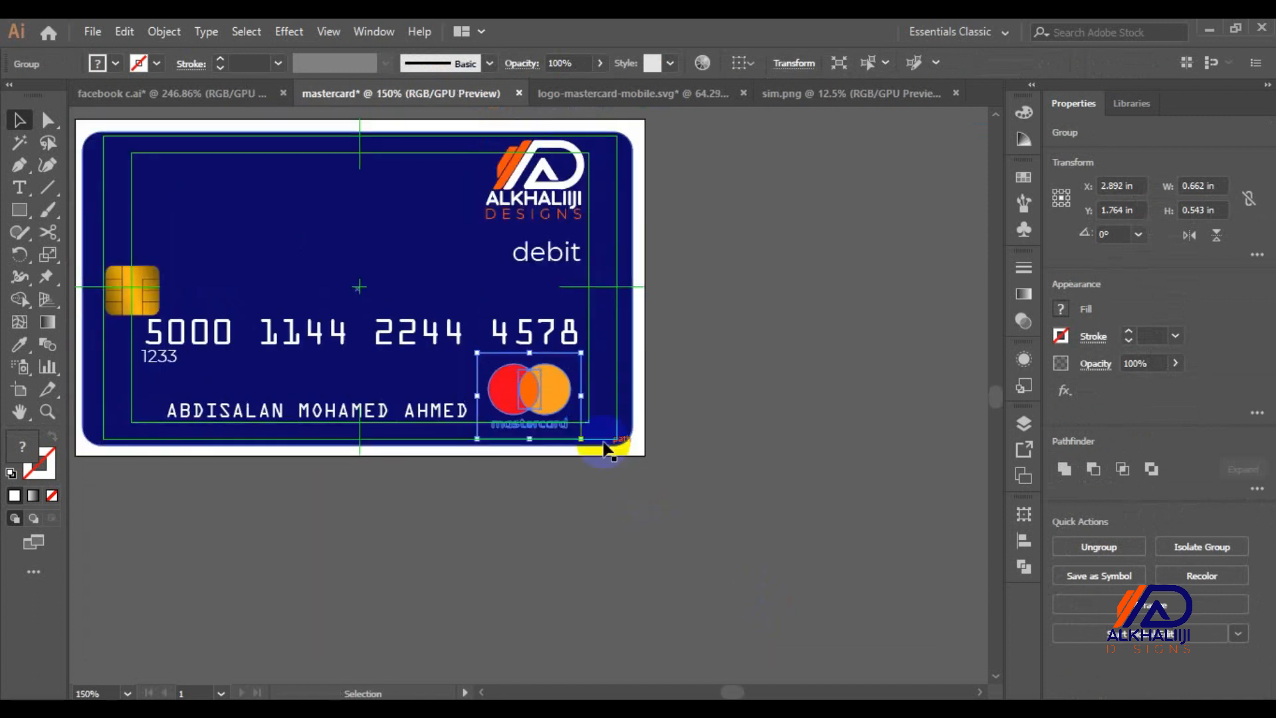
Move the Mastercard logo off the card and ungroup its parts
{"action": "left_click_drag", "start_coordinate": [543, 380], "coordinate": [726, 477]}
{"action": "right_click", "coordinate": [727, 477]}
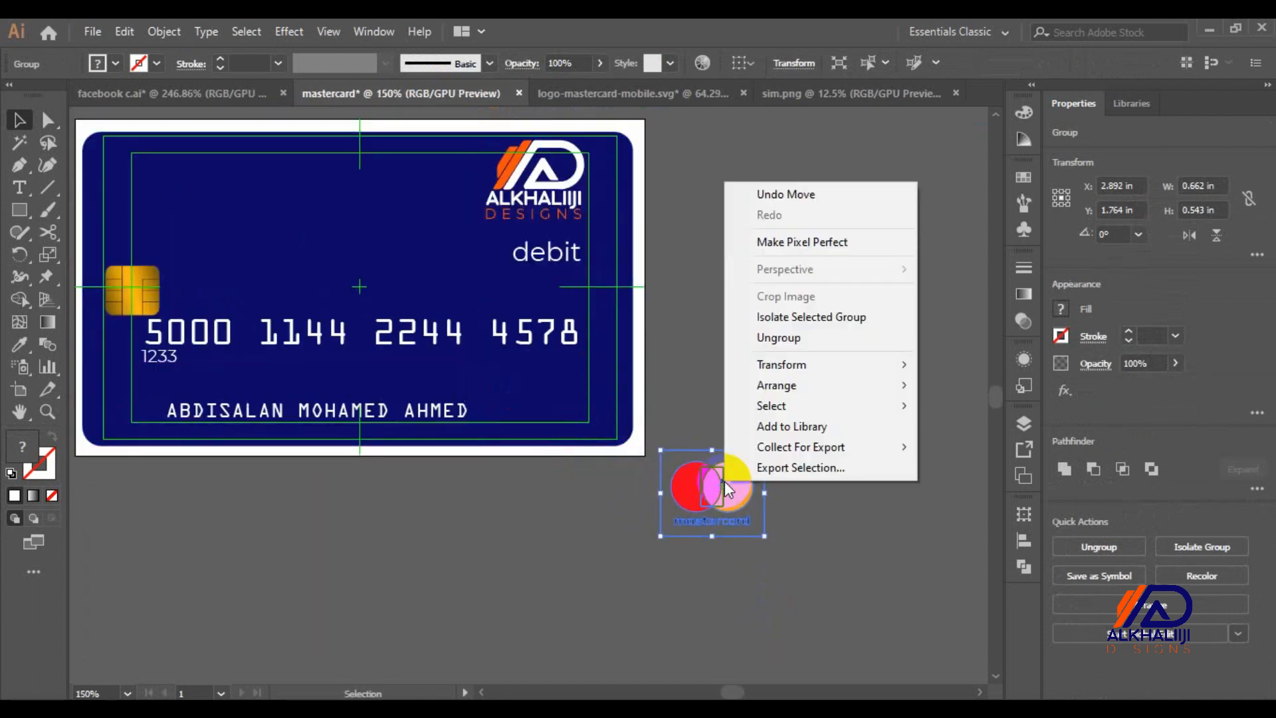
{"action": "left_click", "coordinate": [786, 340]}
{"action": "left_click", "coordinate": [792, 515]}
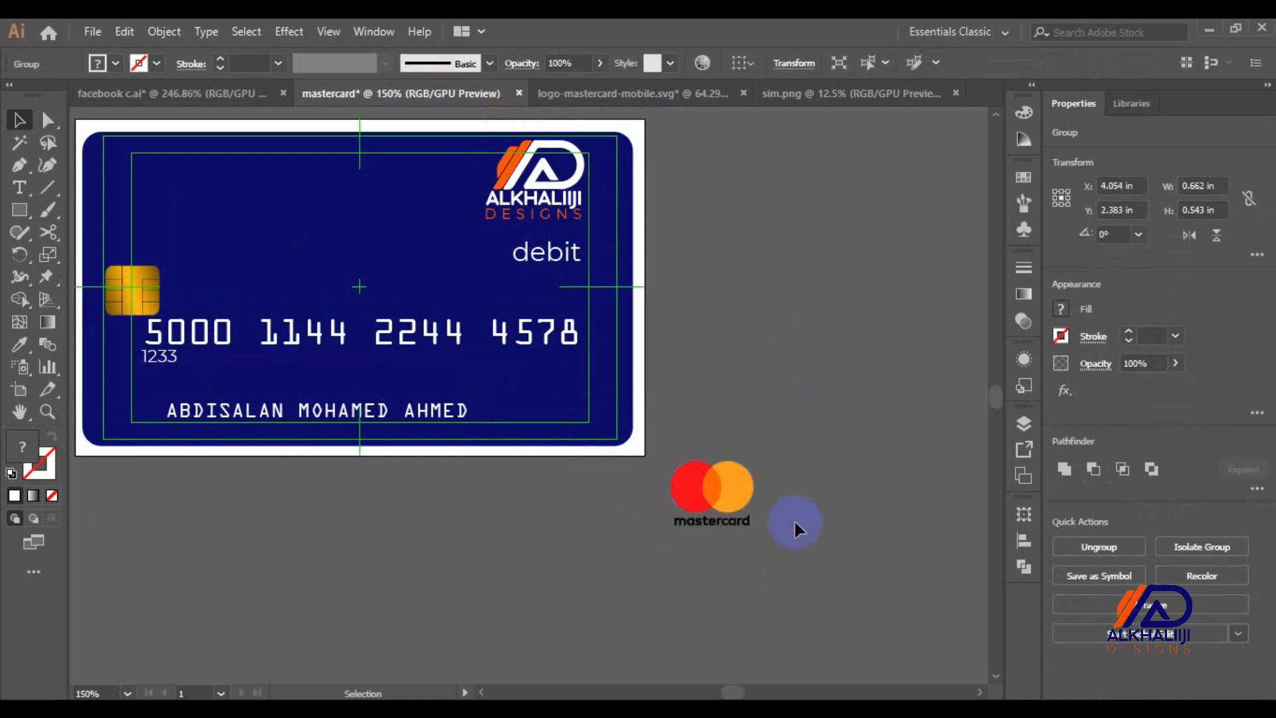
{"action": "left_click", "coordinate": [659, 528]}
{"action": "key", "text": "Delete"}
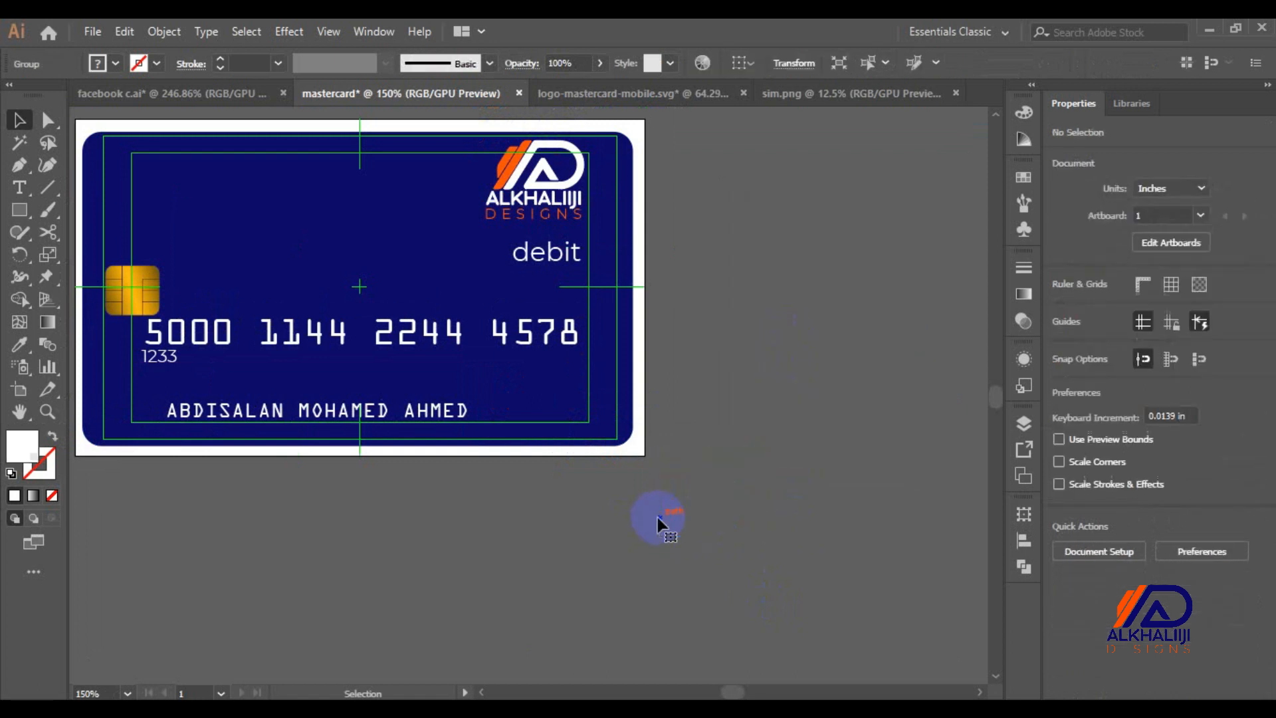
{"action": "key", "text": "ctrl+z"}
{"action": "right_click", "coordinate": [658, 517]}
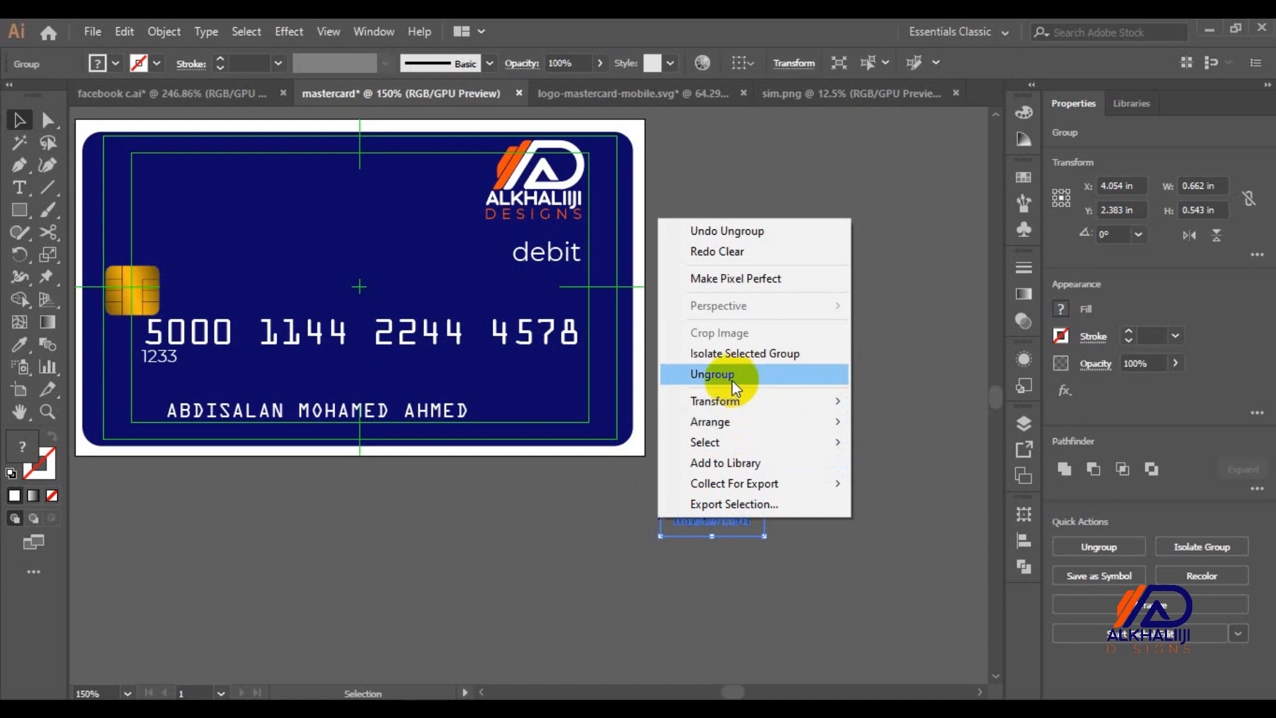
{"action": "left_click", "coordinate": [729, 376]}
{"action": "left_click", "coordinate": [786, 548]}
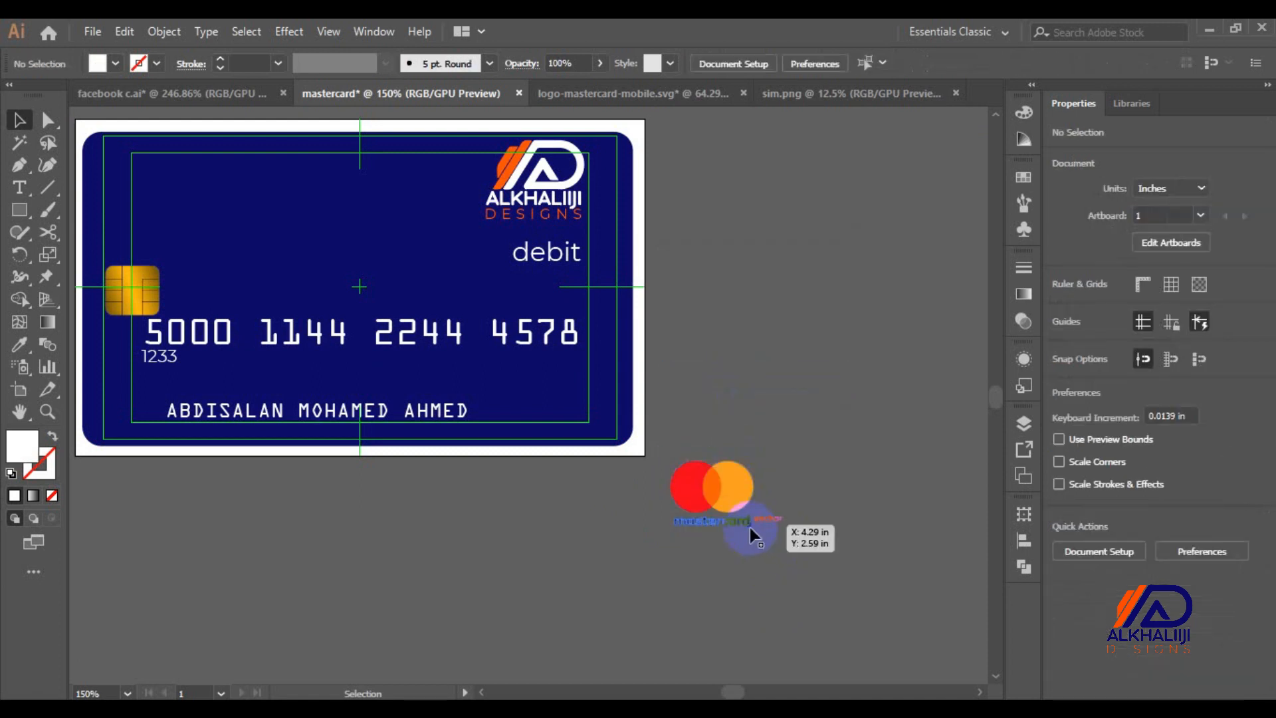
Give the mastercard wordmark the card border's white
{"action": "left_click", "coordinate": [750, 528]}
{"action": "key", "text": "i"}
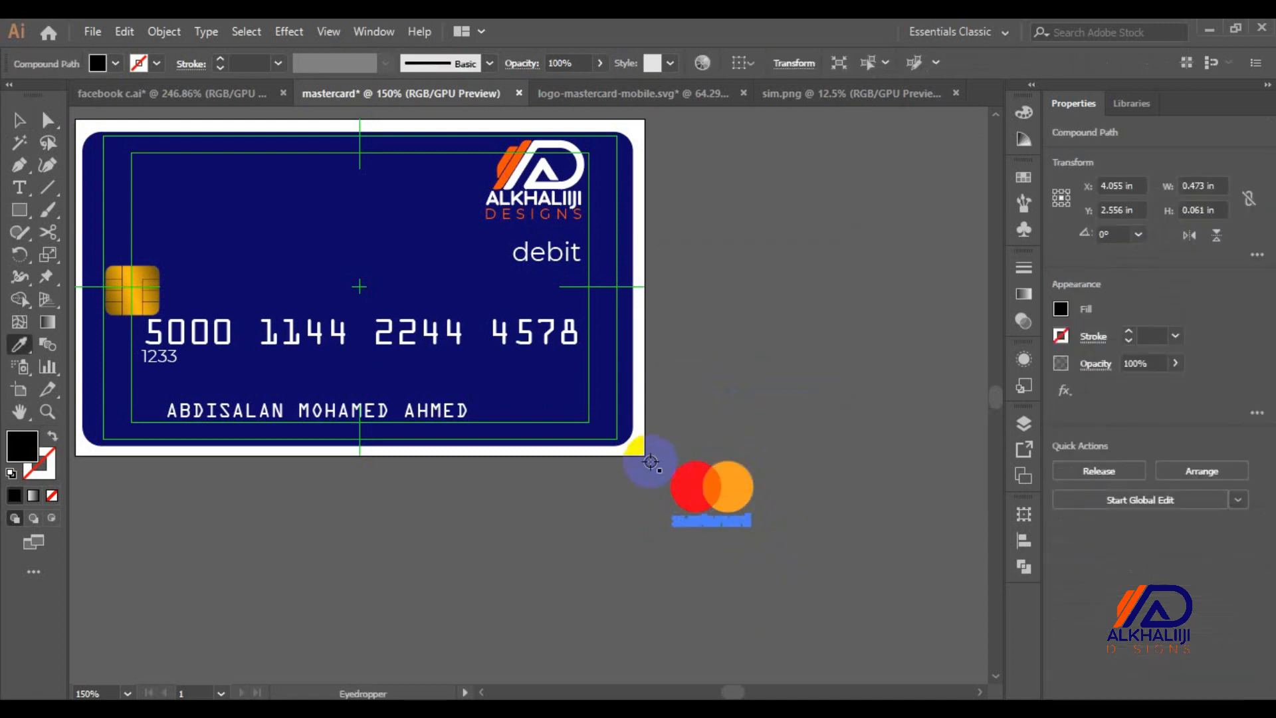
{"action": "left_click", "coordinate": [639, 449]}
{"action": "key", "text": "v"}
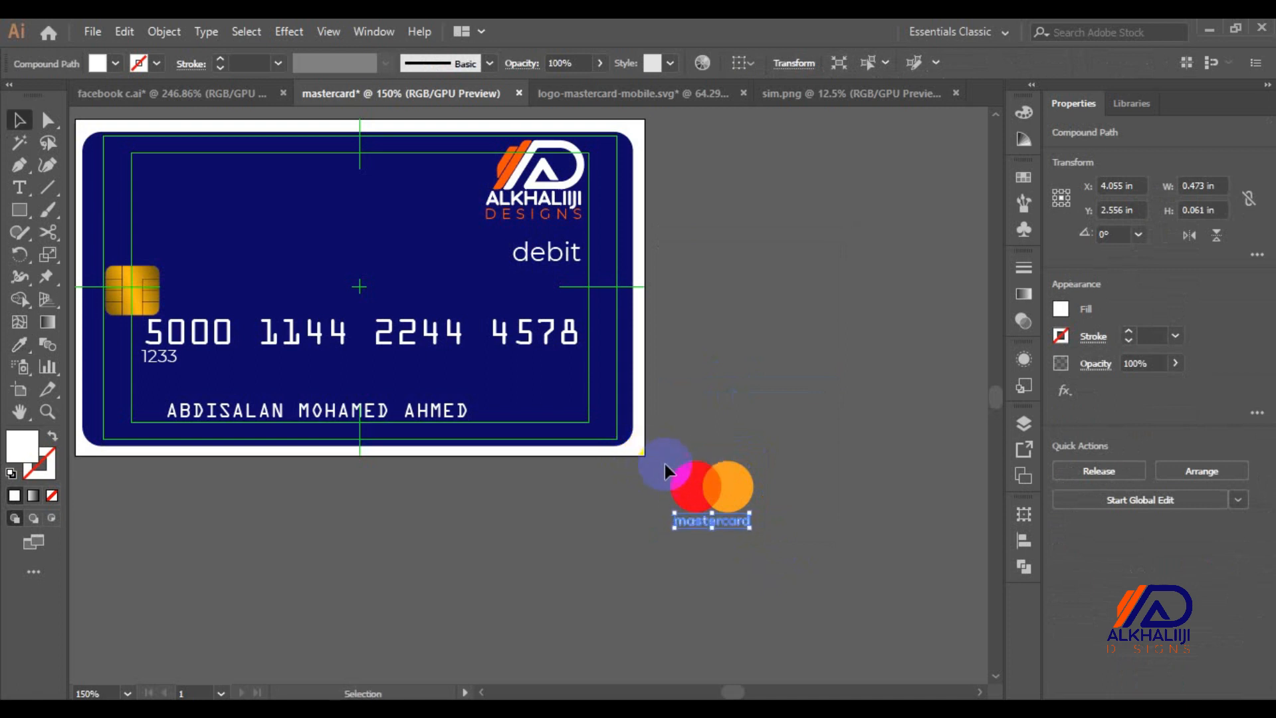
{"action": "left_click", "coordinate": [668, 458]}
Regroup the logo parts and tuck the logo into the card's lower-right corner
{"action": "left_click_drag", "start_coordinate": [661, 441], "coordinate": [814, 601]}
{"action": "key", "text": "ctrl+g"}
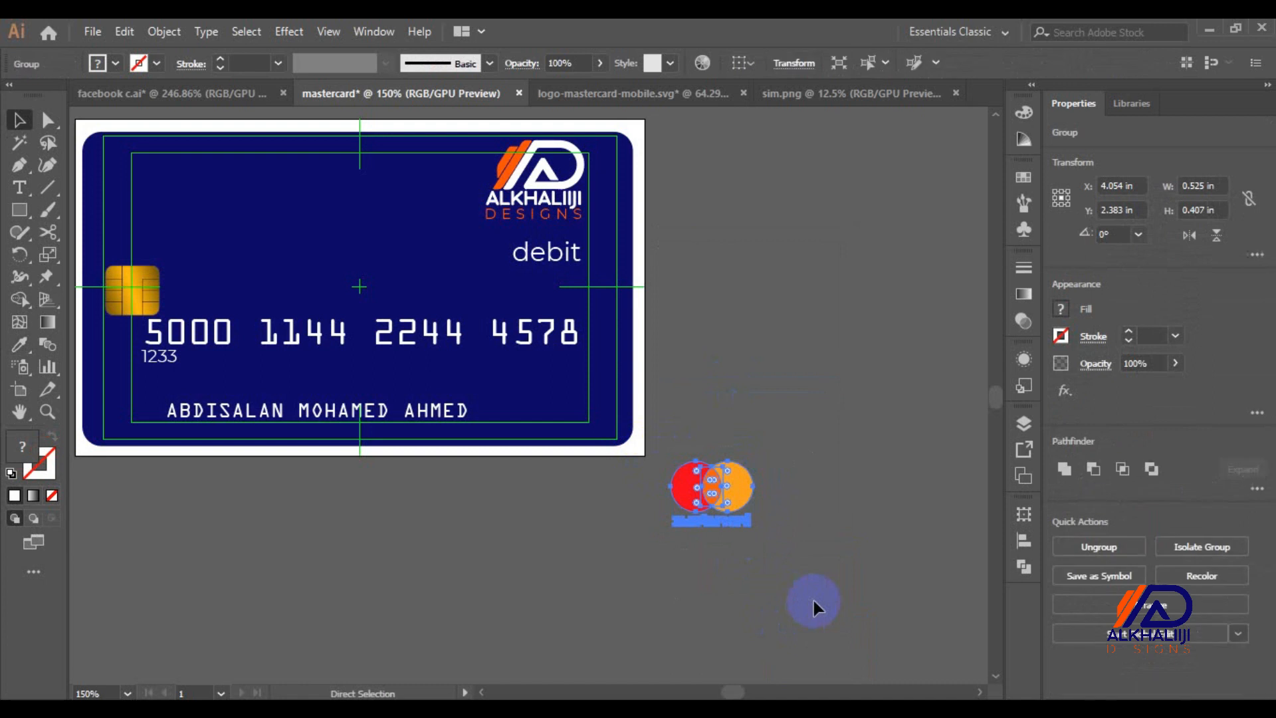
{"action": "left_click_drag", "start_coordinate": [723, 507], "coordinate": [544, 410]}
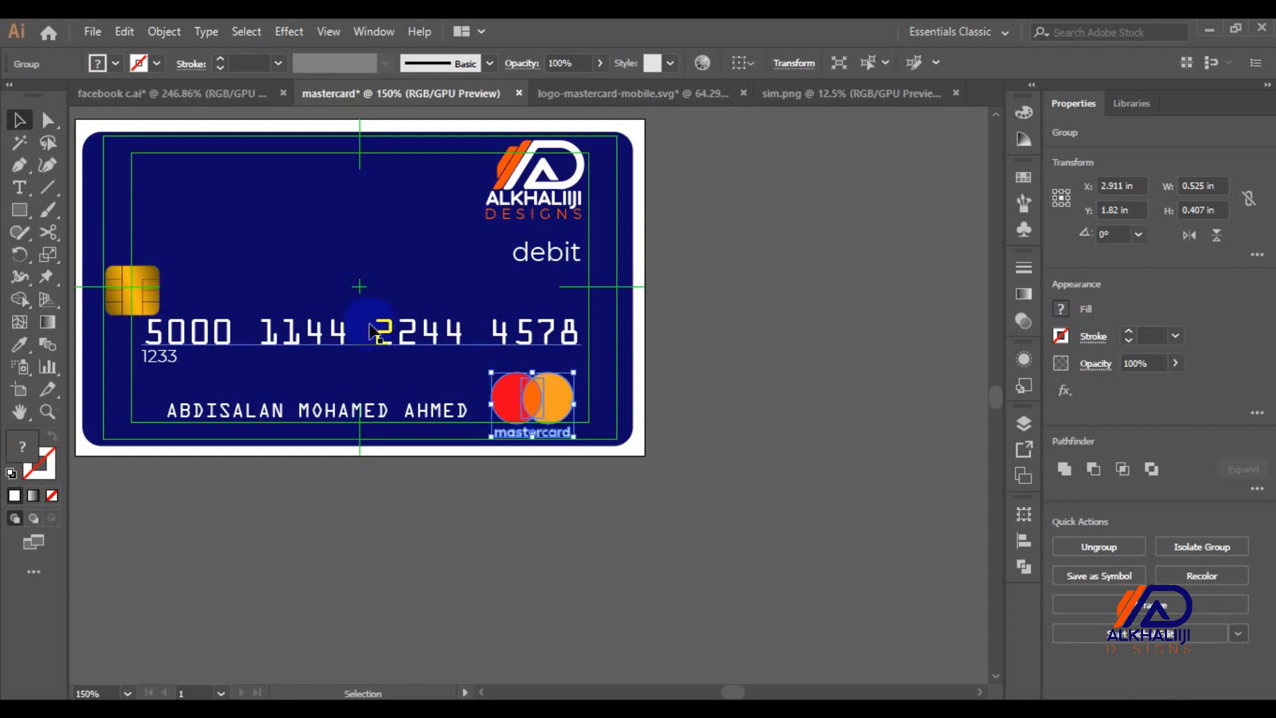
{"action": "left_click_drag", "start_coordinate": [540, 397], "coordinate": [578, 412]}
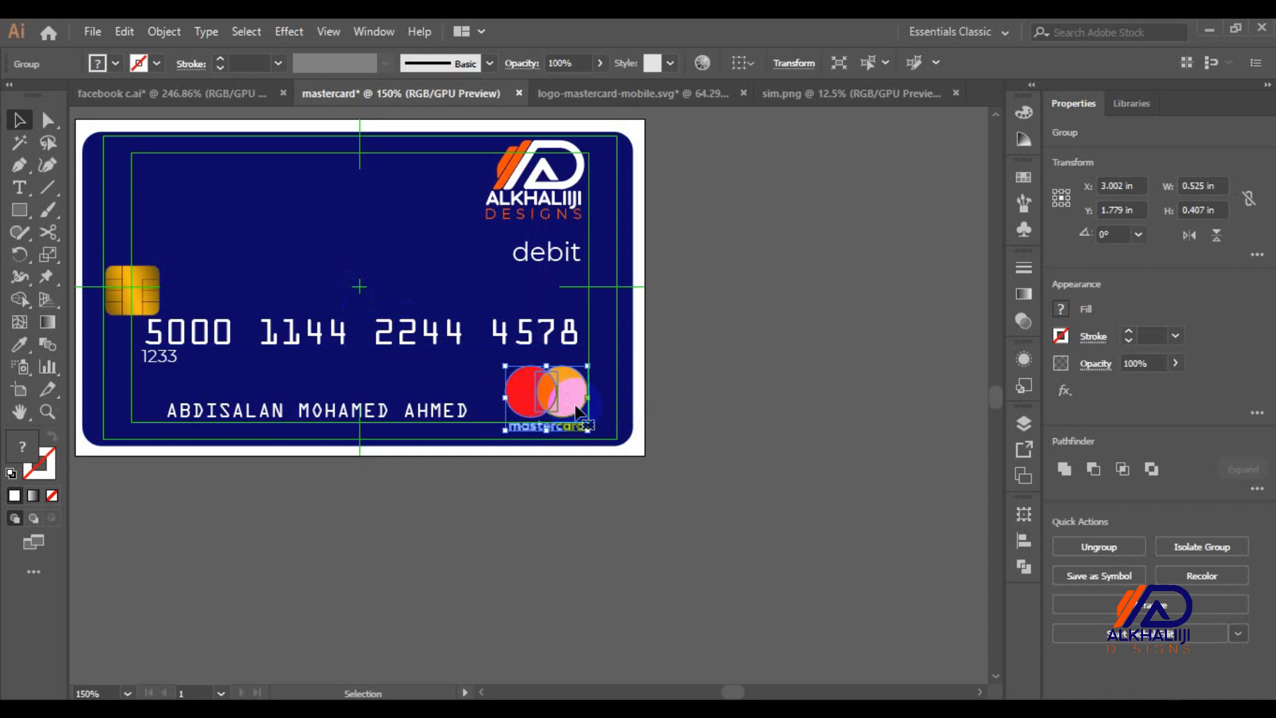
{"action": "left_click", "coordinate": [668, 434]}
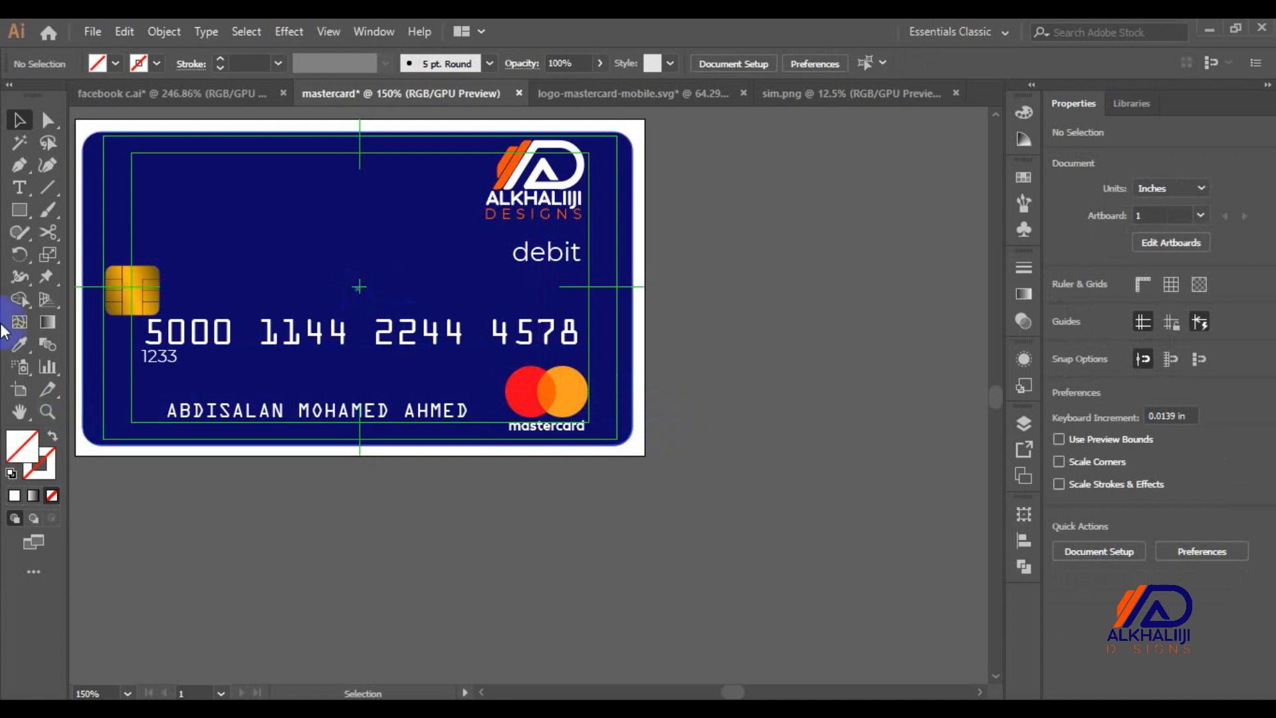
Add a 'VALID DATE 23/22' text line above the cardholder name
{"action": "left_click", "coordinate": [18, 189]}
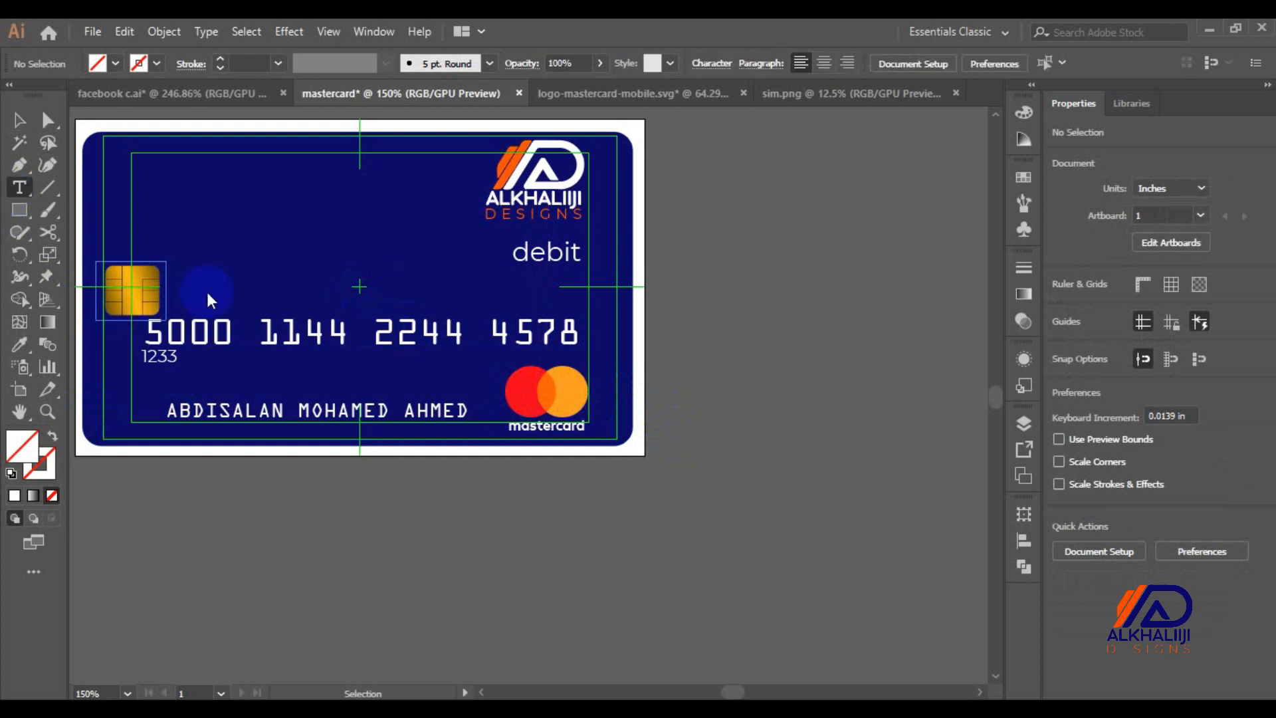
{"action": "left_click", "coordinate": [241, 381]}
{"action": "key", "text": "BackSpace"}
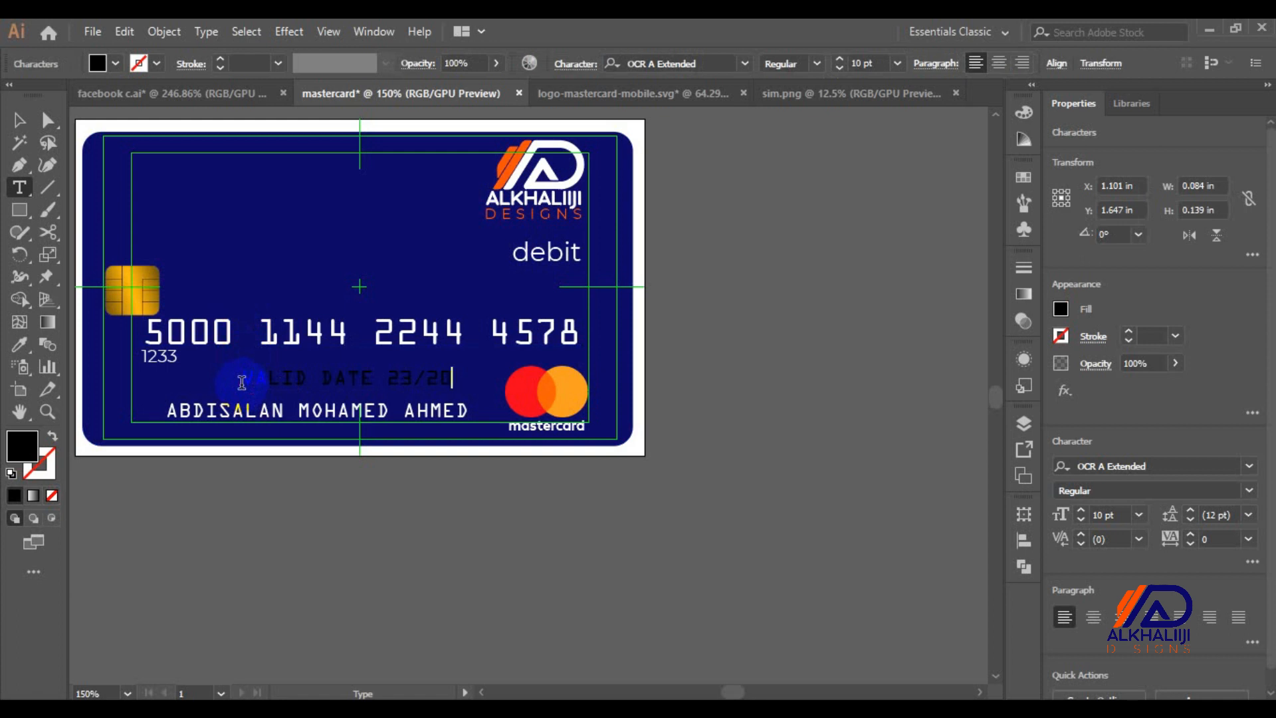
{"action": "left_click", "coordinate": [100, 171]}
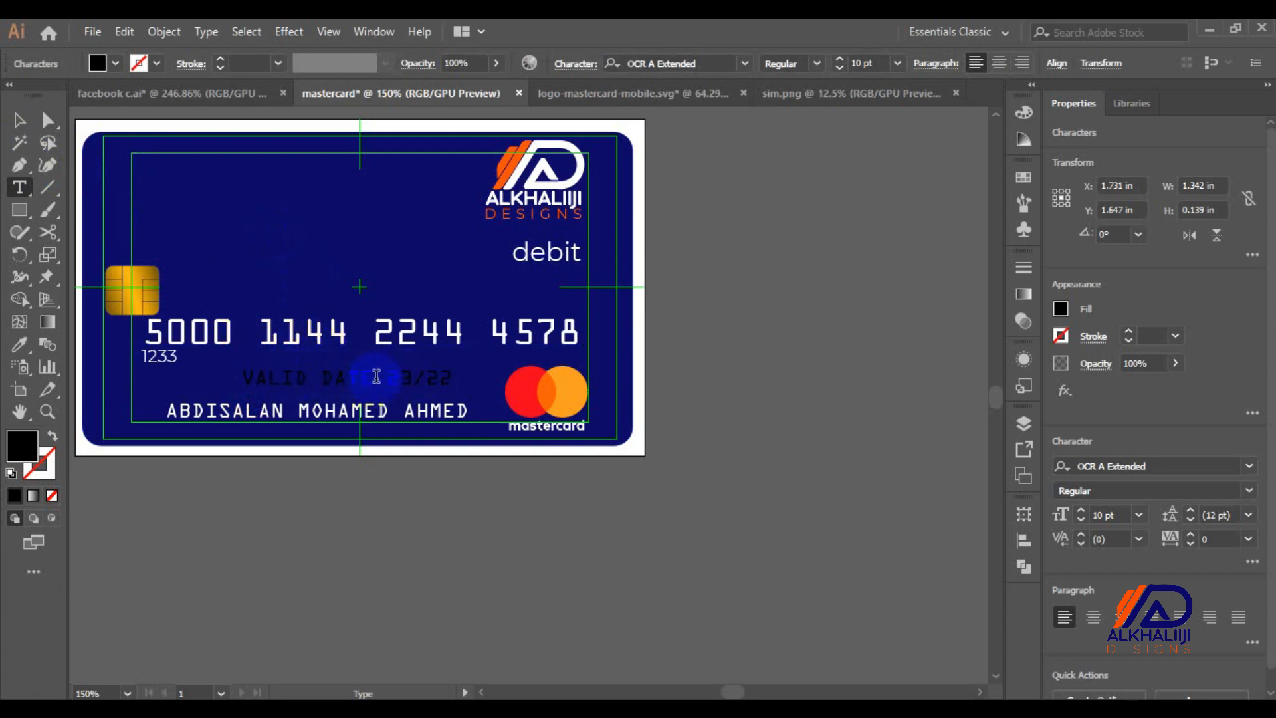
Sample the card border's white onto the VALID DATE text
{"action": "left_click", "coordinate": [20, 119]}
{"action": "key", "text": "i"}
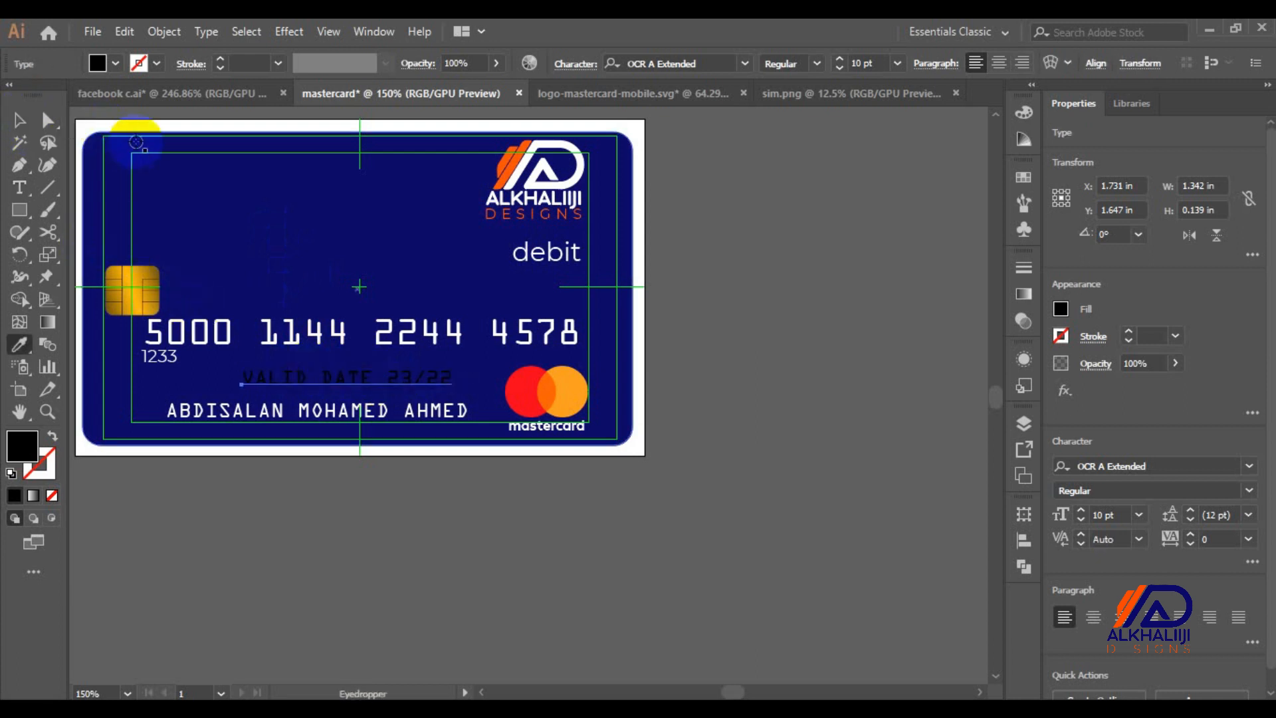
{"action": "left_click", "coordinate": [157, 122]}
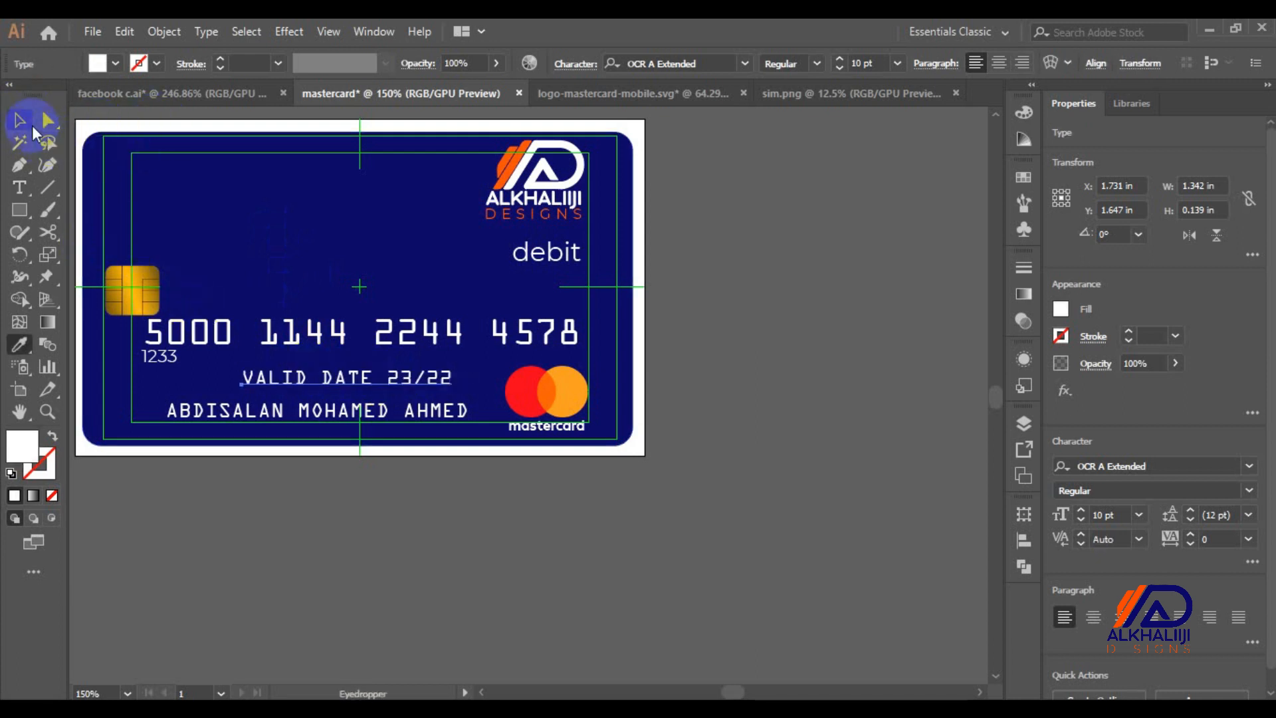
{"action": "left_click", "coordinate": [20, 120]}
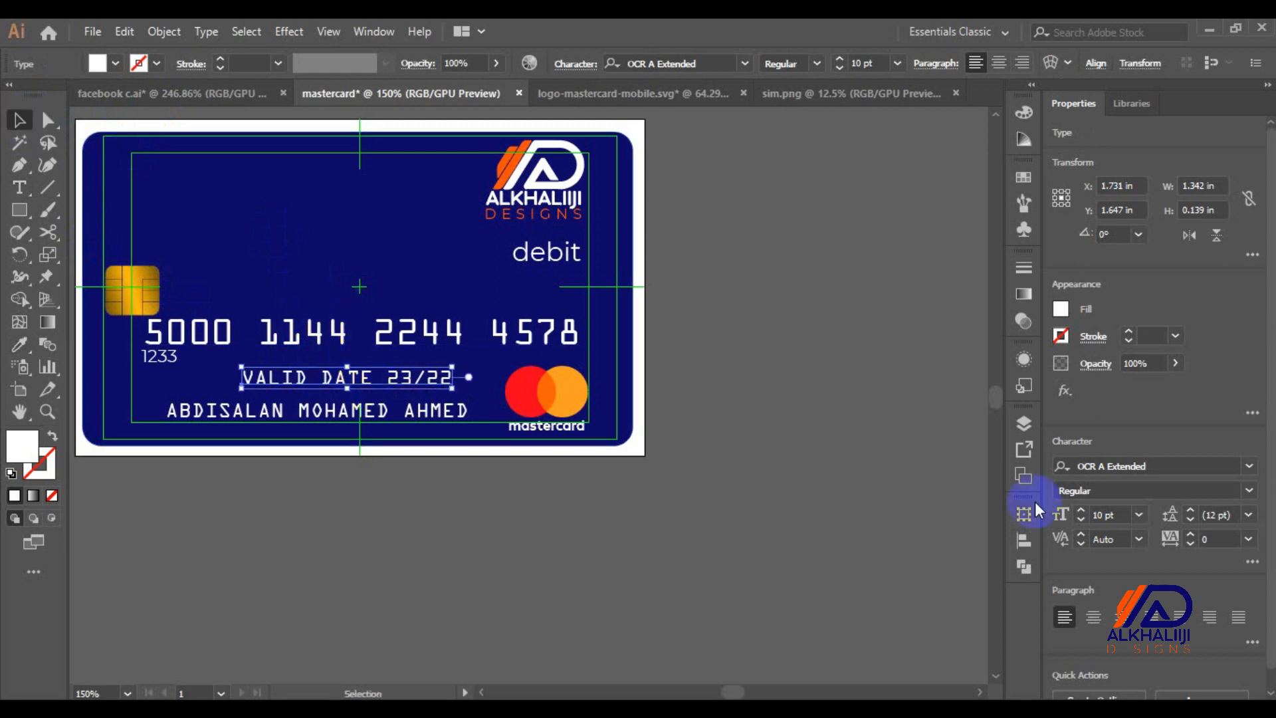
Set the validity-date line to 8 pt and nudge it right toward the Mastercard logo
{"action": "left_click", "coordinate": [1140, 513]}
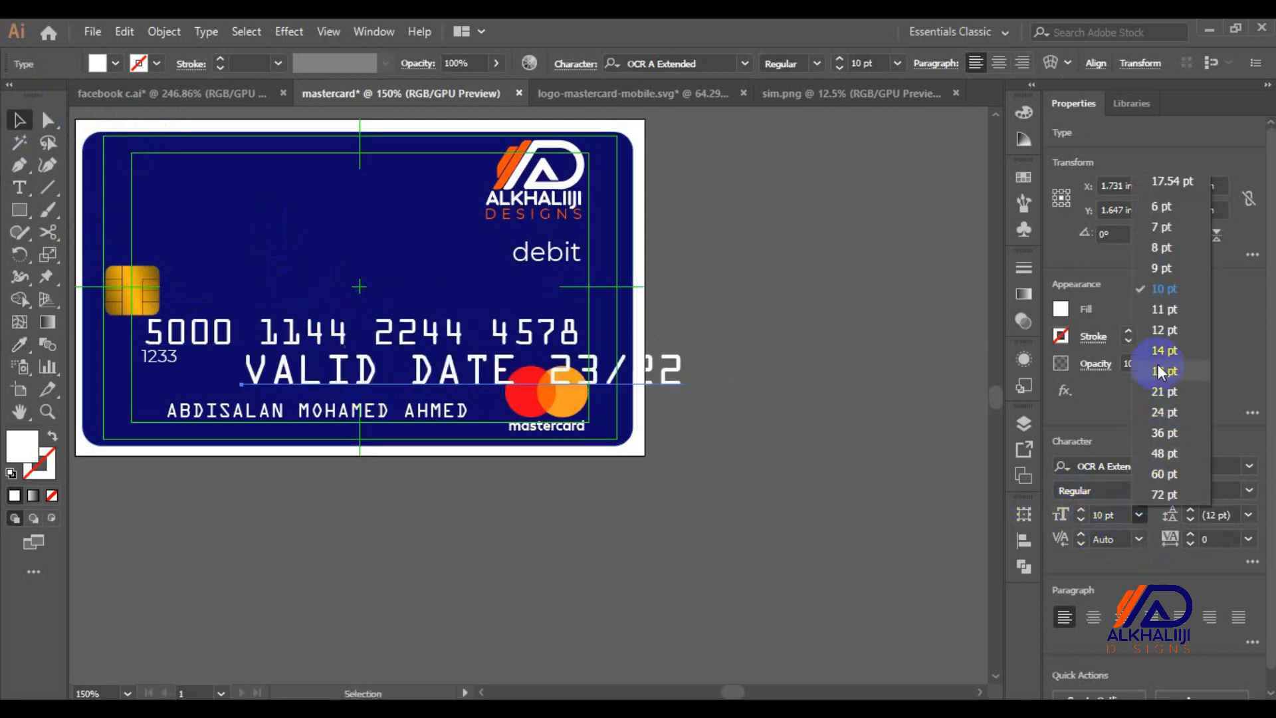
{"action": "left_click", "coordinate": [1149, 250]}
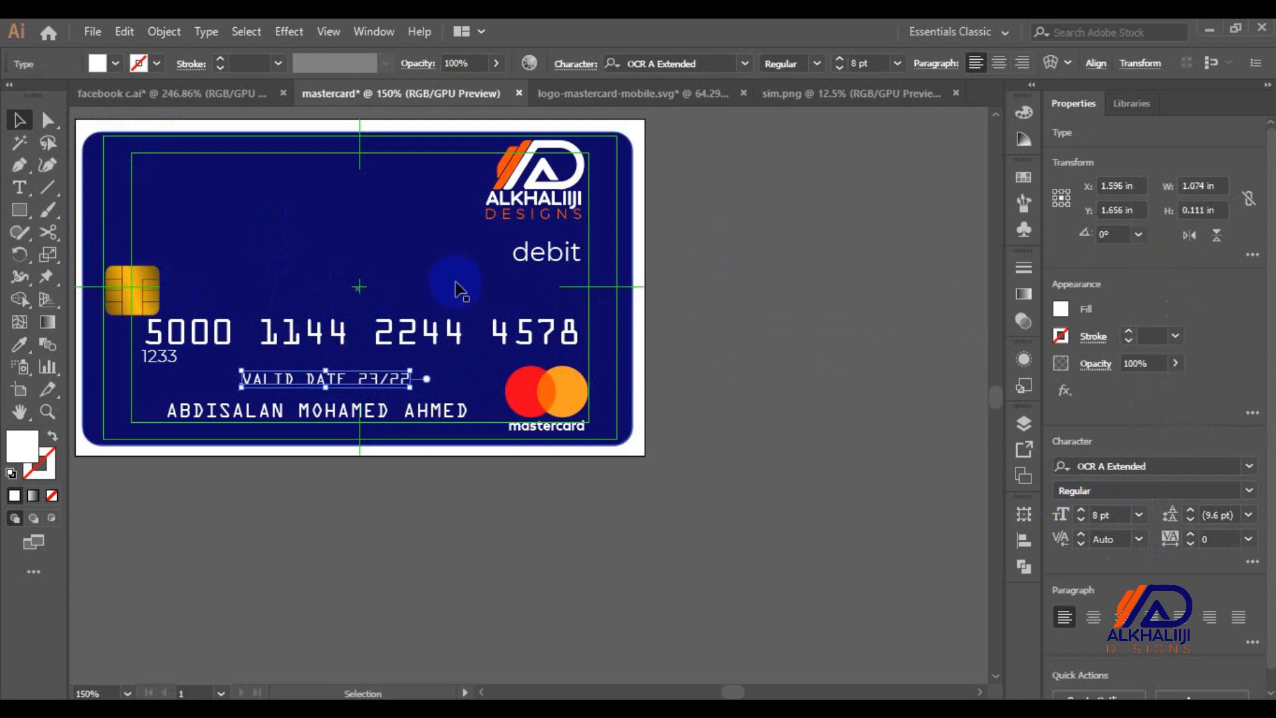
{"action": "double_click", "coordinate": [349, 382]}
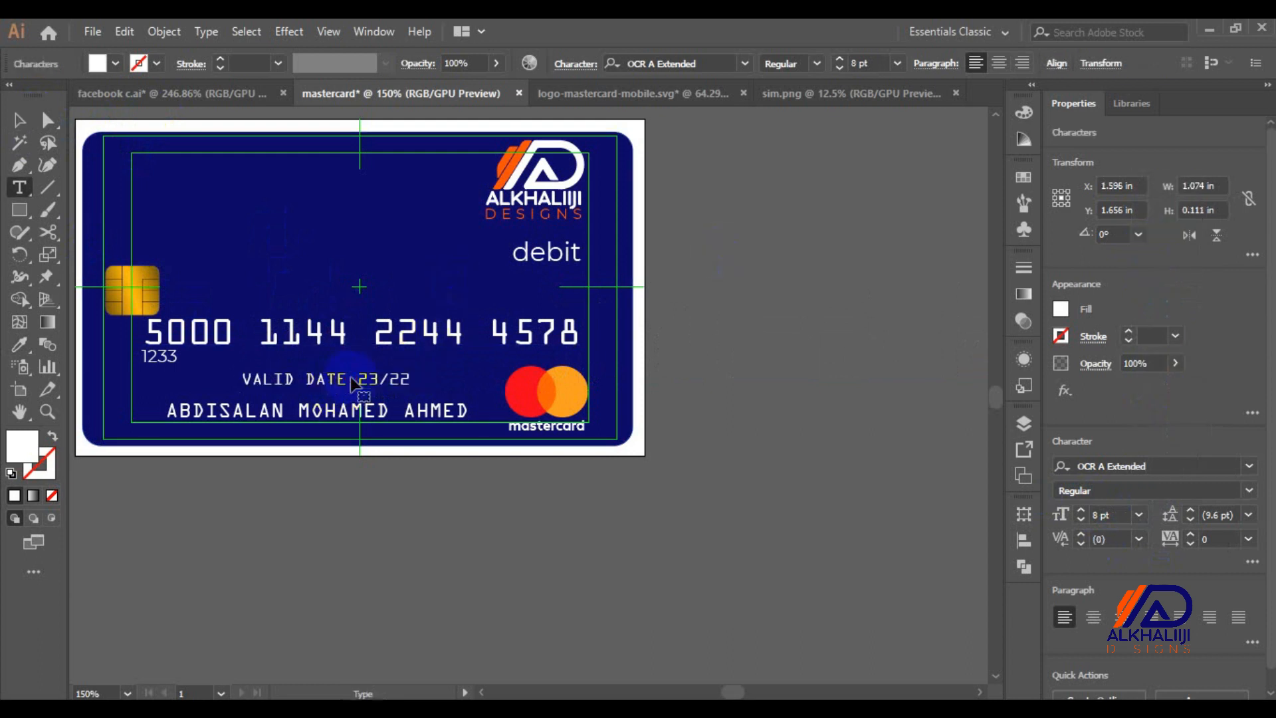
{"action": "left_click", "coordinate": [20, 122]}
{"action": "key", "text": "shift+Right"}
{"action": "key", "text": "shift+Right"}
{"action": "key", "text": "shift+Right"}
{"action": "key", "text": "shift+Right"}
{"action": "key", "text": "shift+Right"}
{"action": "key", "text": "shift+Right"}
{"action": "key", "text": "shift+Right"}
{"action": "key", "text": "Right"}
{"action": "key", "text": "Right"}
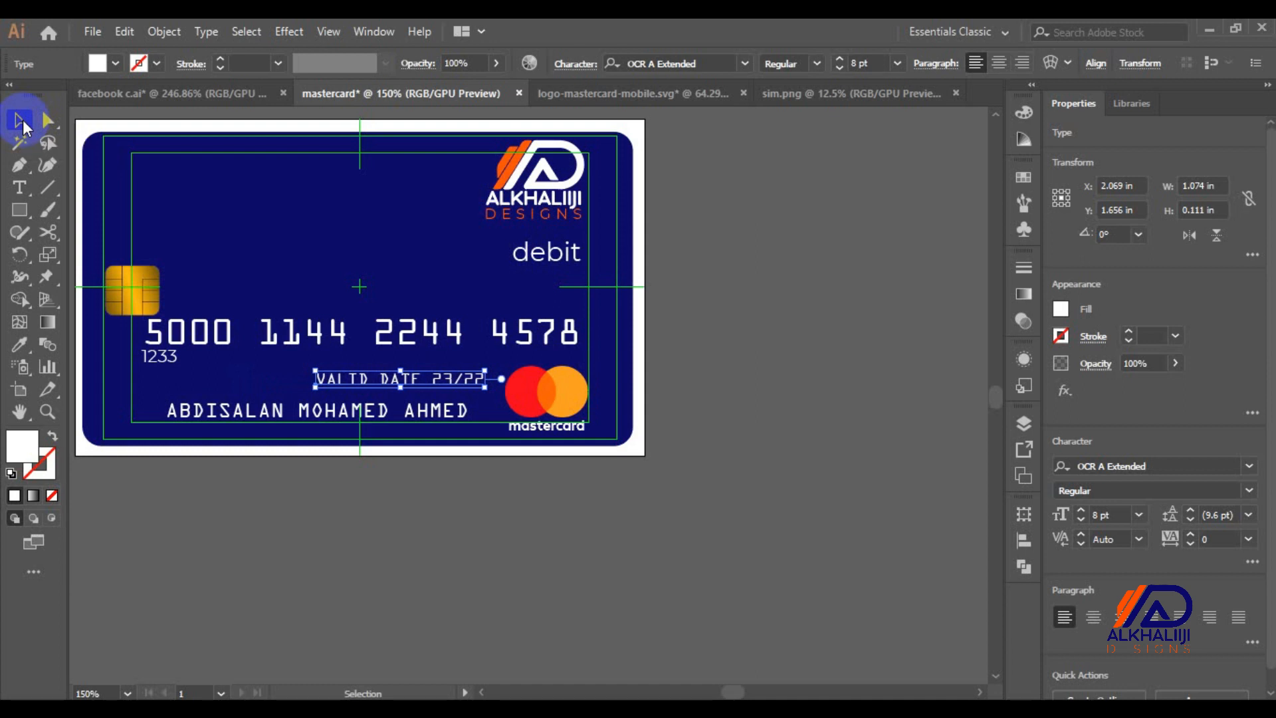
Highlight just the words VALID DATE within the line
{"action": "triple_click", "coordinate": [397, 379]}
{"action": "left_click", "coordinate": [421, 377]}
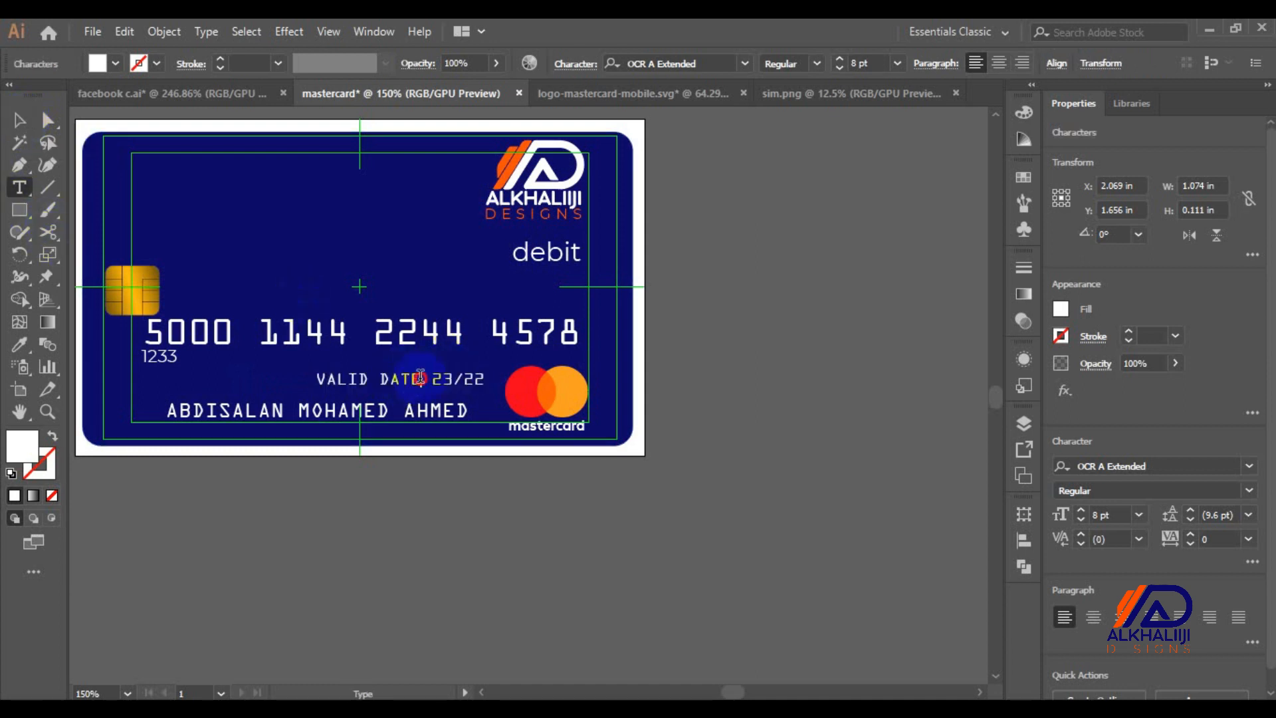
{"action": "left_click_drag", "start_coordinate": [421, 377], "coordinate": [283, 377]}
{"action": "left_click", "coordinate": [30, 345]}
Give VALID DATE the 1233 text's Montserrat font in Thin weight at 5 pt
{"action": "left_click", "coordinate": [167, 356]}
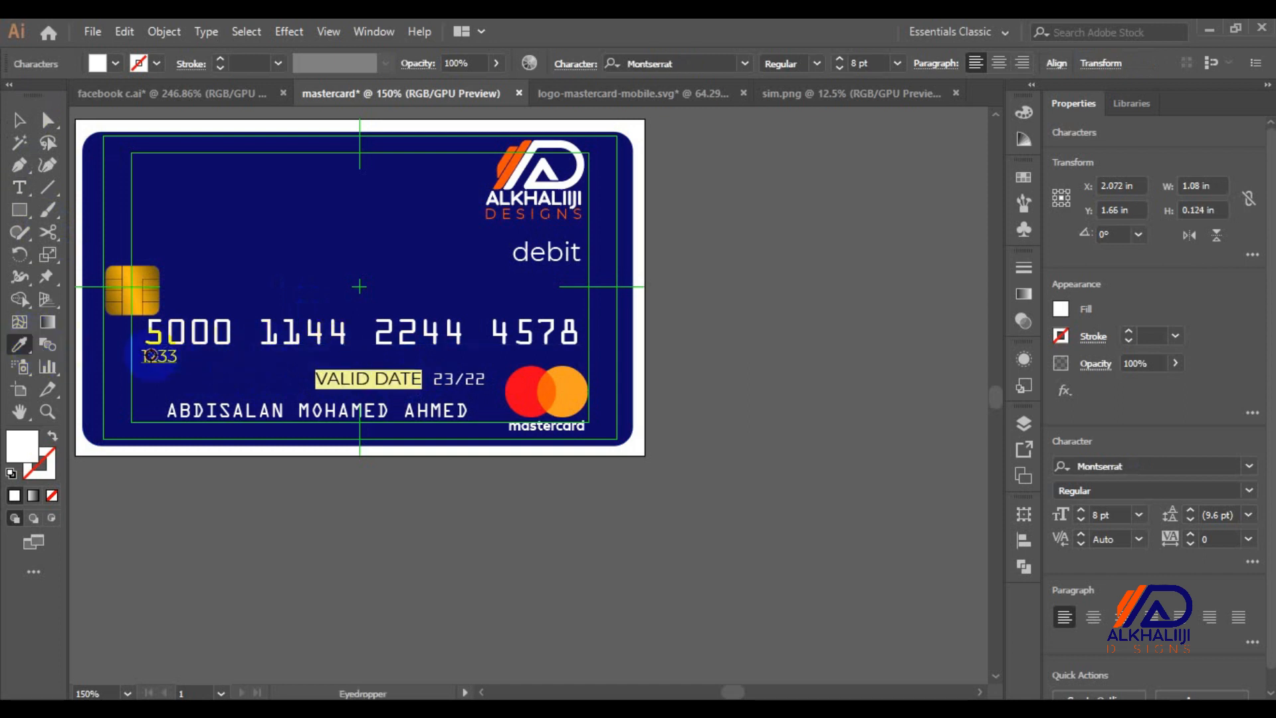
{"action": "left_click", "coordinate": [16, 123]}
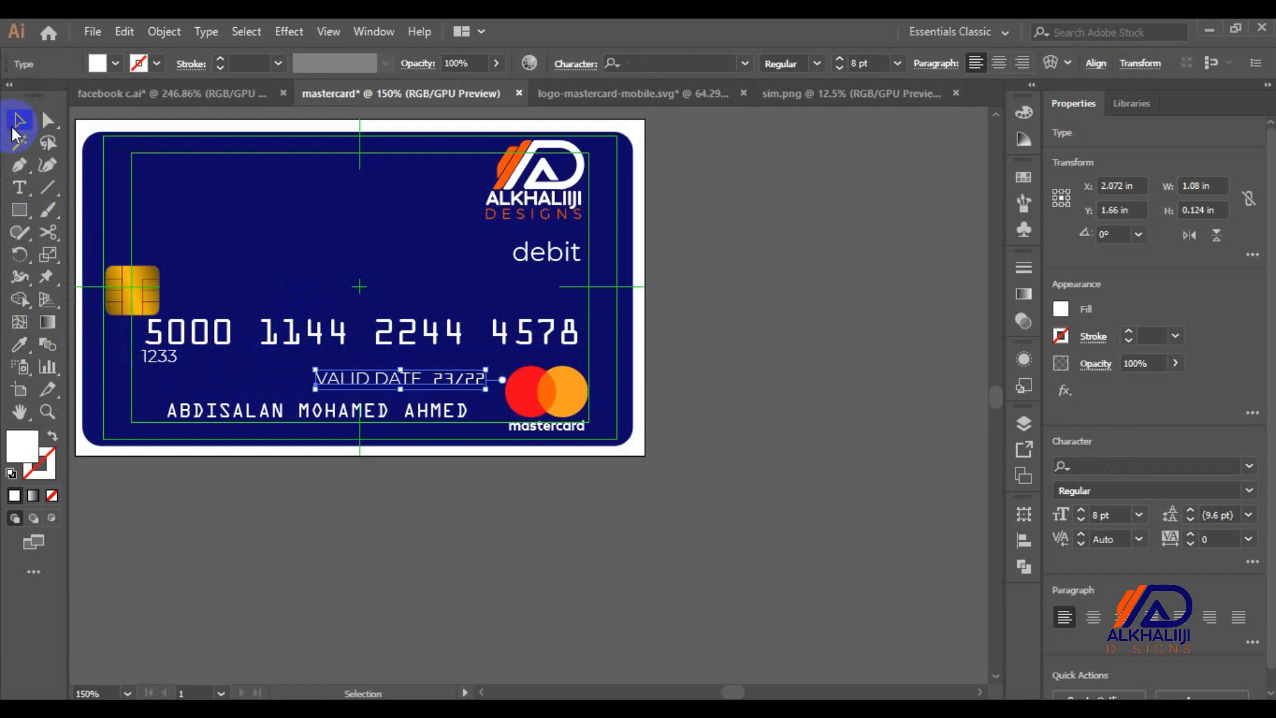
{"action": "left_click", "coordinate": [346, 381]}
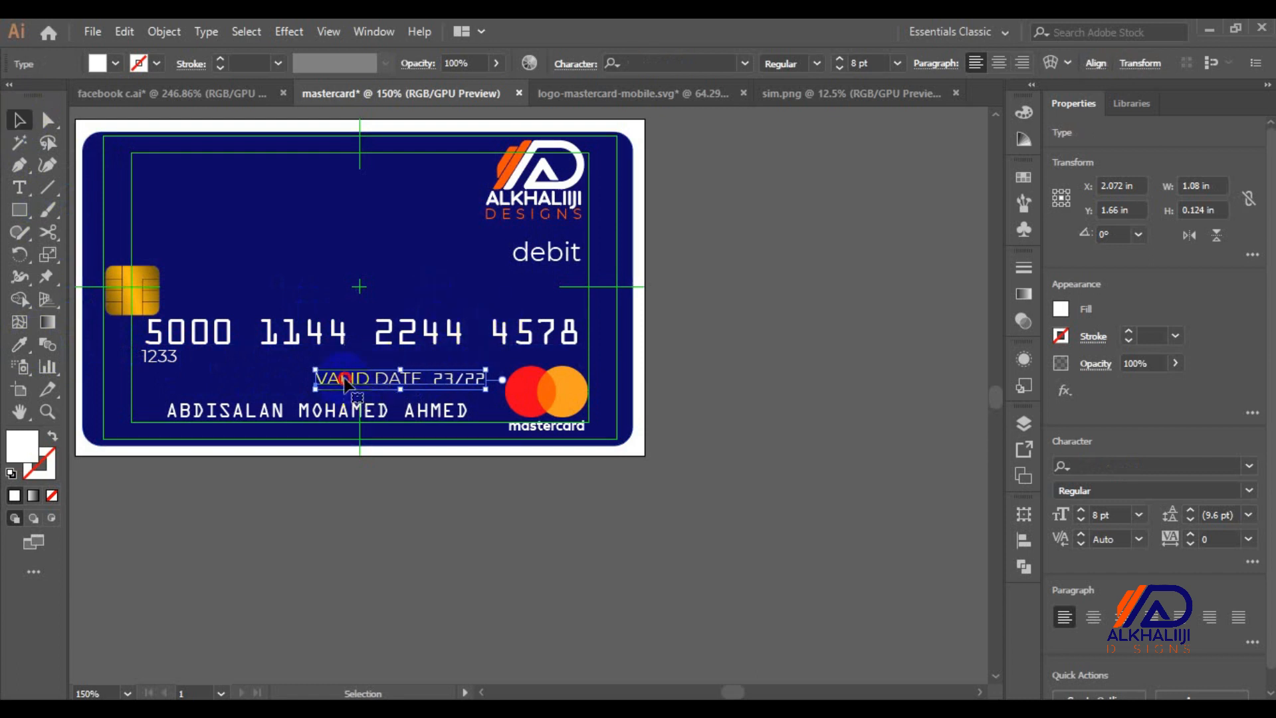
{"action": "double_click", "coordinate": [345, 381]}
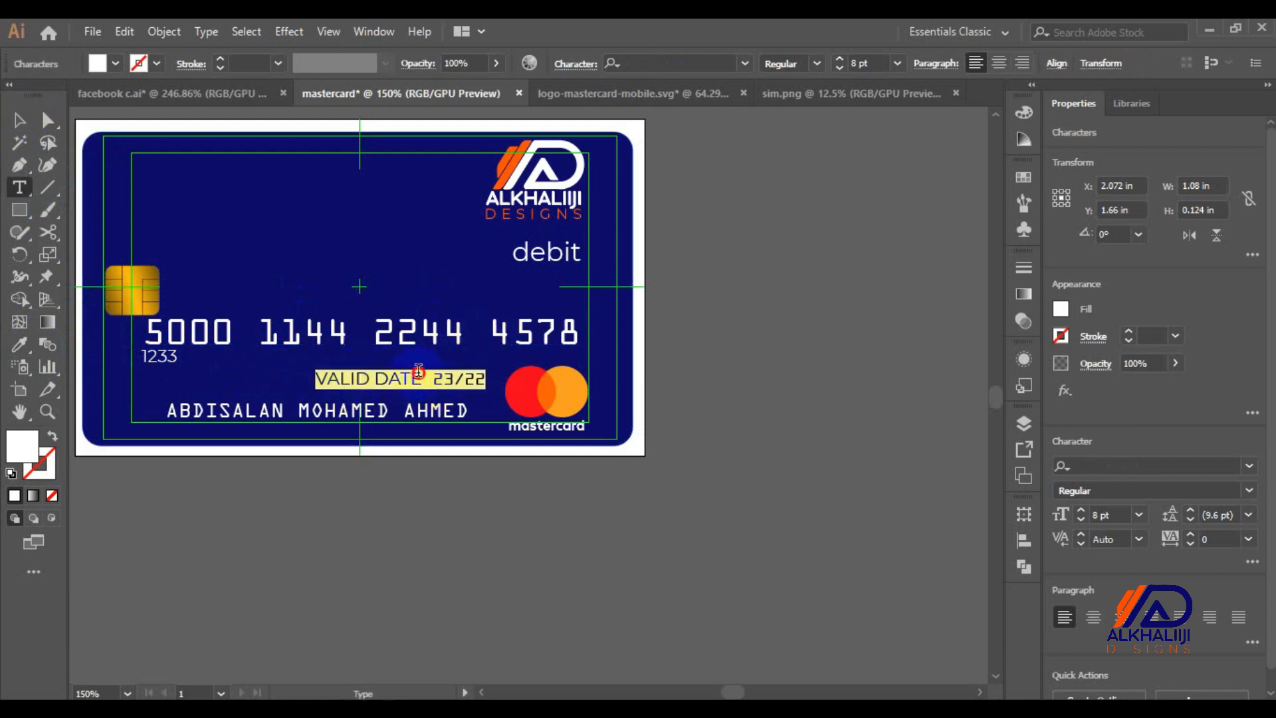
{"action": "left_click_drag", "start_coordinate": [422, 378], "coordinate": [313, 380]}
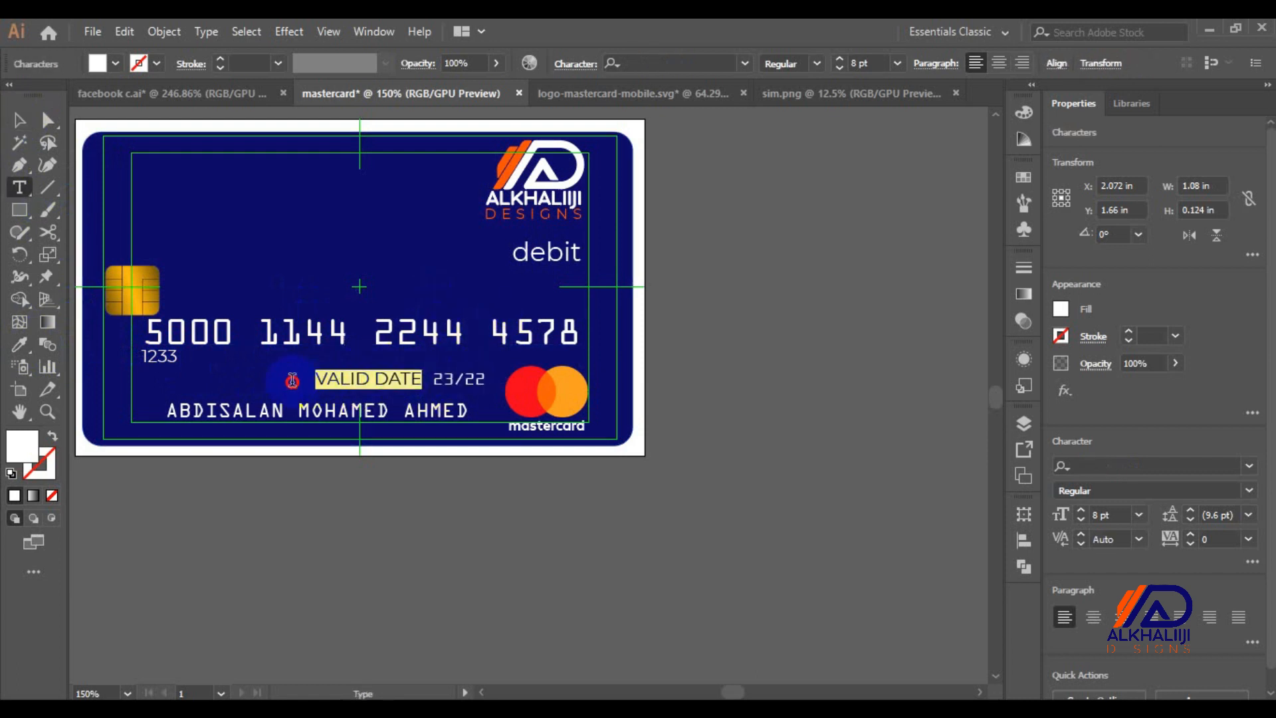
{"action": "left_click", "coordinate": [1229, 489]}
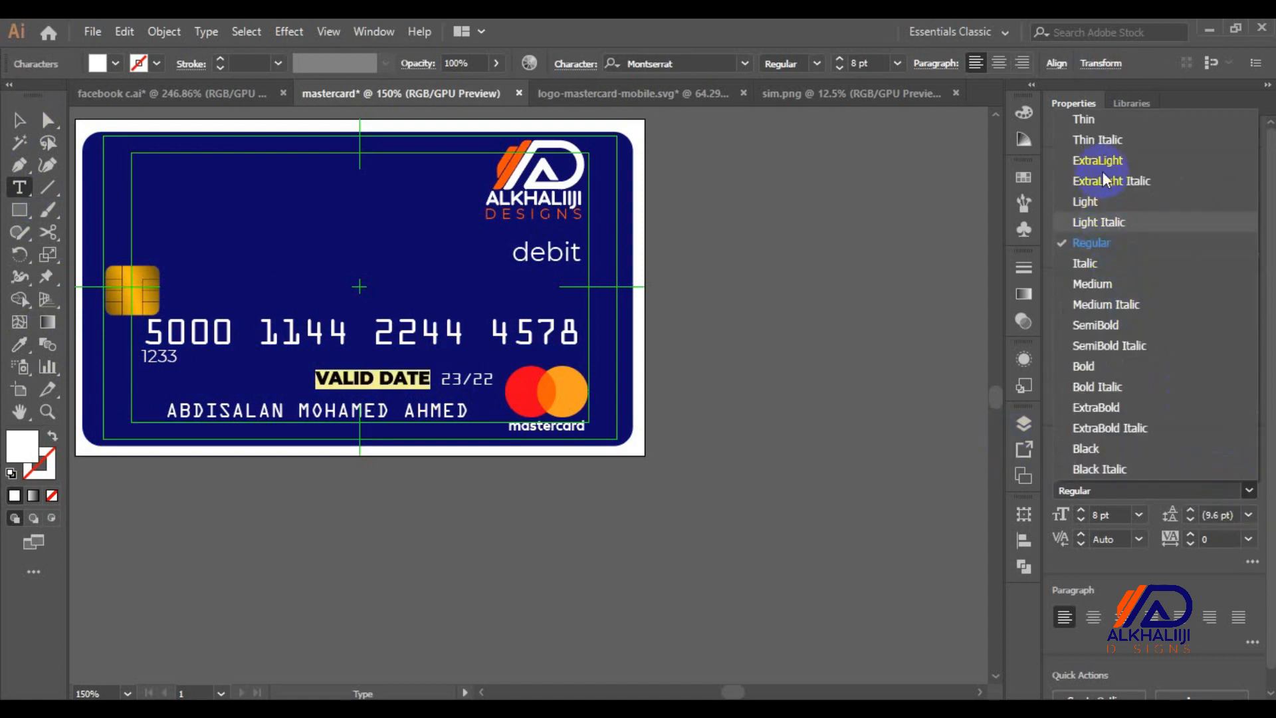
{"action": "left_click", "coordinate": [1086, 118]}
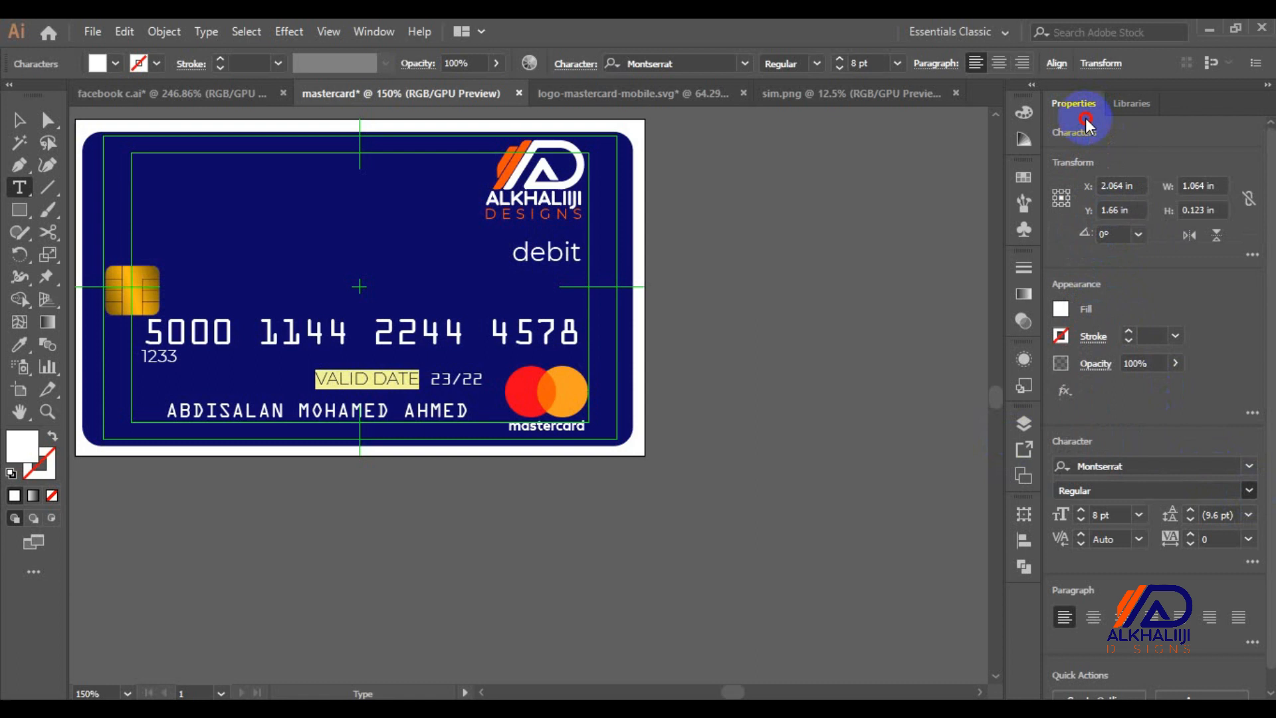
{"action": "left_click", "coordinate": [1121, 513]}
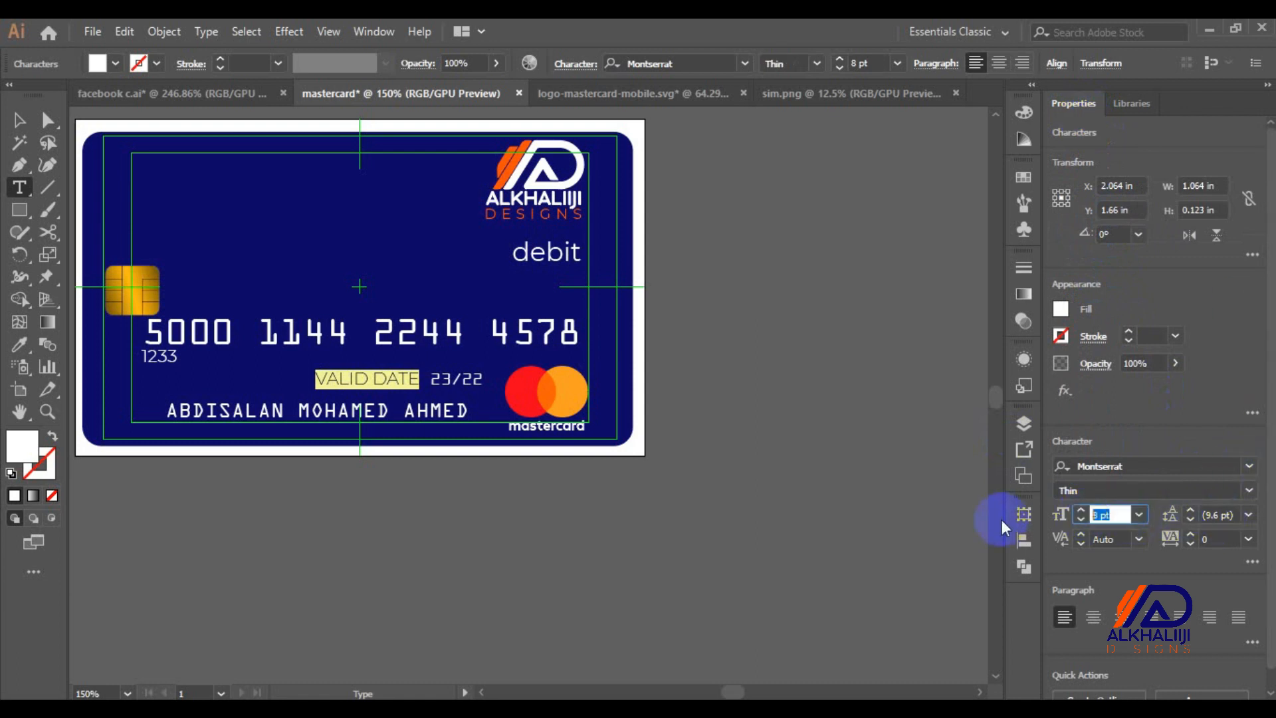
{"action": "type", "text": "5"}
{"action": "key", "text": "Return"}
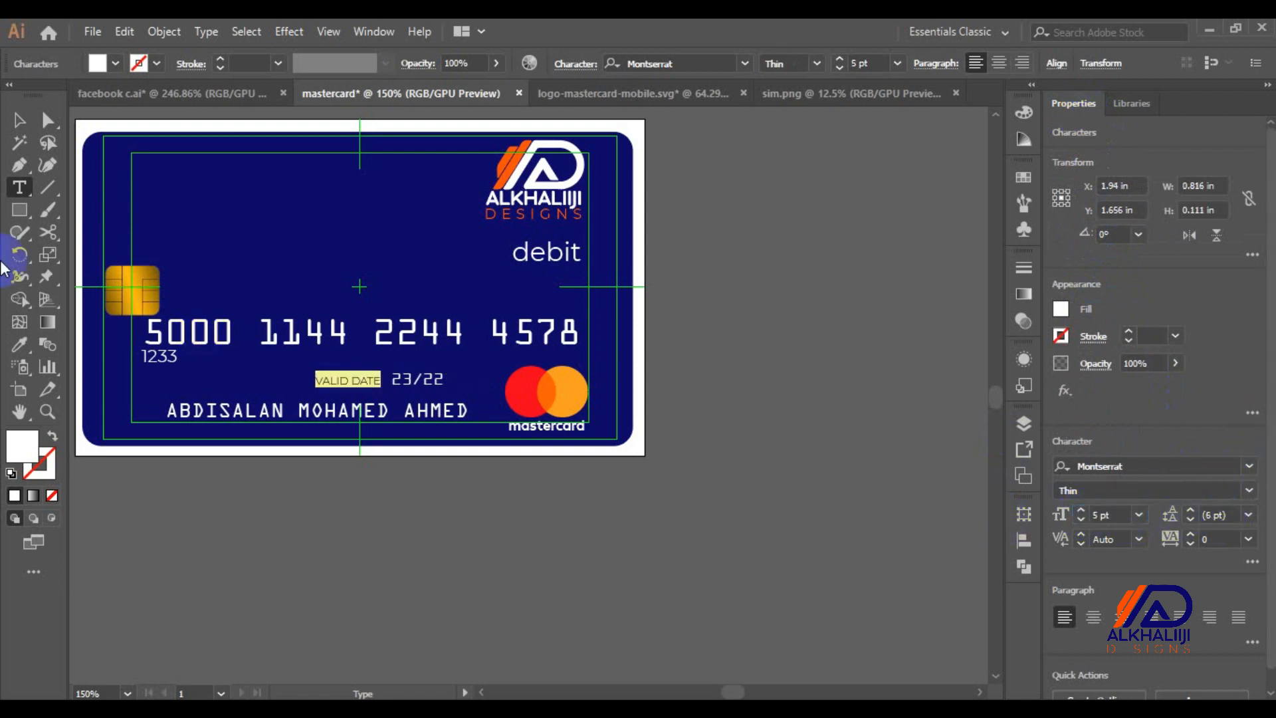
Nudge the validity-date line to X 2.106 in beside the Mastercard logo
{"action": "left_click", "coordinate": [20, 122]}
{"action": "key", "text": "Right"}
{"action": "key", "text": "Right"}
{"action": "key", "text": "Right"}
{"action": "key", "text": "Right"}
{"action": "key", "text": "Right"}
{"action": "key", "text": "Right"}
{"action": "key", "text": "Right"}
{"action": "key", "text": "Right"}
{"action": "key", "text": "Right"}
{"action": "key", "text": "Right"}
{"action": "key", "text": "Right"}
{"action": "key", "text": "Right"}
{"action": "key", "text": "Right"}
{"action": "key", "text": "Right"}
{"action": "key", "text": "Right"}
{"action": "key", "text": "Right"}
{"action": "key", "text": "Right"}
{"action": "key", "text": "Right"}
{"action": "key", "text": "Right"}
{"action": "key", "text": "Right"}
{"action": "key", "text": "Left"}
{"action": "key", "text": "Left"}
{"action": "key", "text": "Left"}
{"action": "key", "text": "Left"}
{"action": "key", "text": "Left"}
{"action": "key", "text": "Left"}
{"action": "key", "text": "Left"}
{"action": "key", "text": "Left"}
{"action": "key", "text": "Left"}
{"action": "key", "text": "Left"}
{"action": "key", "text": "Left"}
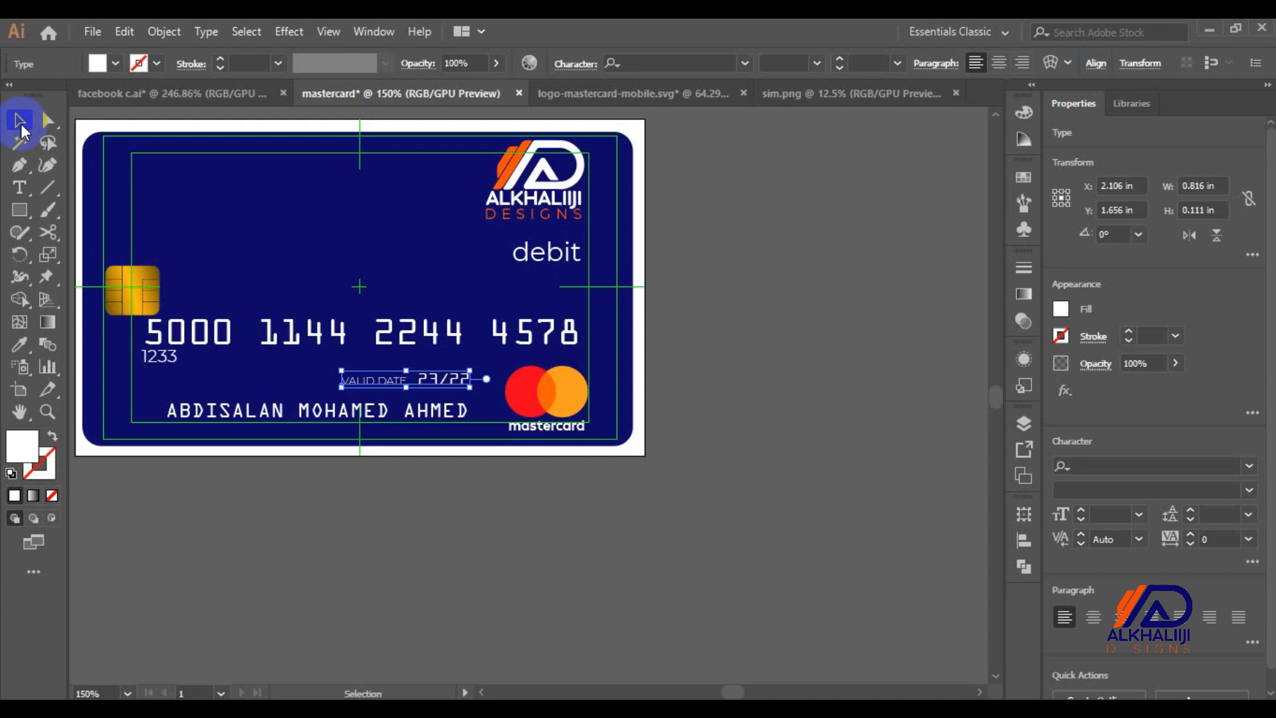
{"action": "key", "text": "ctrl+minus"}
{"action": "key", "text": "ctrl+minus"}
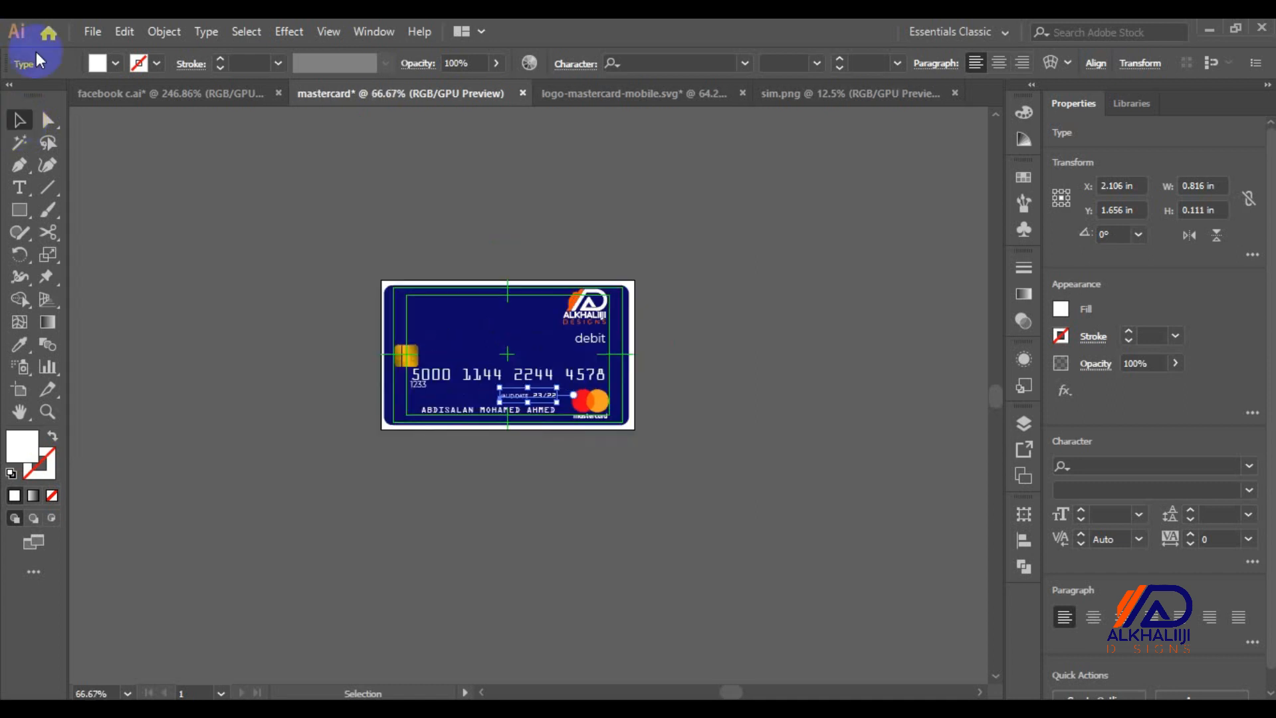
Alt-drag Artboard 1 to the right, creating Artboard 1 copy with the full card duplicated
{"action": "left_click", "coordinate": [19, 391]}
{"action": "left_click", "coordinate": [459, 339]}
{"action": "left_click_drag", "start_coordinate": [465, 344], "coordinate": [723, 339]}
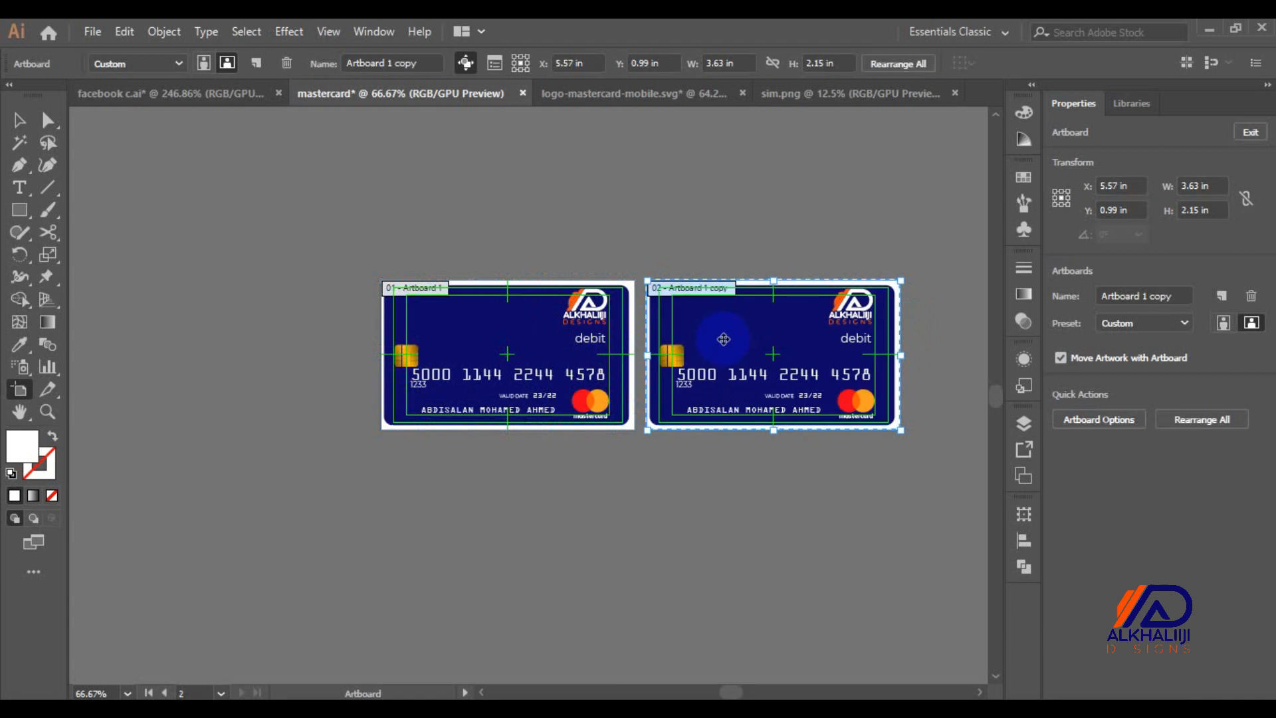
{"action": "key", "text": "ctrl+0"}
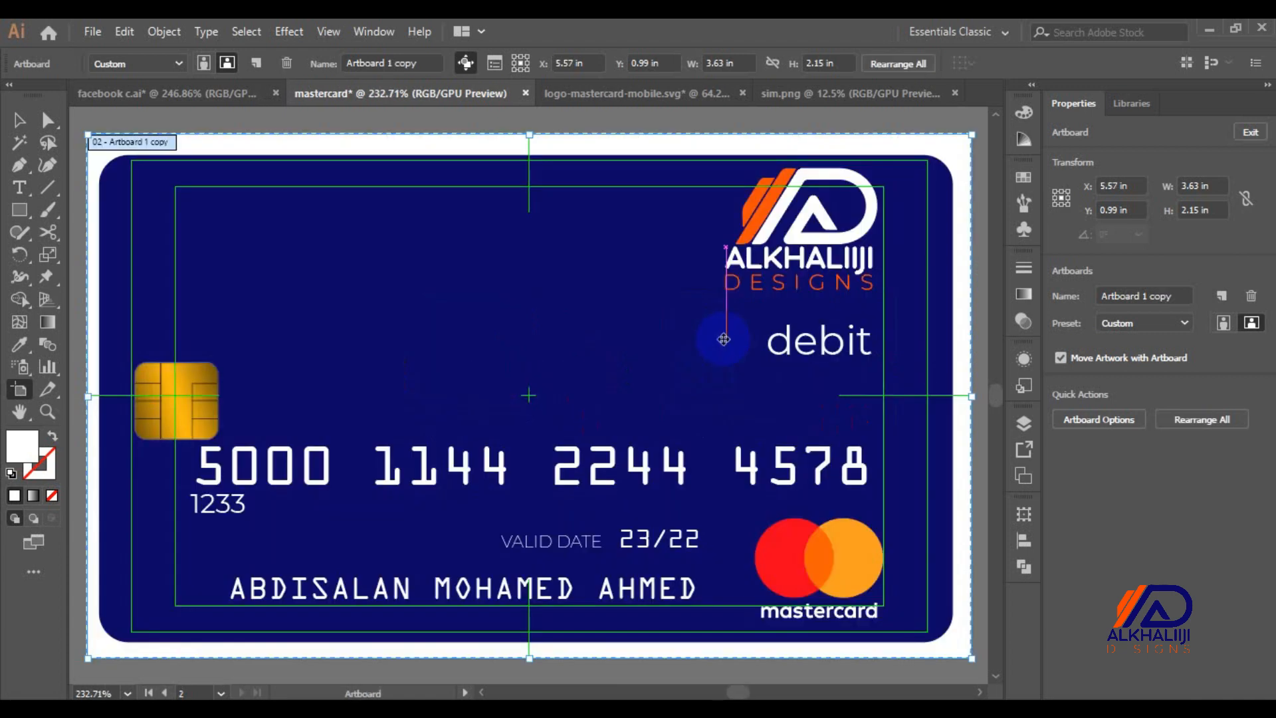
{"action": "key", "text": "Escape"}
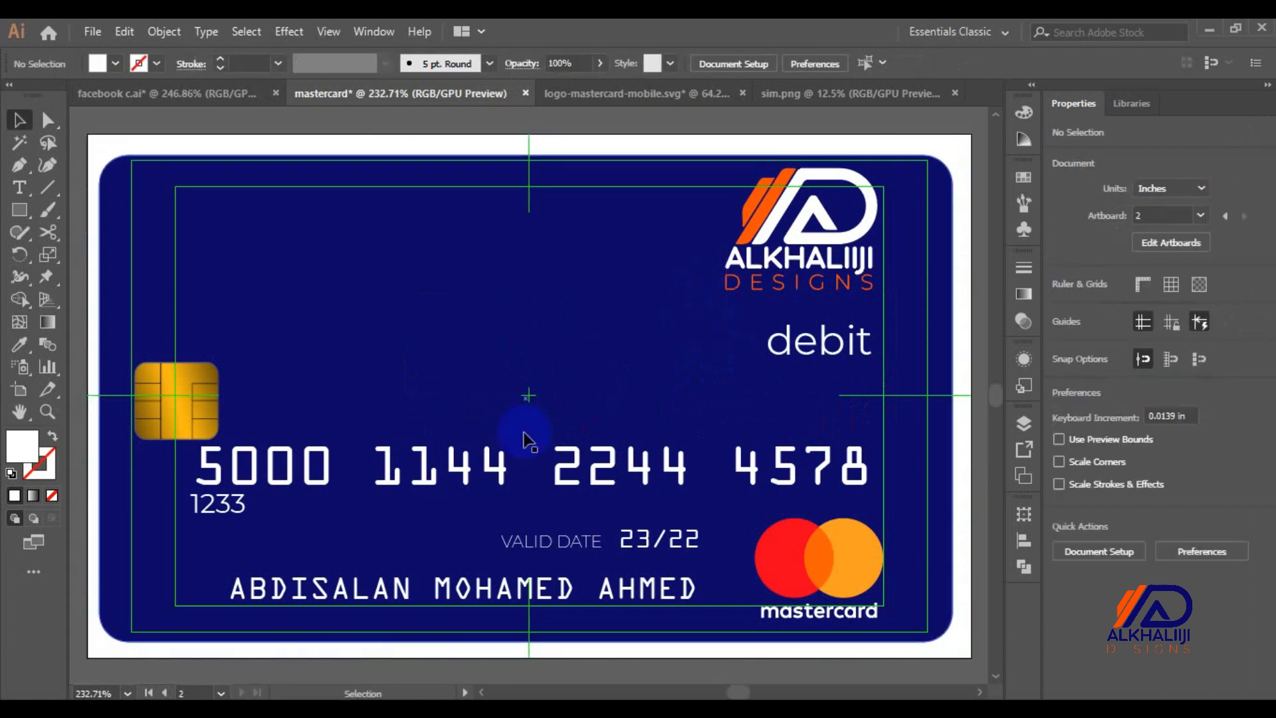
Delete the chip, Mastercard logo, cardholder name, valid date and debit label from the copied card
{"action": "left_click", "coordinate": [206, 412]}
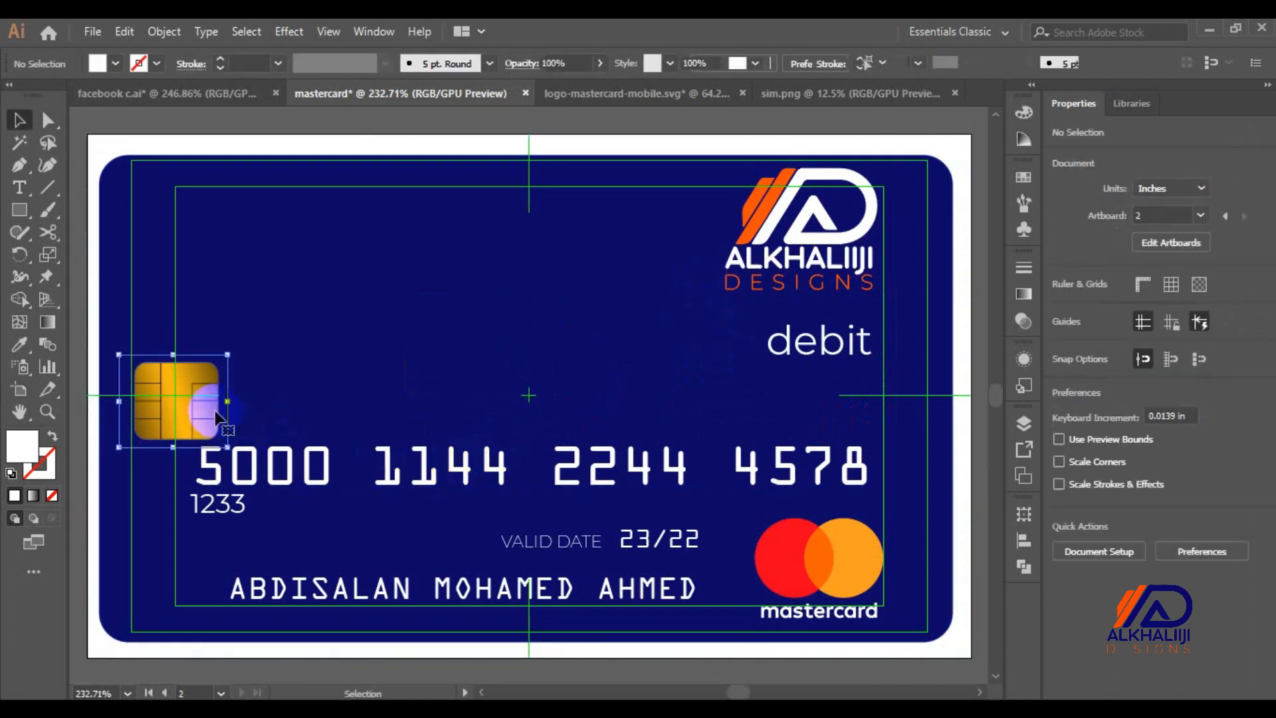
{"action": "key", "text": "Delete"}
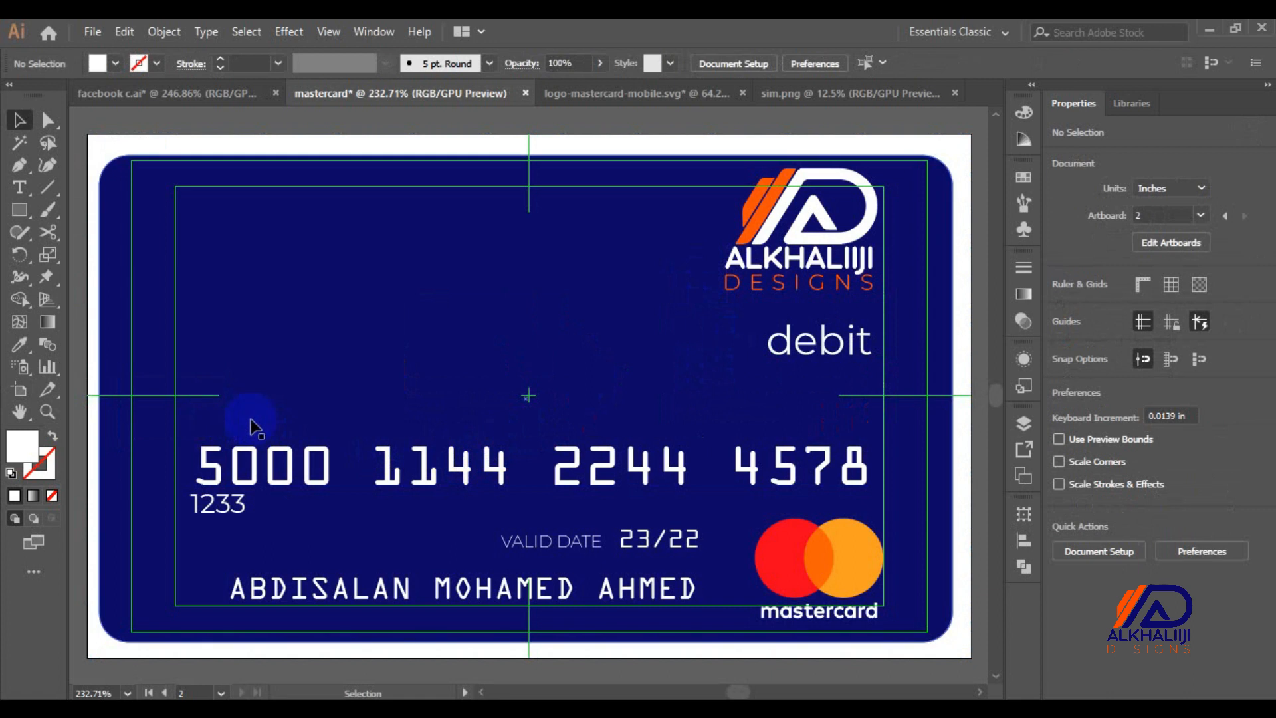
{"action": "left_click", "coordinate": [772, 571]}
{"action": "key", "text": "Delete"}
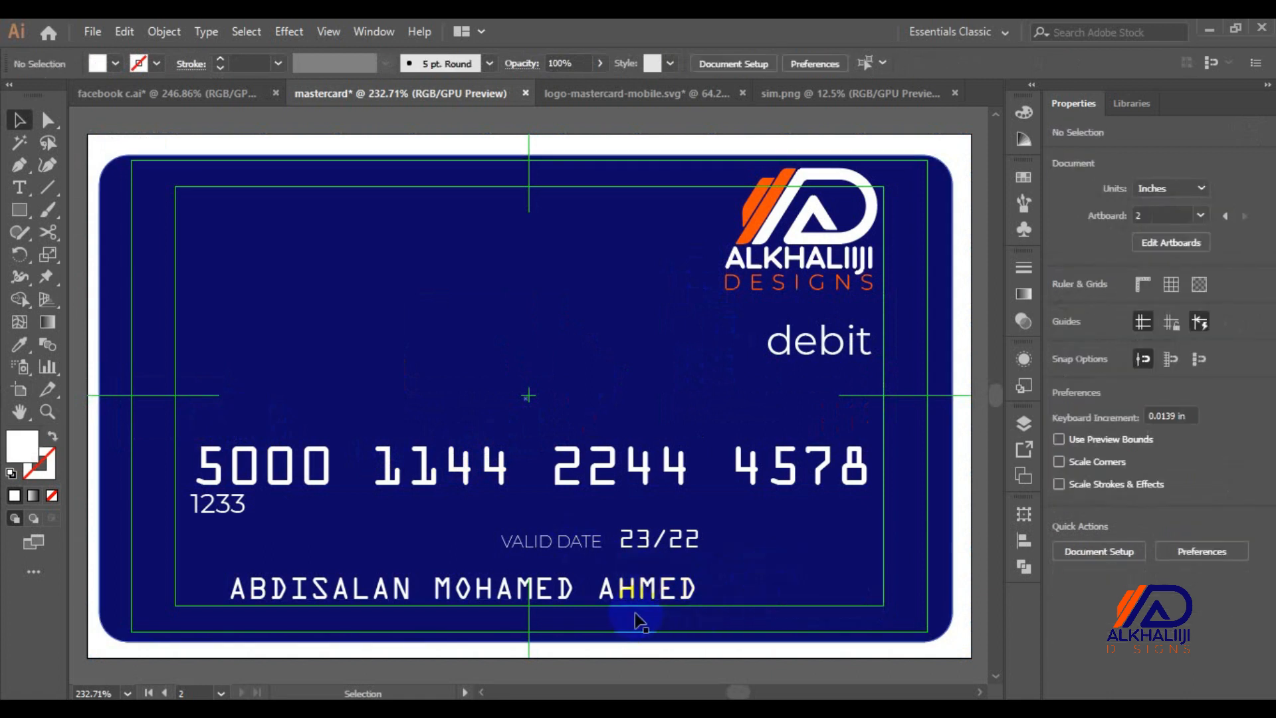
{"action": "left_click", "coordinate": [627, 597]}
{"action": "key", "text": "Delete"}
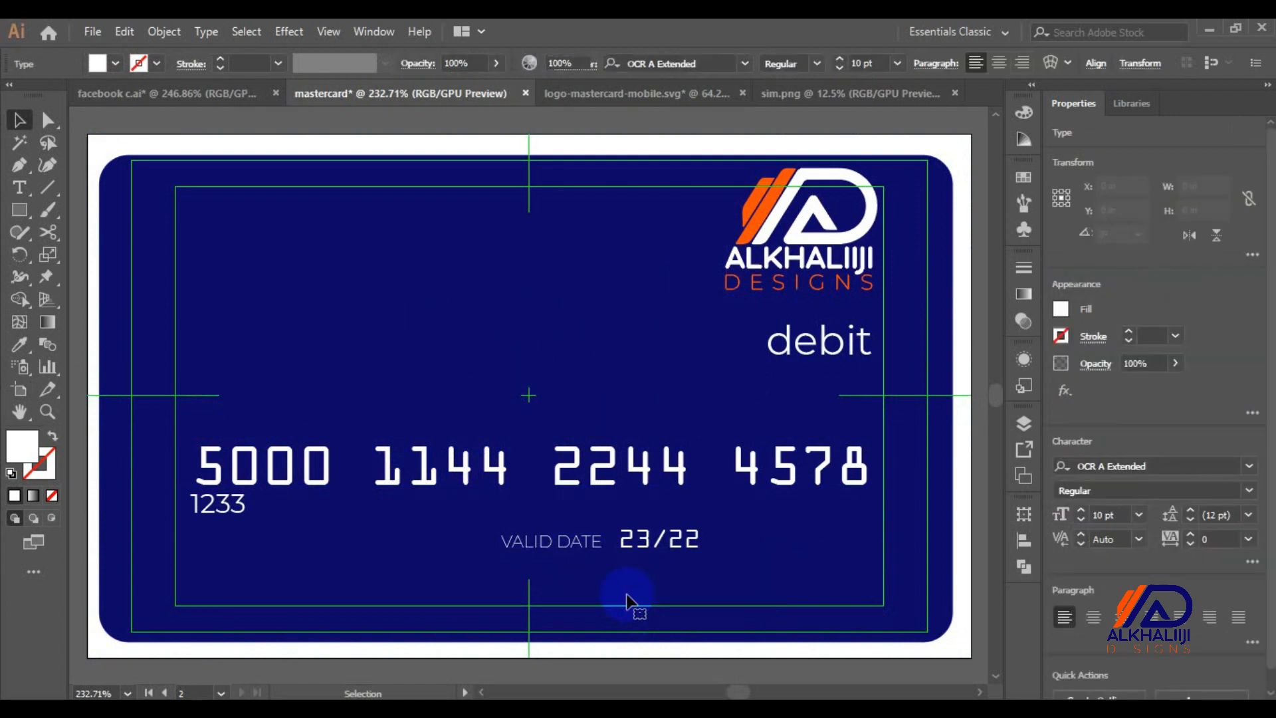
{"action": "left_click", "coordinate": [618, 546]}
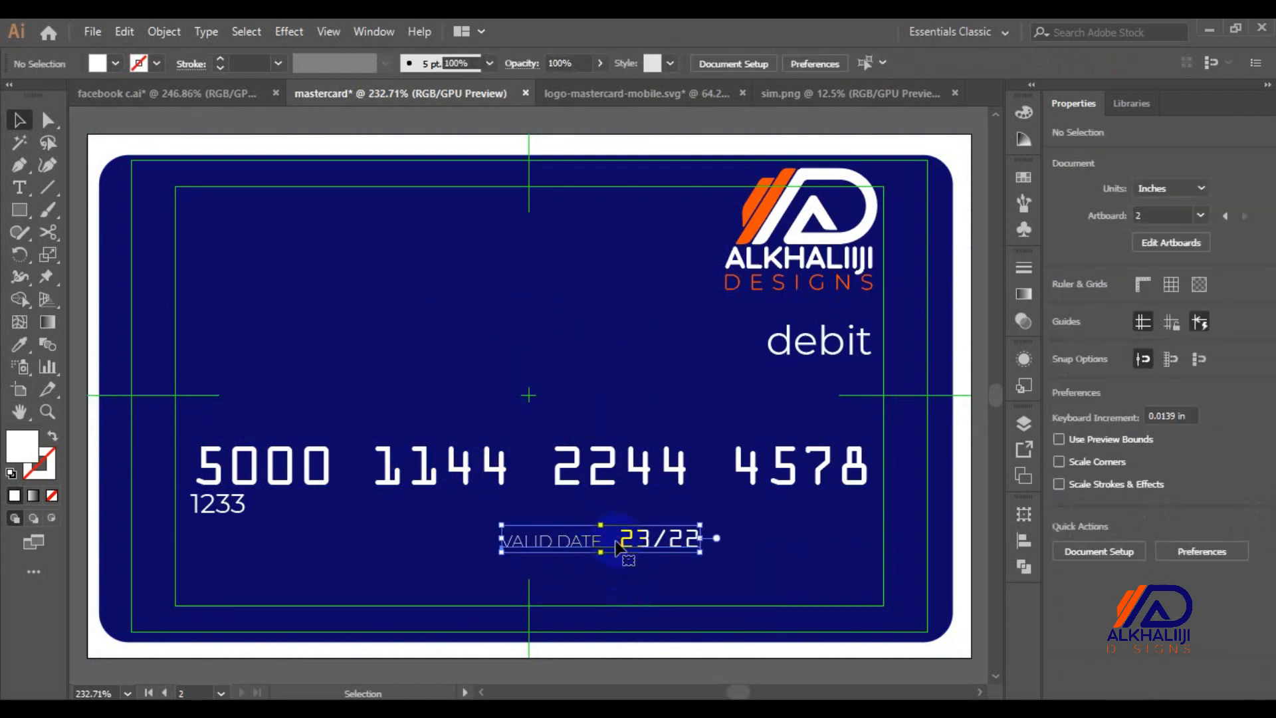
{"action": "key", "text": "Delete"}
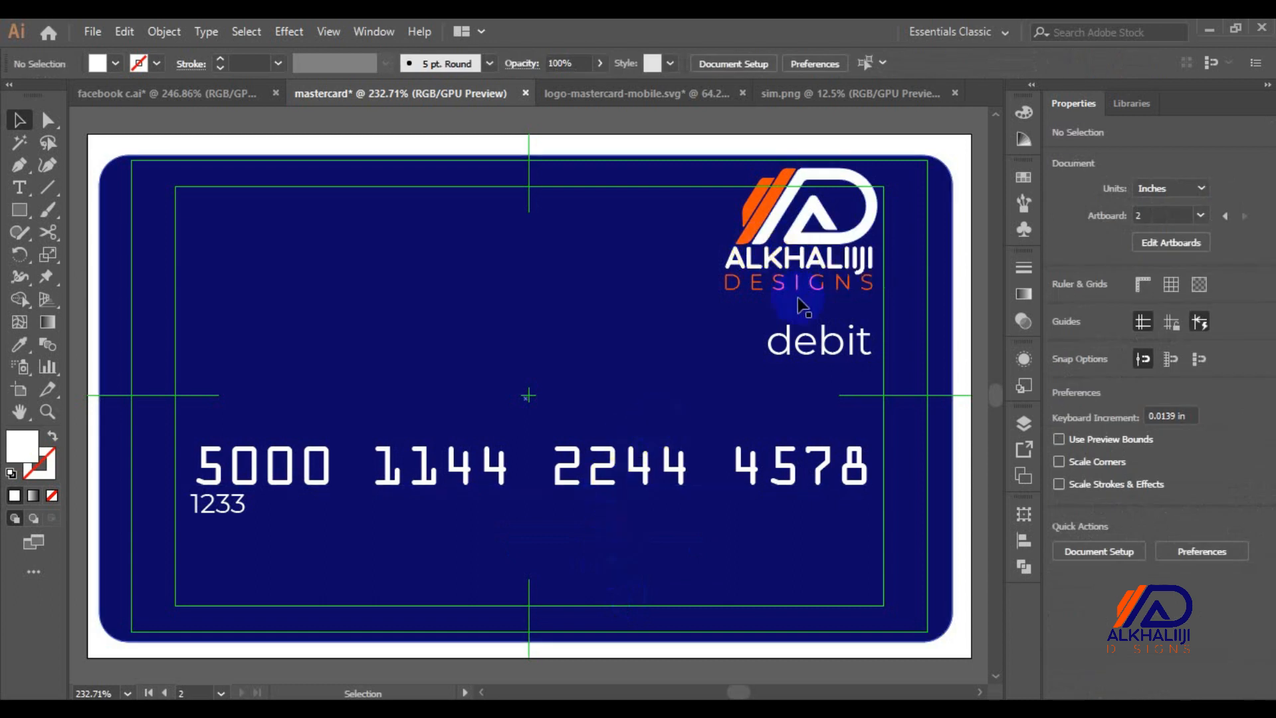
{"action": "left_click", "coordinate": [802, 343]}
{"action": "key", "text": "Delete"}
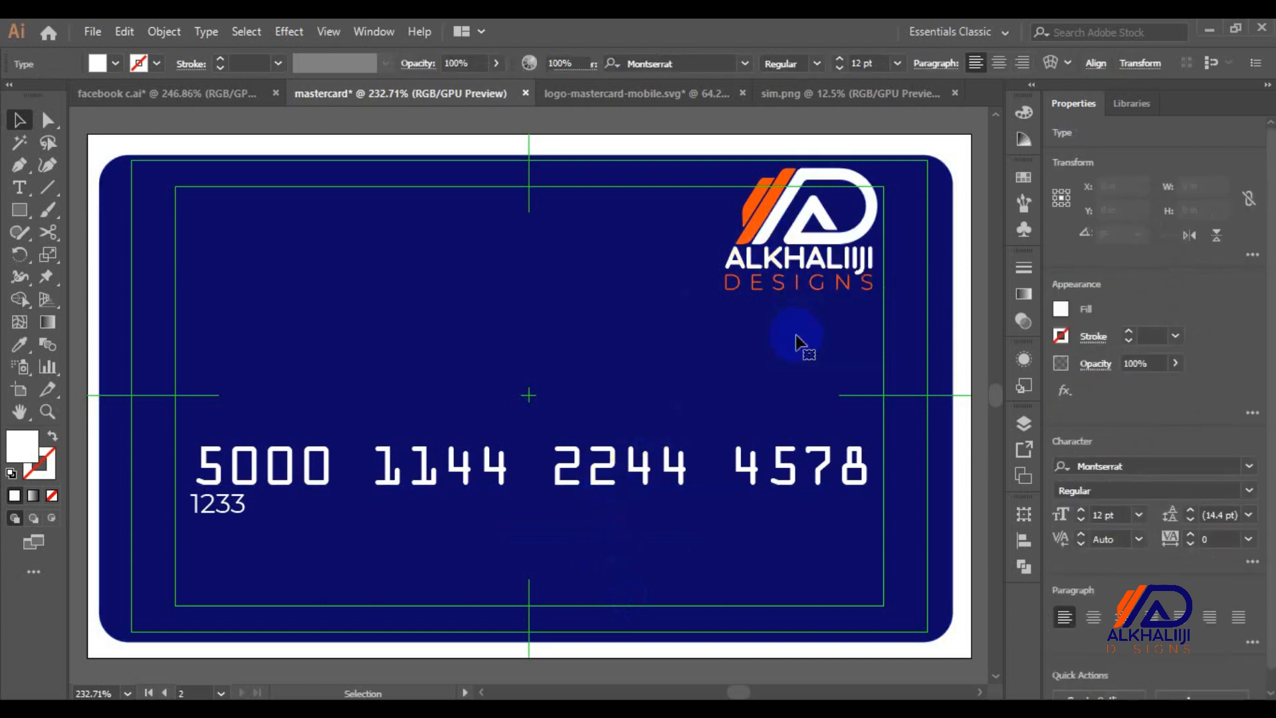
{"action": "left_click", "coordinate": [477, 475]}
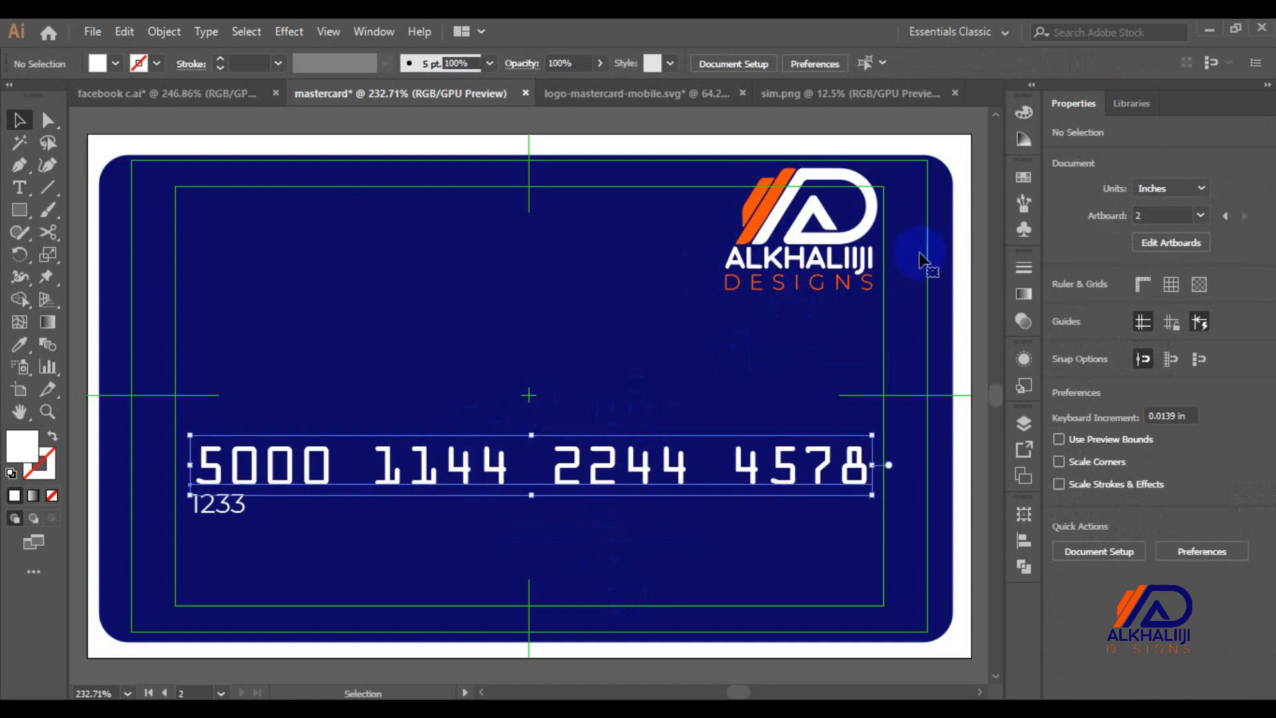
Draw a near-black stripe rectangle across the card's full top width
{"action": "left_click_drag", "start_coordinate": [851, 252], "coordinate": [866, 371]}
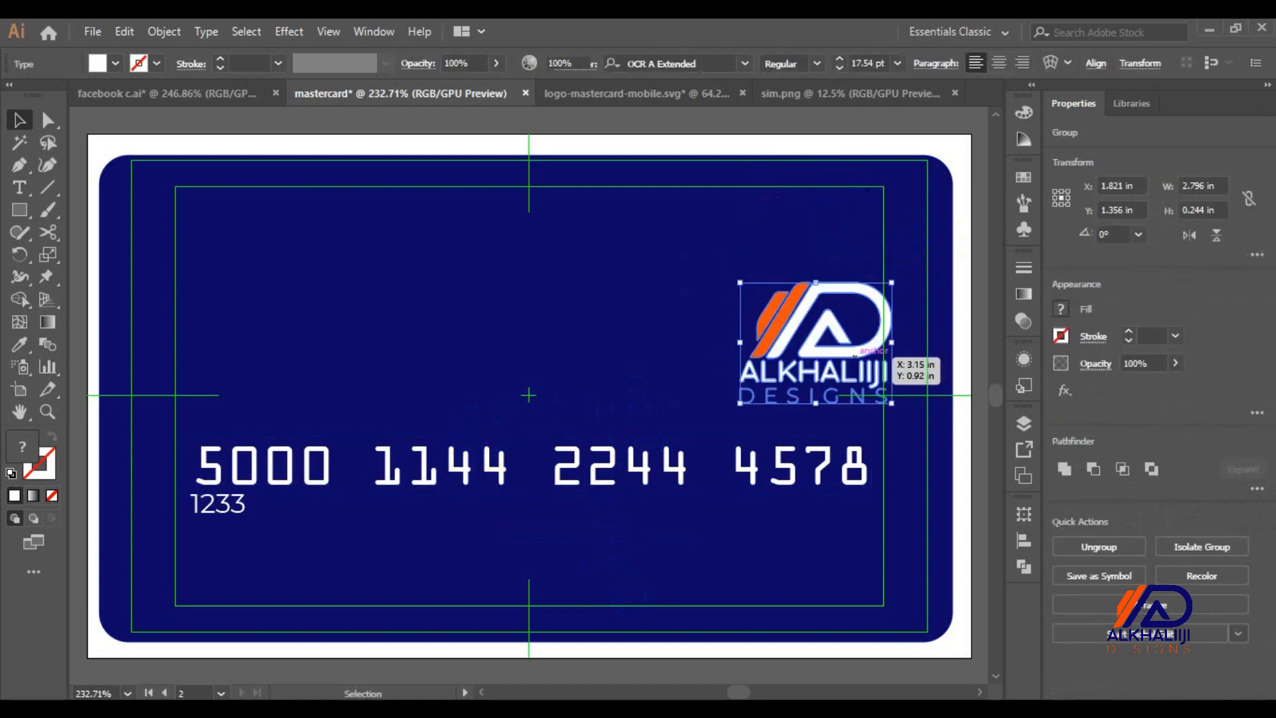
{"action": "left_click", "coordinate": [25, 216]}
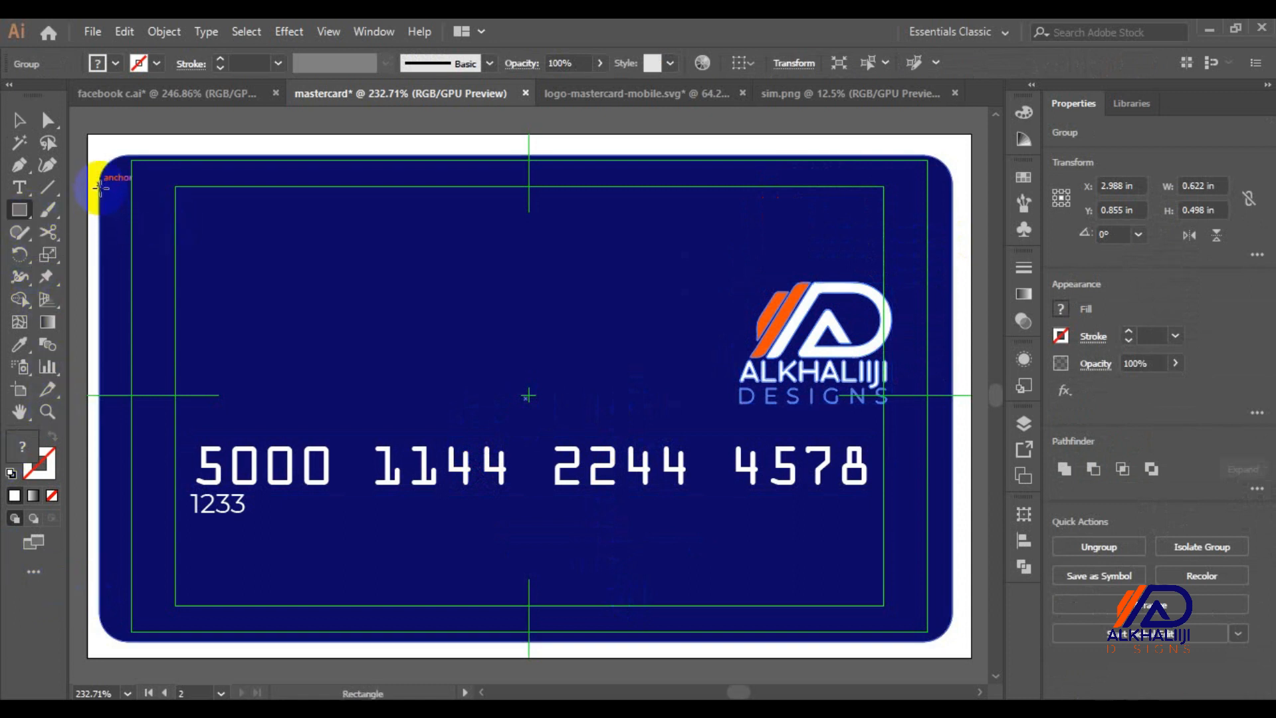
{"action": "mouse_move", "coordinate": [100, 199]}
{"action": "left_mouse_down"}
{"action": "mouse_move", "coordinate": [394, 272]}
{"action": "mouse_move", "coordinate": [887, 234]}
{"action": "mouse_move", "coordinate": [915, 238]}
{"action": "mouse_move", "coordinate": [926, 258]}
{"action": "left_mouse_up"}
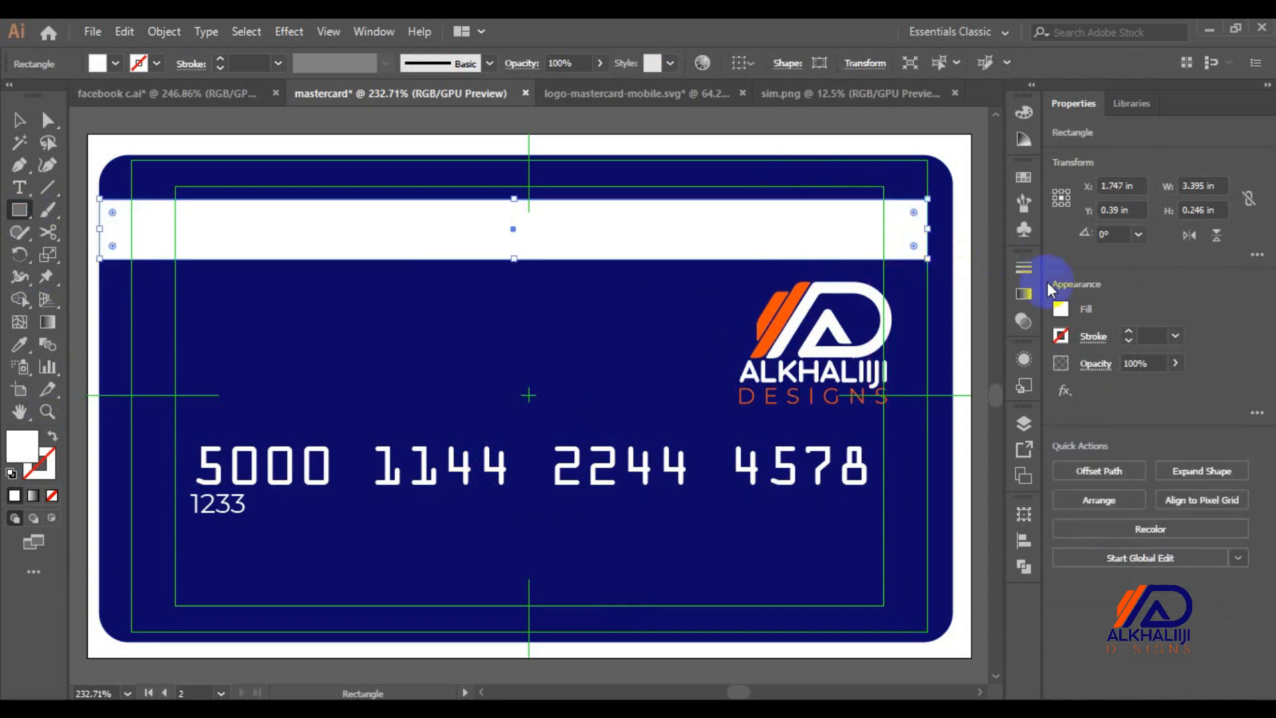
{"action": "left_click", "coordinate": [1063, 310]}
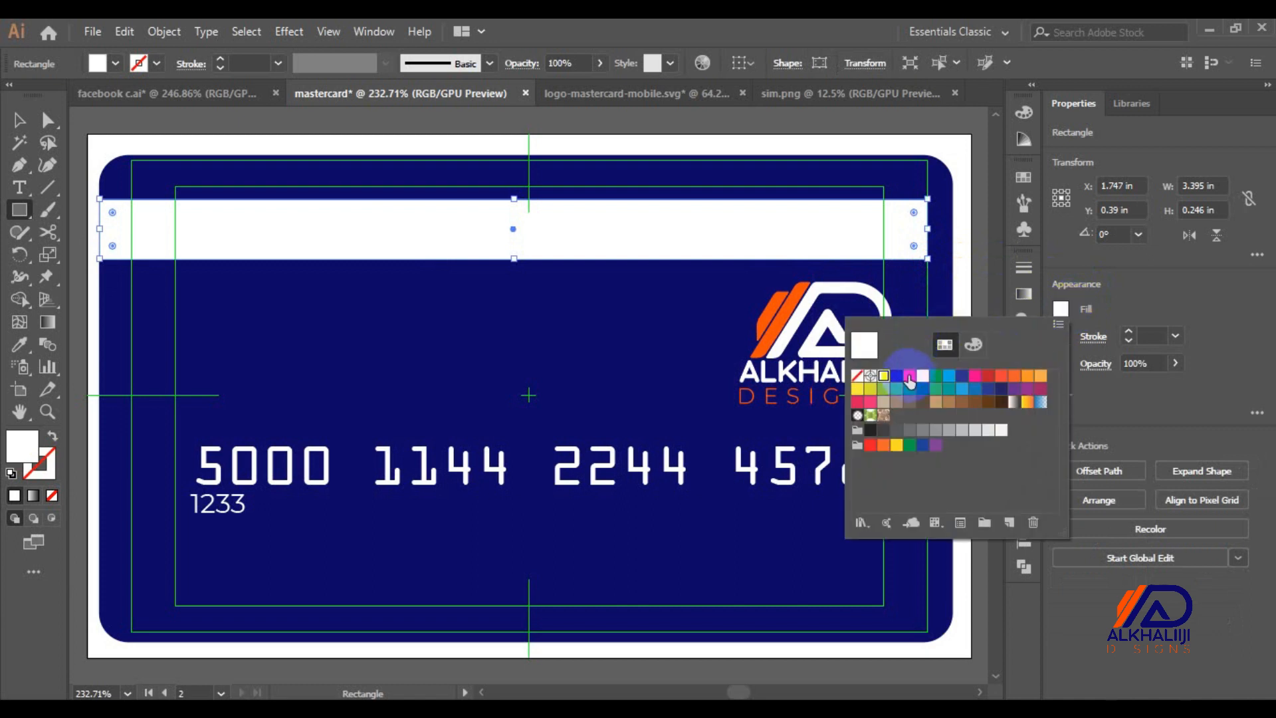
{"action": "left_click", "coordinate": [897, 376]}
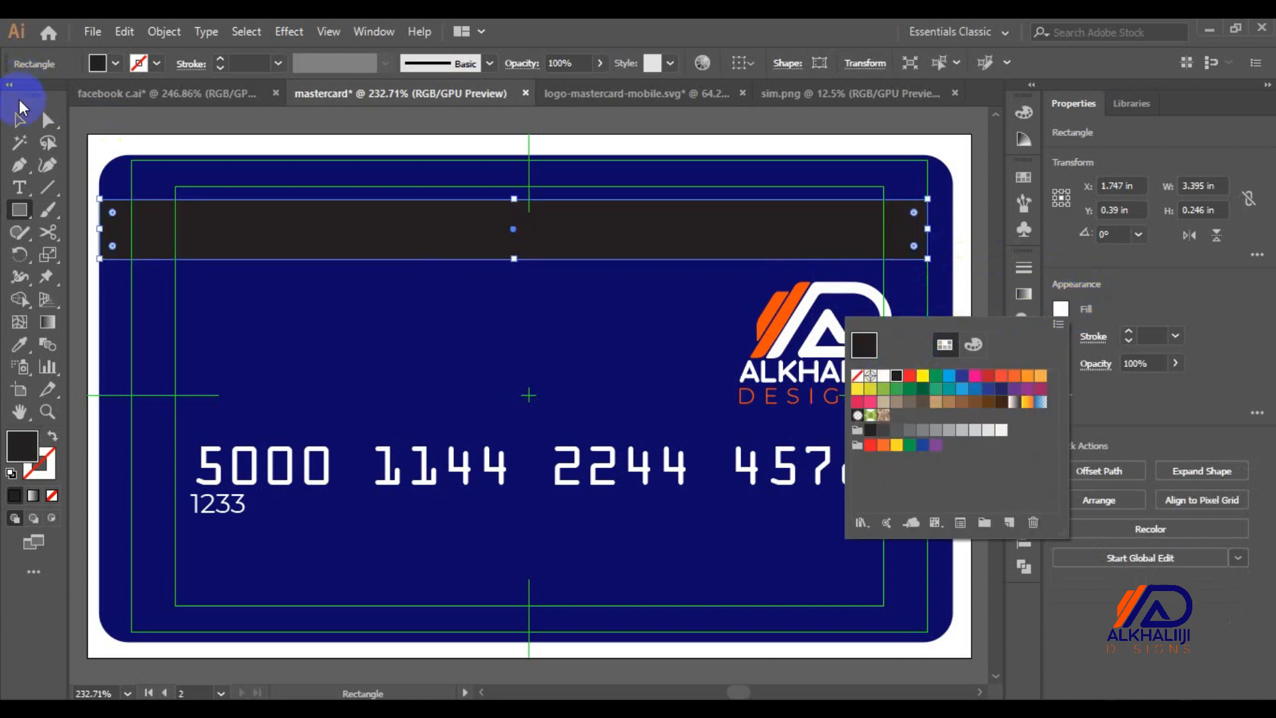
{"action": "left_click", "coordinate": [22, 108]}
{"action": "left_click_drag", "start_coordinate": [927, 229], "coordinate": [953, 232]}
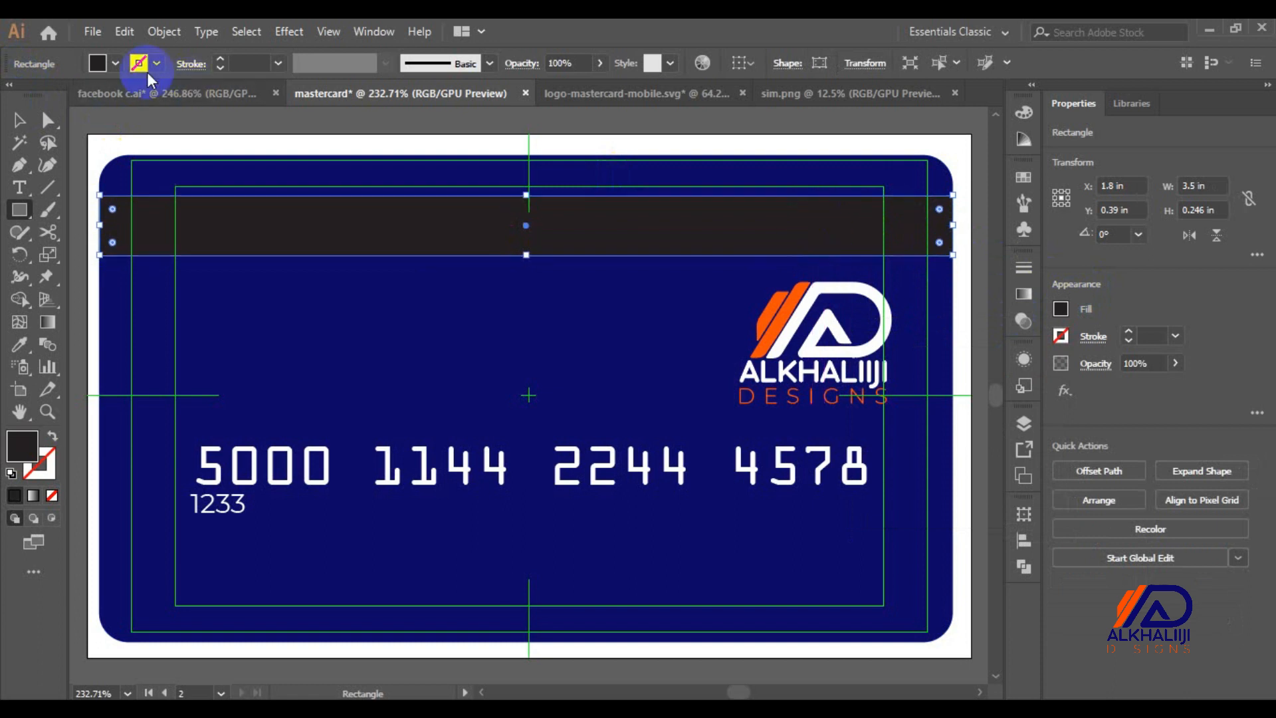
{"action": "key", "text": "Up"}
{"action": "key", "text": "Up"}
{"action": "key", "text": "Up"}
{"action": "key", "text": "Up"}
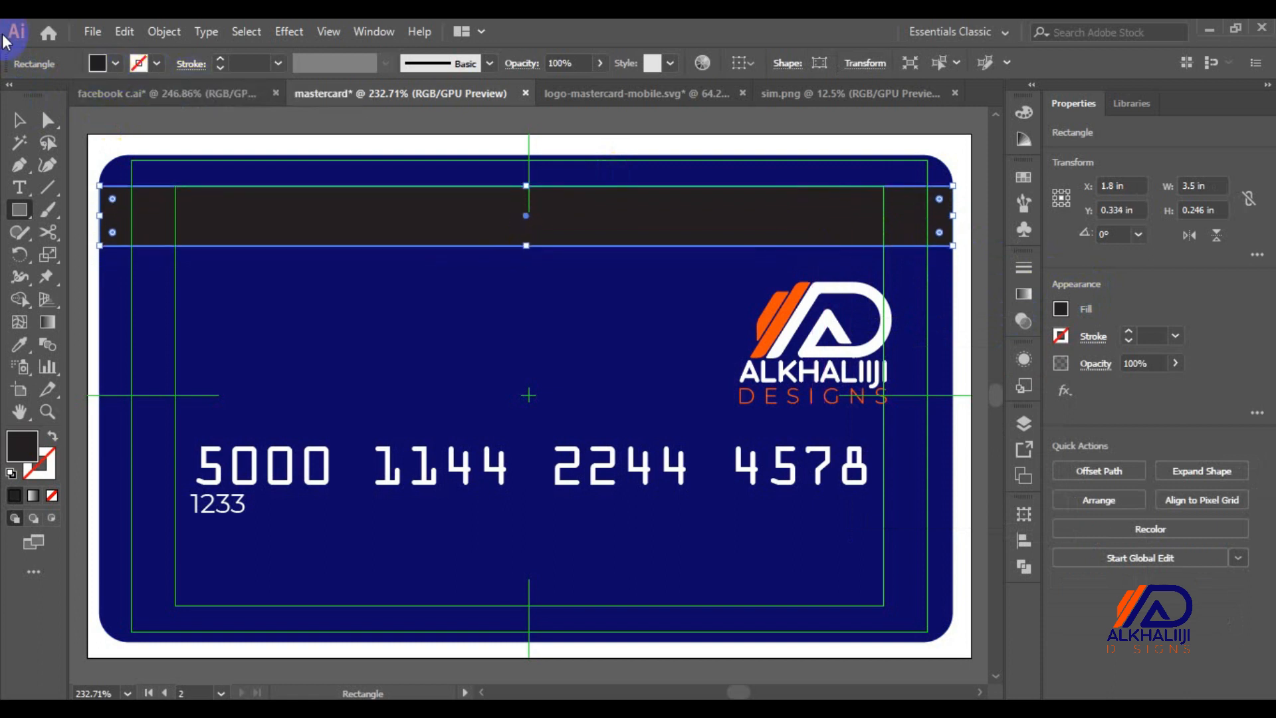
Move the logo to the upper right, shrink it, and duplicate the stripe just below
{"action": "left_click", "coordinate": [19, 121]}
{"action": "left_click_drag", "start_coordinate": [838, 302], "coordinate": [880, 261]}
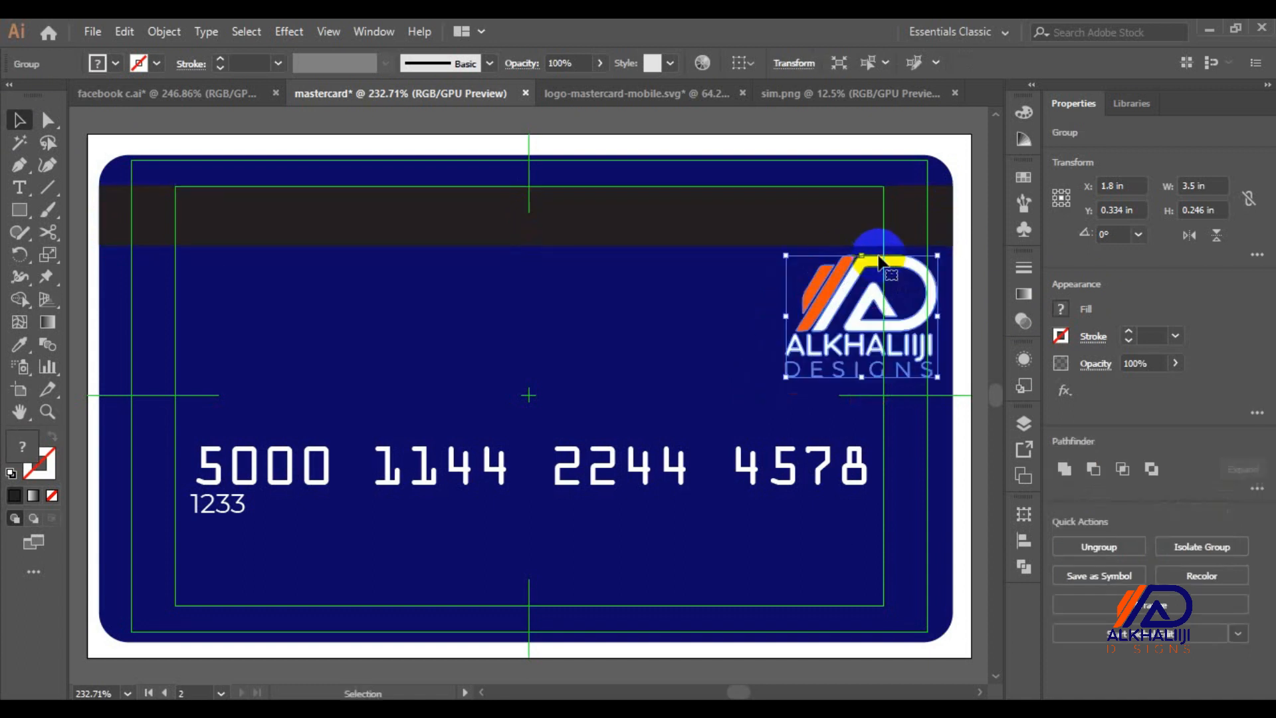
{"action": "left_click_drag", "start_coordinate": [937, 379], "coordinate": [909, 353]}
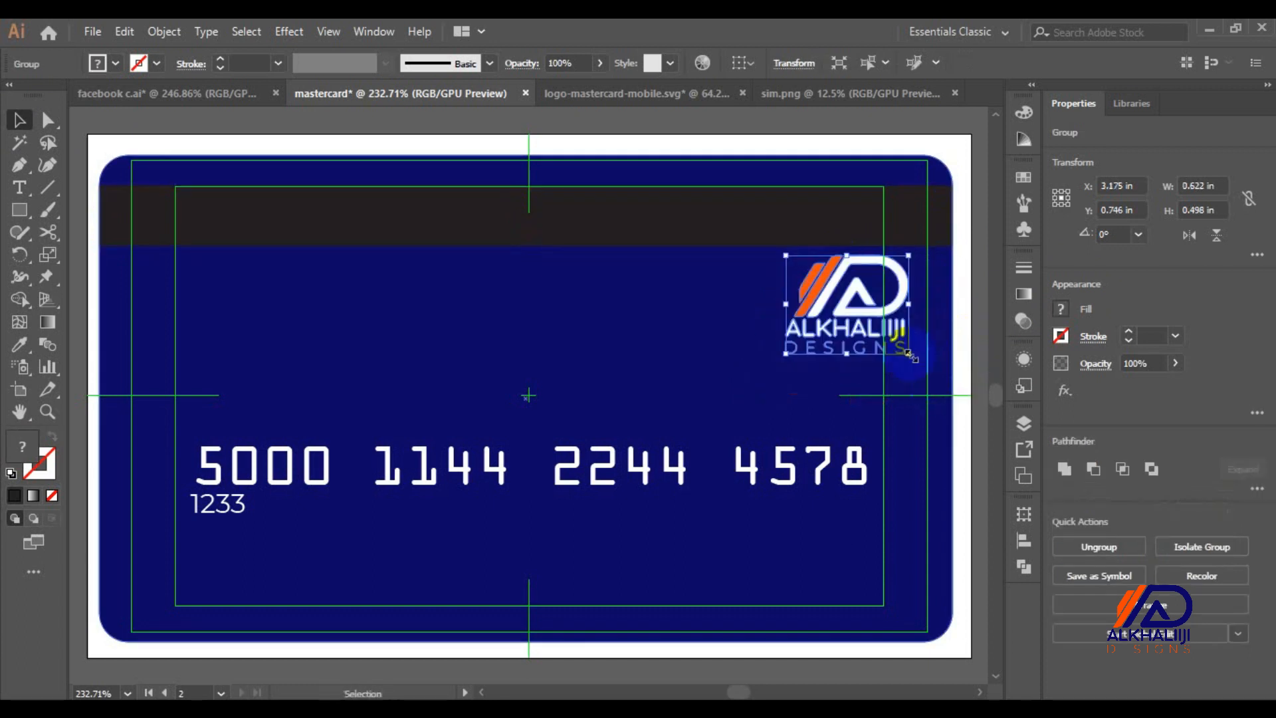
{"action": "left_click", "coordinate": [560, 219]}
{"action": "left_click_drag", "start_coordinate": [560, 219], "coordinate": [563, 296]}
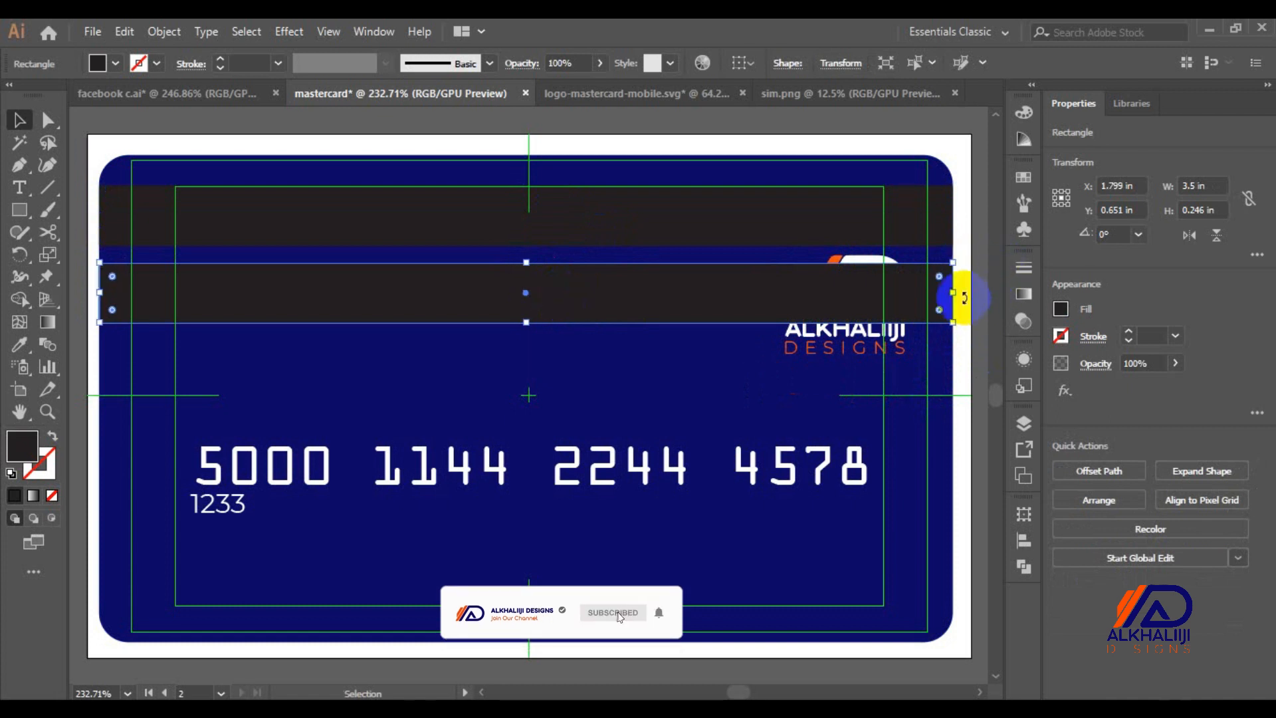
Shorten the stripe copy to 2.759 in, ending left of the logo, and fill it very light grey
{"action": "left_click_drag", "start_coordinate": [954, 293], "coordinate": [774, 295]}
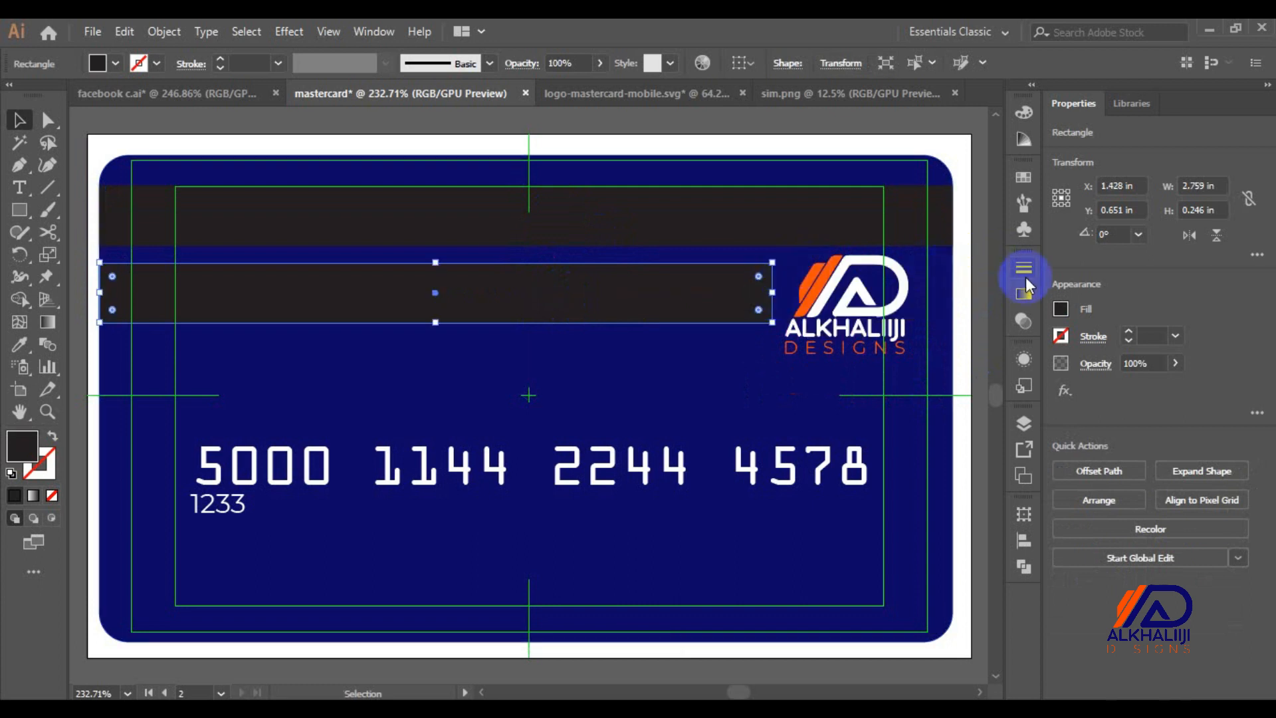
{"action": "left_click", "coordinate": [1059, 308]}
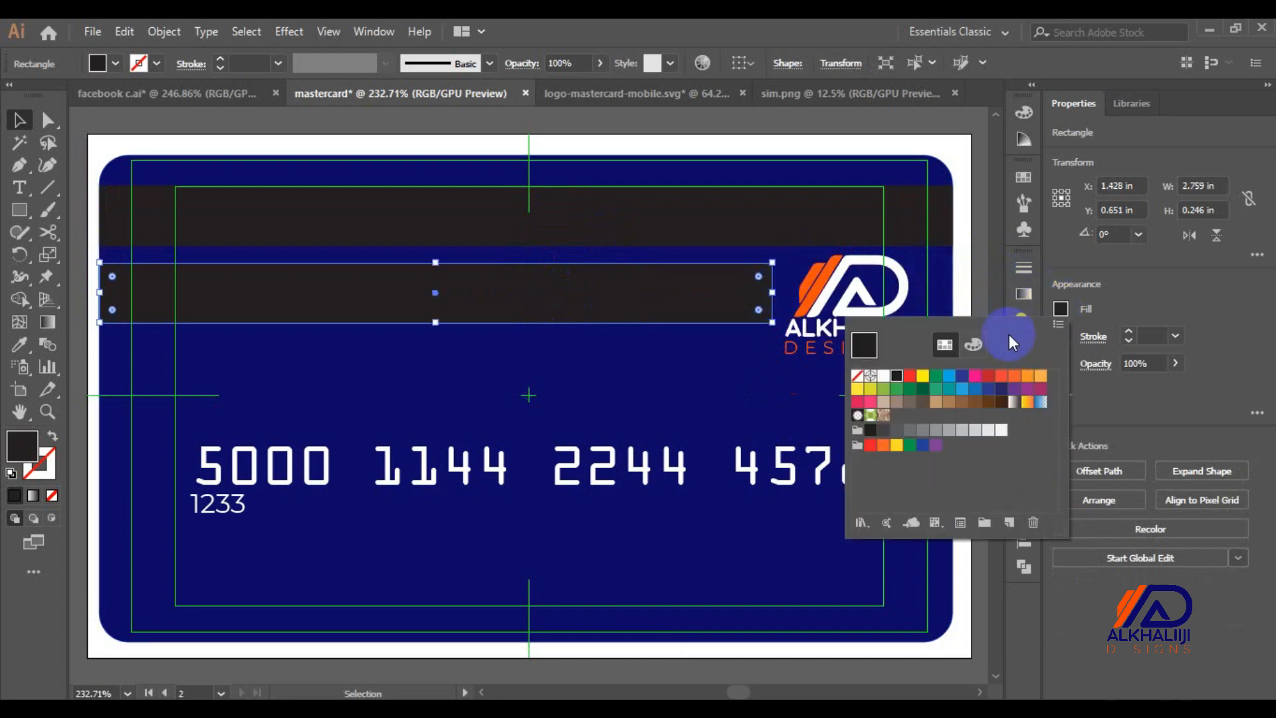
{"action": "left_click", "coordinate": [884, 376]}
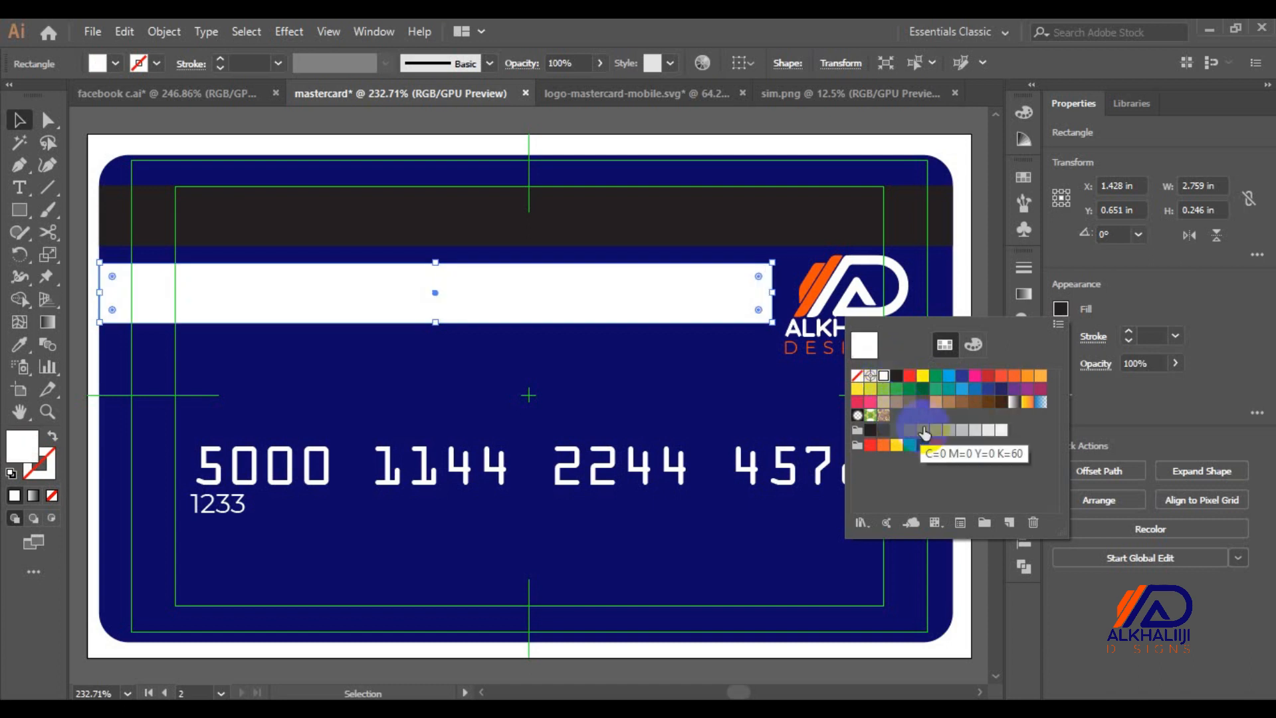
{"action": "left_click", "coordinate": [949, 432]}
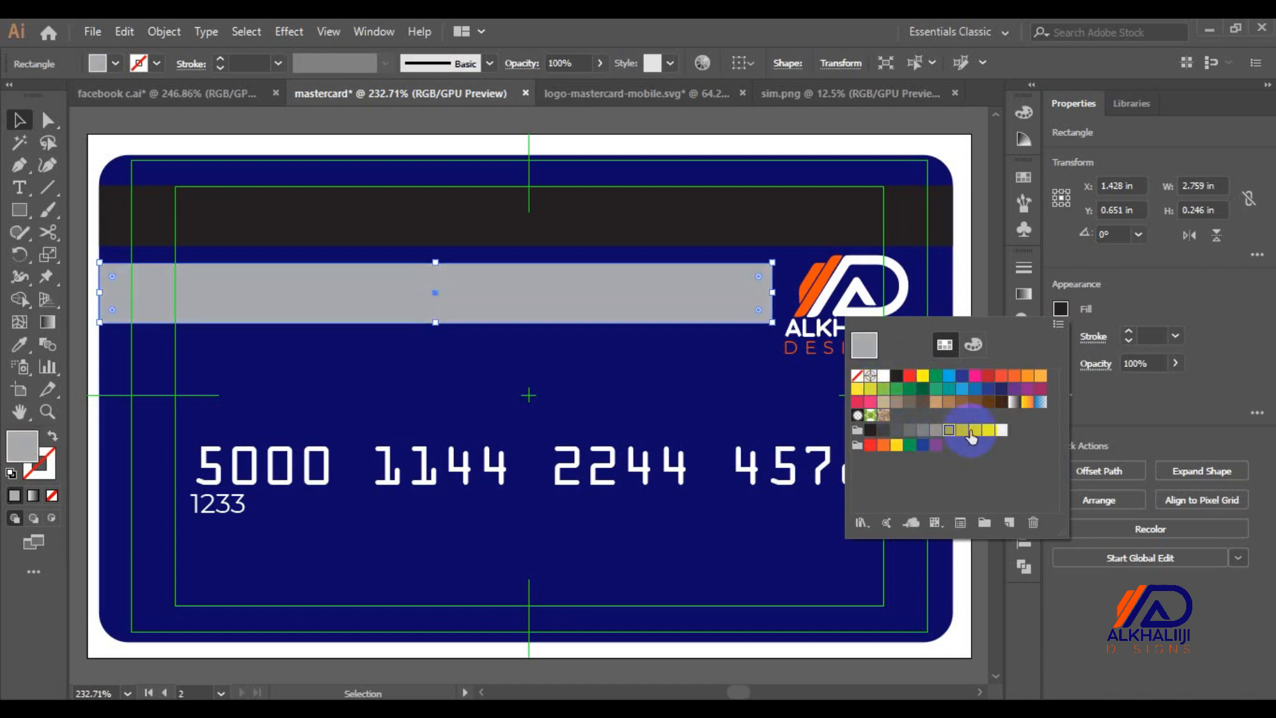
{"action": "left_click", "coordinate": [974, 430]}
{"action": "left_click", "coordinate": [988, 430]}
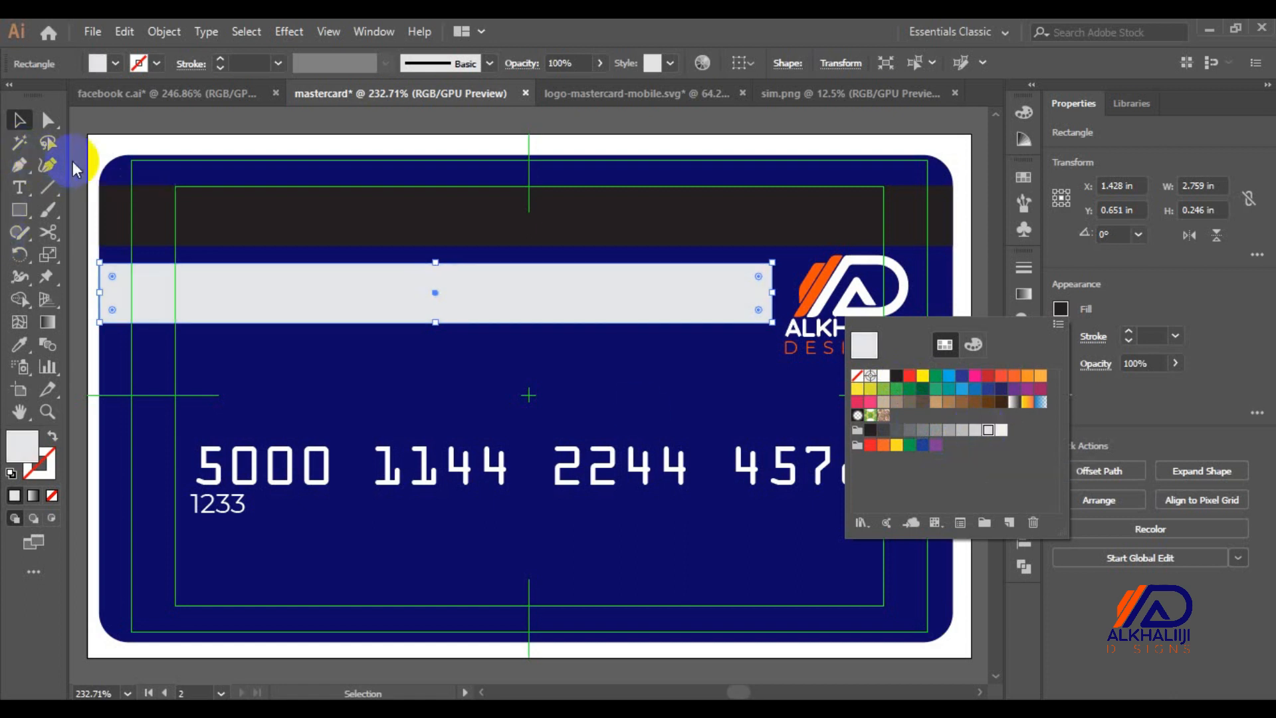
{"action": "left_click", "coordinate": [81, 141]}
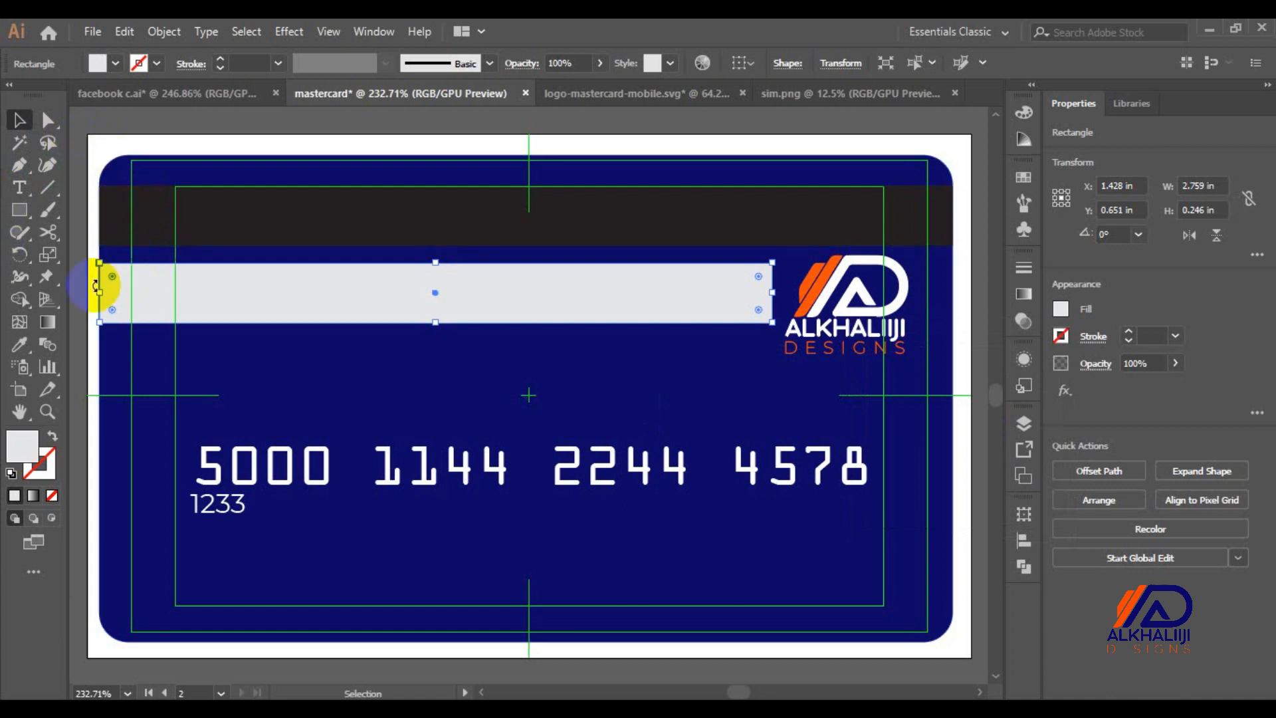
{"action": "left_click", "coordinate": [72, 322]}
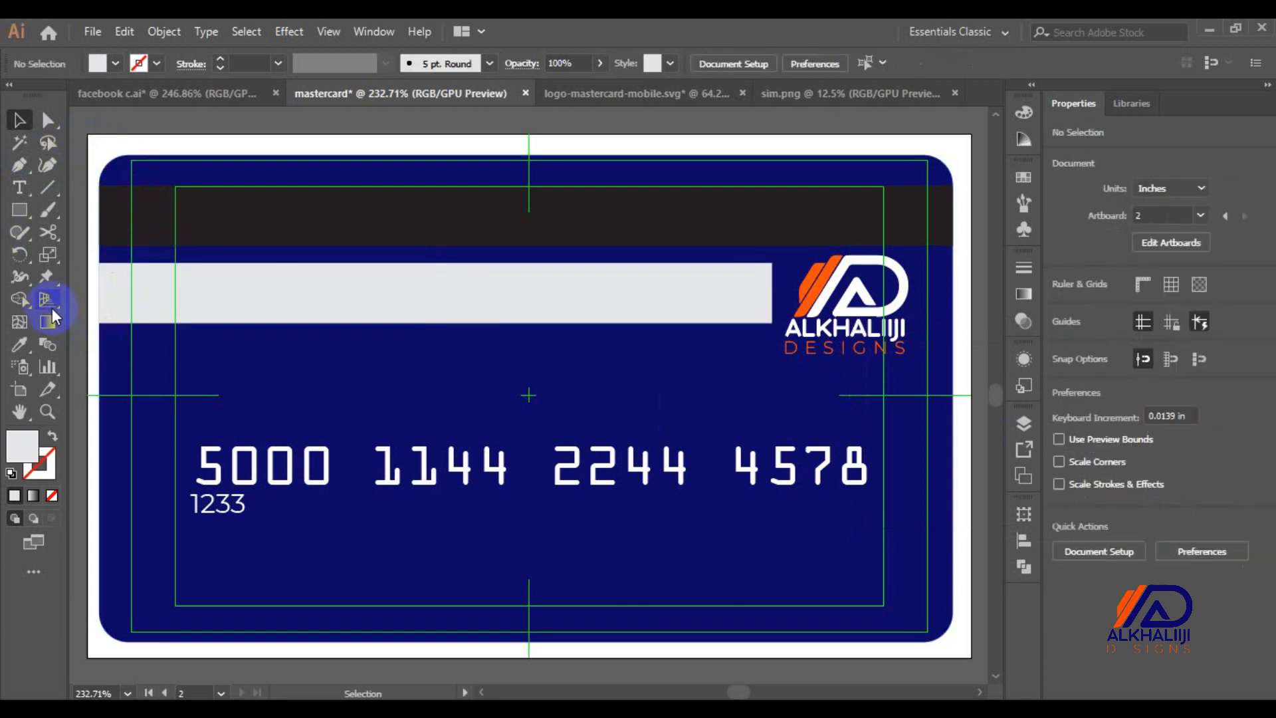
Create a 2.54 by 0.23 in Montserrat Thin 5 pt text frame on the strip's top-left
{"action": "left_click", "coordinate": [20, 188]}
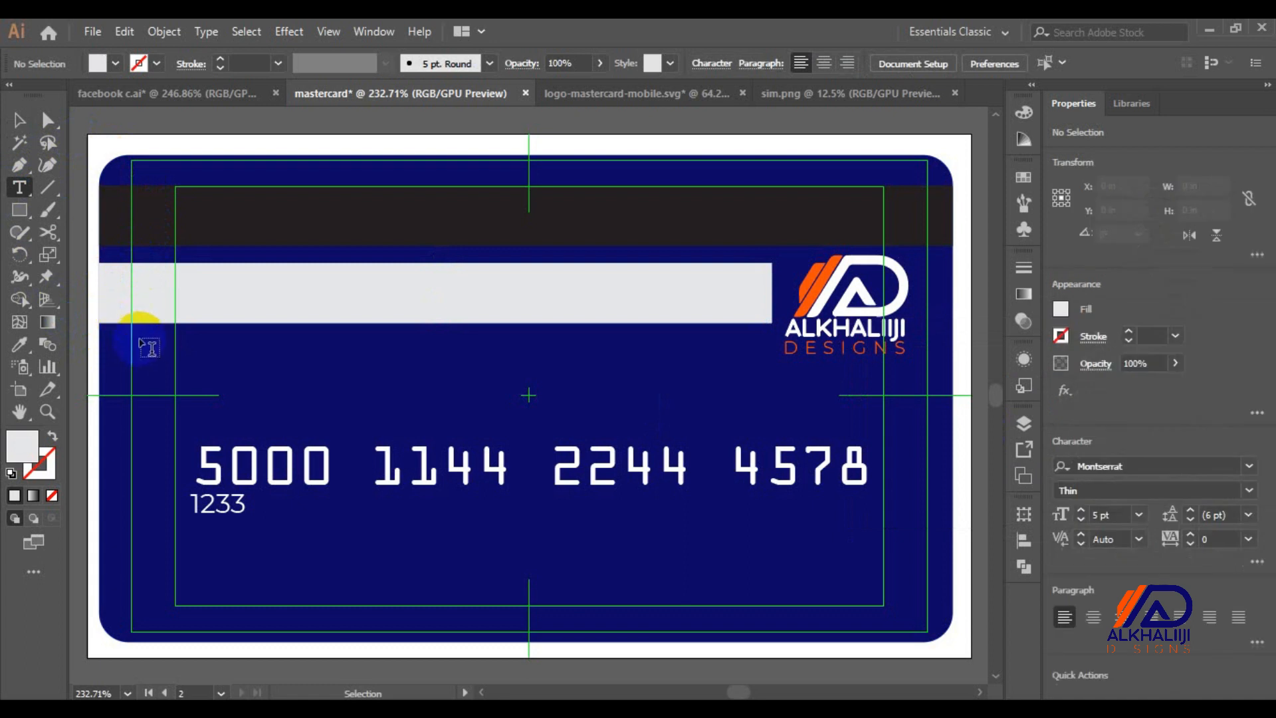
{"action": "left_click_drag", "start_coordinate": [110, 341], "coordinate": [729, 397]}
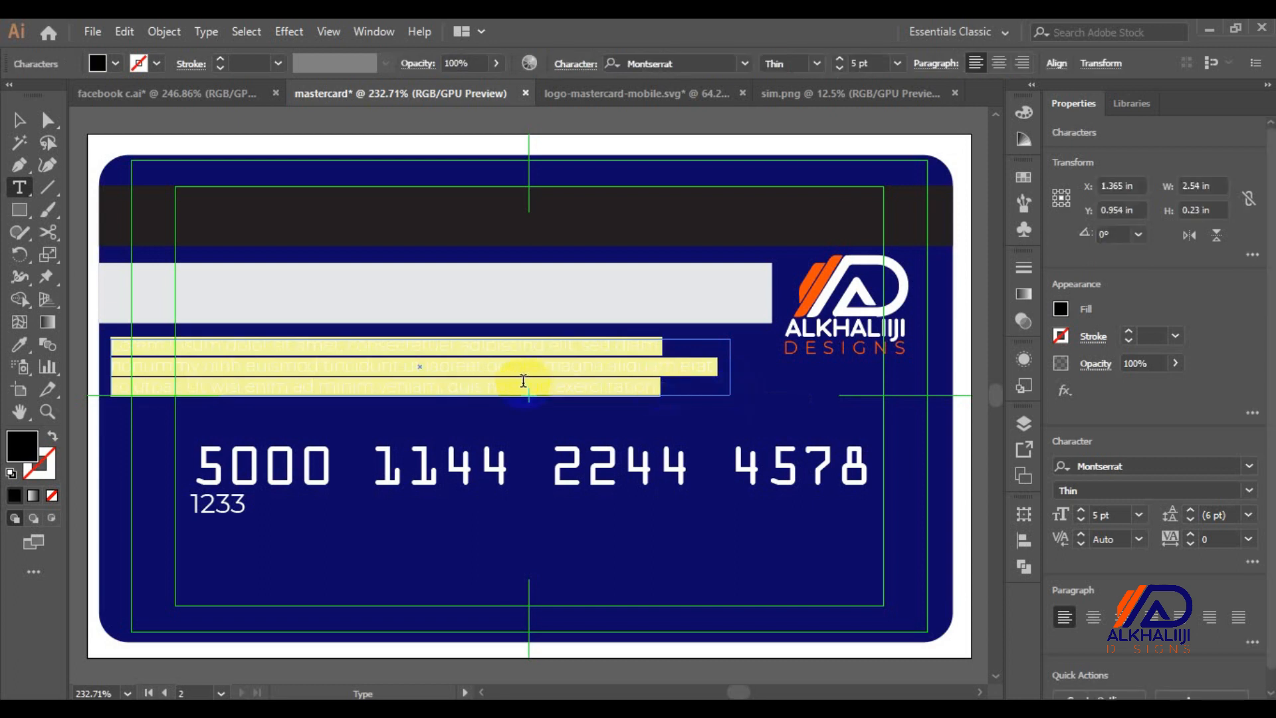
{"action": "key", "text": "BackSpace"}
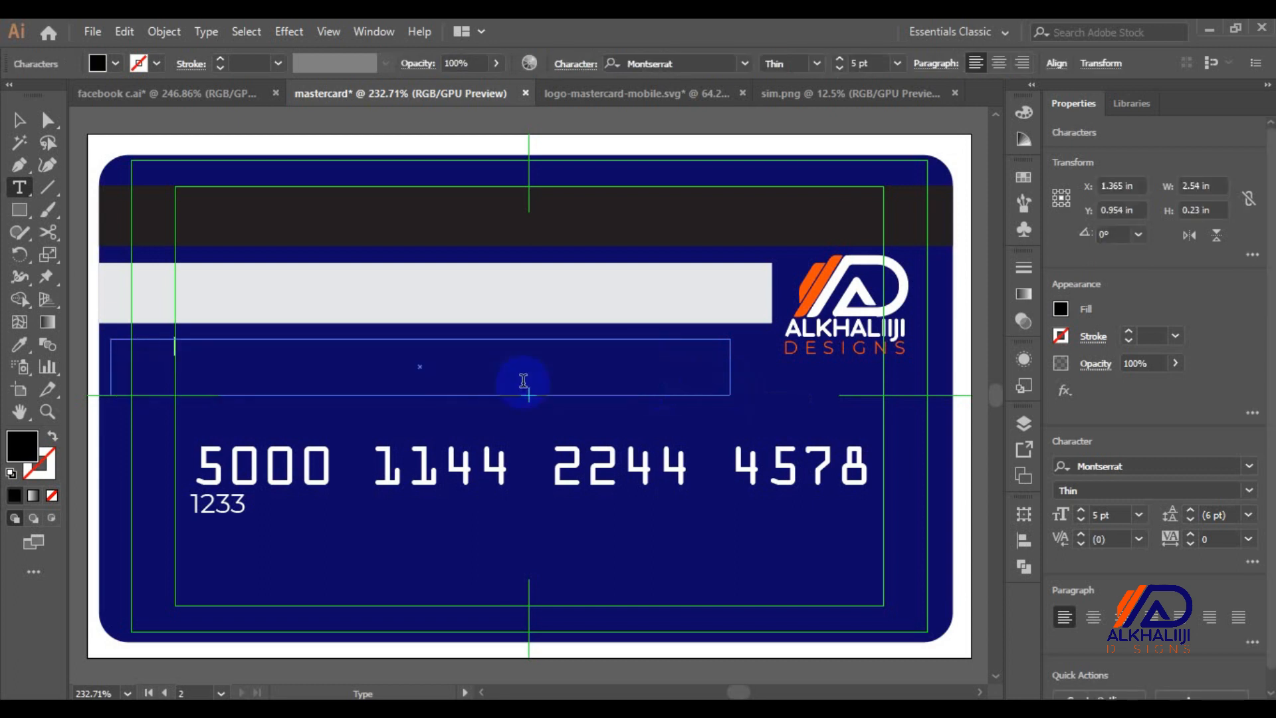
{"action": "key", "text": "ctrl+a"}
{"action": "left_click", "coordinate": [20, 120]}
{"action": "left_click_drag", "start_coordinate": [212, 337], "coordinate": [212, 293]}
{"action": "key", "text": "ctrl+z"}
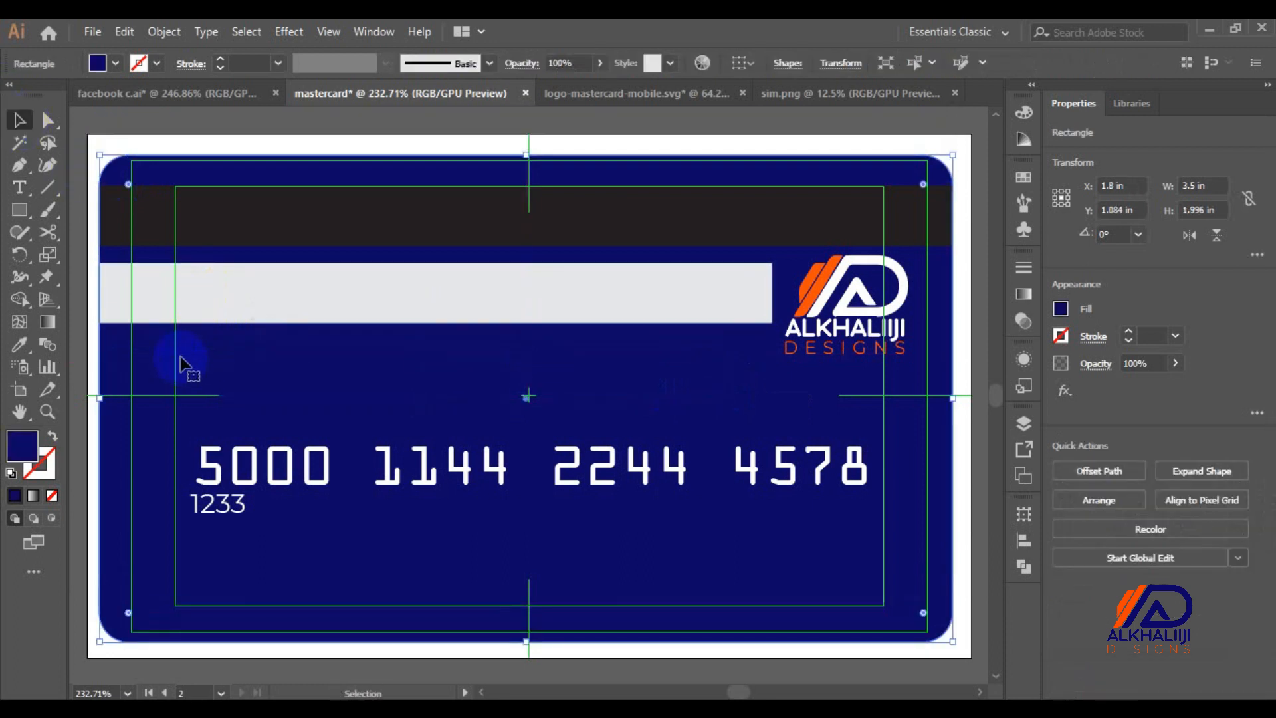
{"action": "left_click_drag", "start_coordinate": [181, 363], "coordinate": [171, 279]}
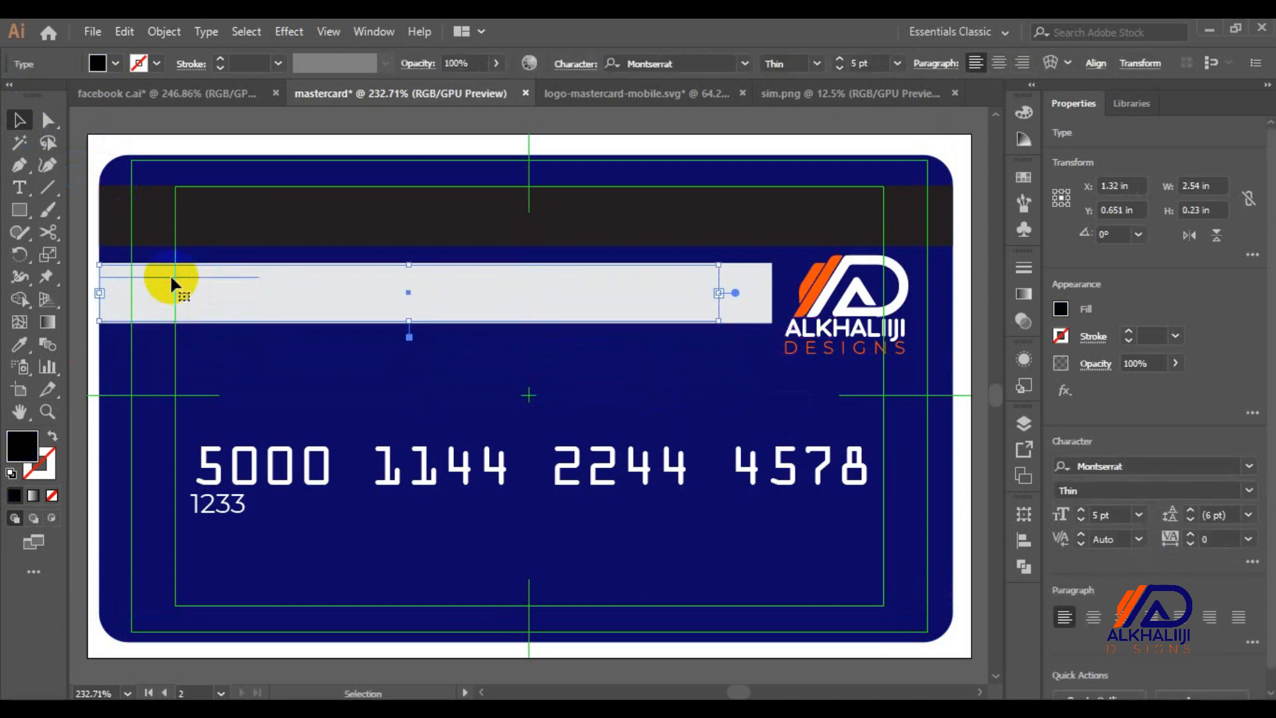
{"action": "key", "text": "ctrl+plus"}
{"action": "key", "text": "ctrl+plus"}
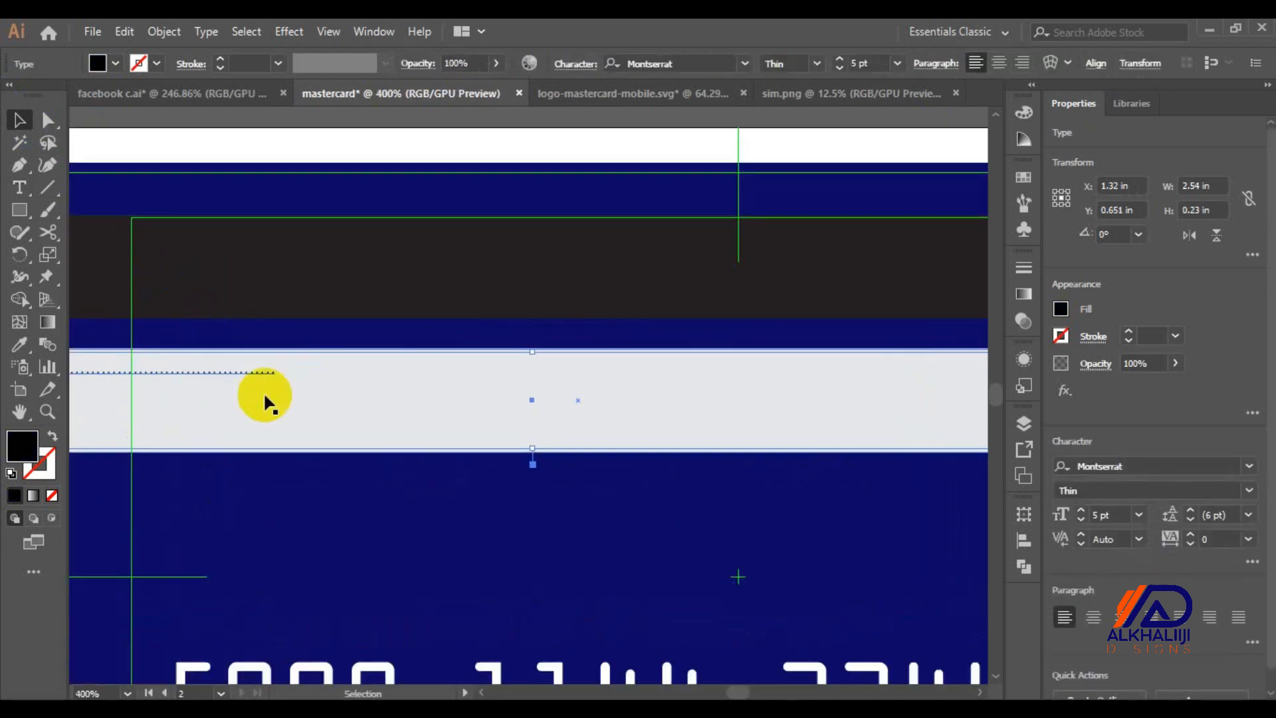
Set the dotted text to Montserrat Regular at 7 pt
{"action": "key", "text": "ctrl+minus"}
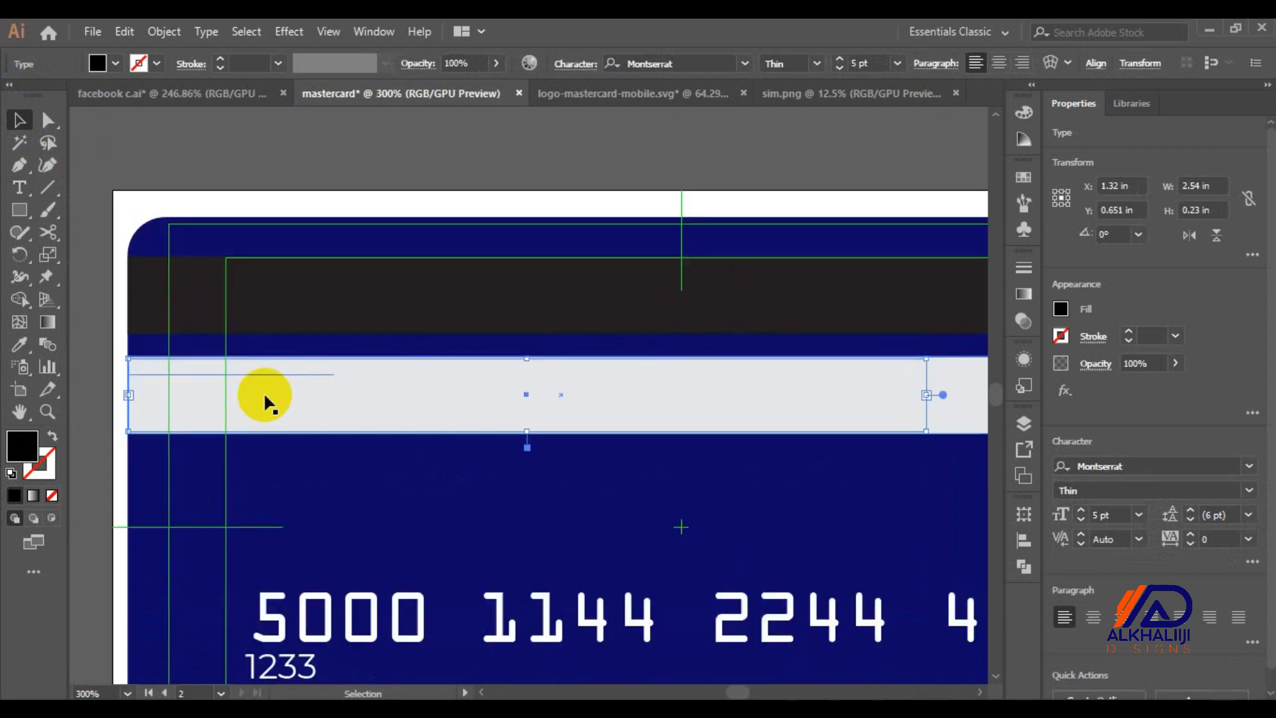
{"action": "double_click", "coordinate": [220, 371]}
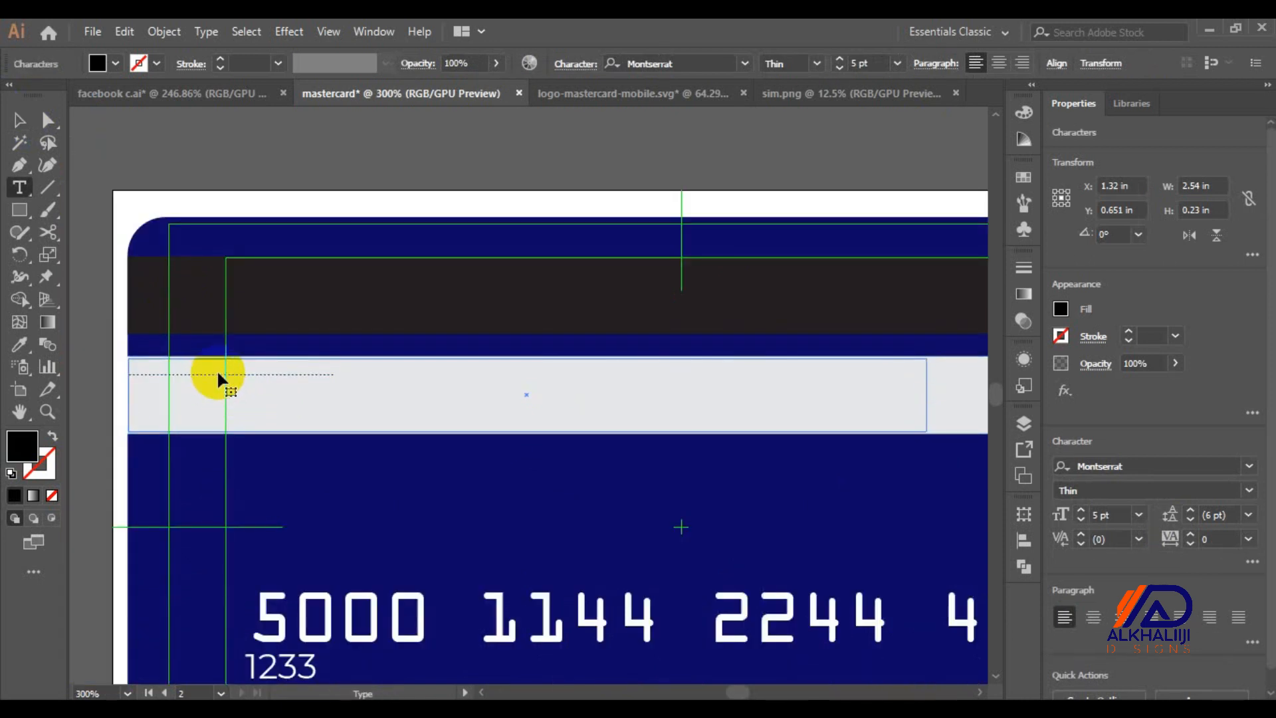
{"action": "double_click", "coordinate": [218, 372]}
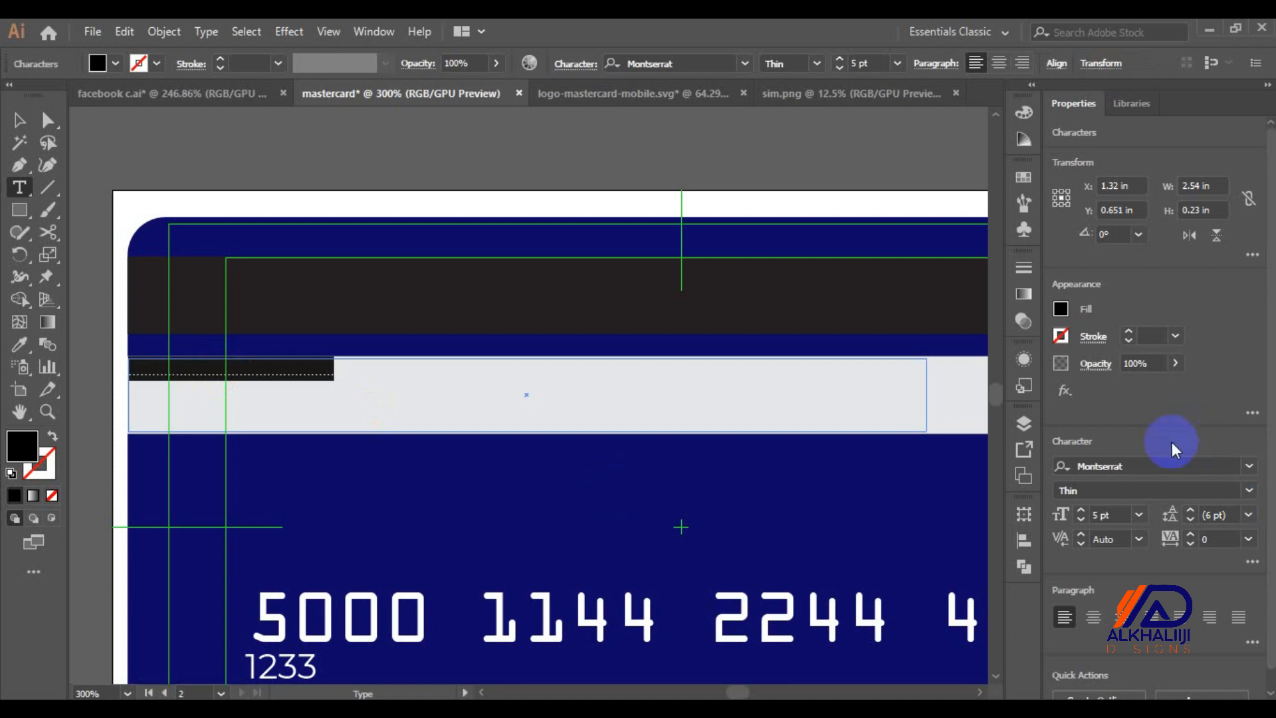
{"action": "left_click", "coordinate": [1247, 489]}
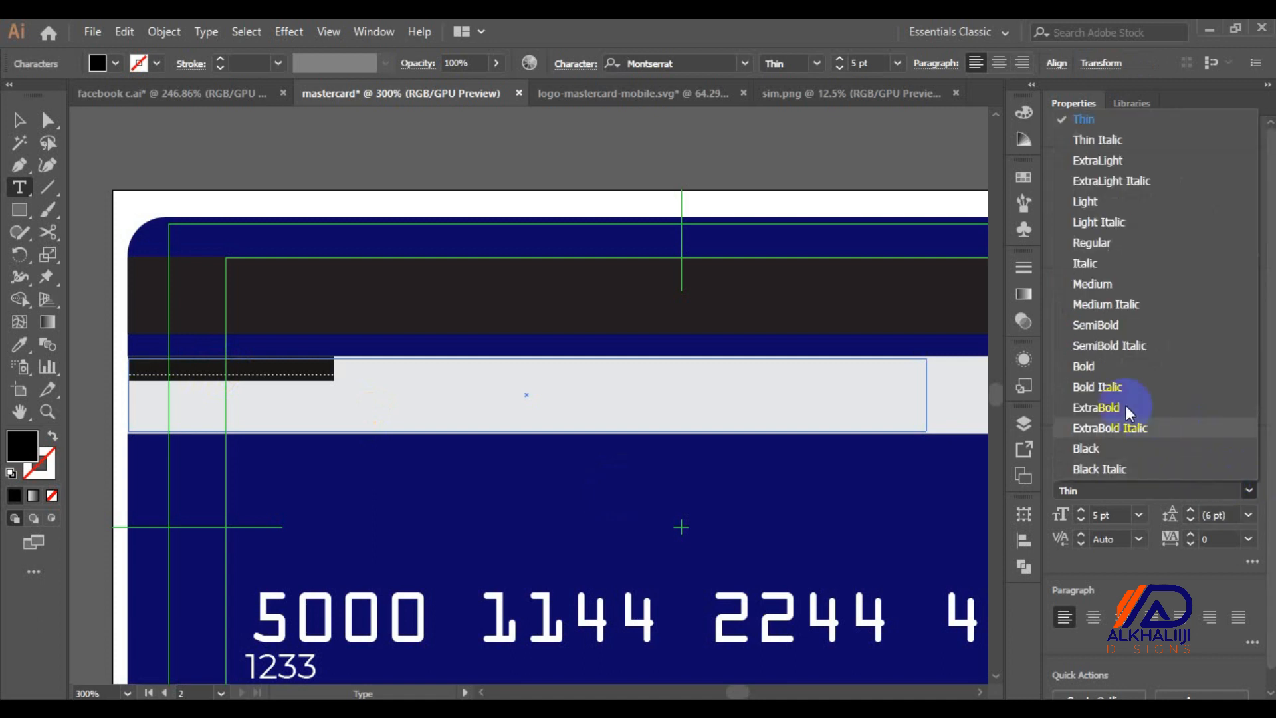
{"action": "left_click", "coordinate": [1091, 242]}
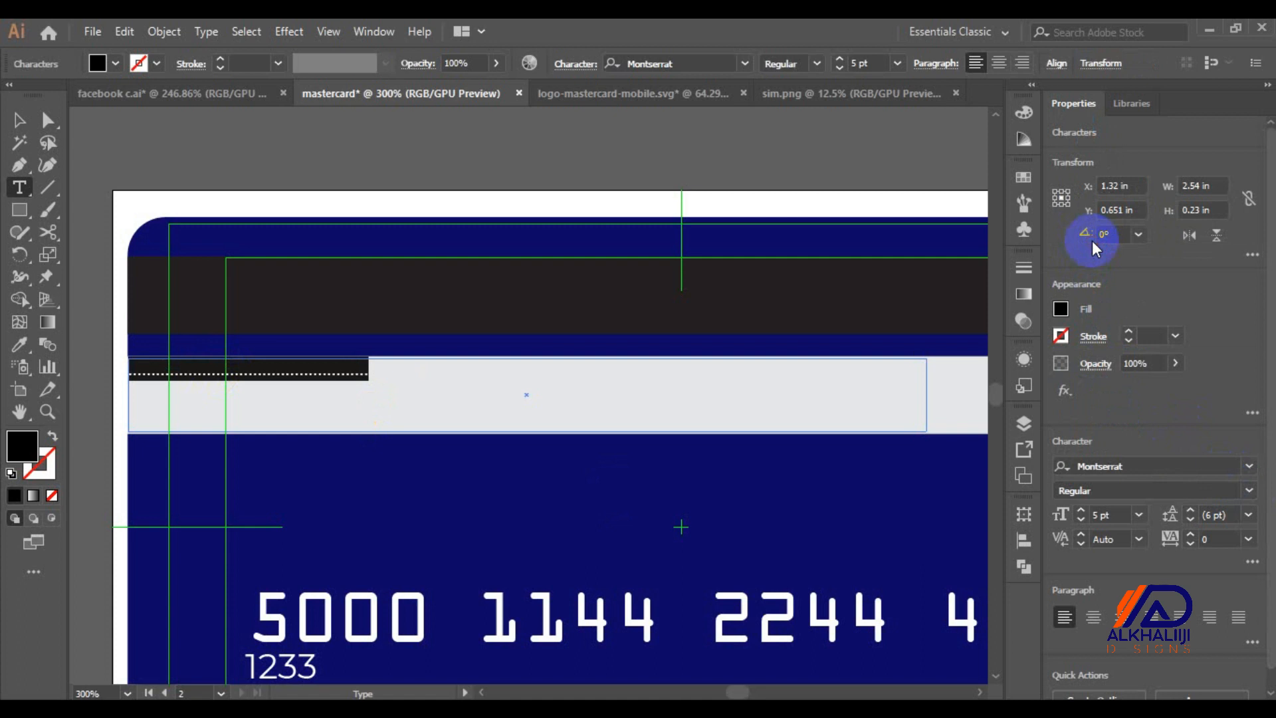
{"action": "left_click", "coordinate": [1138, 515]}
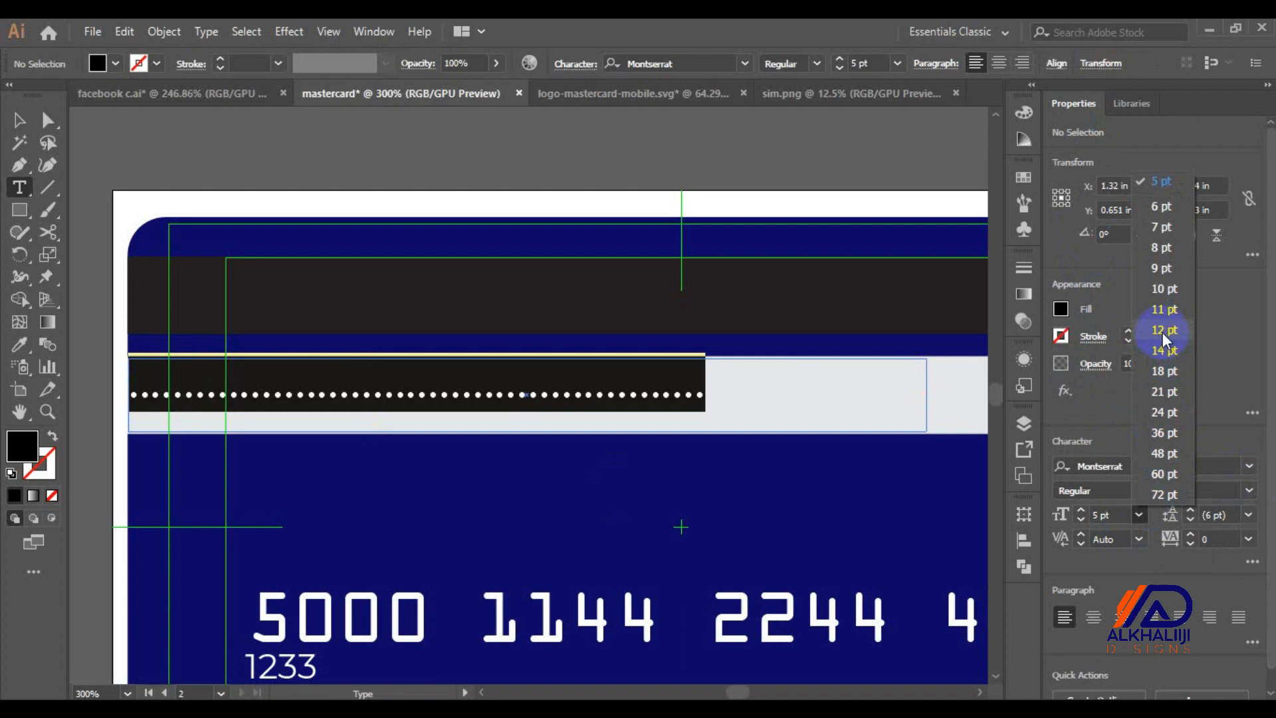
{"action": "left_click", "coordinate": [1163, 333]}
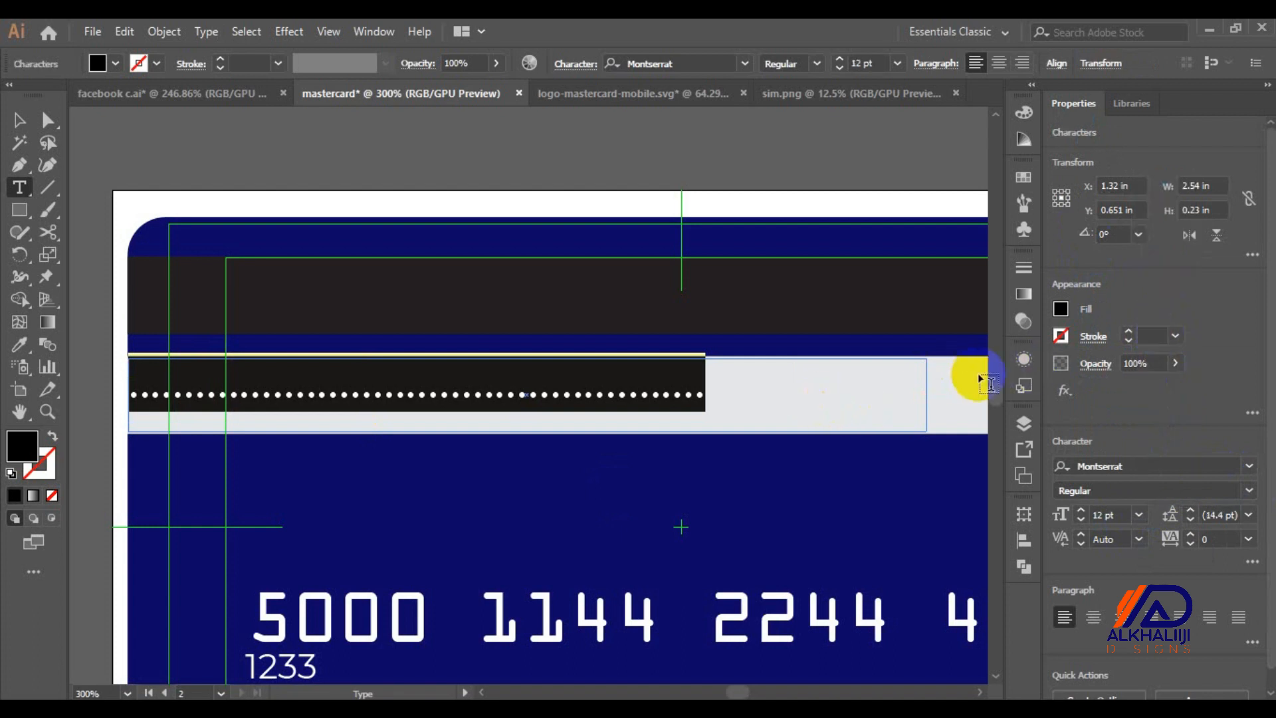
{"action": "left_click", "coordinate": [1122, 514]}
{"action": "type", "text": "1"}
{"action": "key", "text": "Return"}
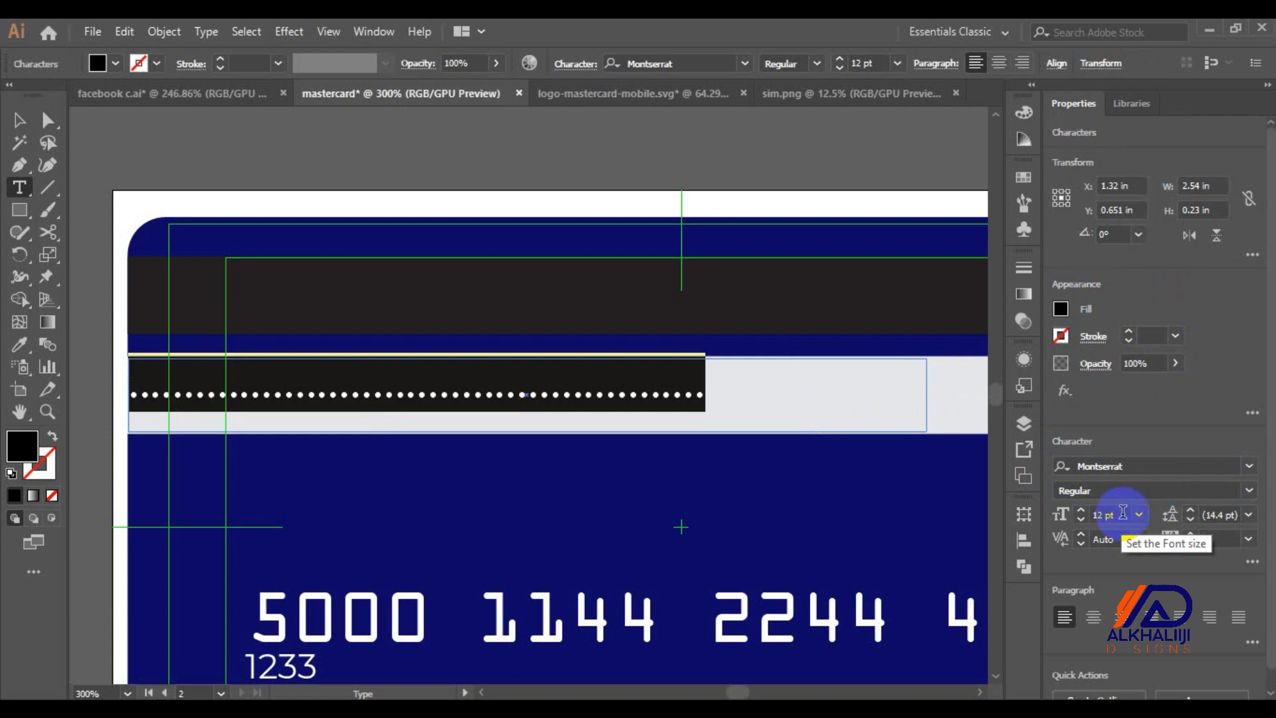
{"action": "left_click", "coordinate": [1122, 513]}
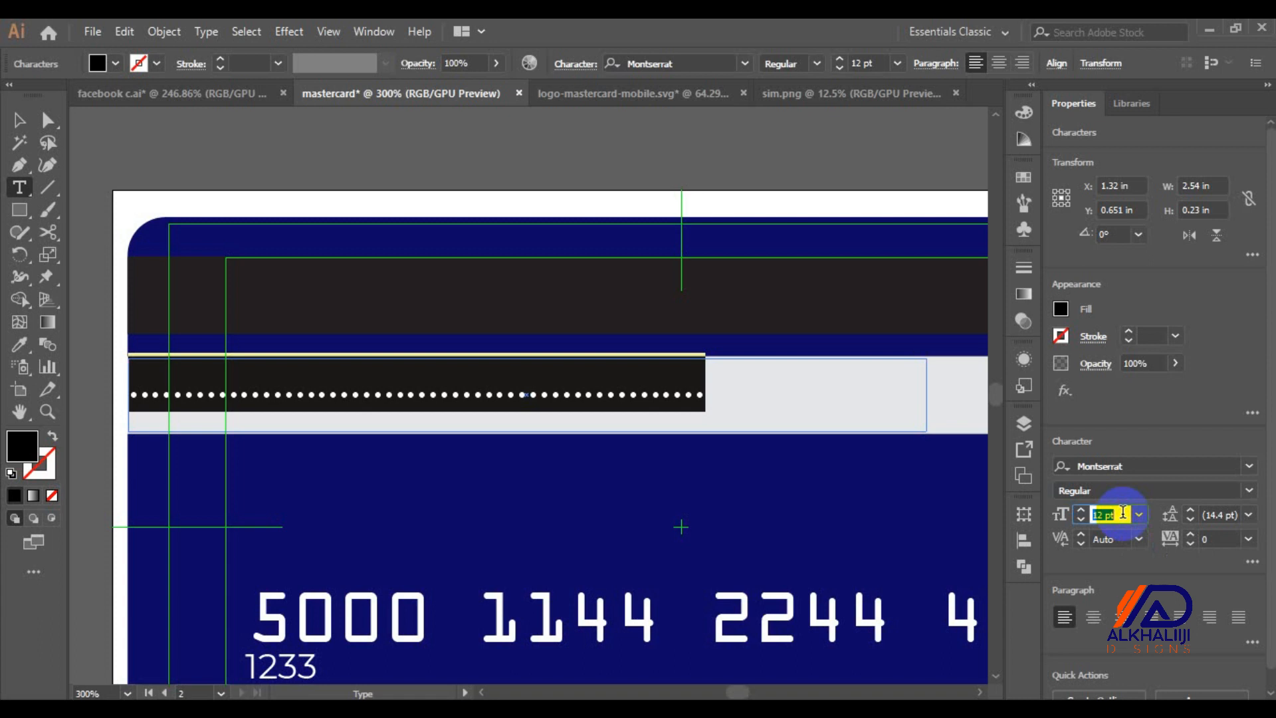
{"action": "type", "text": "7"}
{"action": "key", "text": "Return"}
Paste extra dot copies to fill the frame and tighten the leading between rows
{"action": "key", "text": "Right"}
{"action": "key", "text": "Right"}
{"action": "key", "text": "Right"}
{"action": "key", "text": "Right"}
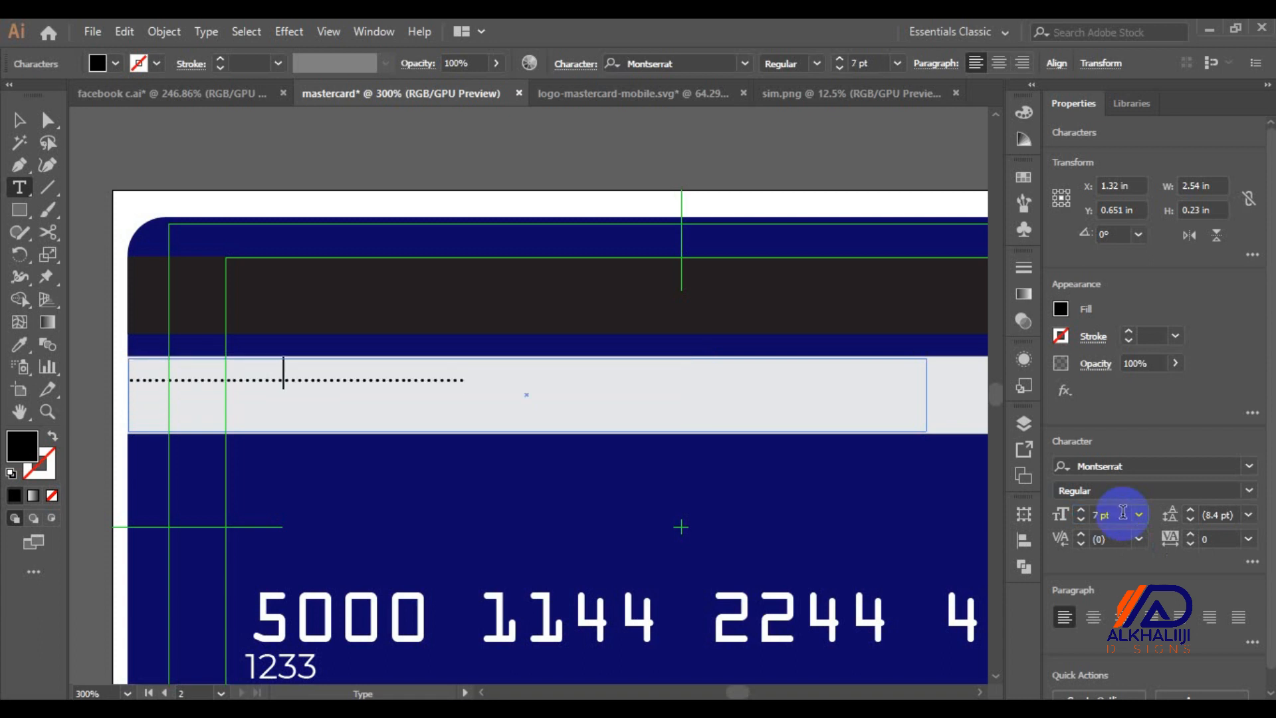
{"action": "key", "text": "ctrl+a"}
{"action": "key", "text": "ctrl+c"}
{"action": "key", "text": "ctrl+v"}
{"action": "key", "text": "ctrl+v"}
{"action": "key", "text": "ctrl+v"}
{"action": "key", "text": "ctrl+v"}
{"action": "key", "text": "ctrl+v"}
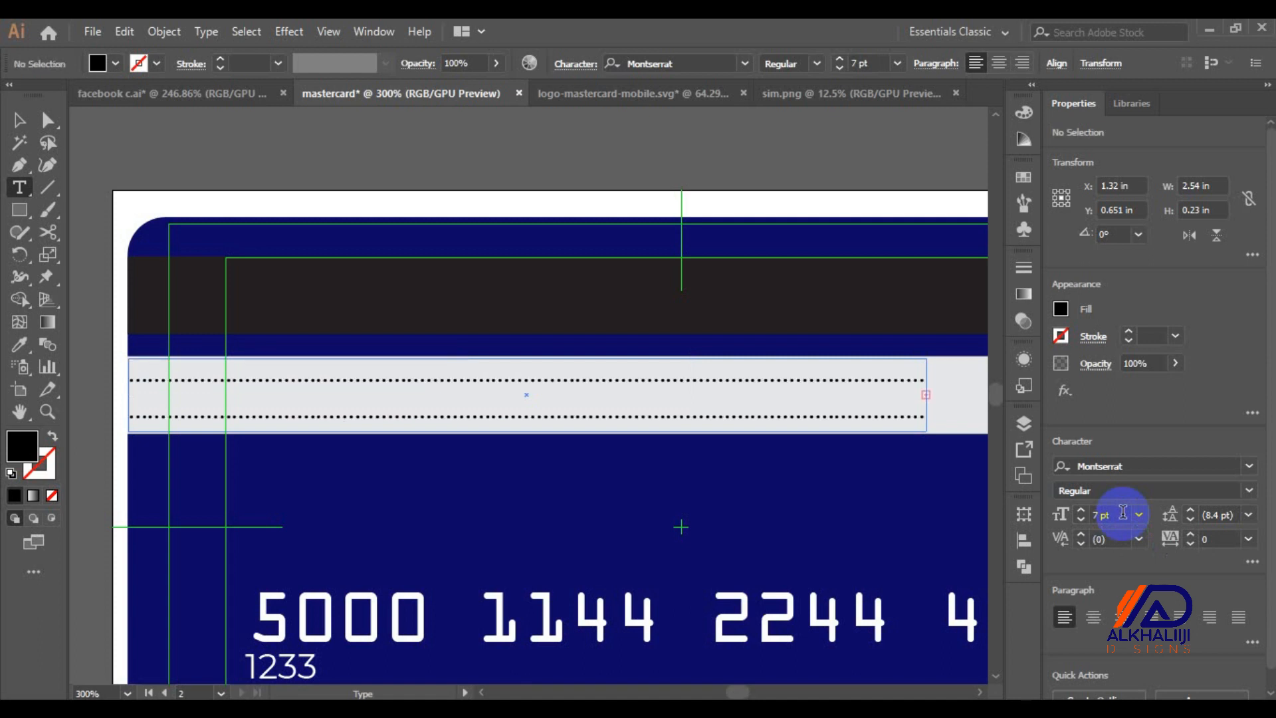
{"action": "key", "text": "ctrl+a"}
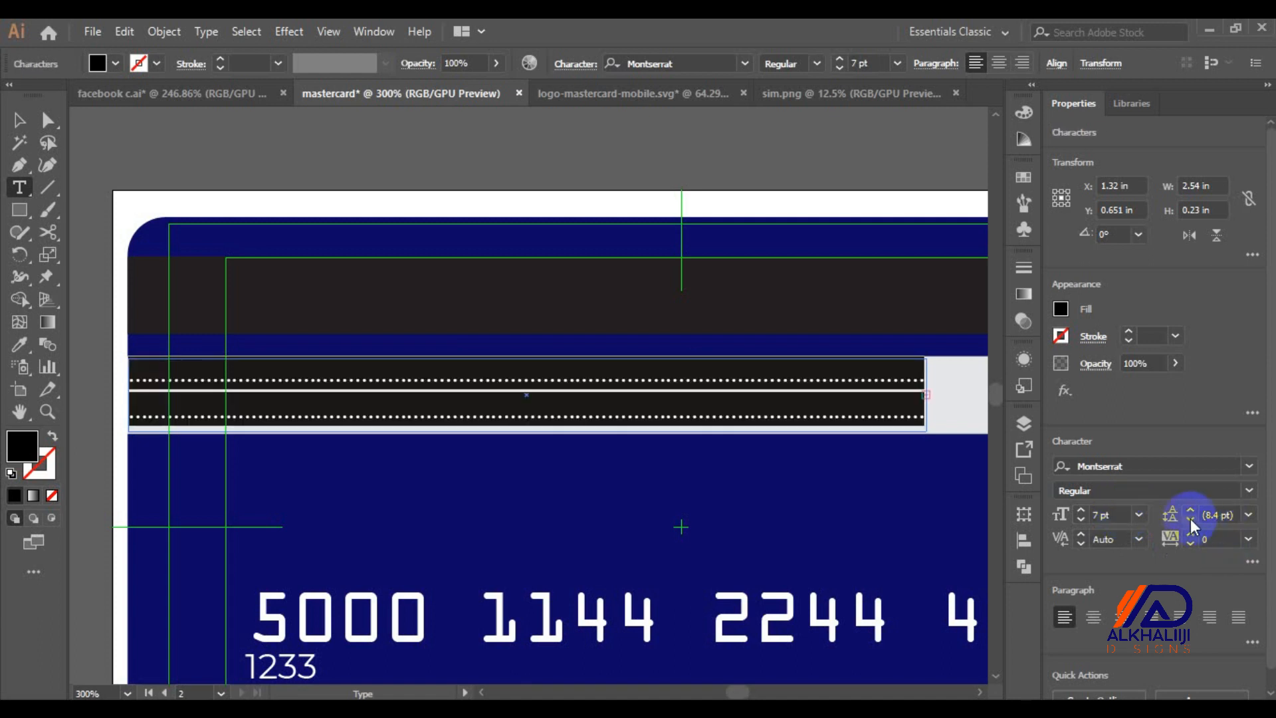
{"action": "left_click", "coordinate": [1189, 523]}
{"action": "left_click", "coordinate": [1189, 524]}
{"action": "left_click", "coordinate": [1190, 524]}
{"action": "left_click", "coordinate": [1189, 524]}
{"action": "left_click", "coordinate": [1189, 523]}
{"action": "left_click", "coordinate": [1190, 524]}
{"action": "key", "text": "ctrl"}
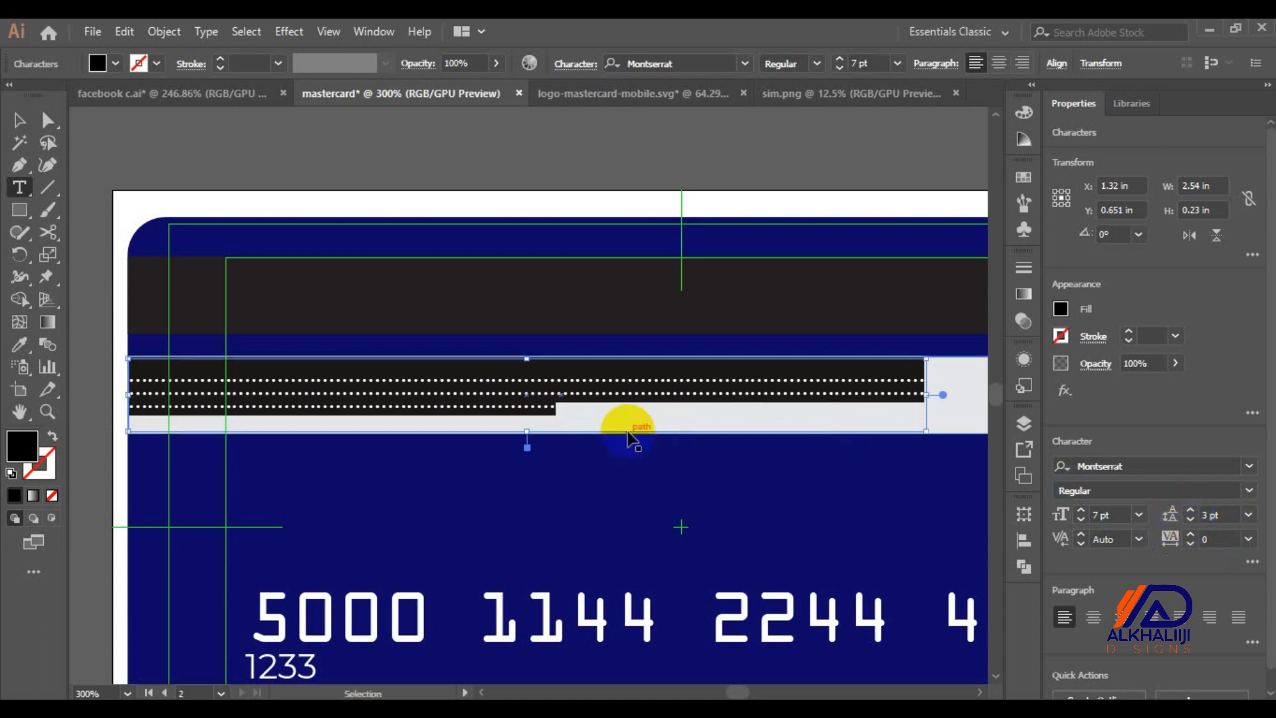
Nudge the dotted frame into place and narrow it short of the strip's right end
{"action": "left_click", "coordinate": [630, 439], "text": "ctrl"}
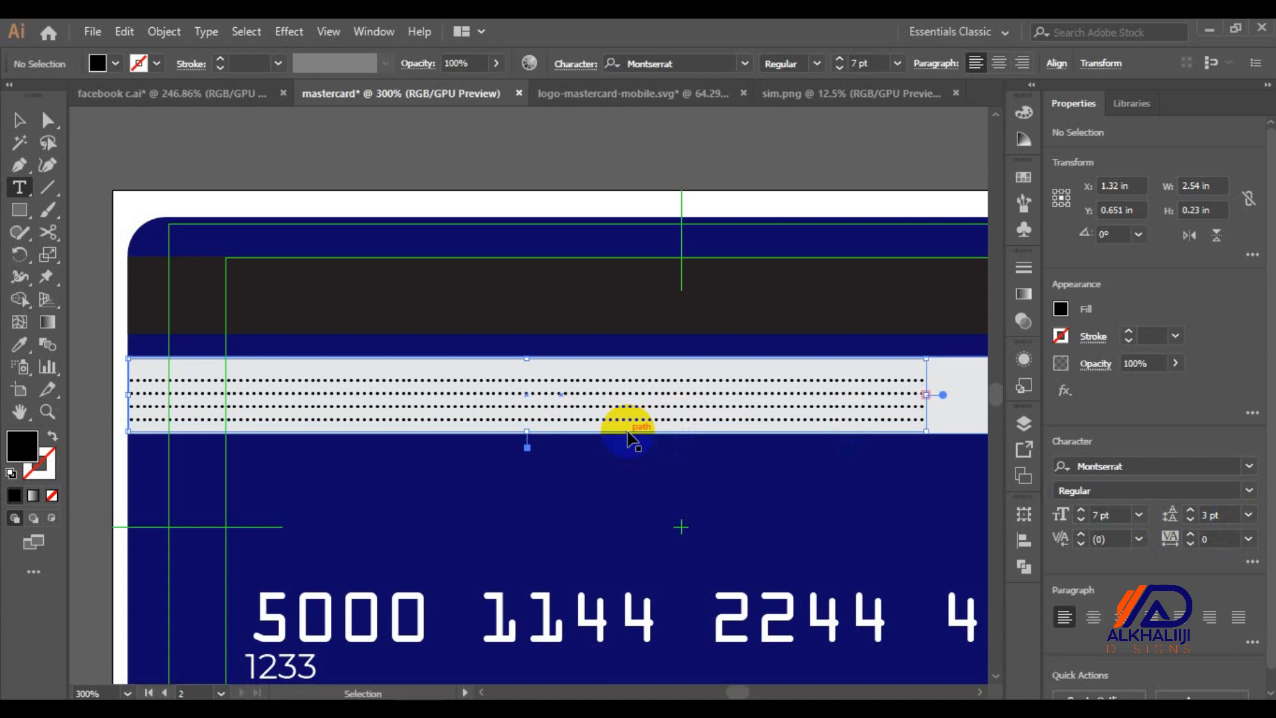
{"action": "left_click", "coordinate": [20, 119]}
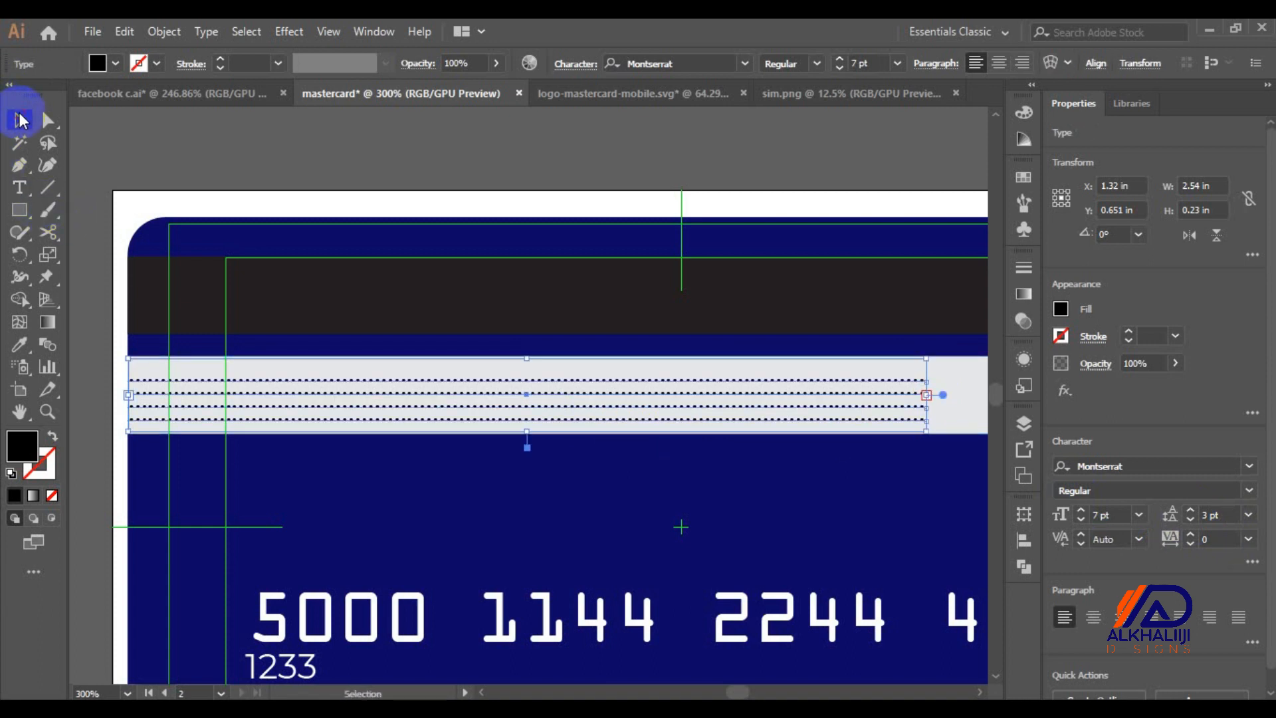
{"action": "key", "text": "Right"}
{"action": "key", "text": "Right"}
{"action": "key", "text": "Right"}
{"action": "key", "text": "Right"}
{"action": "key", "text": "Left"}
{"action": "key", "text": "Left"}
{"action": "key", "text": "Up"}
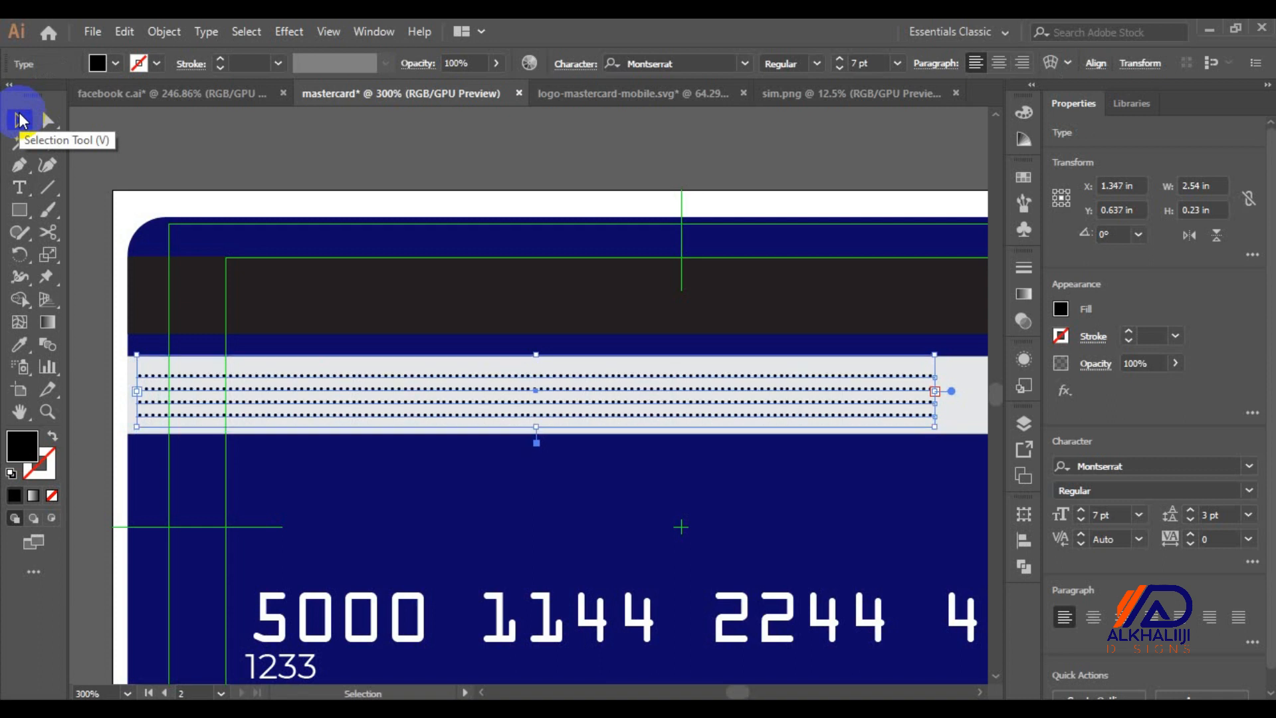
{"action": "key", "text": "ctrl+0"}
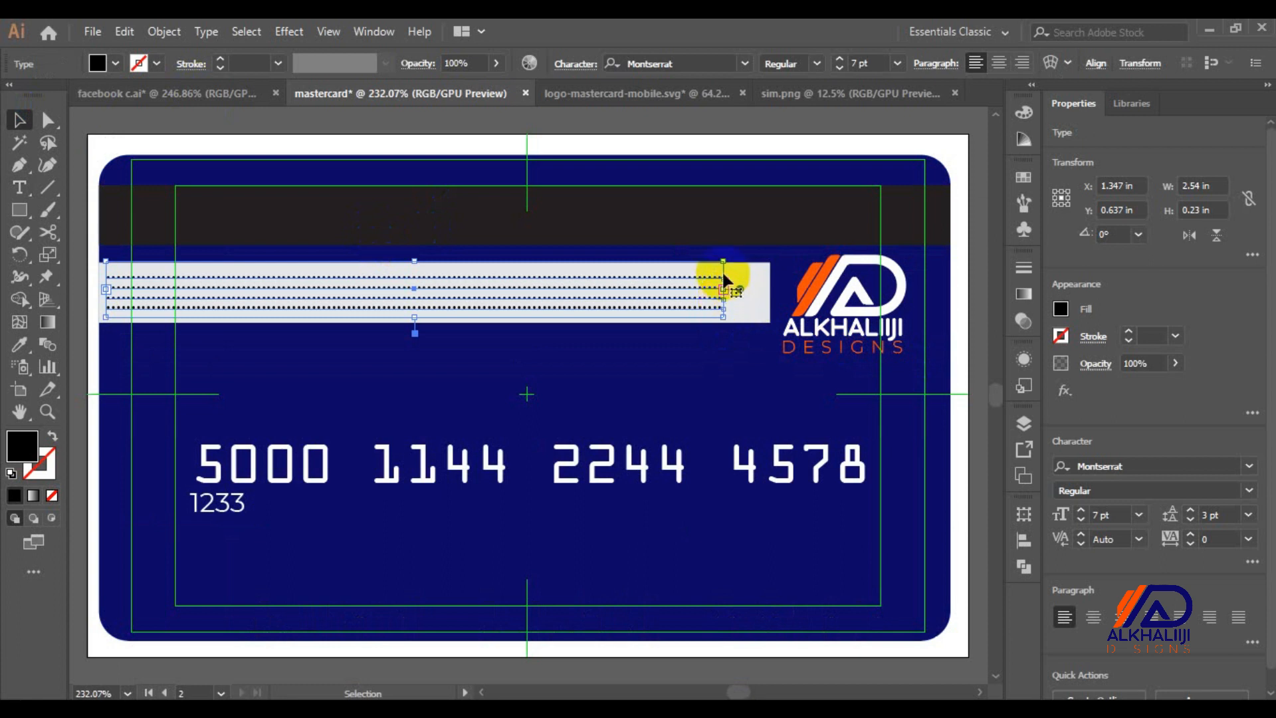
{"action": "left_click_drag", "start_coordinate": [725, 293], "coordinate": [671, 292]}
Edit the copied card number text on the back down to just 500
{"action": "left_click", "coordinate": [674, 366]}
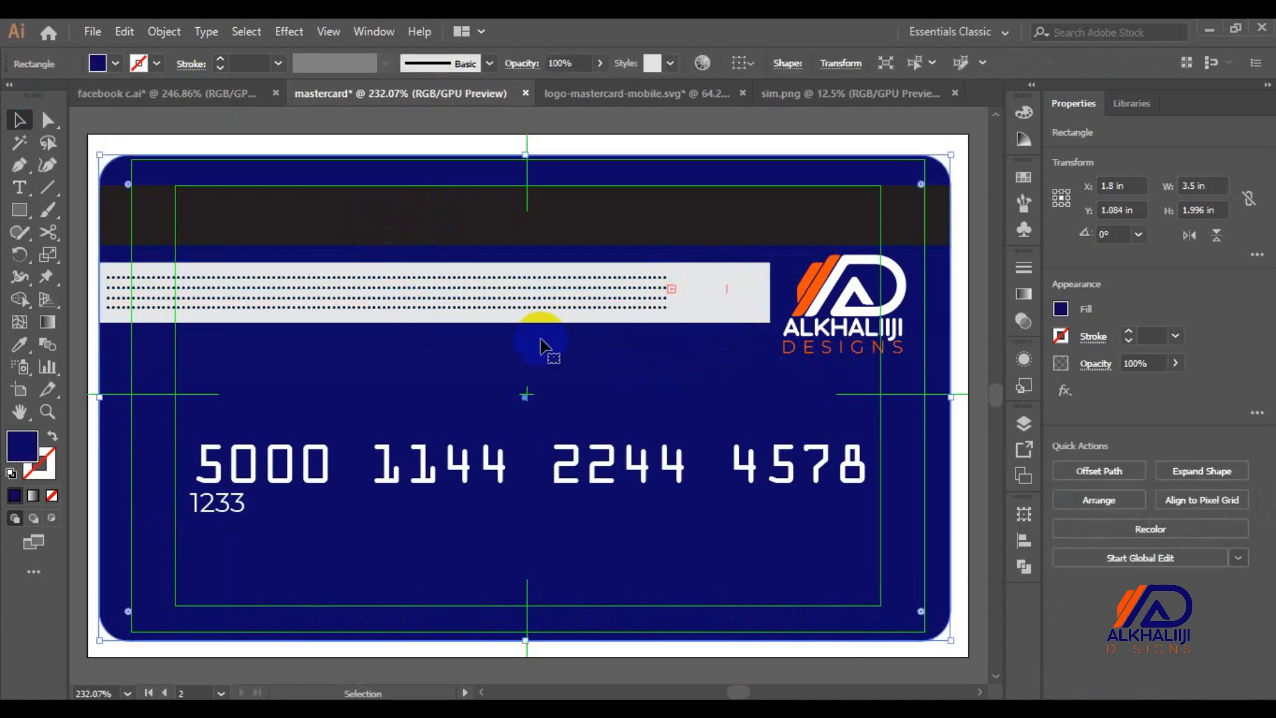
{"action": "left_click", "coordinate": [511, 303]}
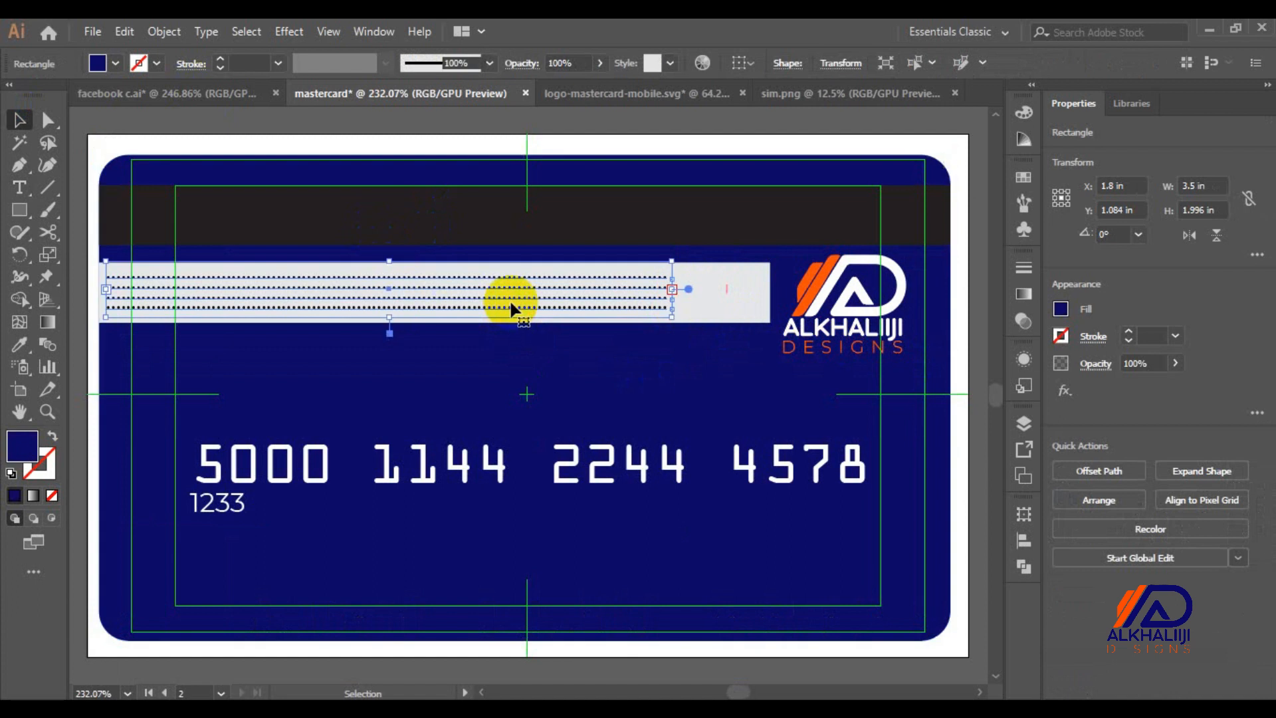
{"action": "left_click", "coordinate": [284, 473]}
{"action": "triple_click", "coordinate": [285, 473]}
{"action": "left_click", "coordinate": [336, 473]}
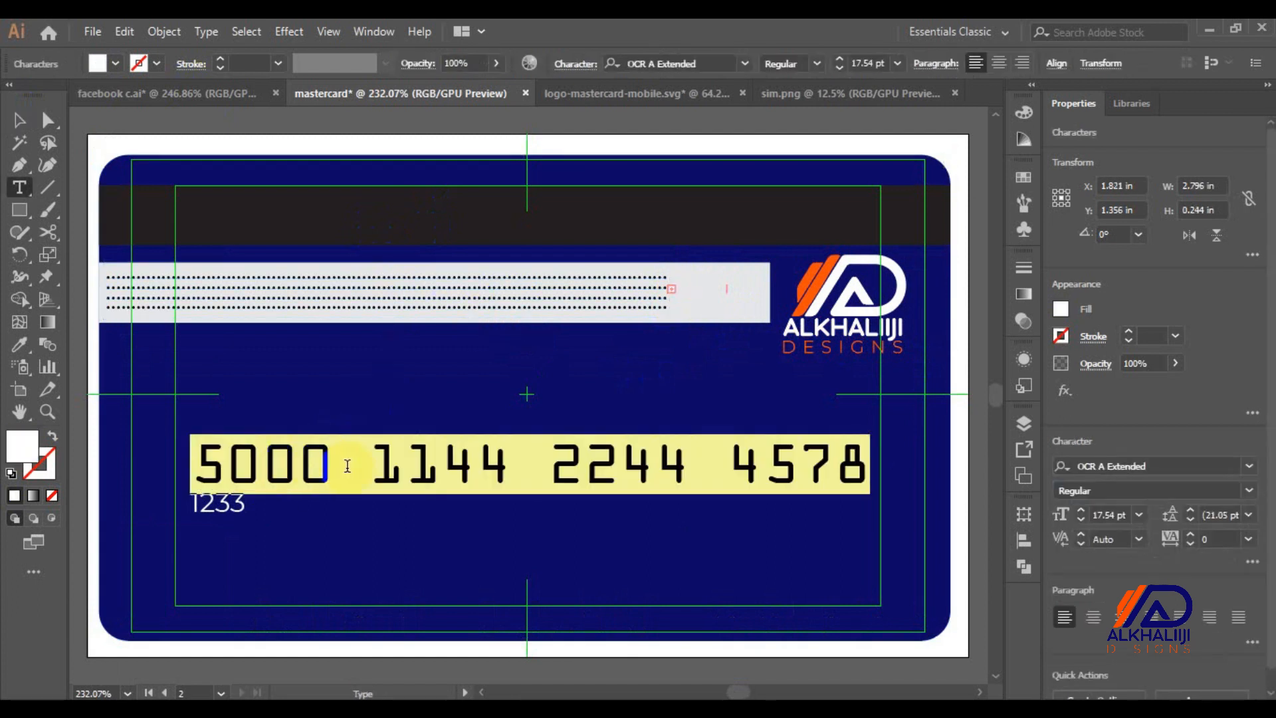
{"action": "left_click_drag", "start_coordinate": [353, 477], "coordinate": [1035, 588]}
{"action": "key", "text": "BackSpace"}
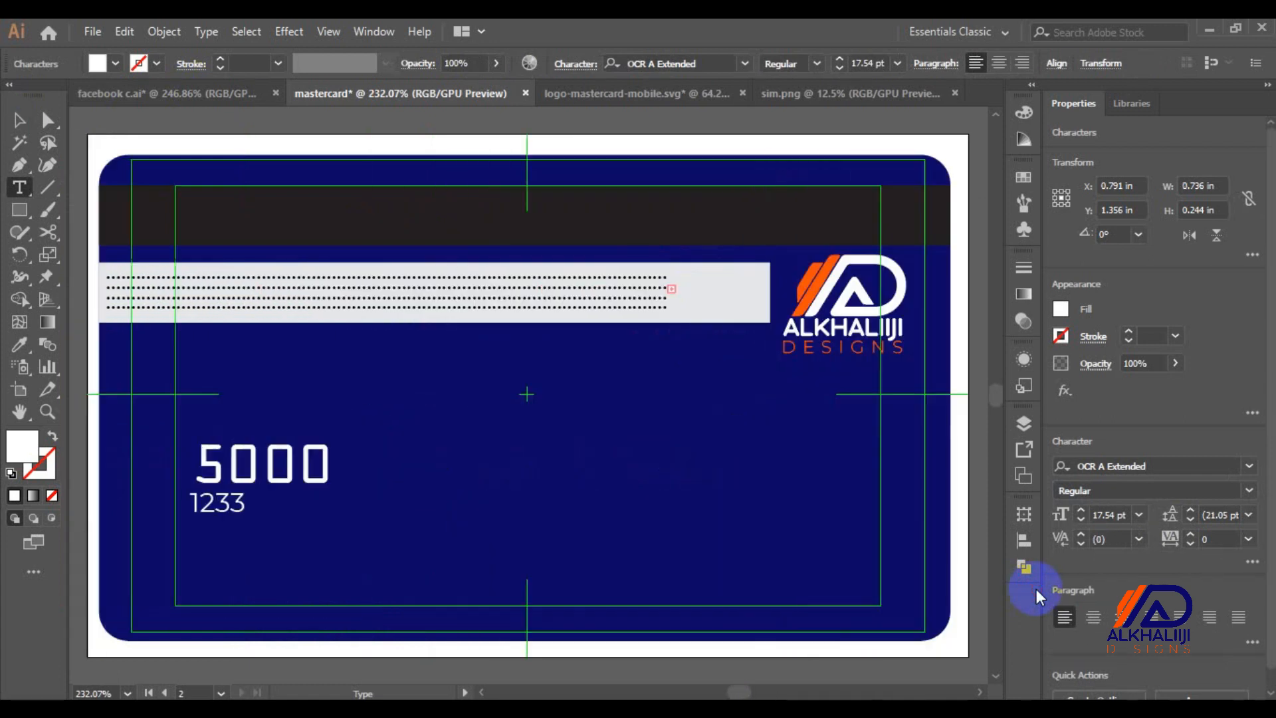
{"action": "left_click_drag", "start_coordinate": [301, 458], "coordinate": [332, 458]}
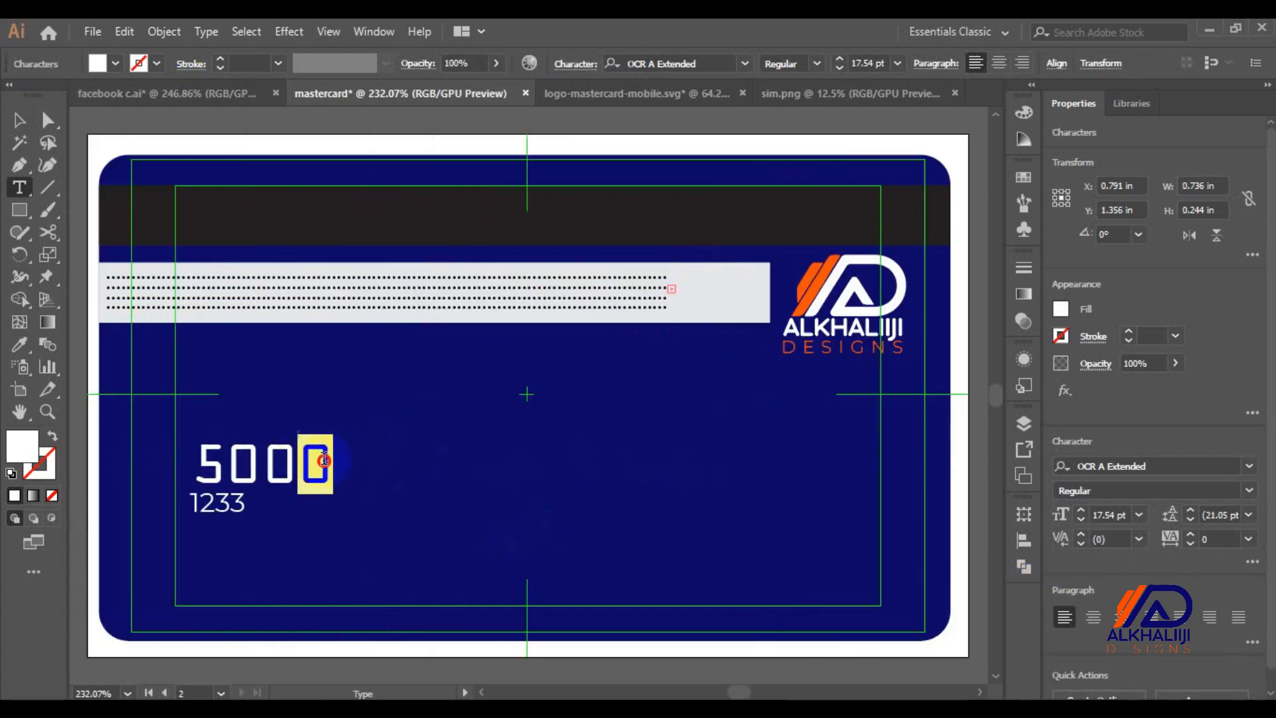
{"action": "key", "text": "BackSpace"}
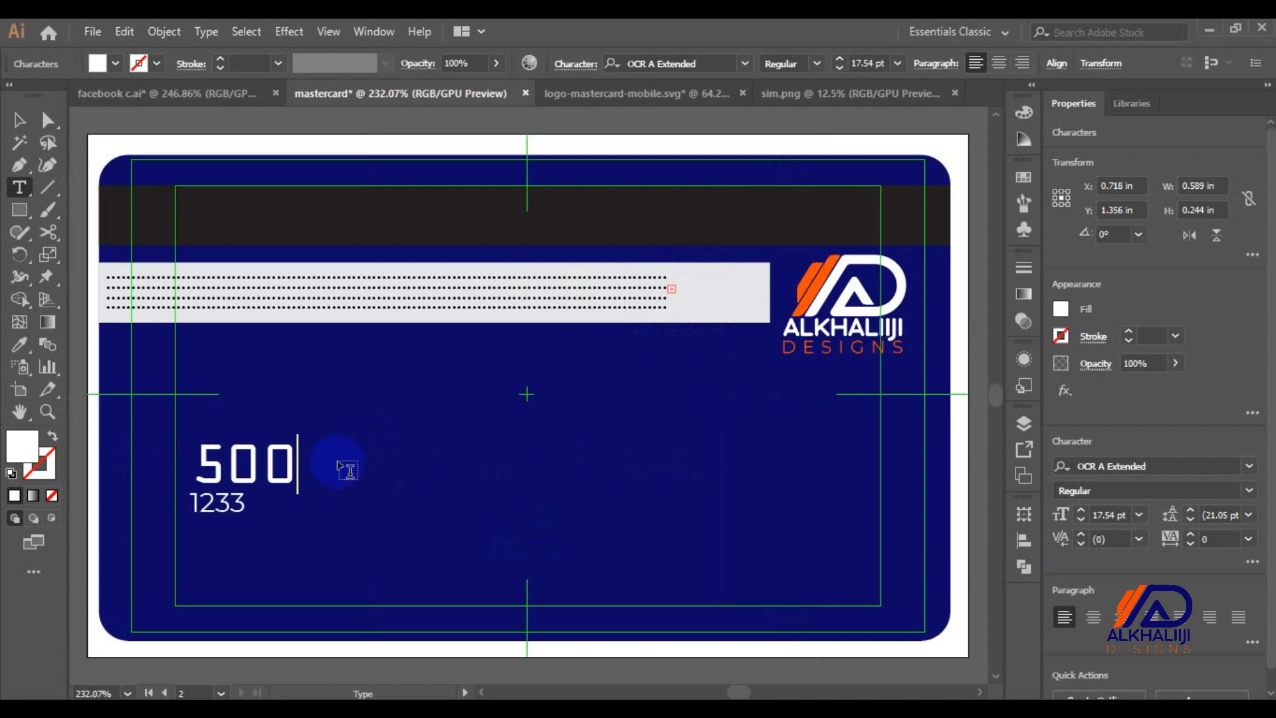
{"action": "left_click", "coordinate": [18, 121]}
Give 500 the card's dark blue, move it to the strip's right end, and bring it to front
{"action": "key", "text": "i"}
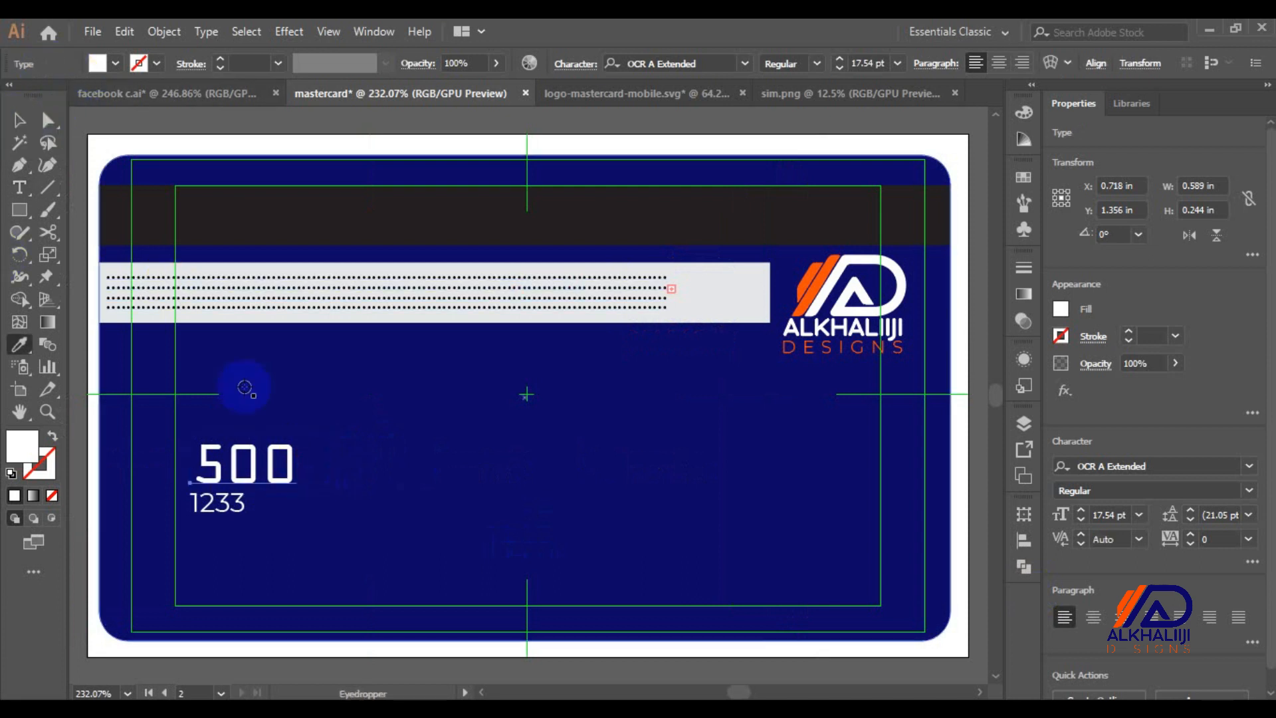
{"action": "left_click", "coordinate": [262, 425]}
{"action": "key", "text": "v"}
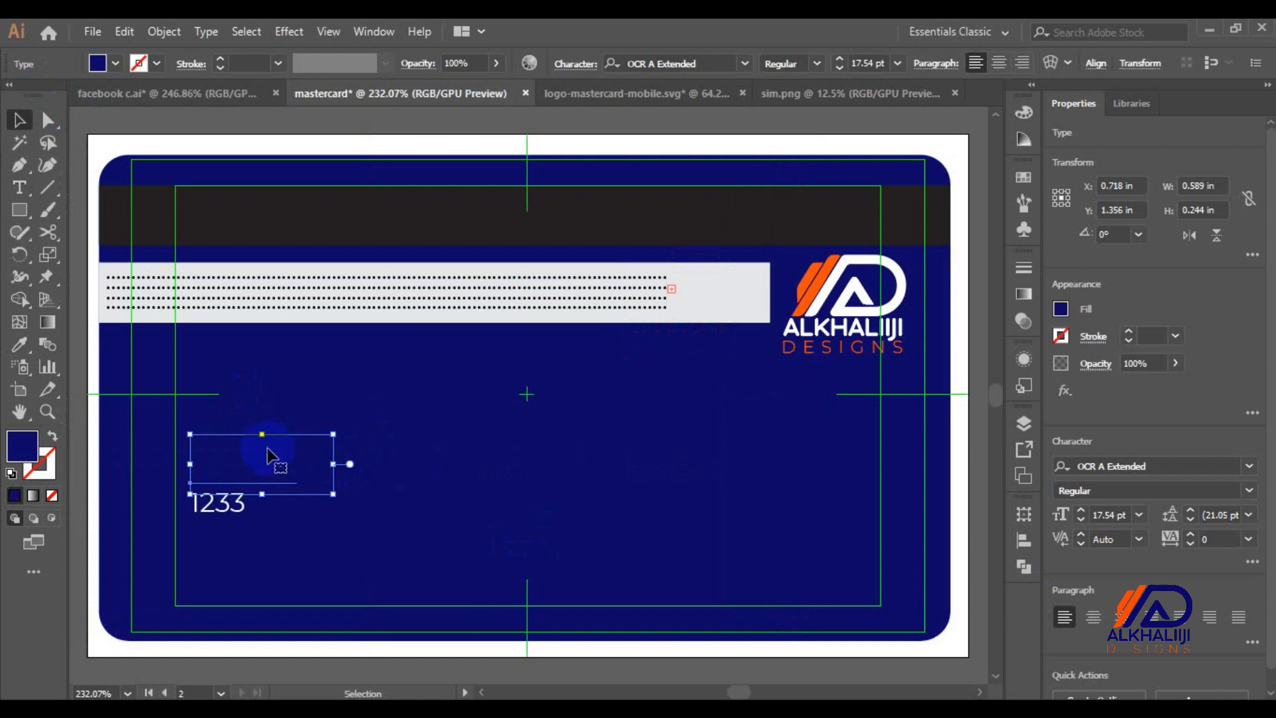
{"action": "left_click_drag", "start_coordinate": [270, 470], "coordinate": [735, 293]}
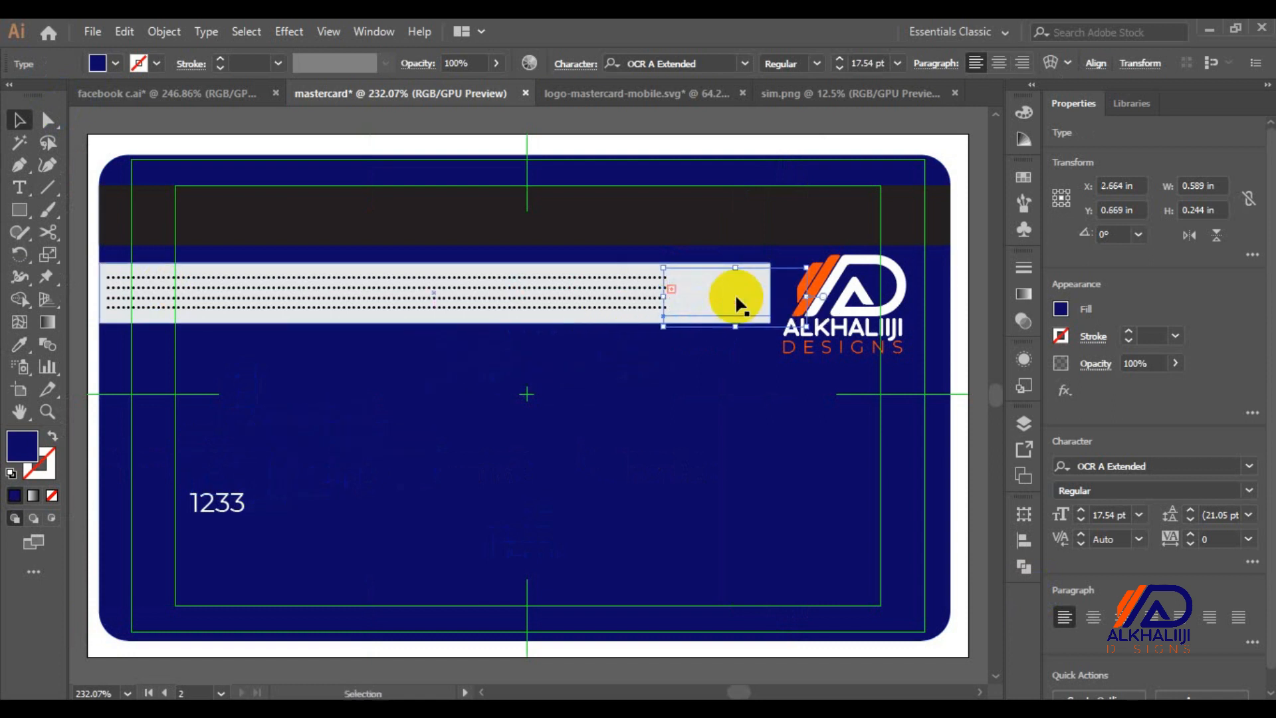
{"action": "right_click", "coordinate": [735, 293]}
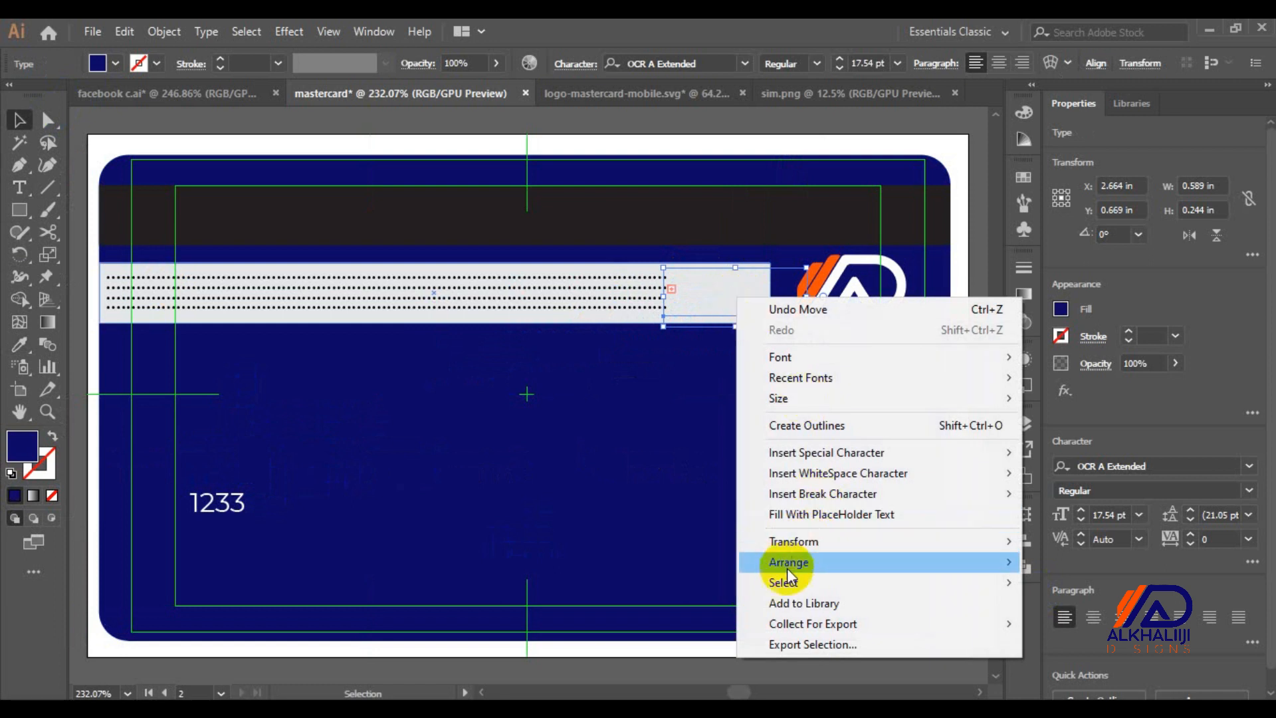
{"action": "mouse_move", "coordinate": [786, 566]}
{"action": "left_click", "coordinate": [1083, 562]}
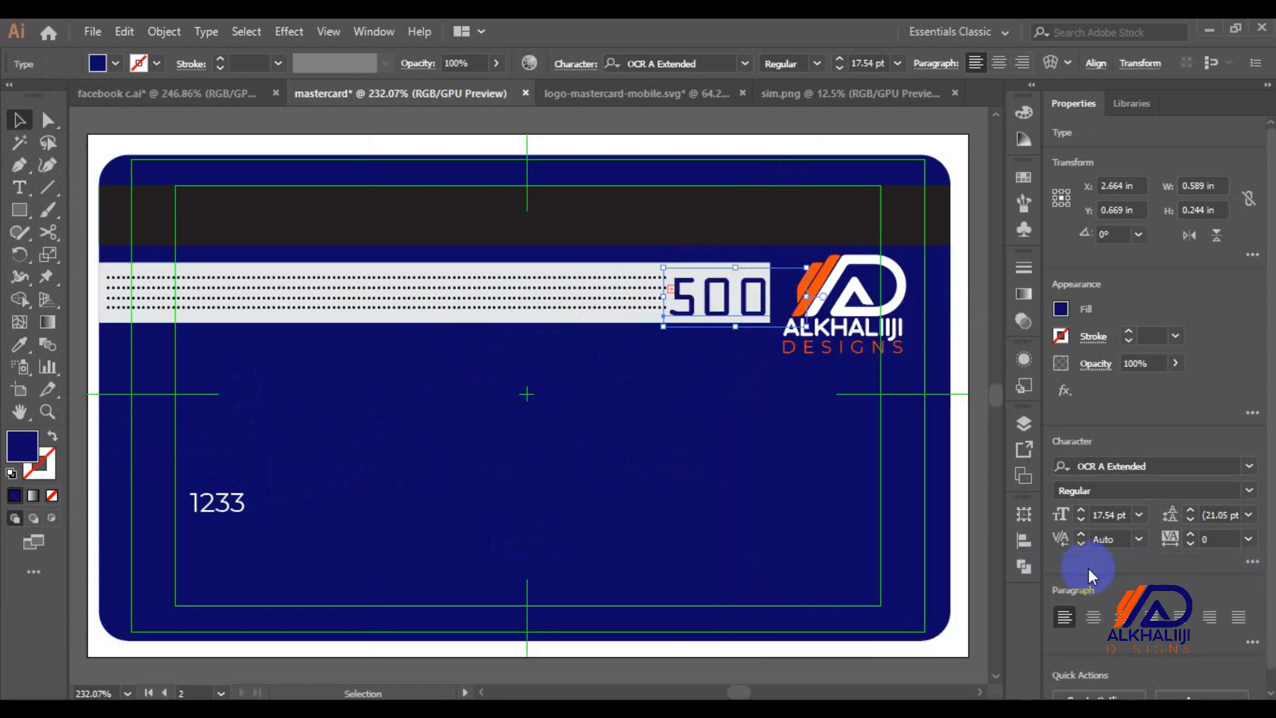
{"action": "left_click", "coordinate": [1136, 514]}
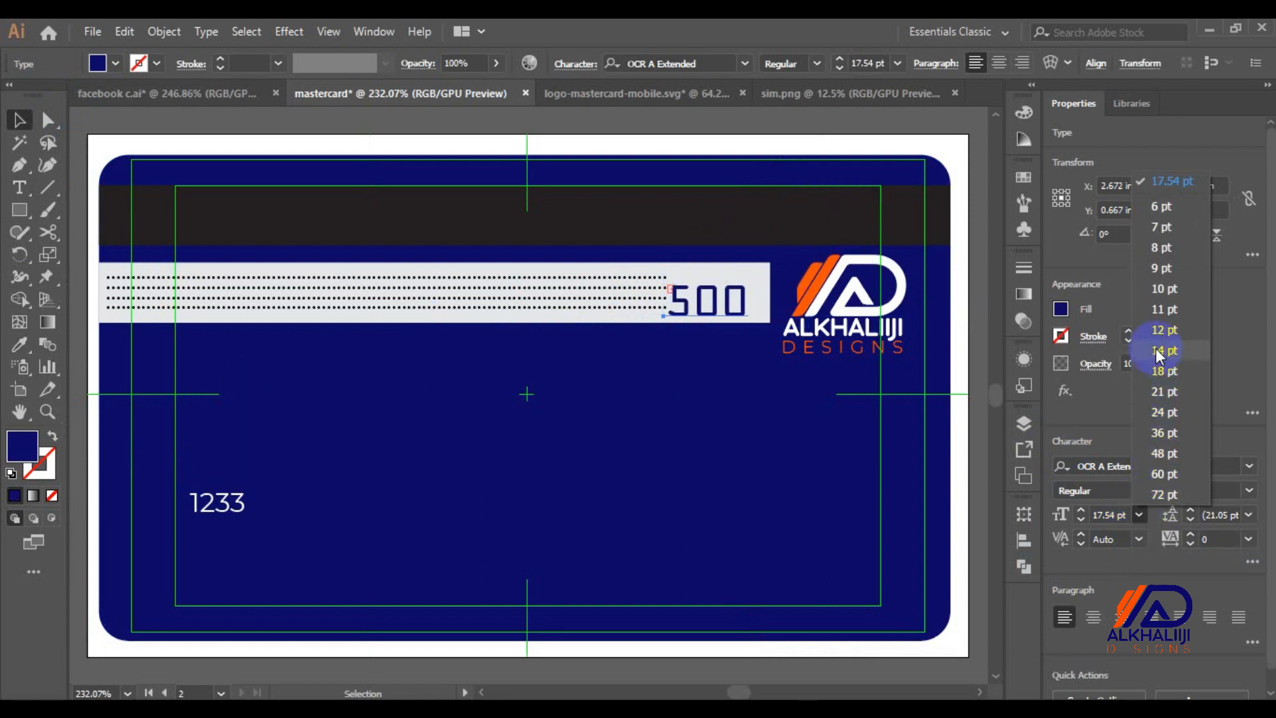
Set the strip number to 11 pt, nudge it right and up, and change it to 897
{"action": "left_click", "coordinate": [1157, 309]}
{"action": "key", "text": "Right"}
{"action": "key", "text": "Right"}
{"action": "key", "text": "Right"}
{"action": "key", "text": "Up"}
{"action": "key", "text": "Up"}
{"action": "key", "text": "Up"}
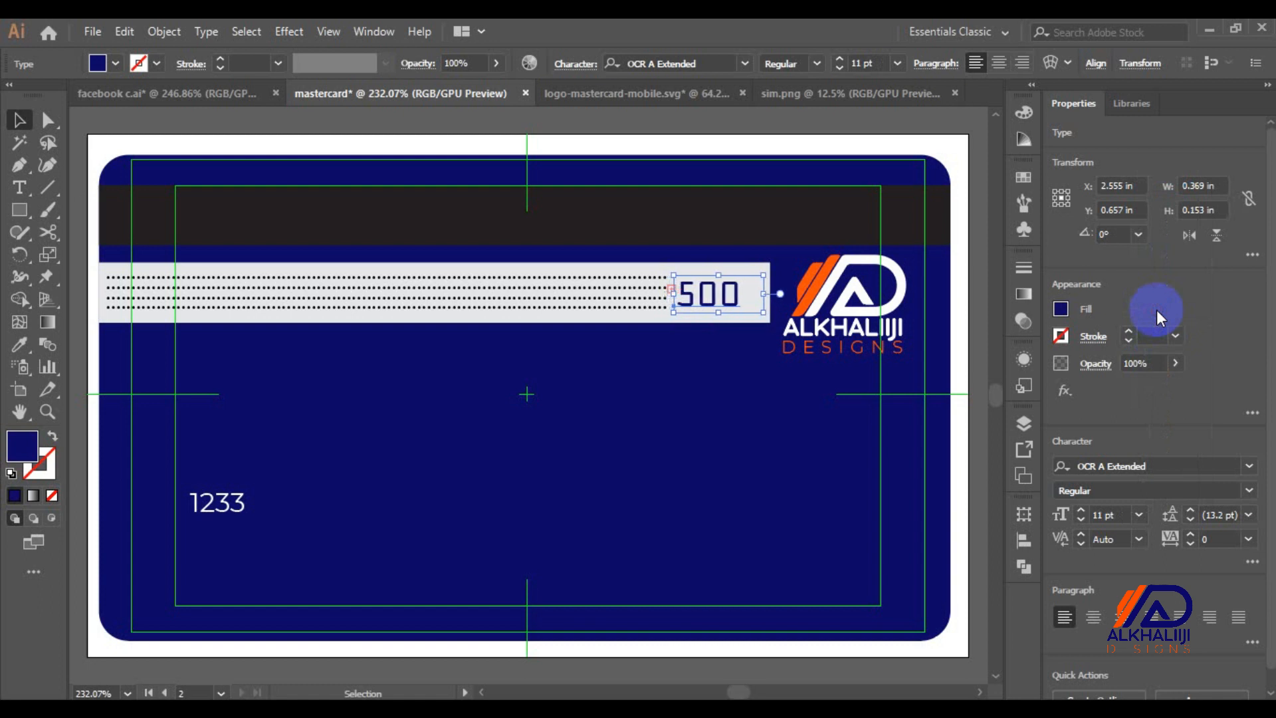
{"action": "double_click", "coordinate": [710, 296]}
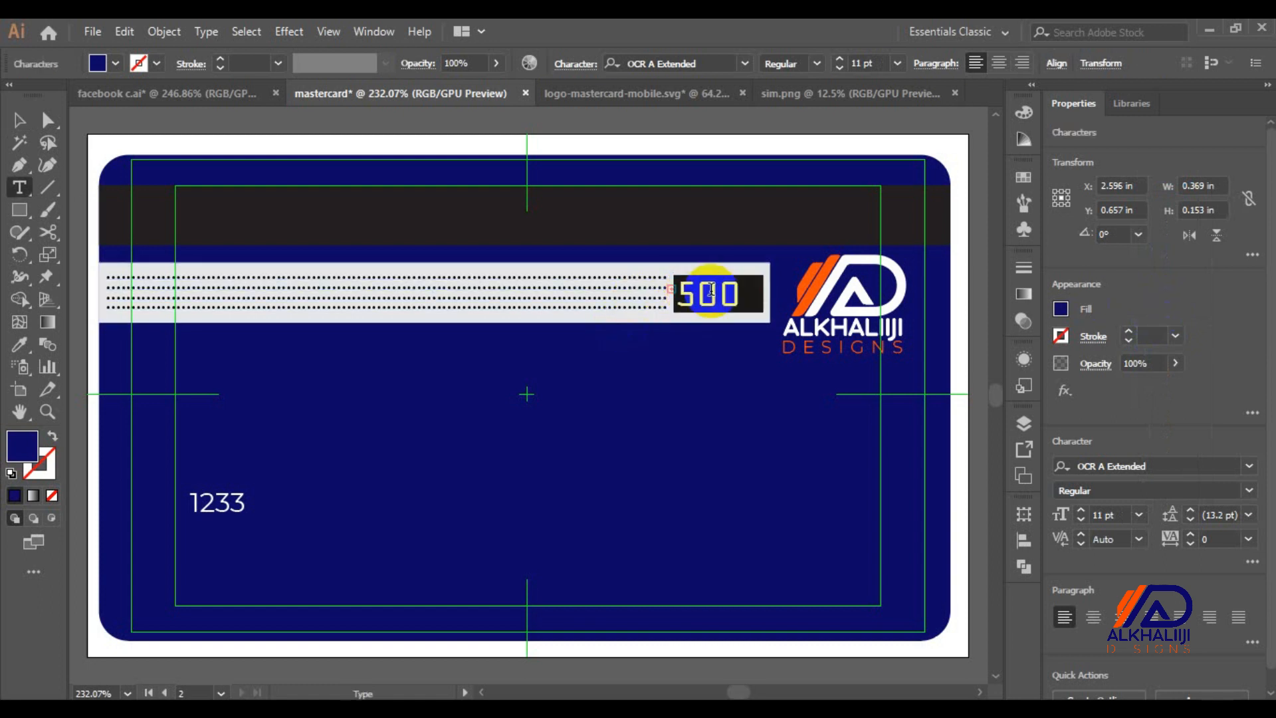
{"action": "type", "text": "897"}
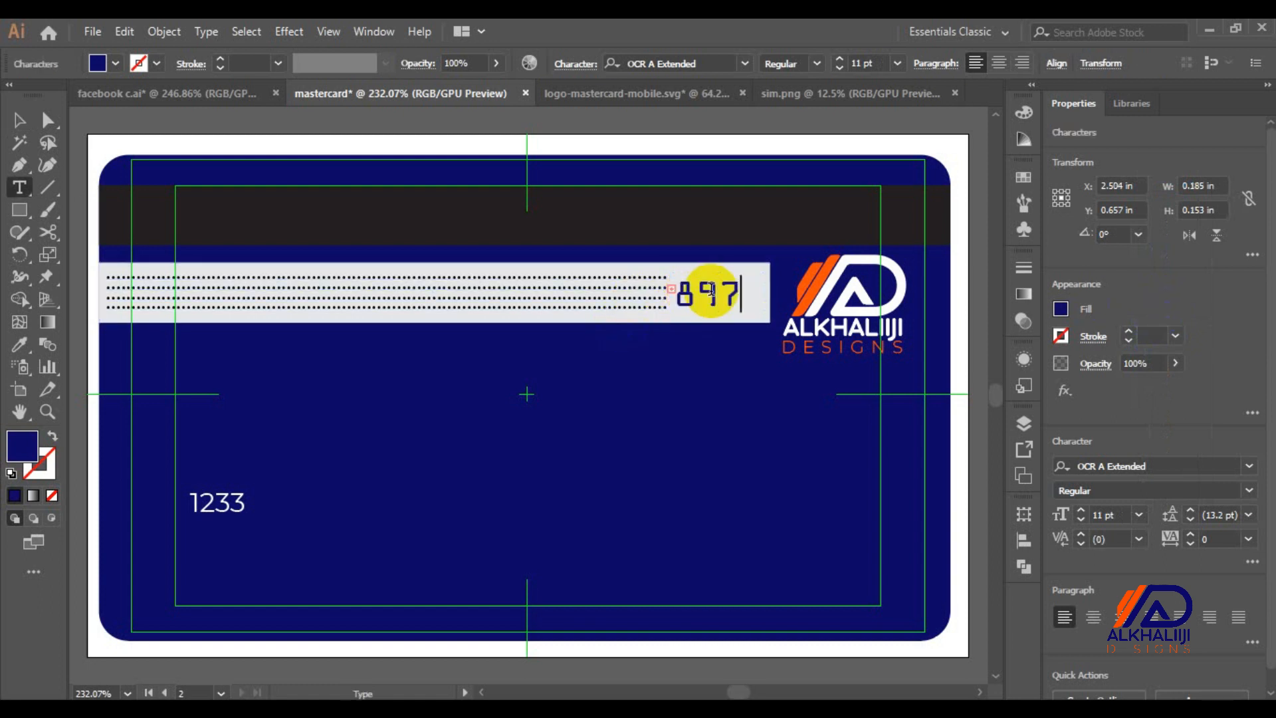
{"action": "left_click", "coordinate": [19, 121]}
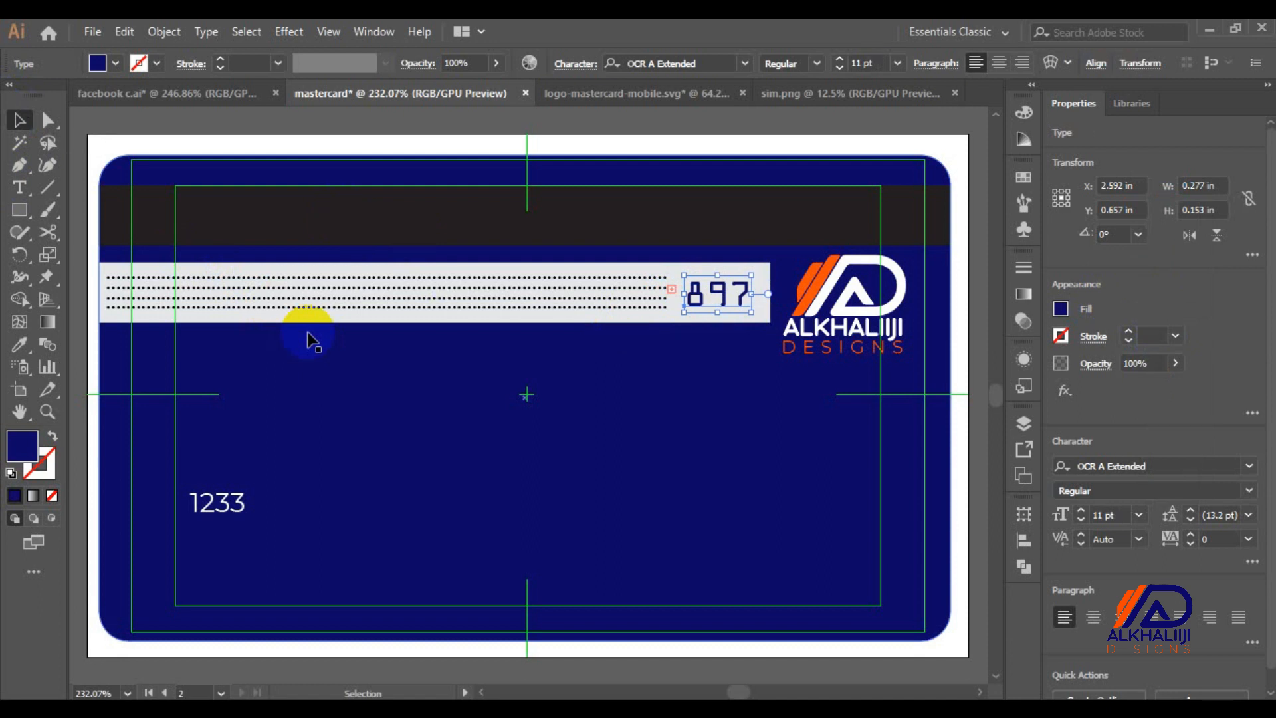
Zoom to 100%, select the front card, and fit it in the window
{"action": "key", "text": "ctrl+1"}
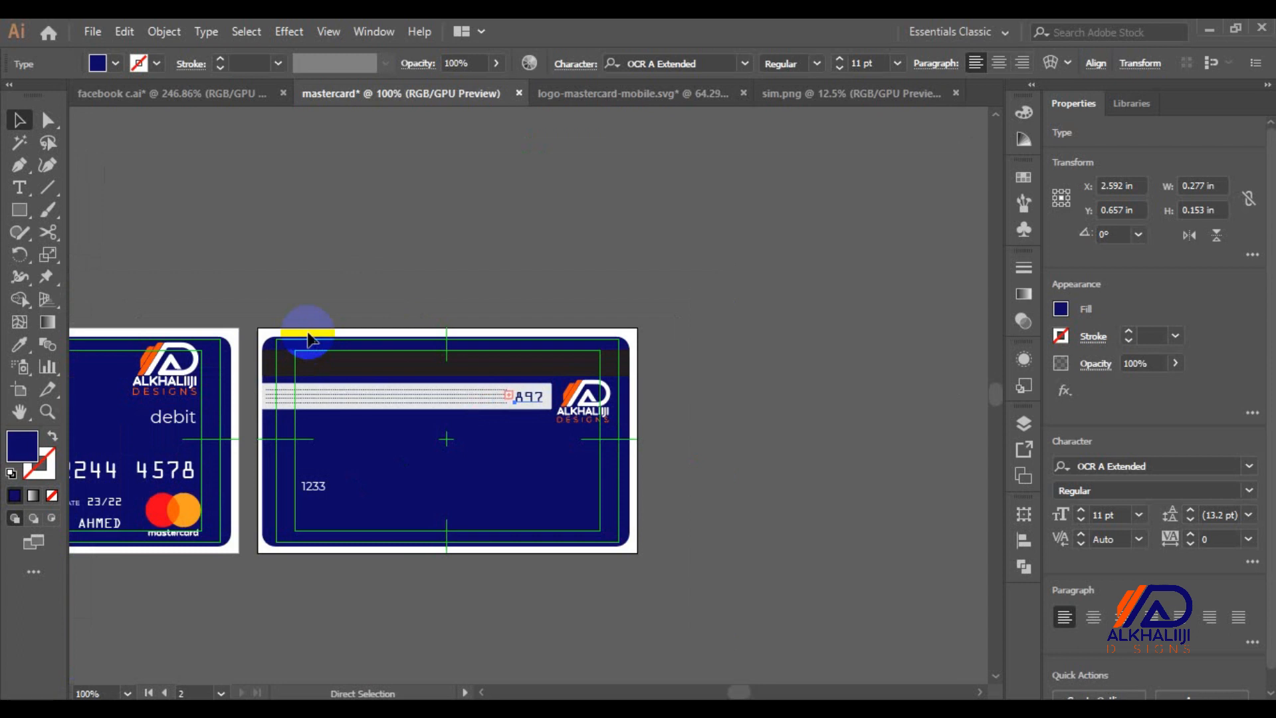
{"action": "left_click", "coordinate": [129, 389]}
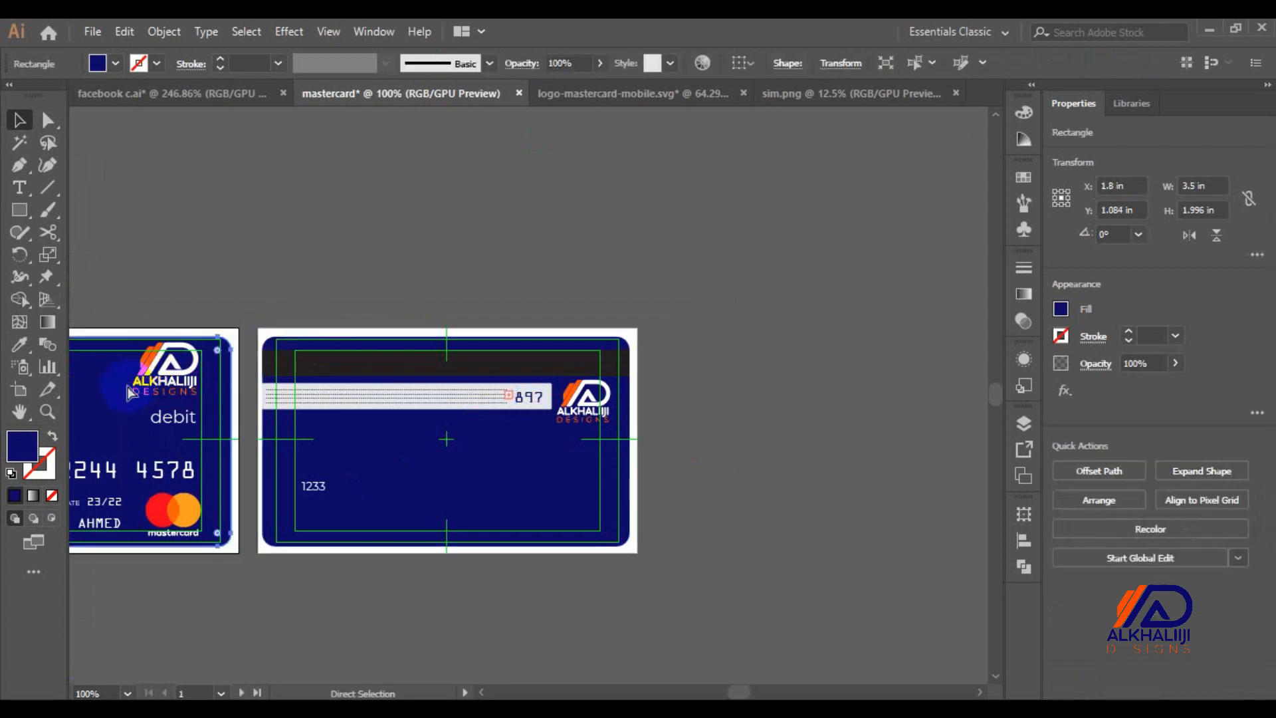
{"action": "key", "text": "ctrl+0"}
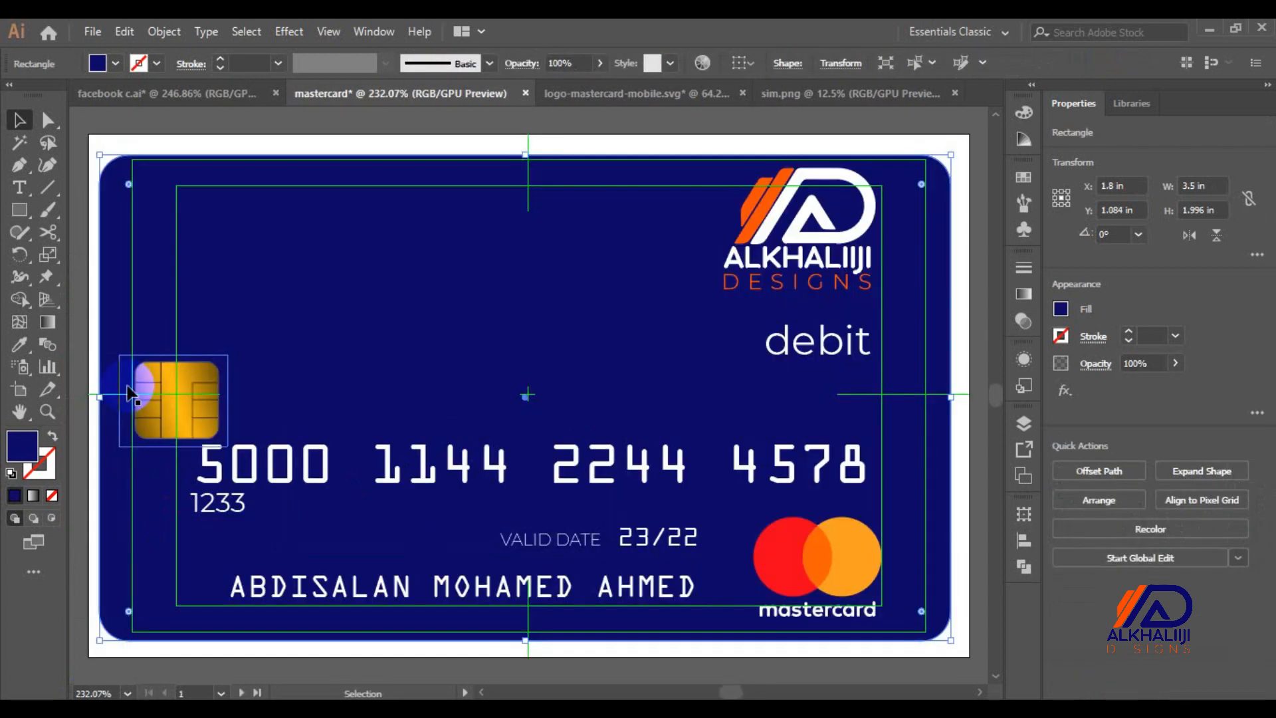